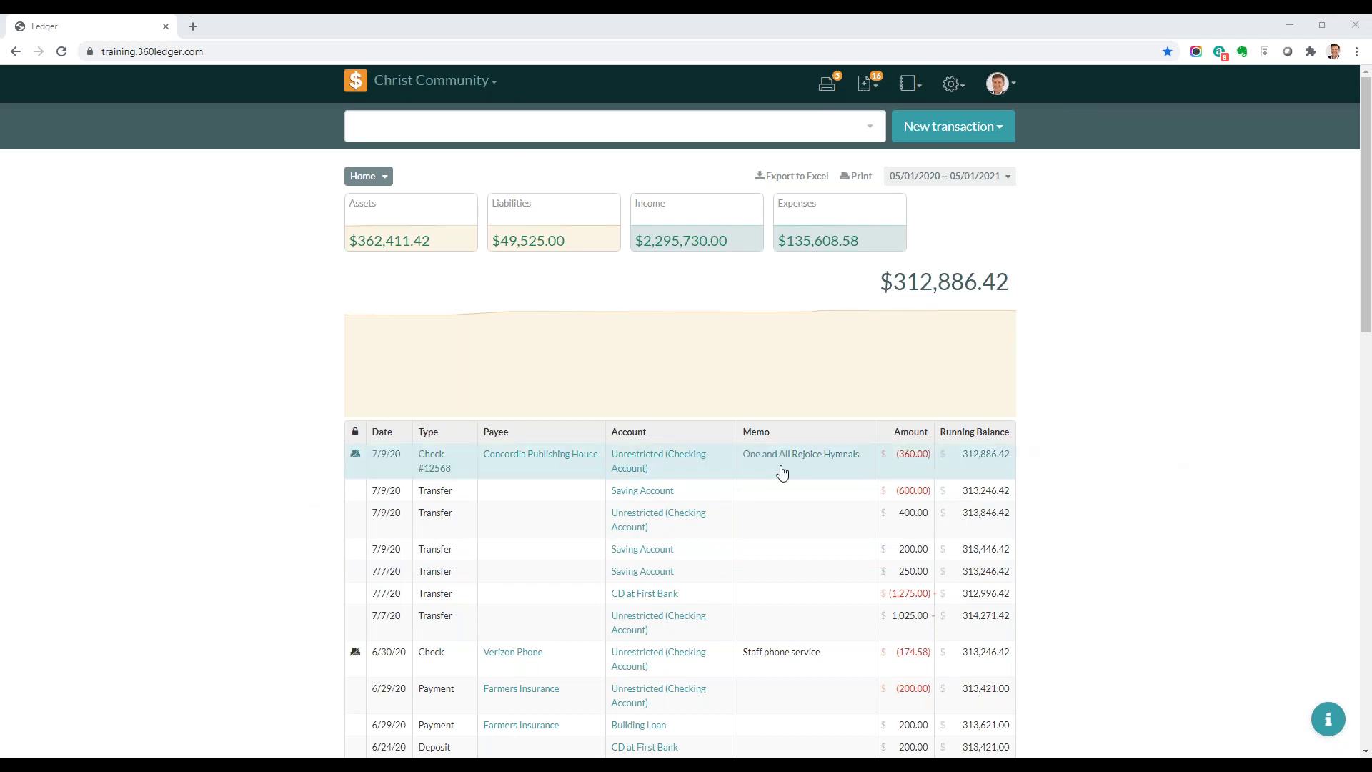
Review the transactions in the Christ Community home register and show the list of available books.
scroll(358, 361, down, 7)
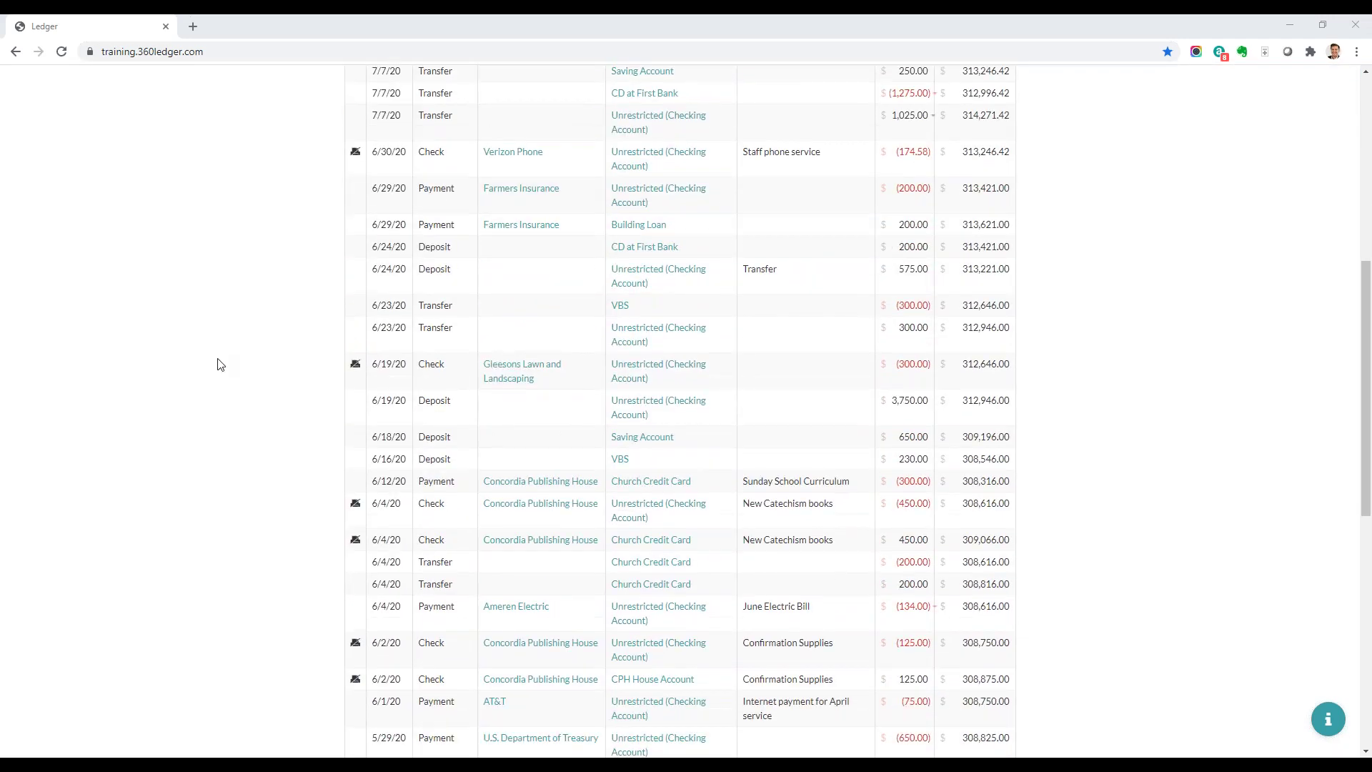
scroll(219, 362, down, 3)
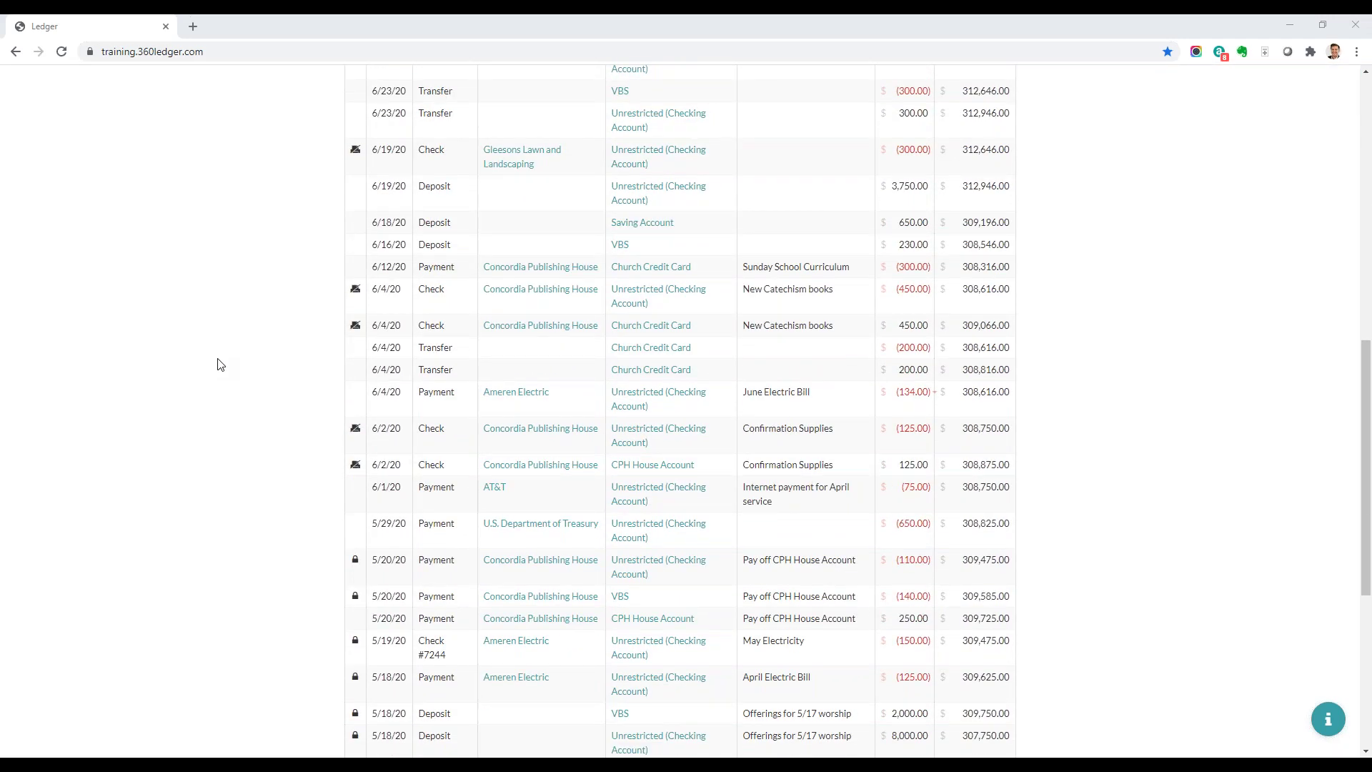
scroll(220, 364, up, 10)
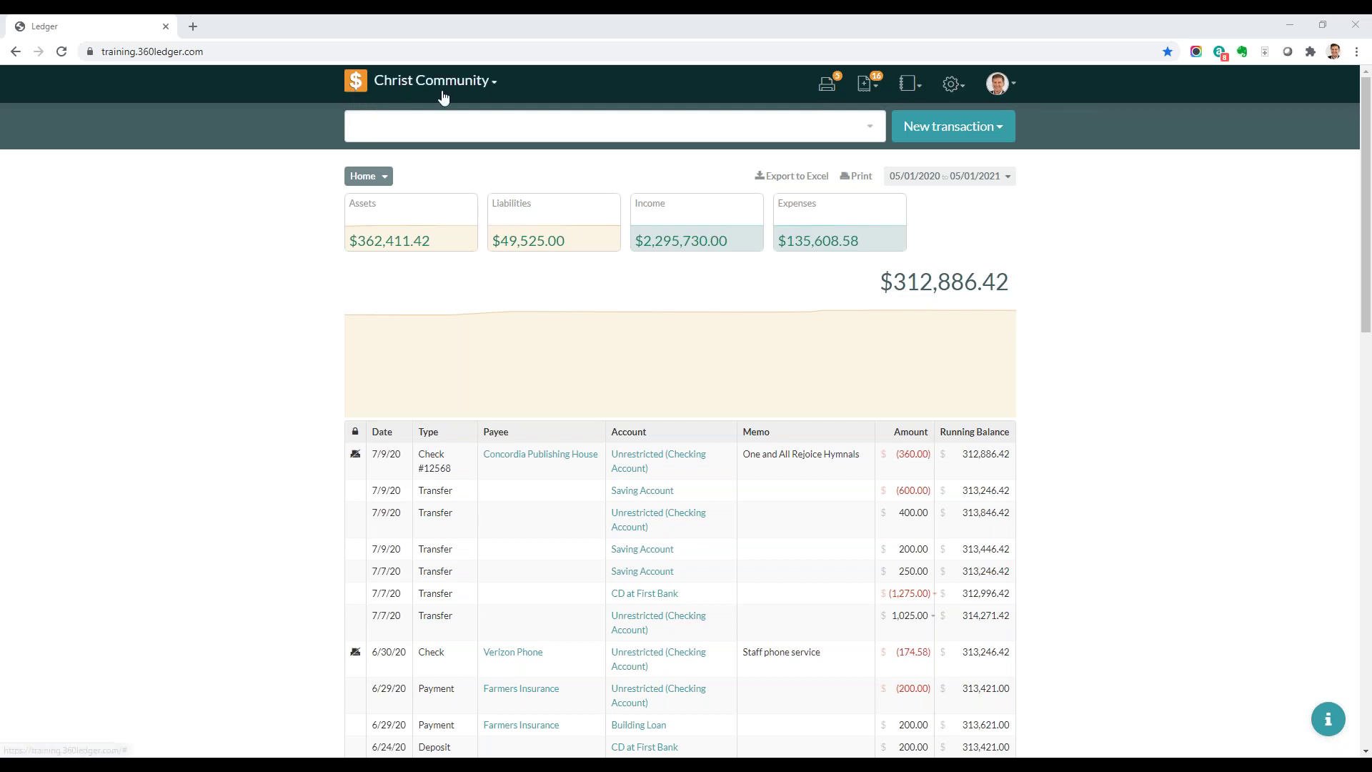
click(493, 89)
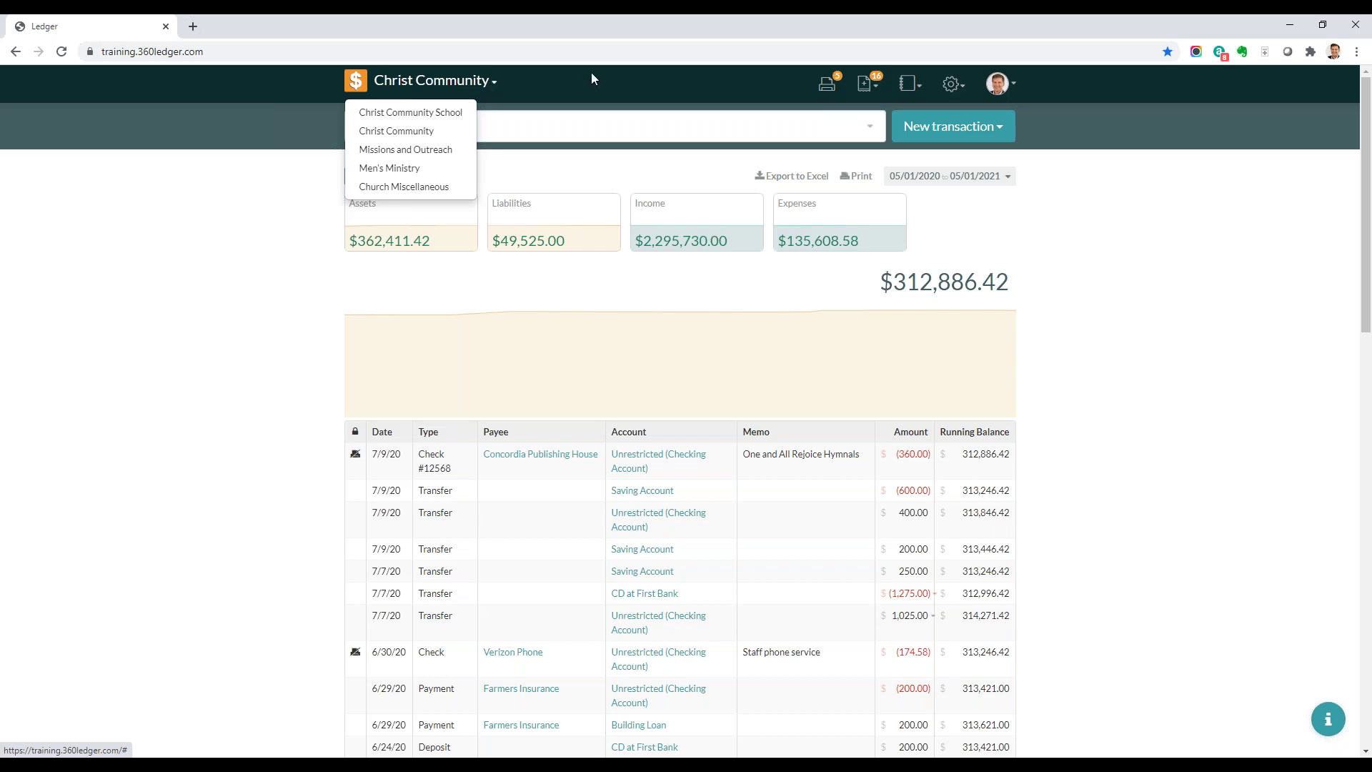
Open the print queue, try selecting individual checks and all checks, and clear the selection.
click(827, 86)
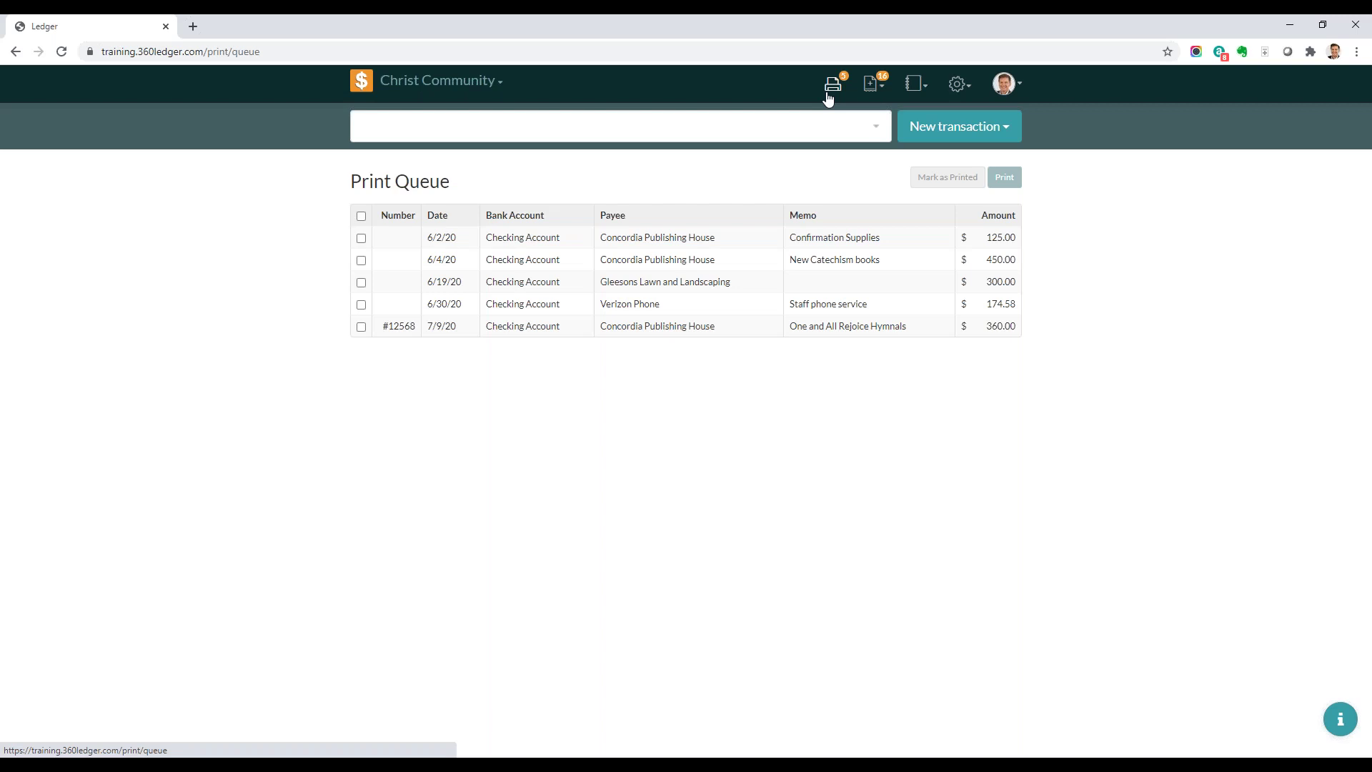
click(362, 239)
click(361, 304)
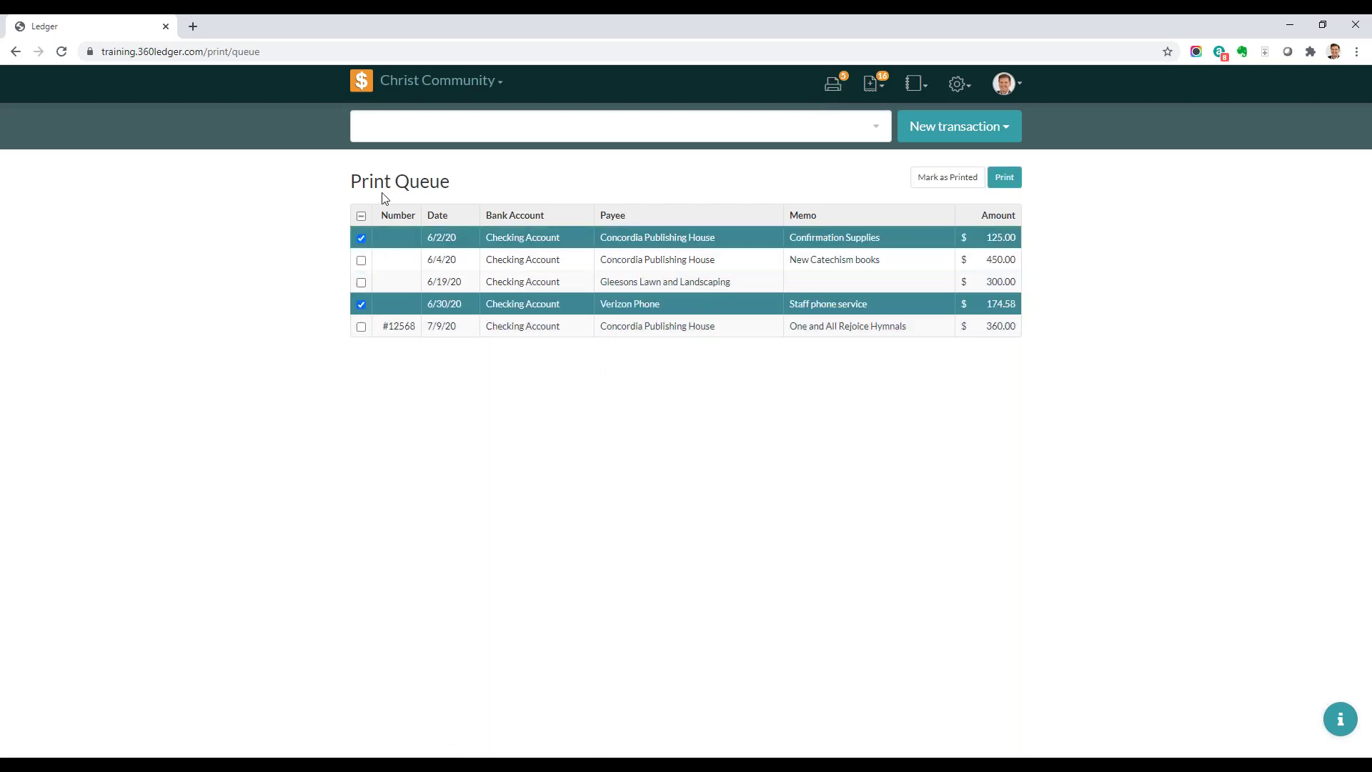
click(362, 215)
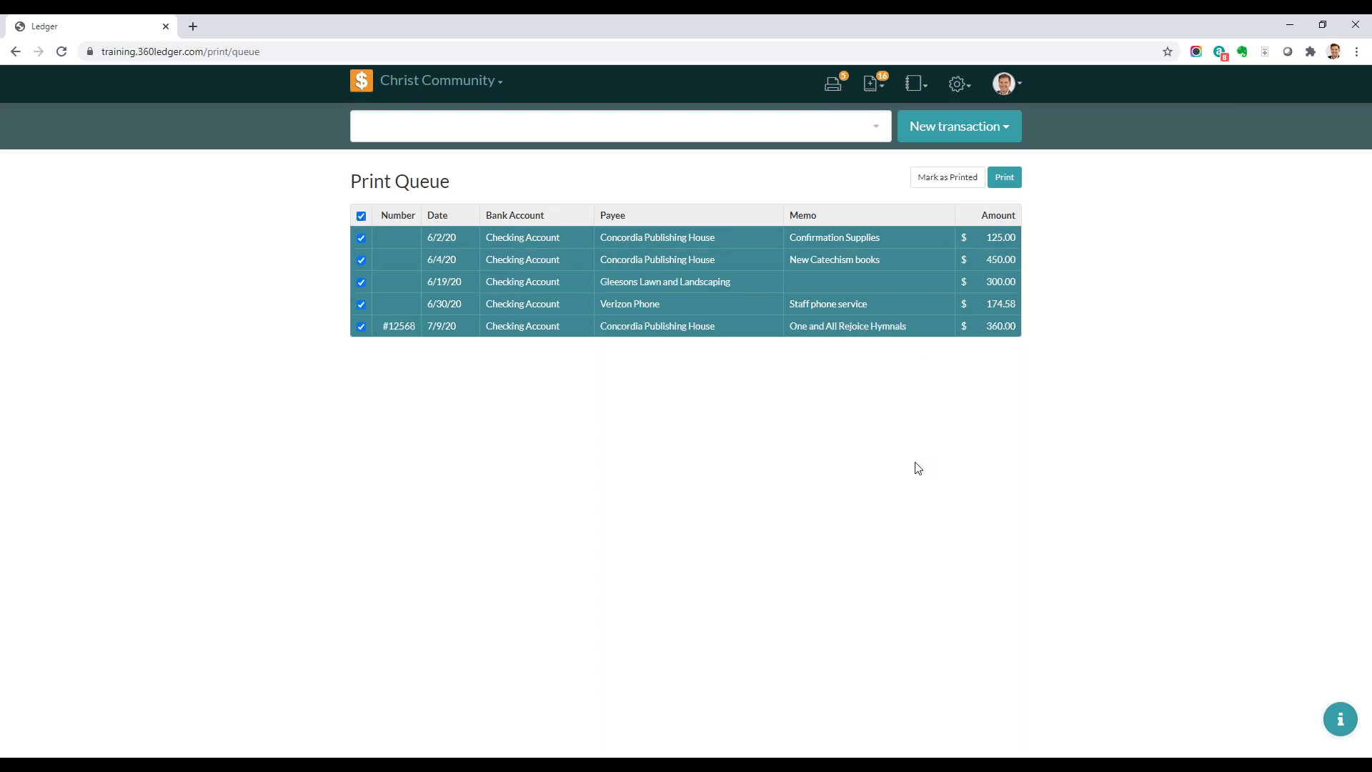
click(362, 216)
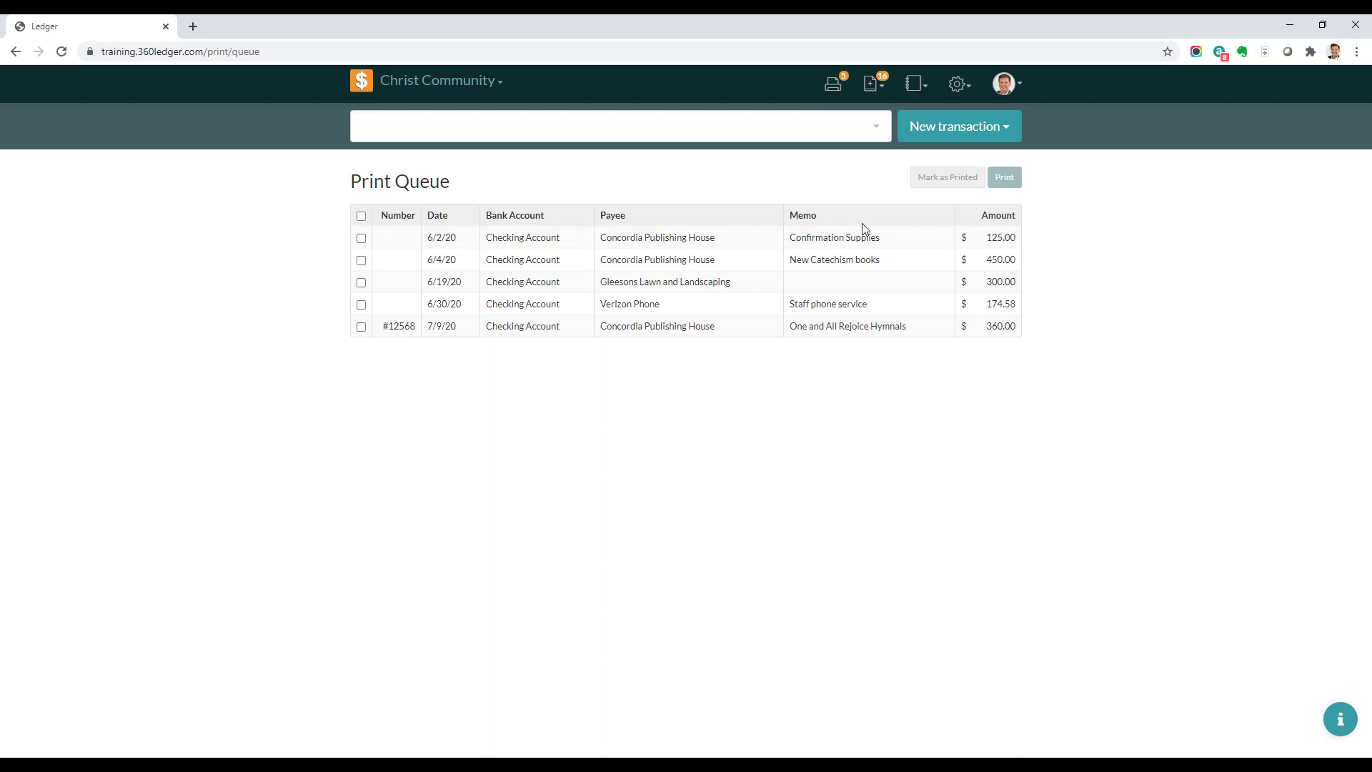
View the Income & Expense report for the Christ Community book and return to the home register.
click(917, 86)
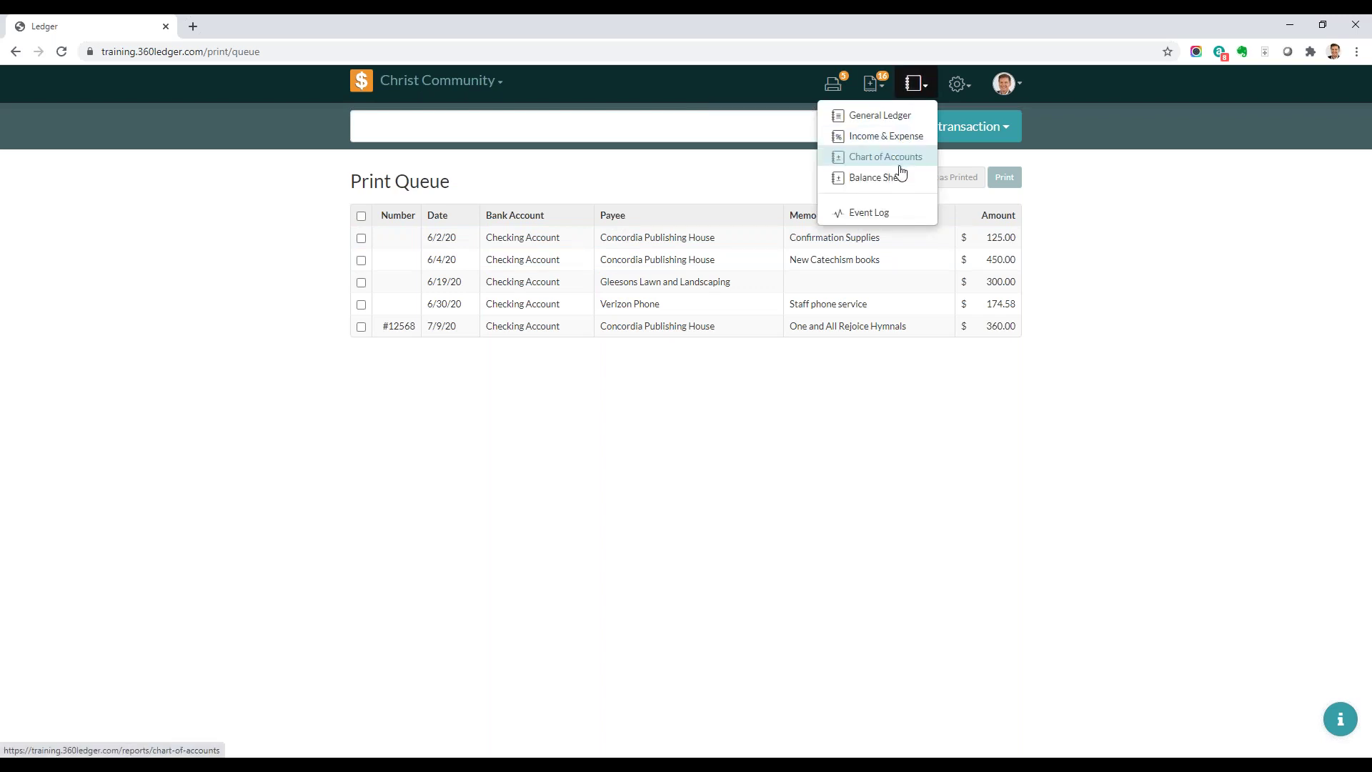
click(885, 137)
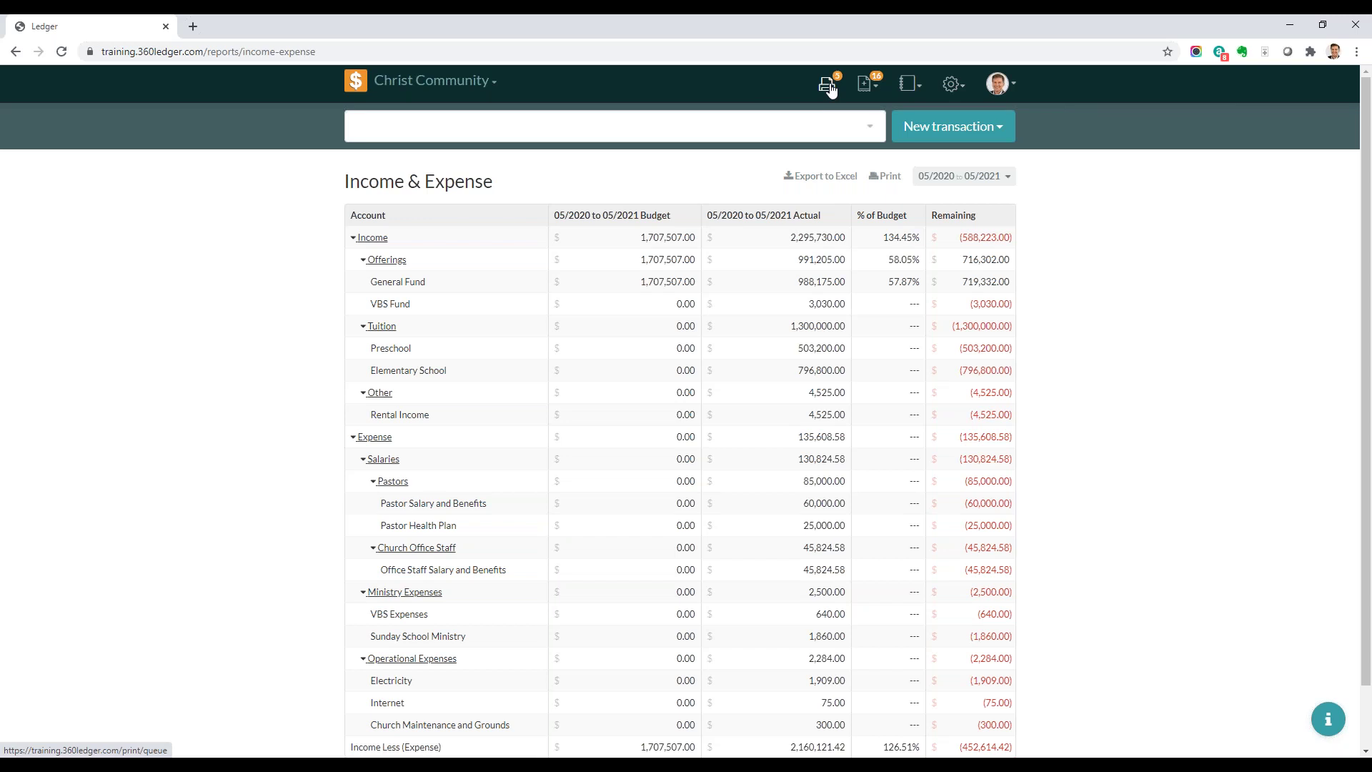
click(877, 89)
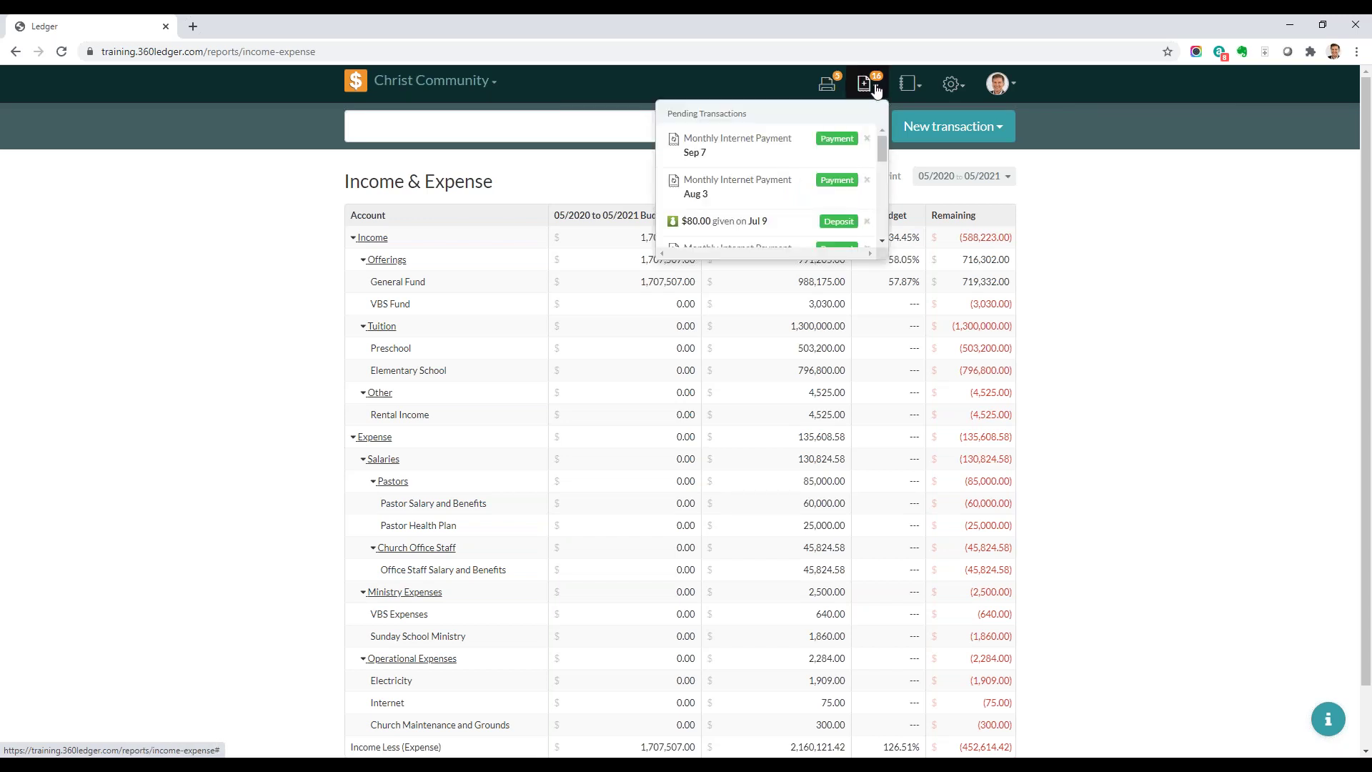
click(352, 85)
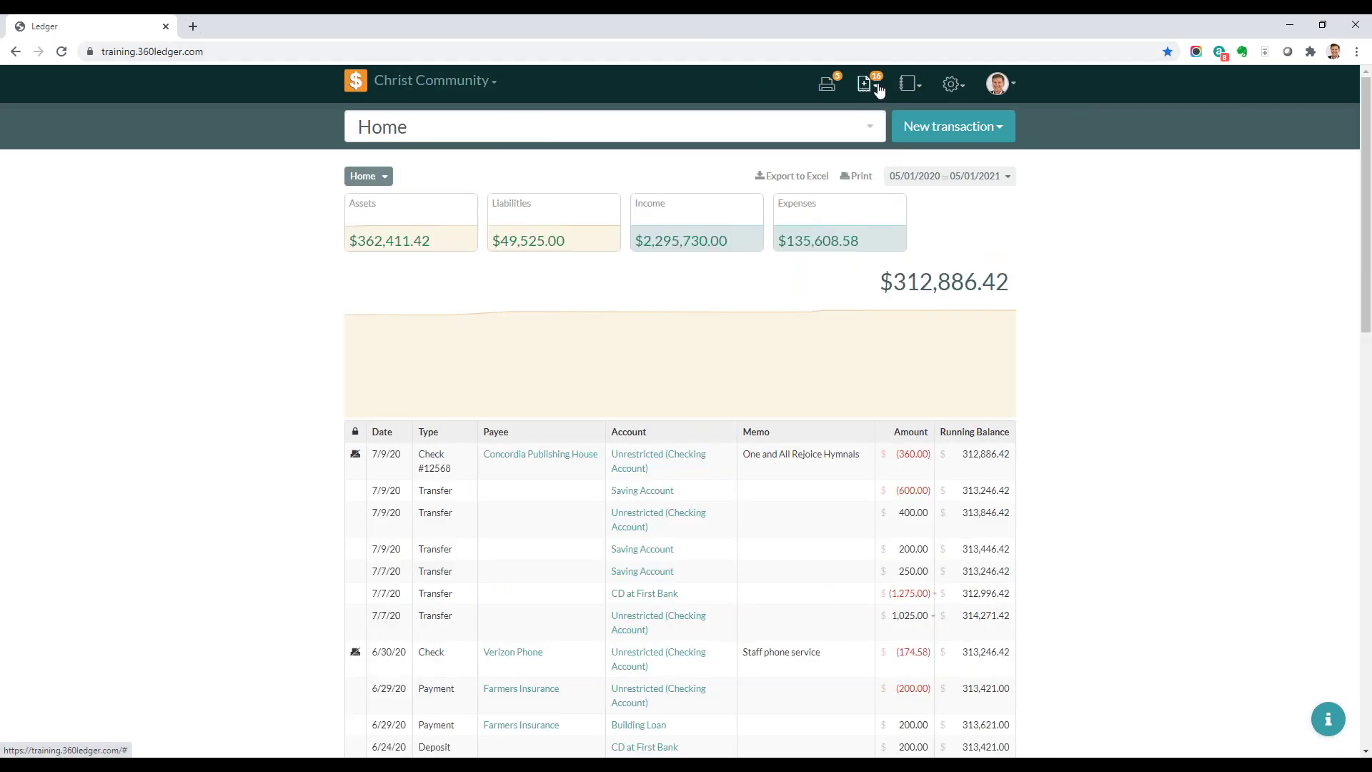
Look through the pending transactions and inspect the Aug 3 Monthly Internet Payment, closing it without saving.
click(879, 89)
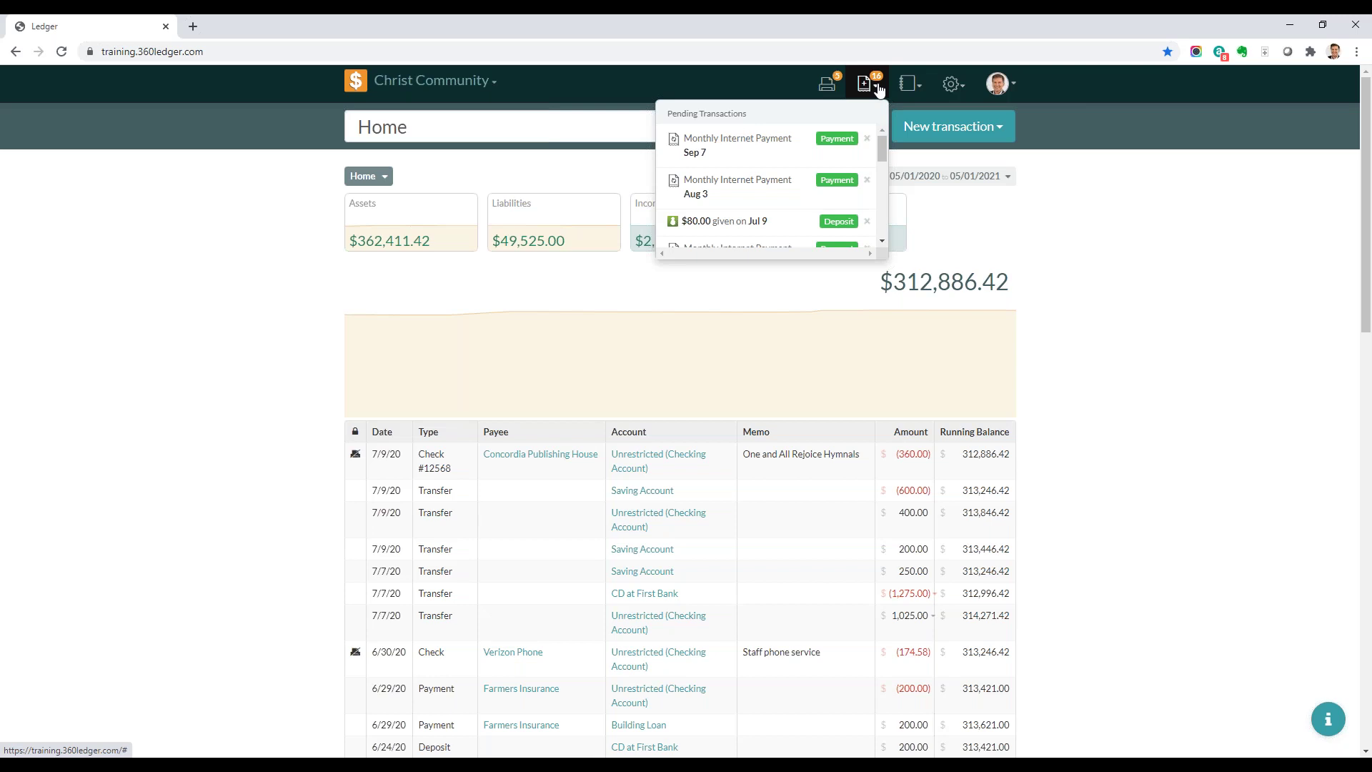
scroll(813, 175, down, 2)
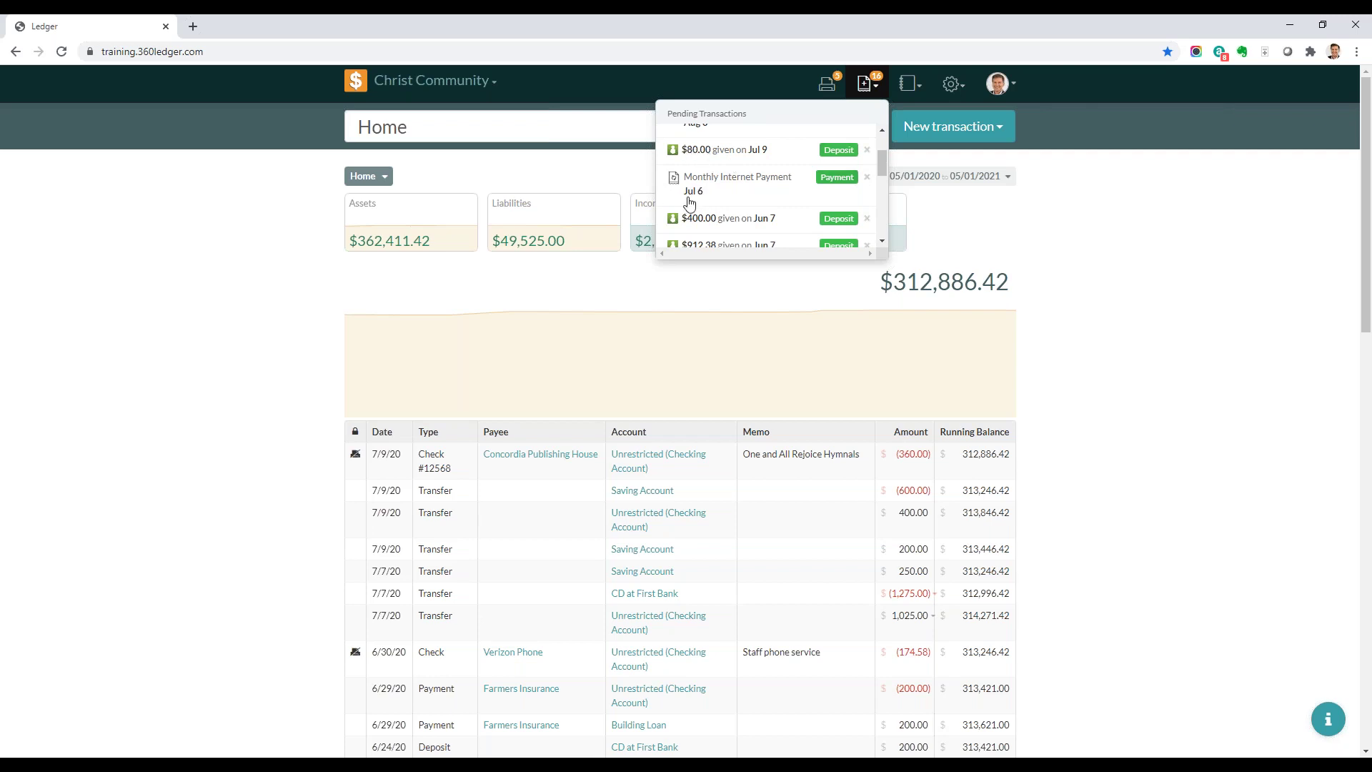
scroll(693, 204, down, 2)
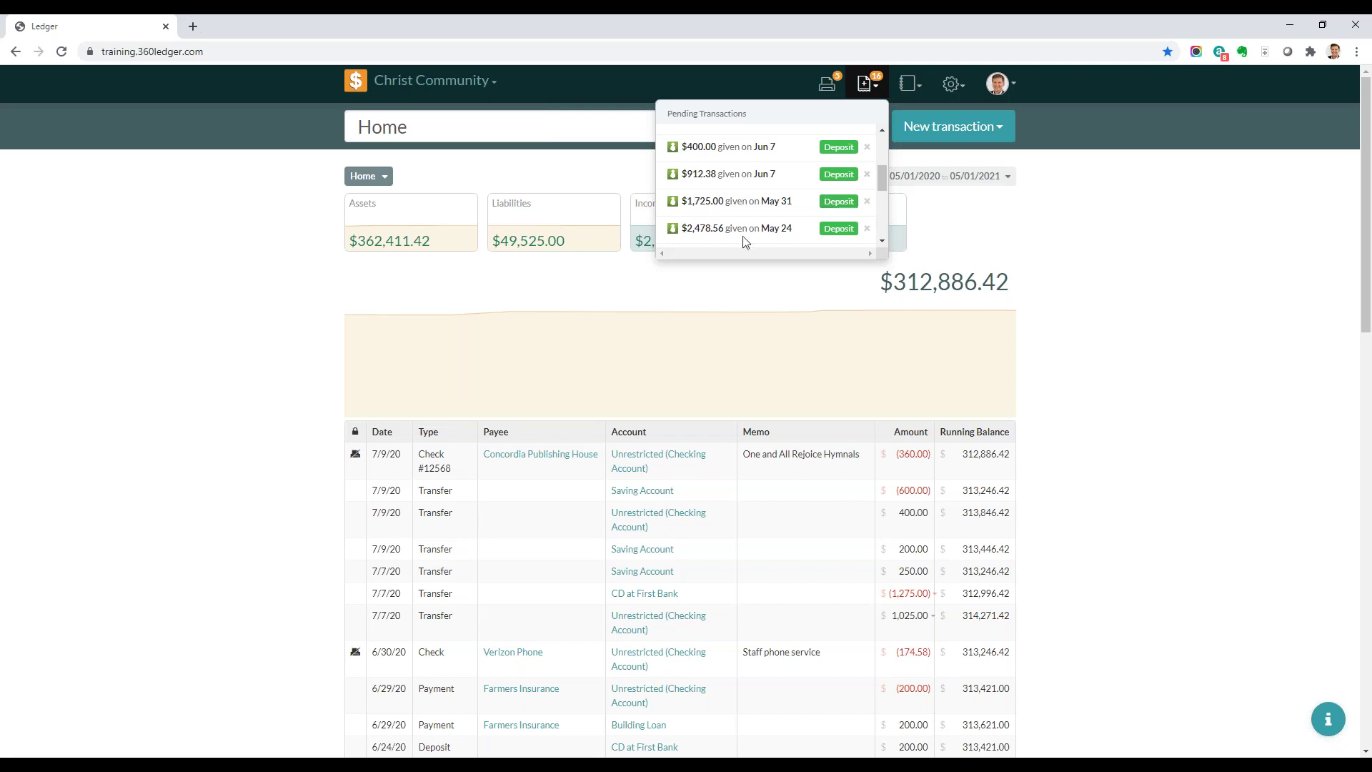
scroll(740, 236, up, 2)
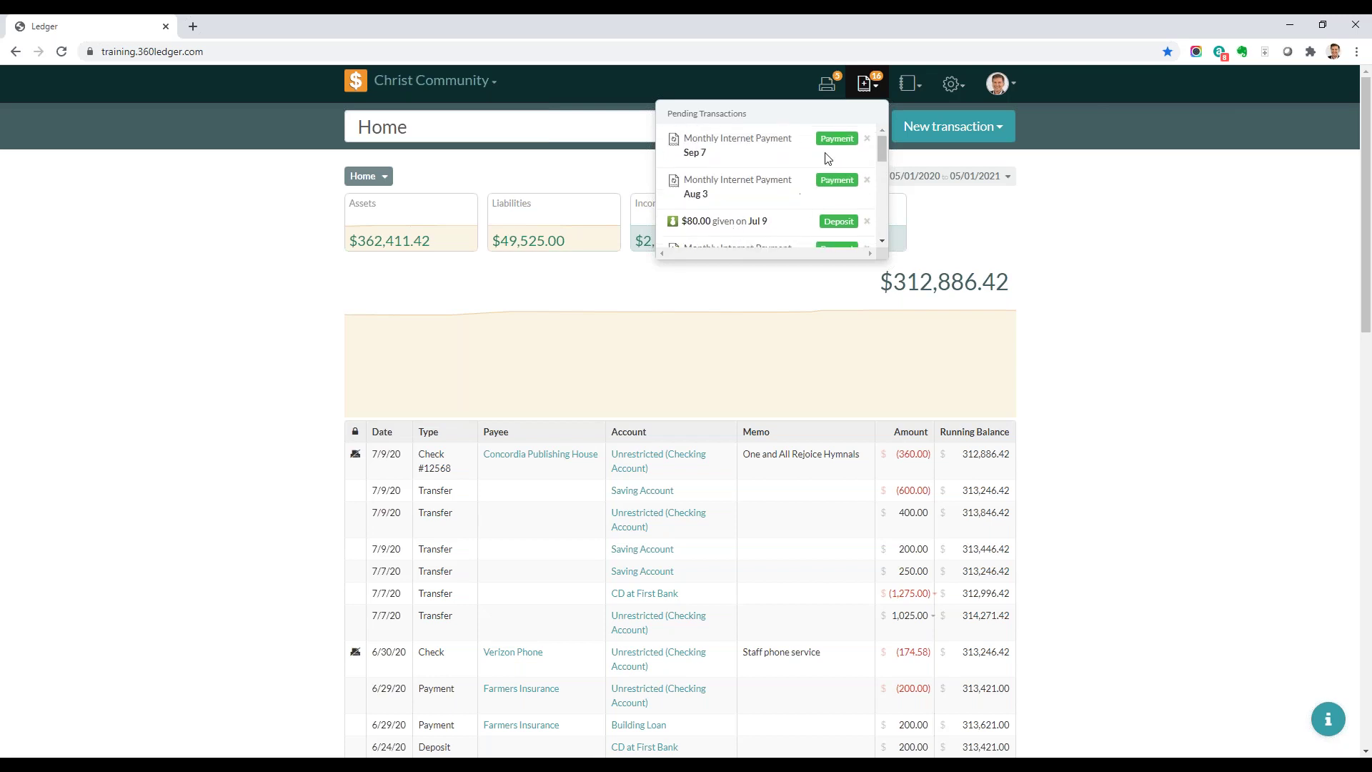
click(708, 187)
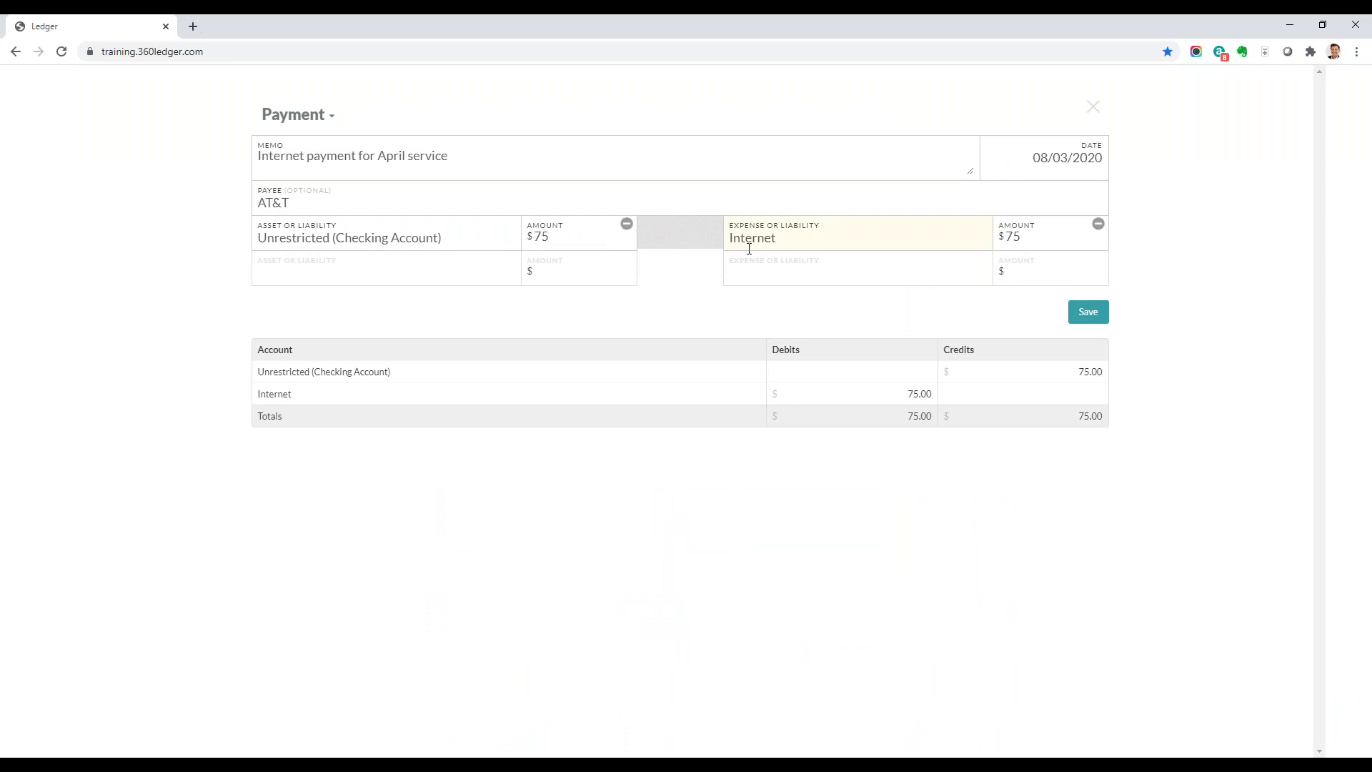
click(1093, 107)
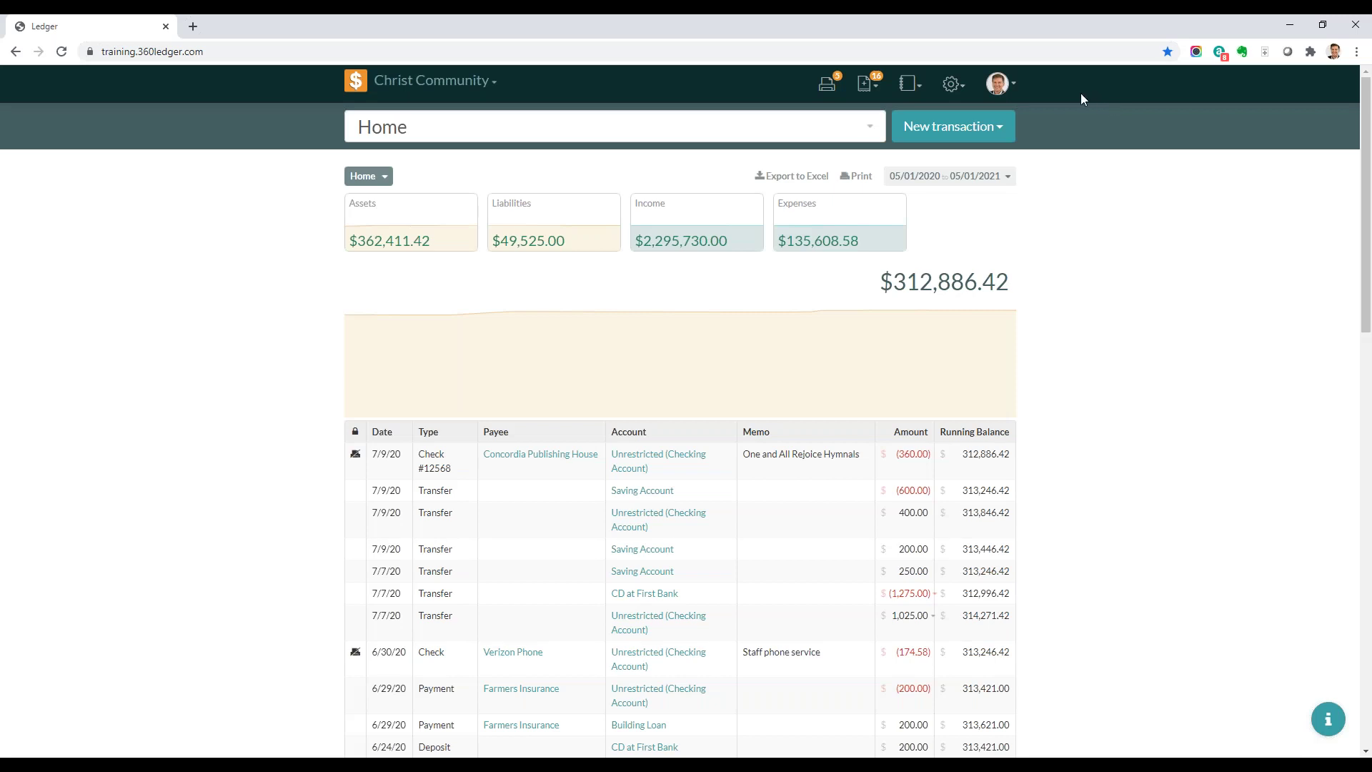
Review the entries in the Event Log report and return to the home register.
click(920, 92)
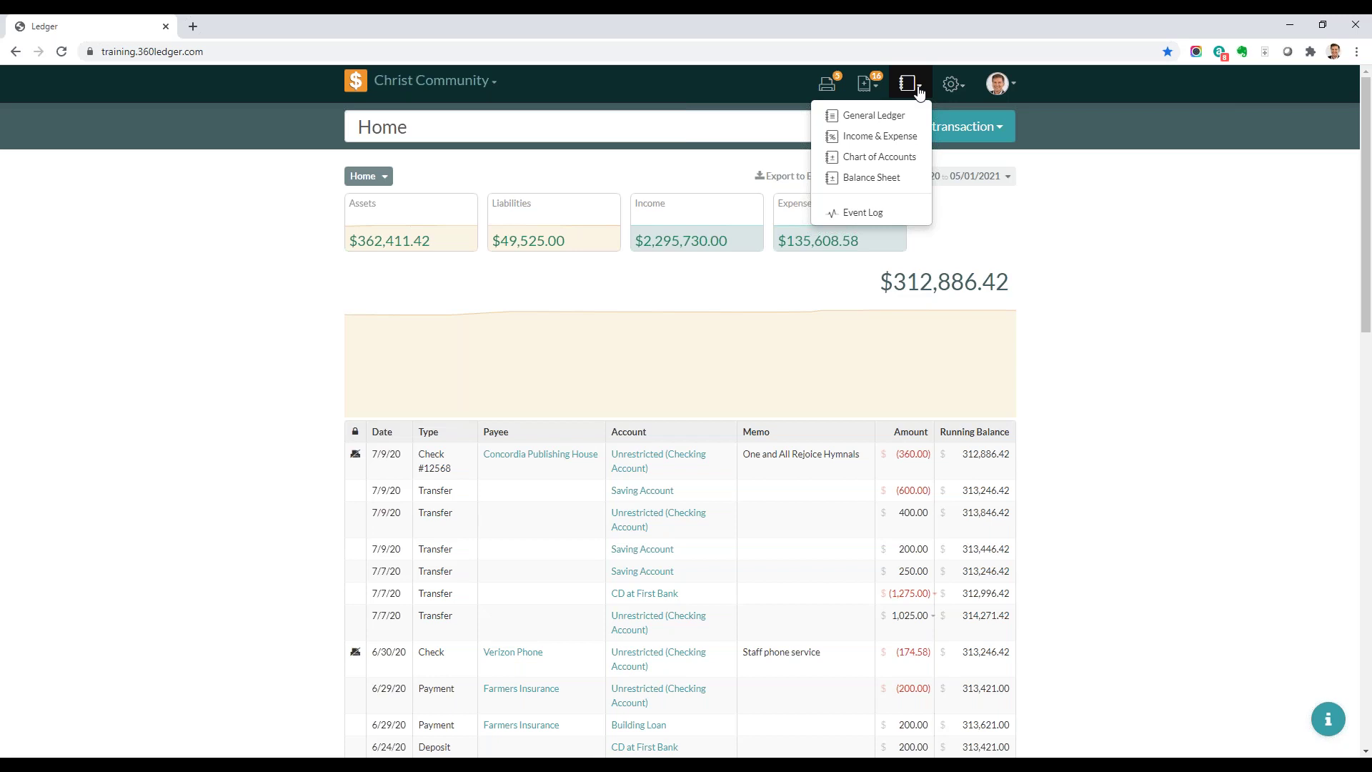
click(870, 214)
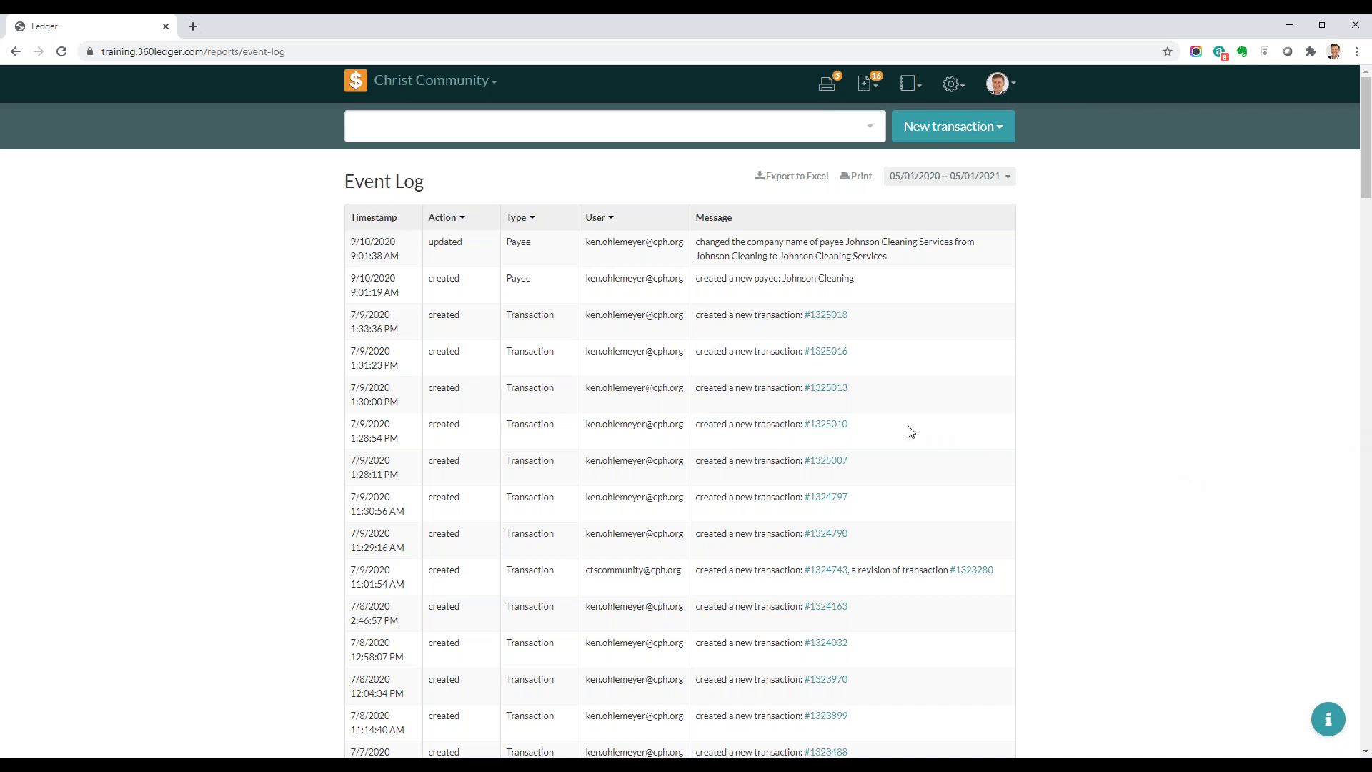
scroll(911, 432, down, 5)
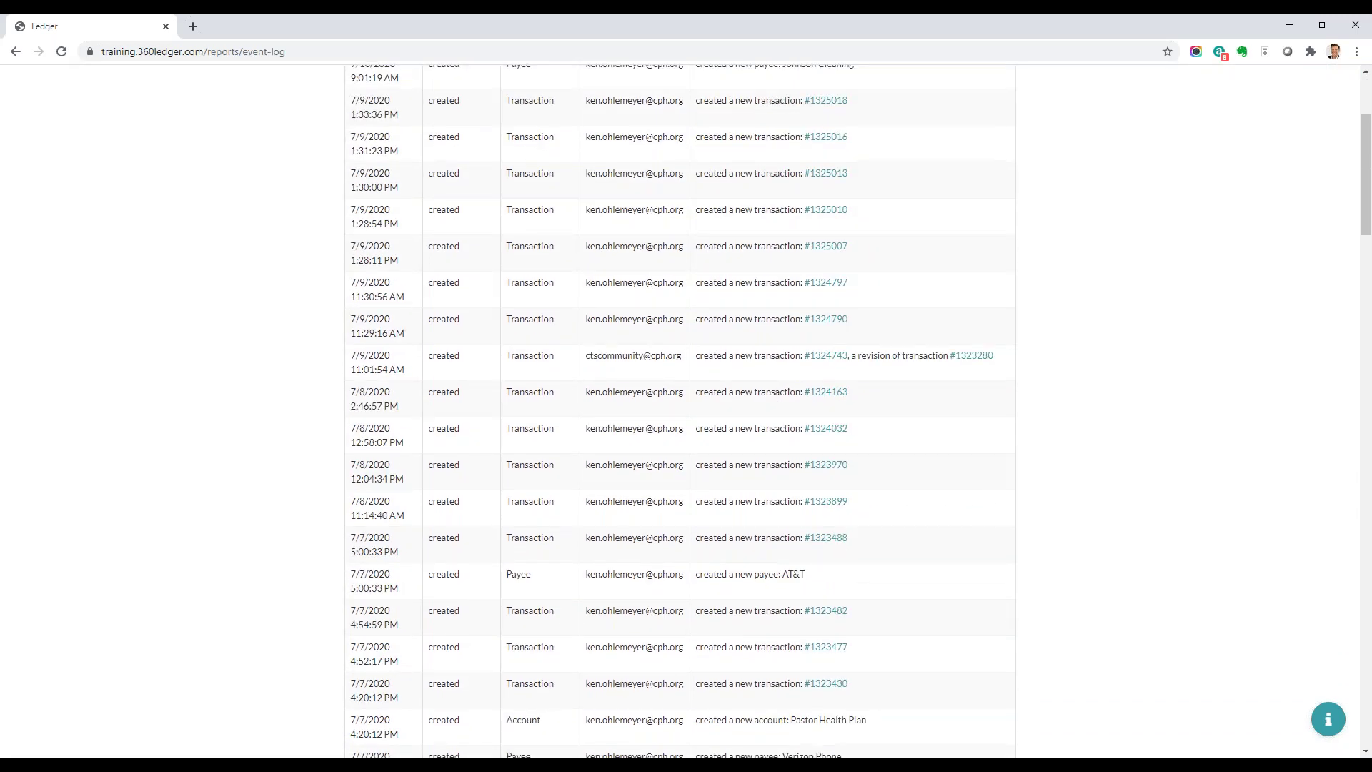
scroll(679, 411, down, 2)
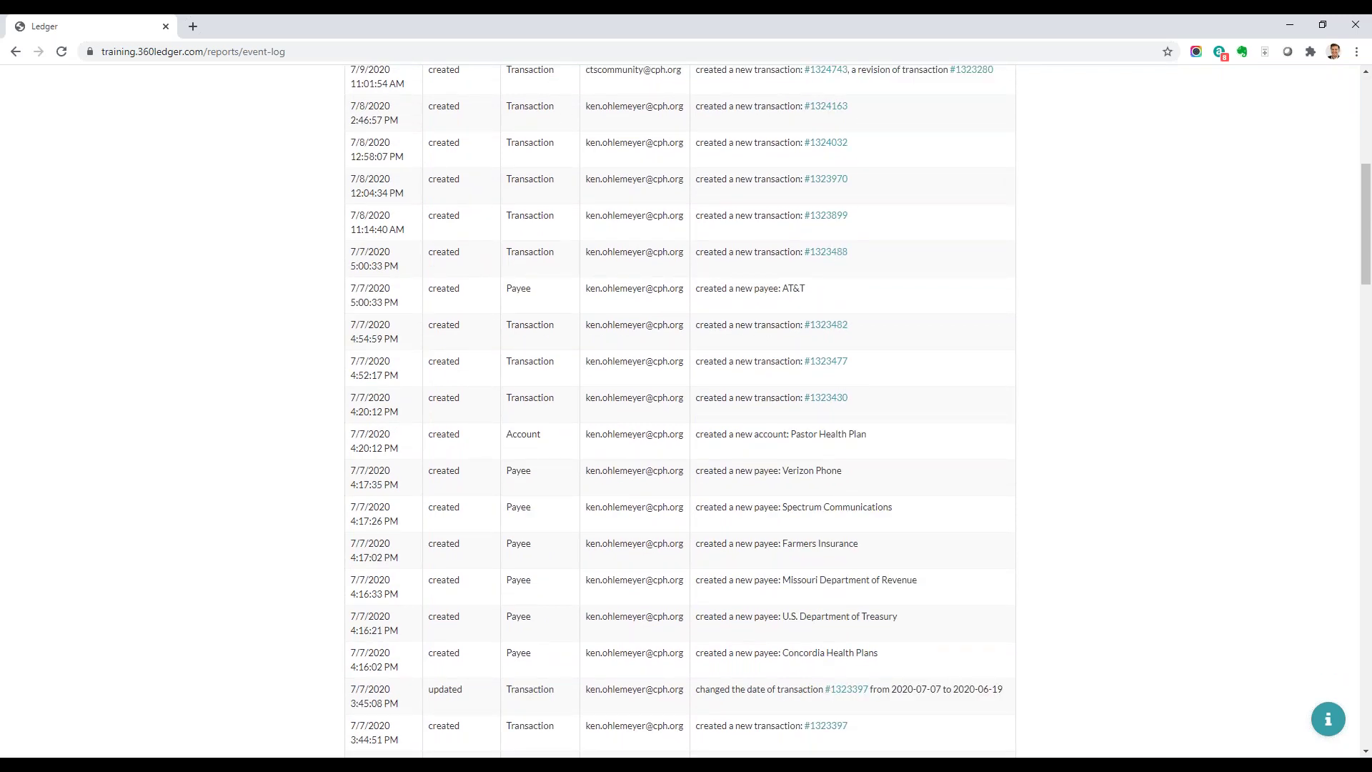
scroll(463, 337, up, 7)
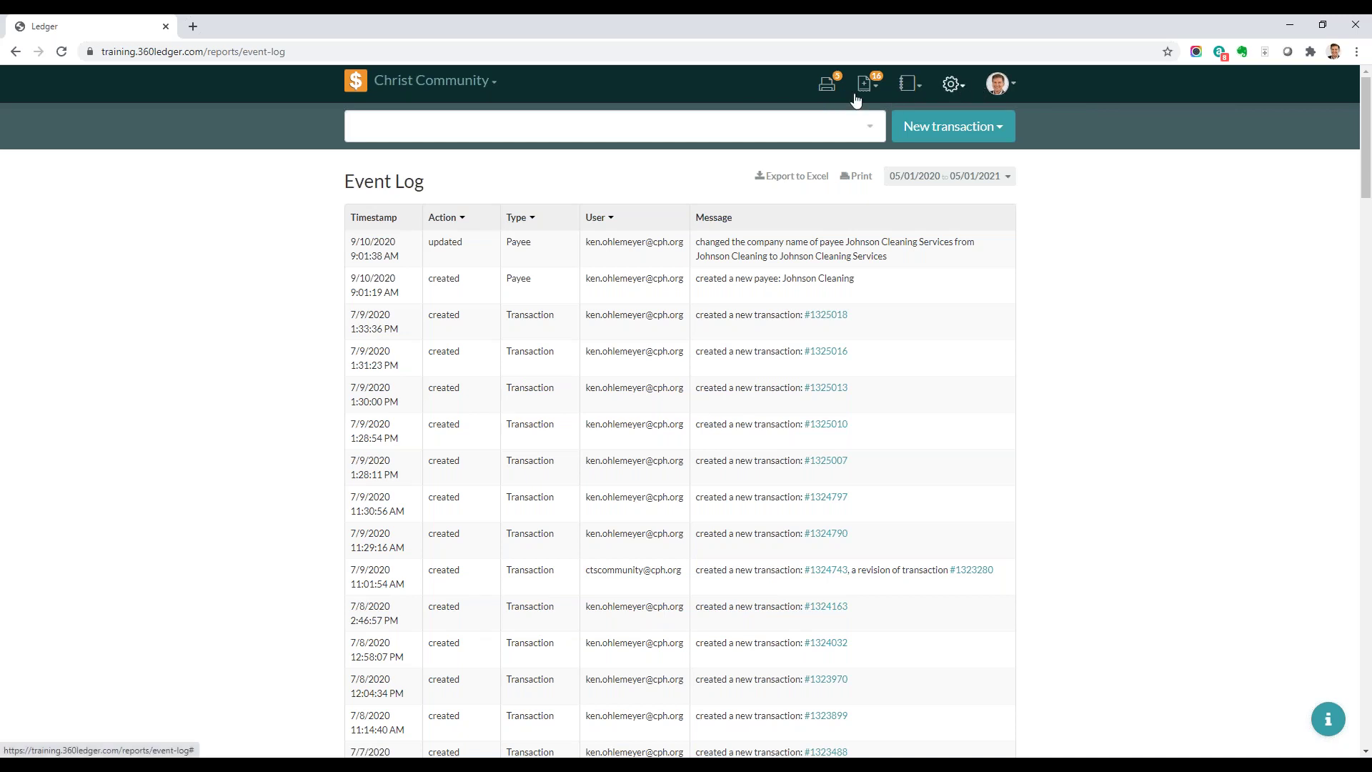
click(357, 87)
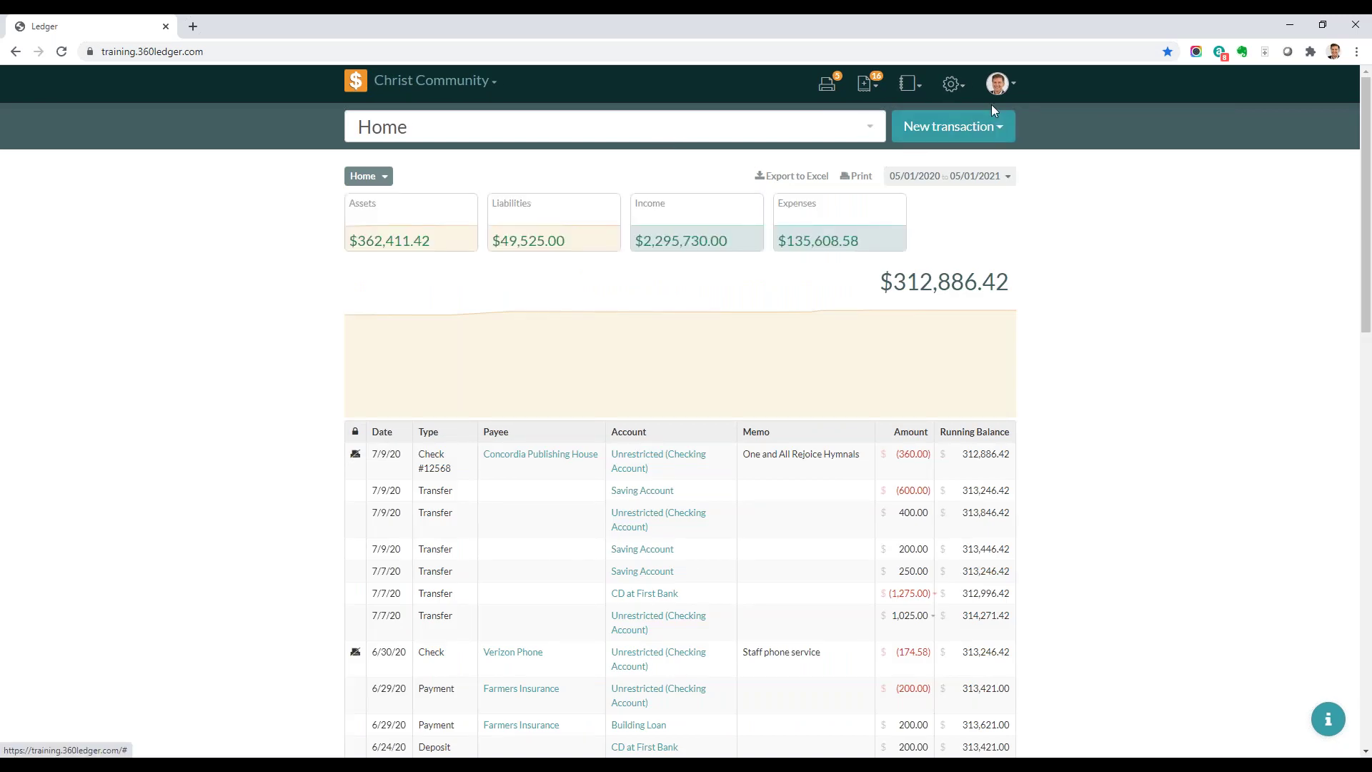
View the General Settings page and the permissions on the Roles settings page.
click(965, 91)
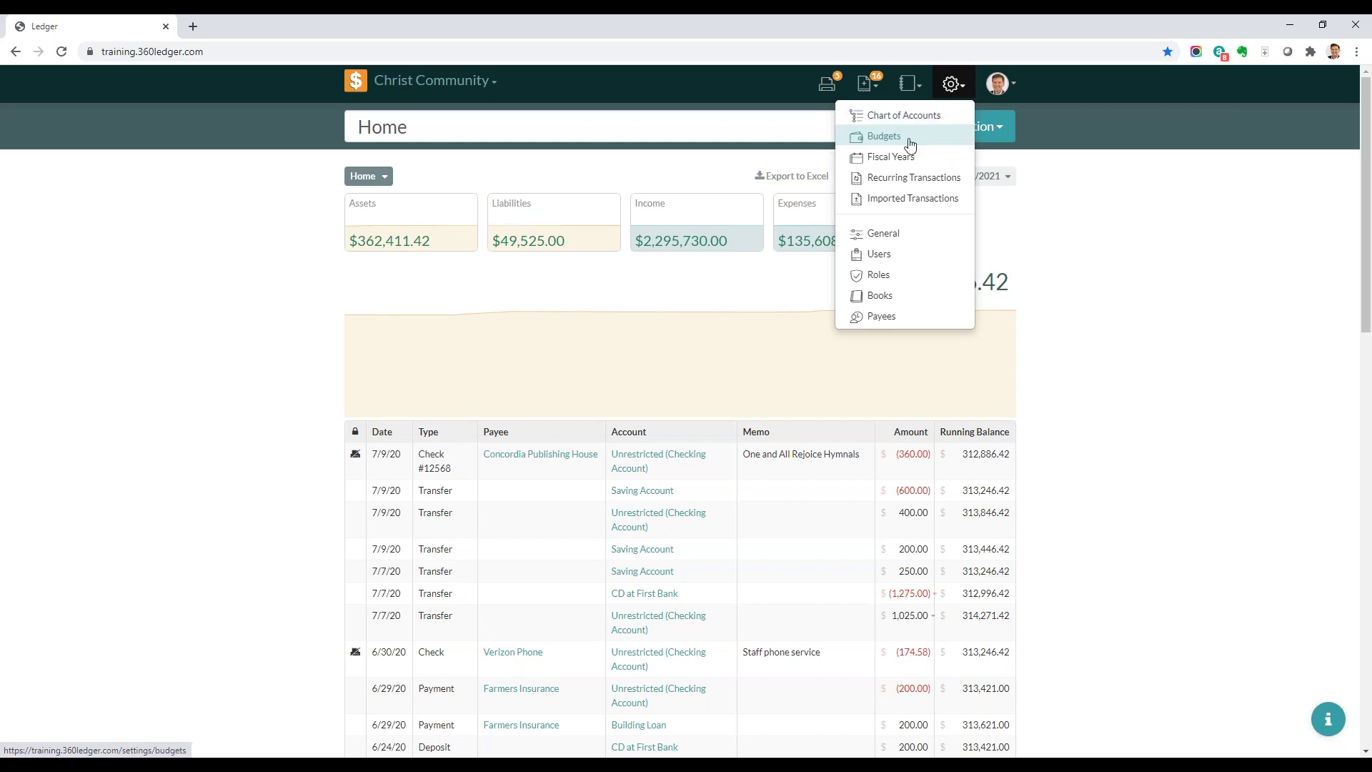
click(884, 234)
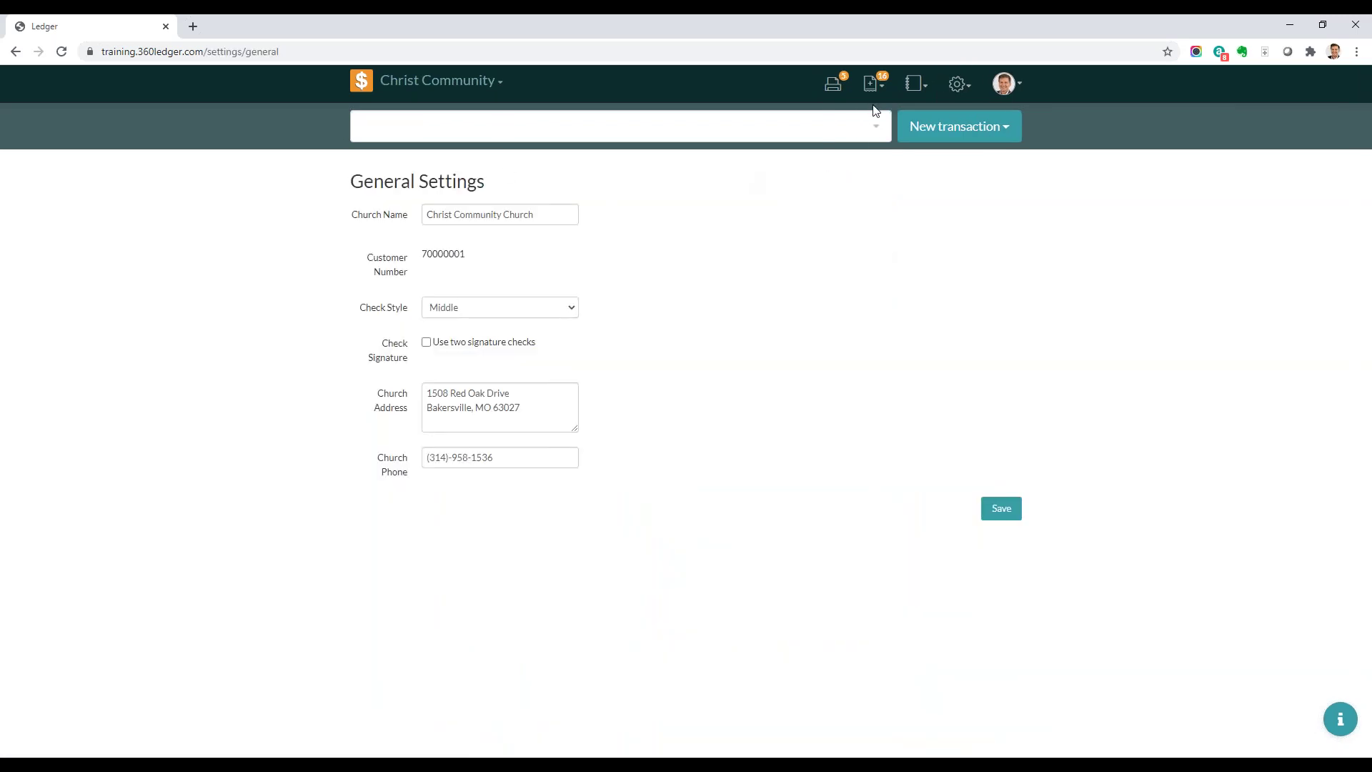
click(957, 86)
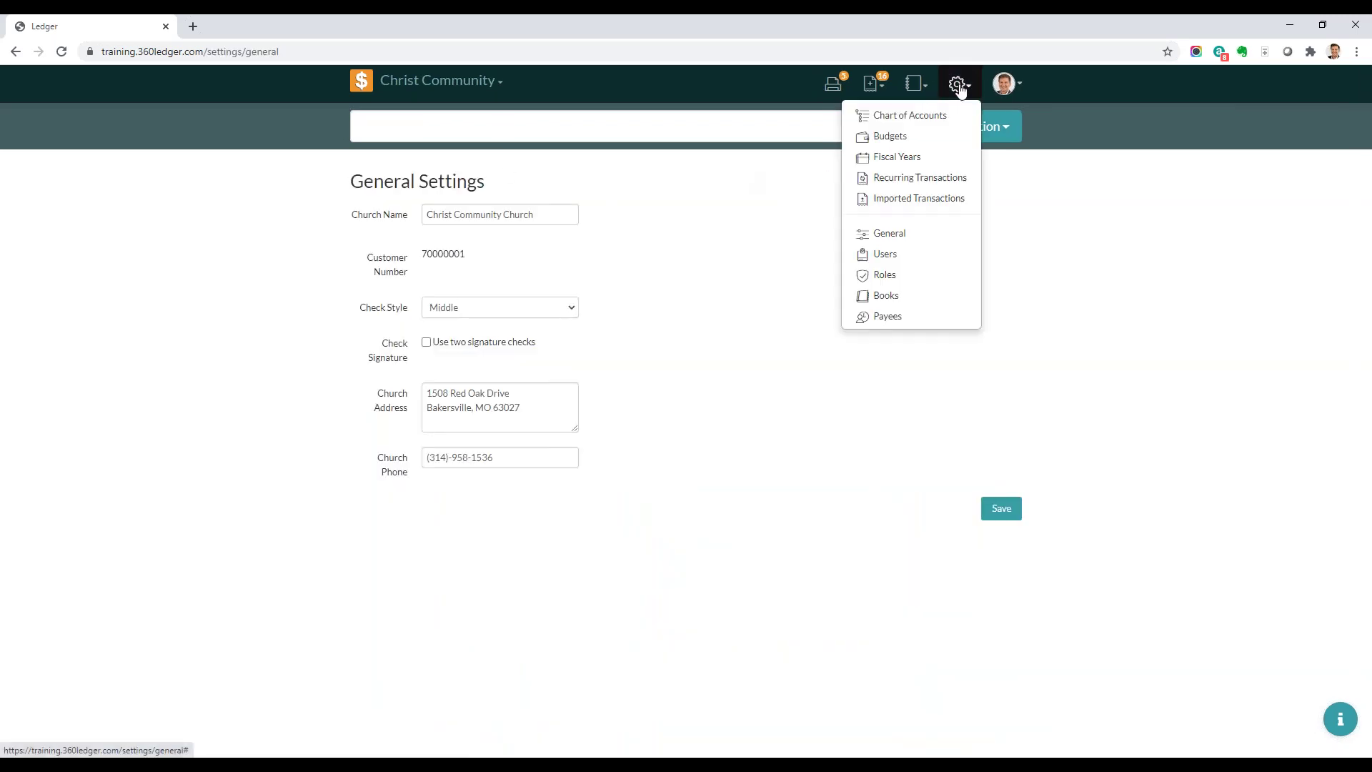
click(890, 283)
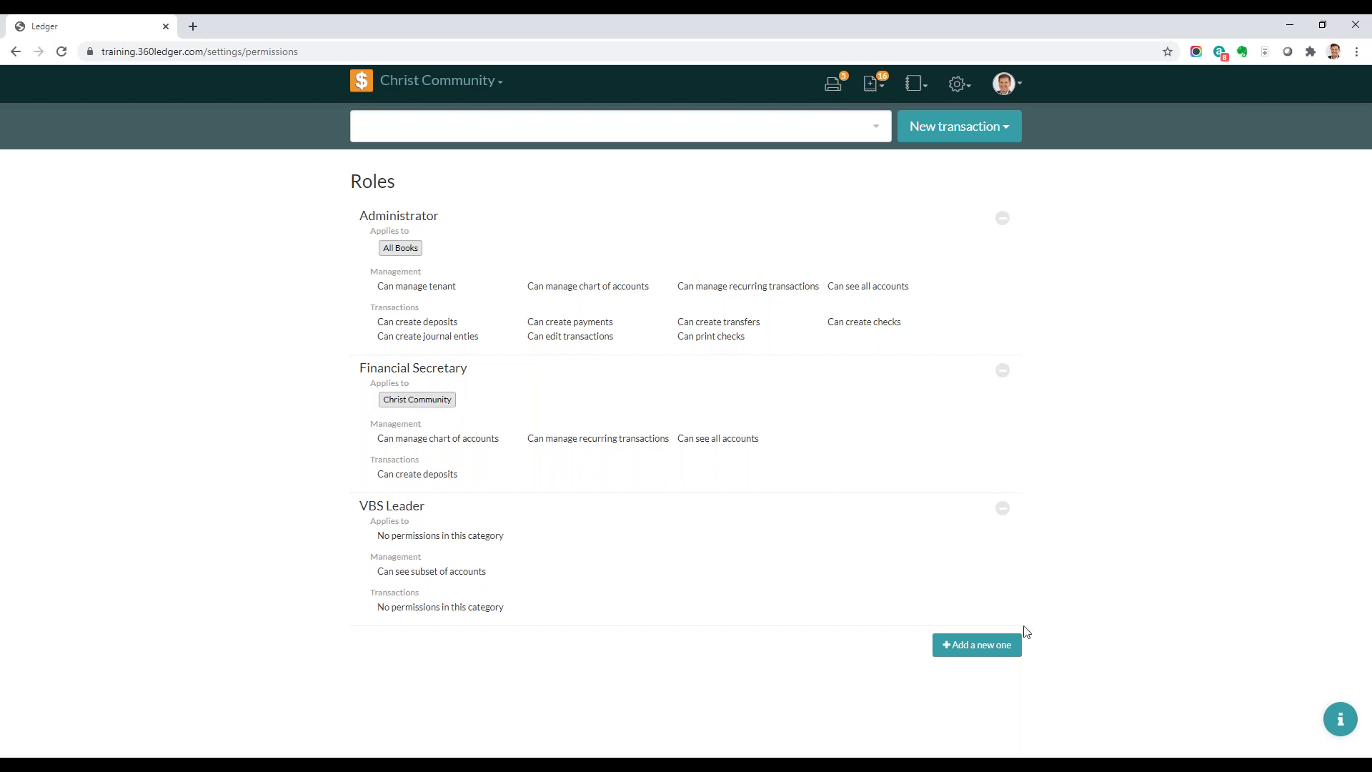
View the list of payees in the settings.
click(967, 84)
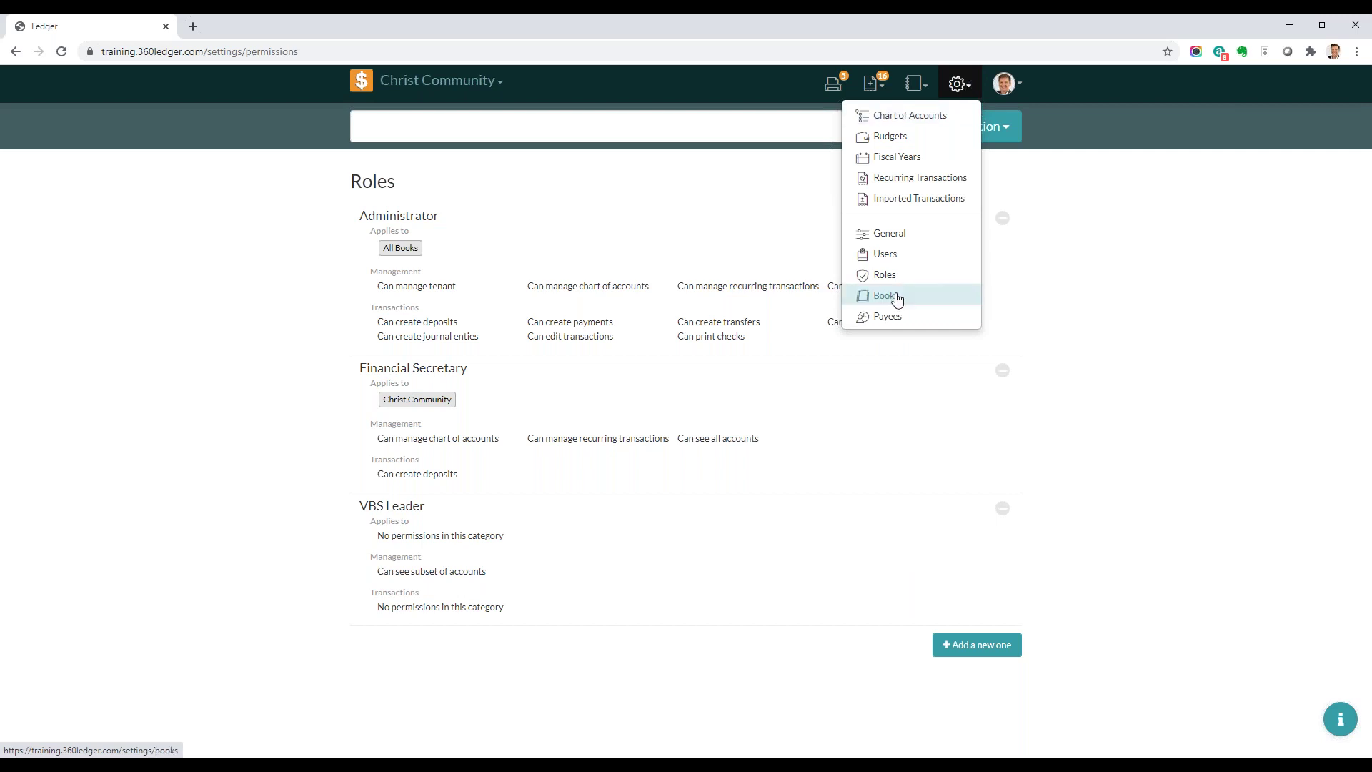
click(887, 319)
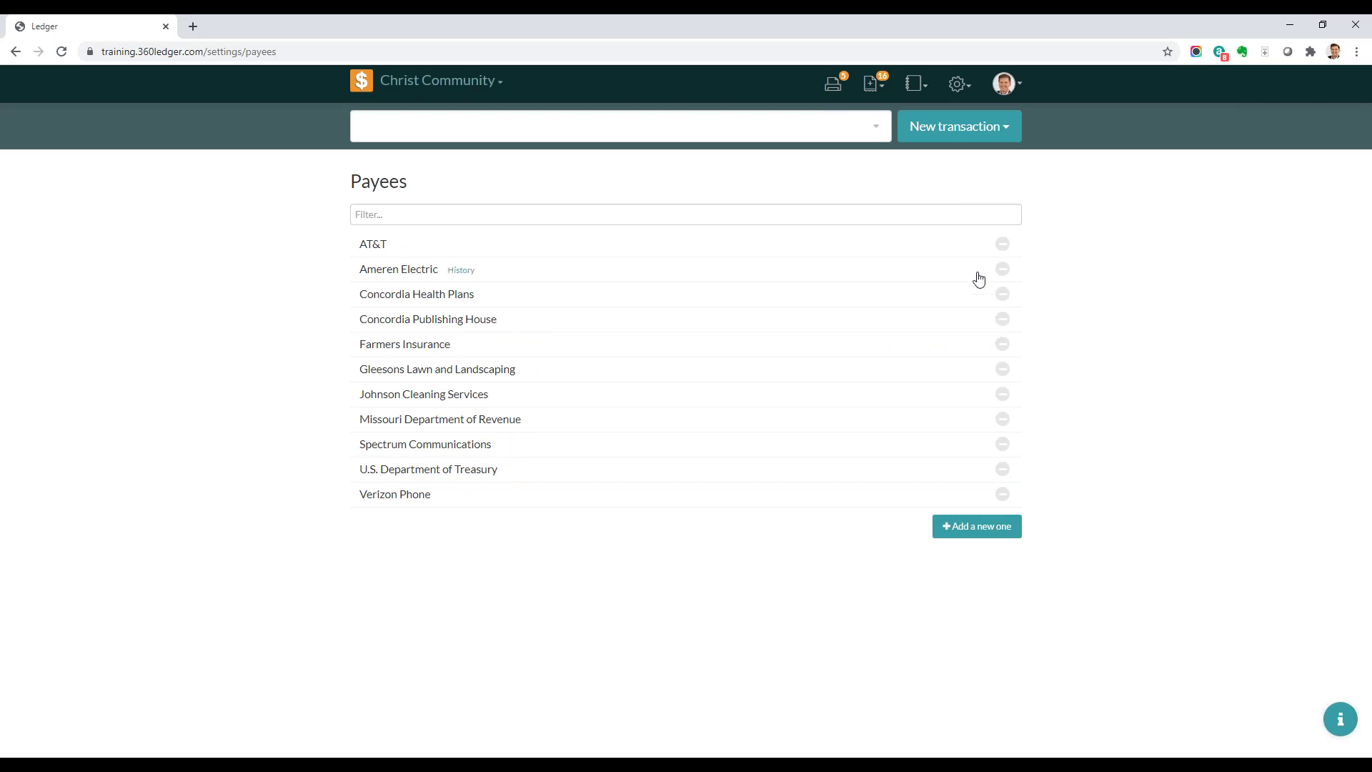
Open the Books settings and fill in a new book named VBS Volunteers with January as its fiscal year starting month.
click(955, 86)
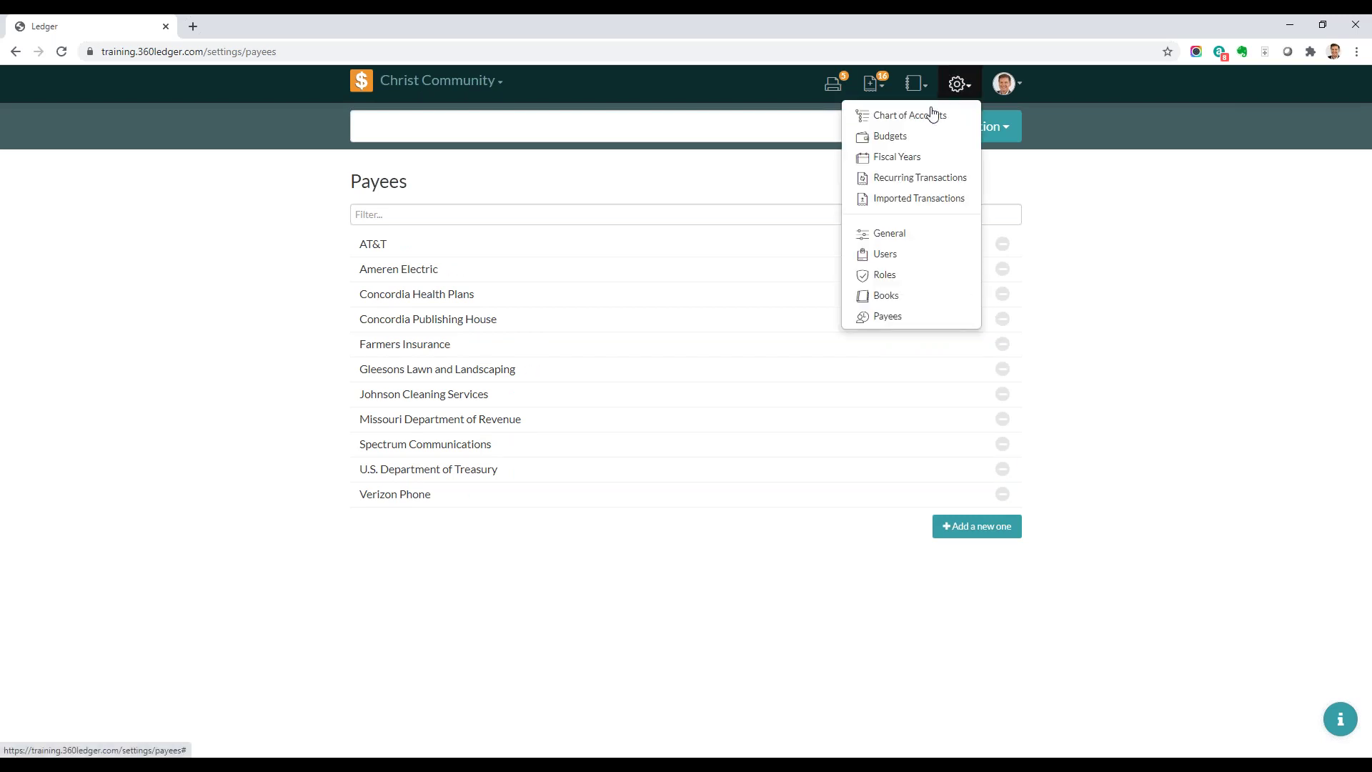
click(885, 301)
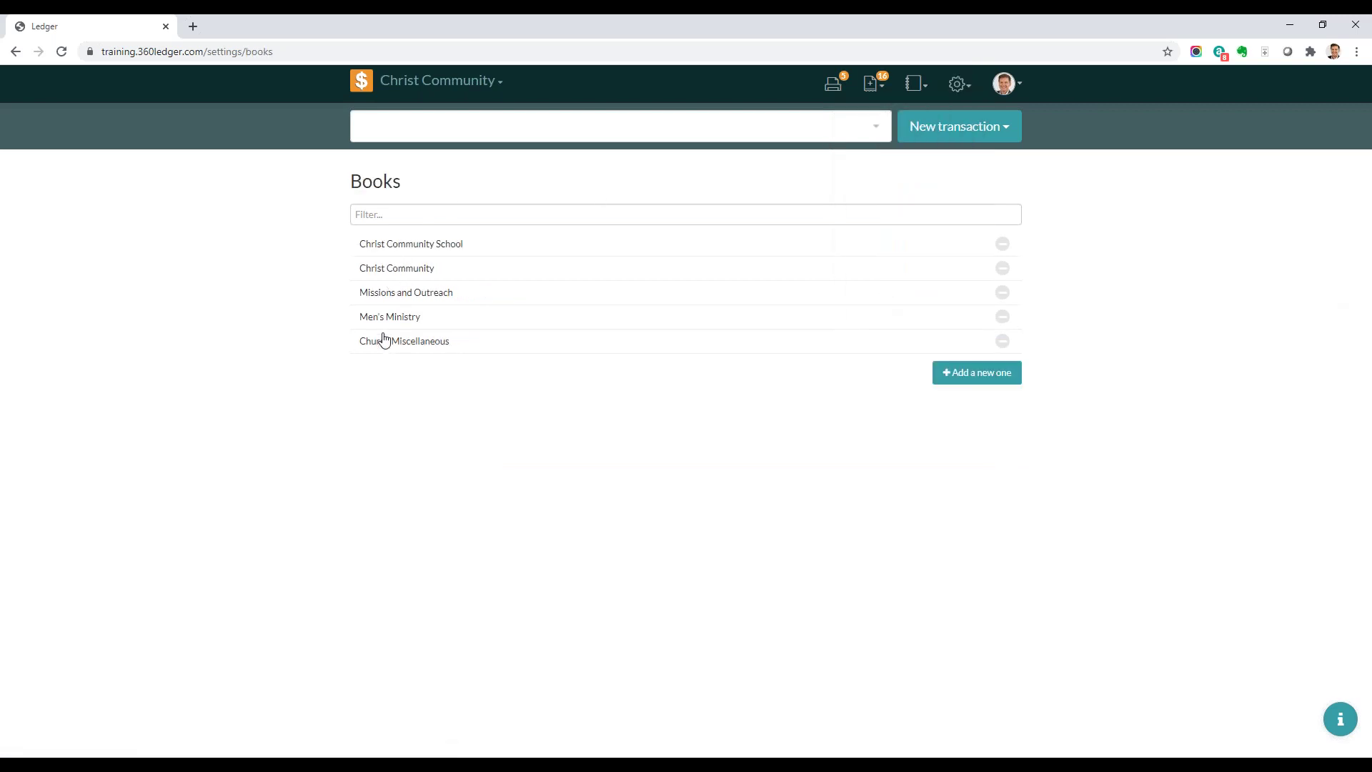
click(993, 377)
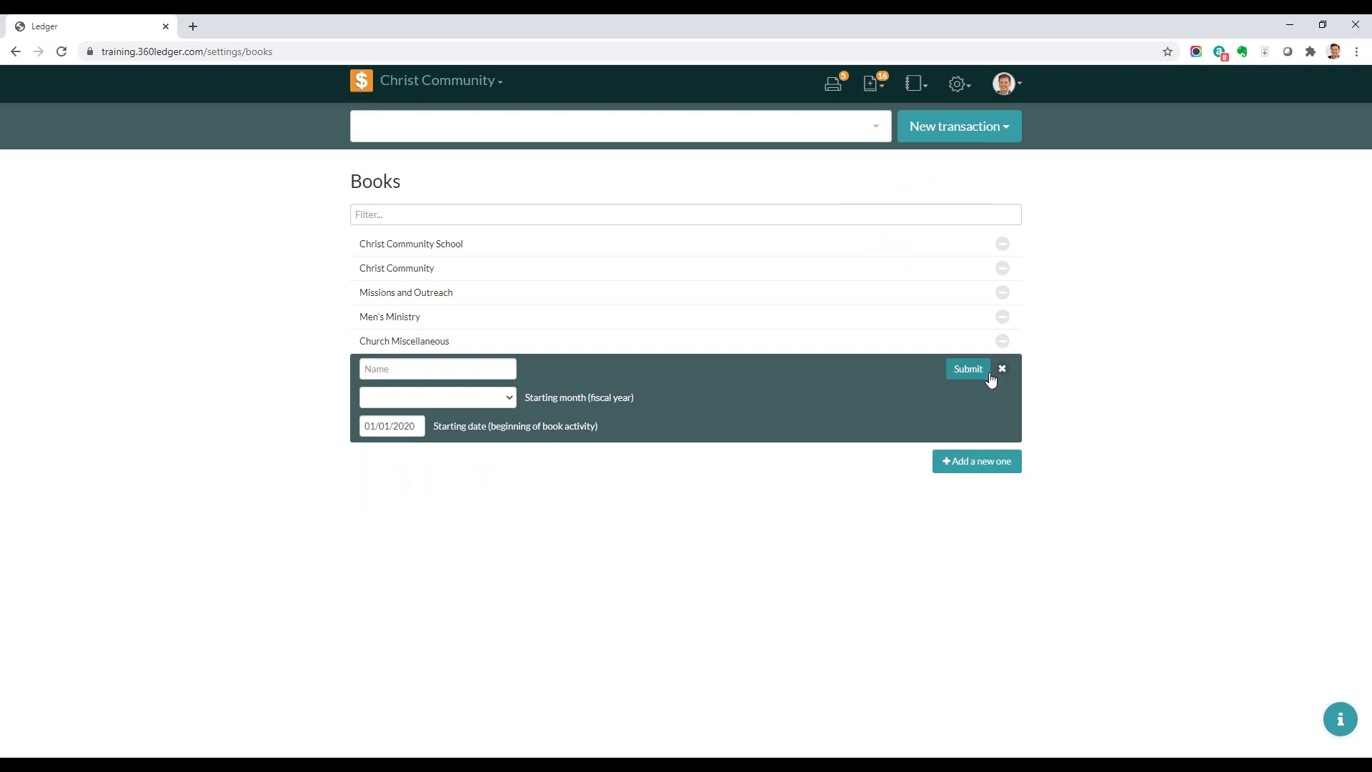
click(379, 370)
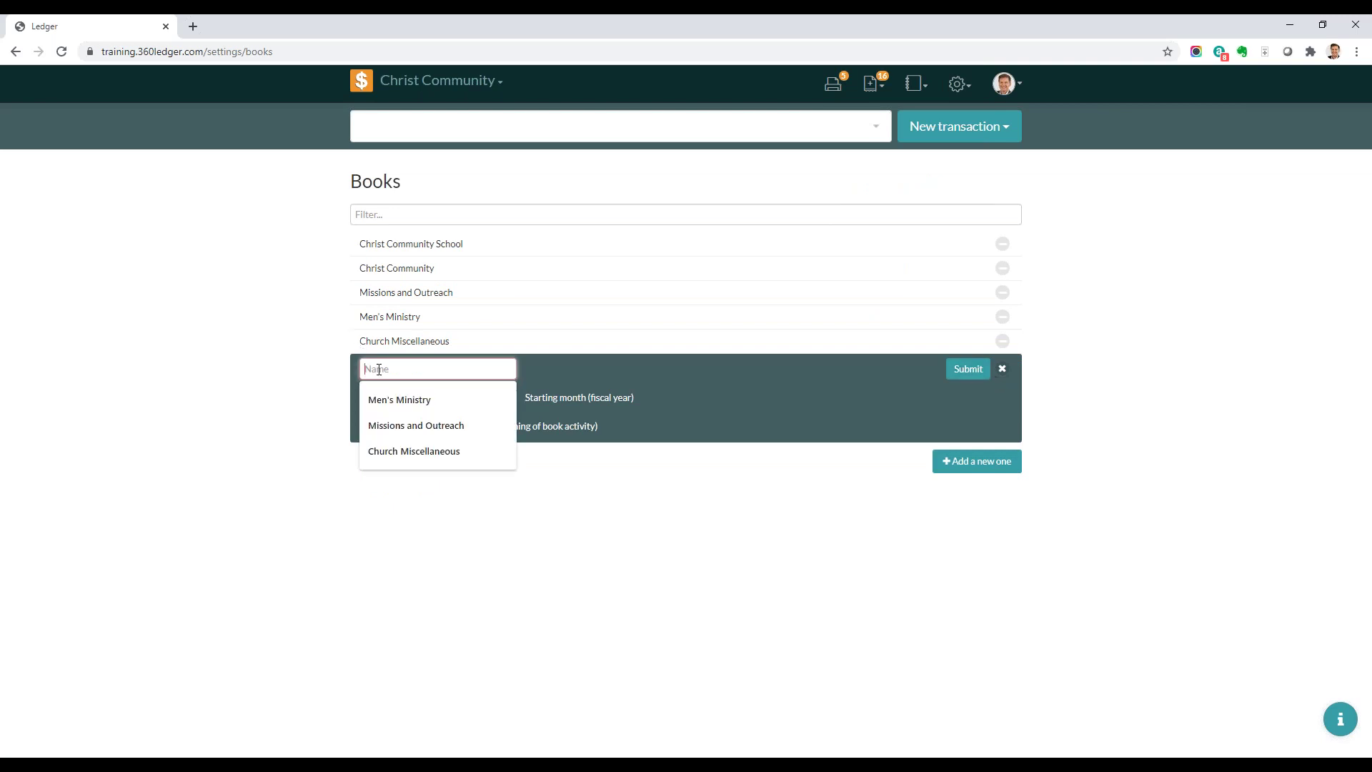
text(VB)
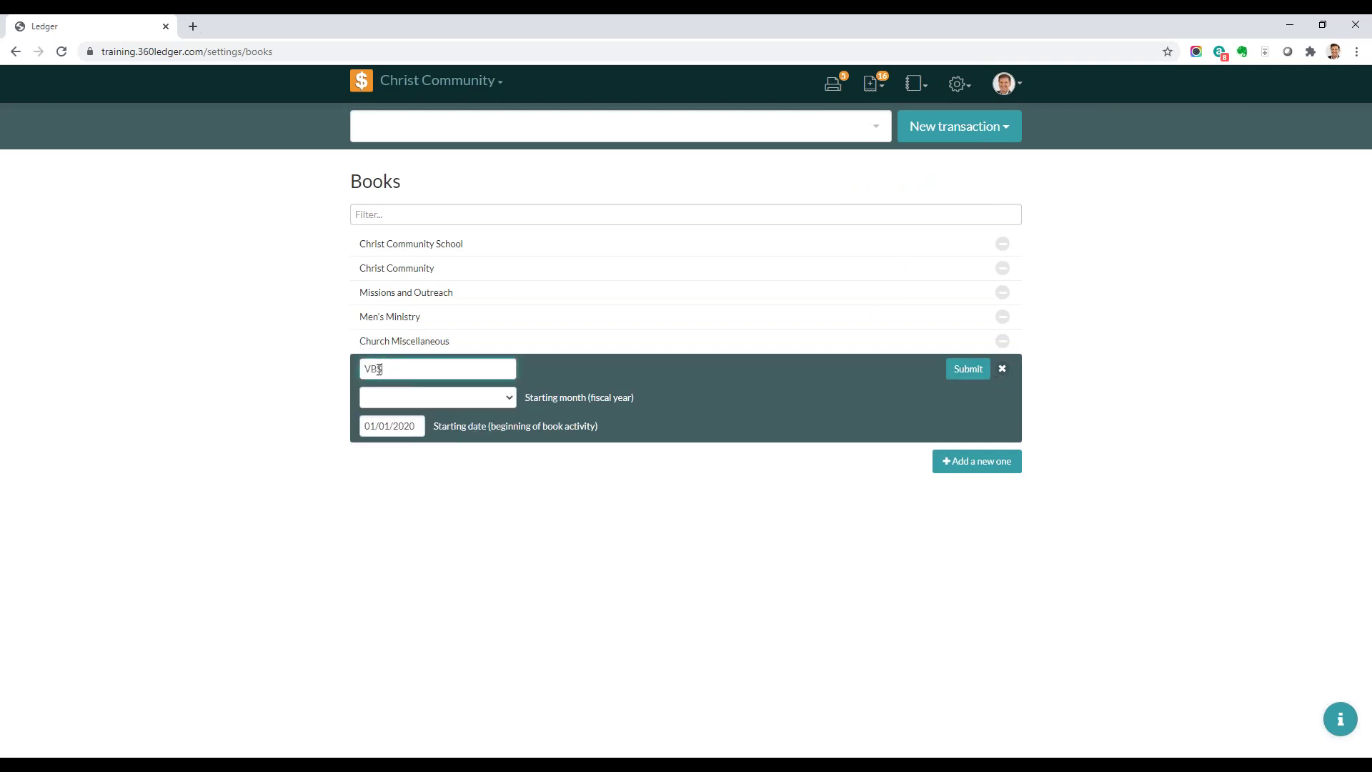
text(S Volunteers)
click(509, 400)
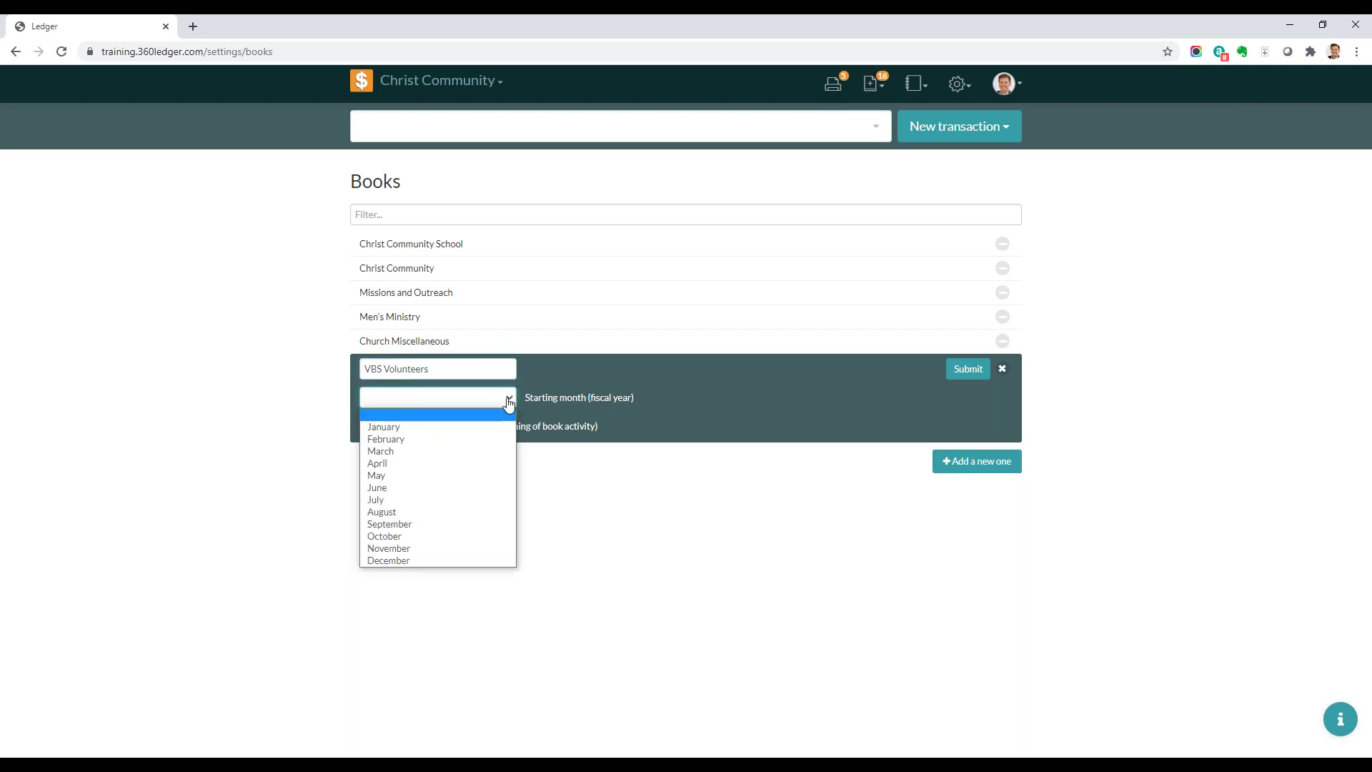
click(386, 427)
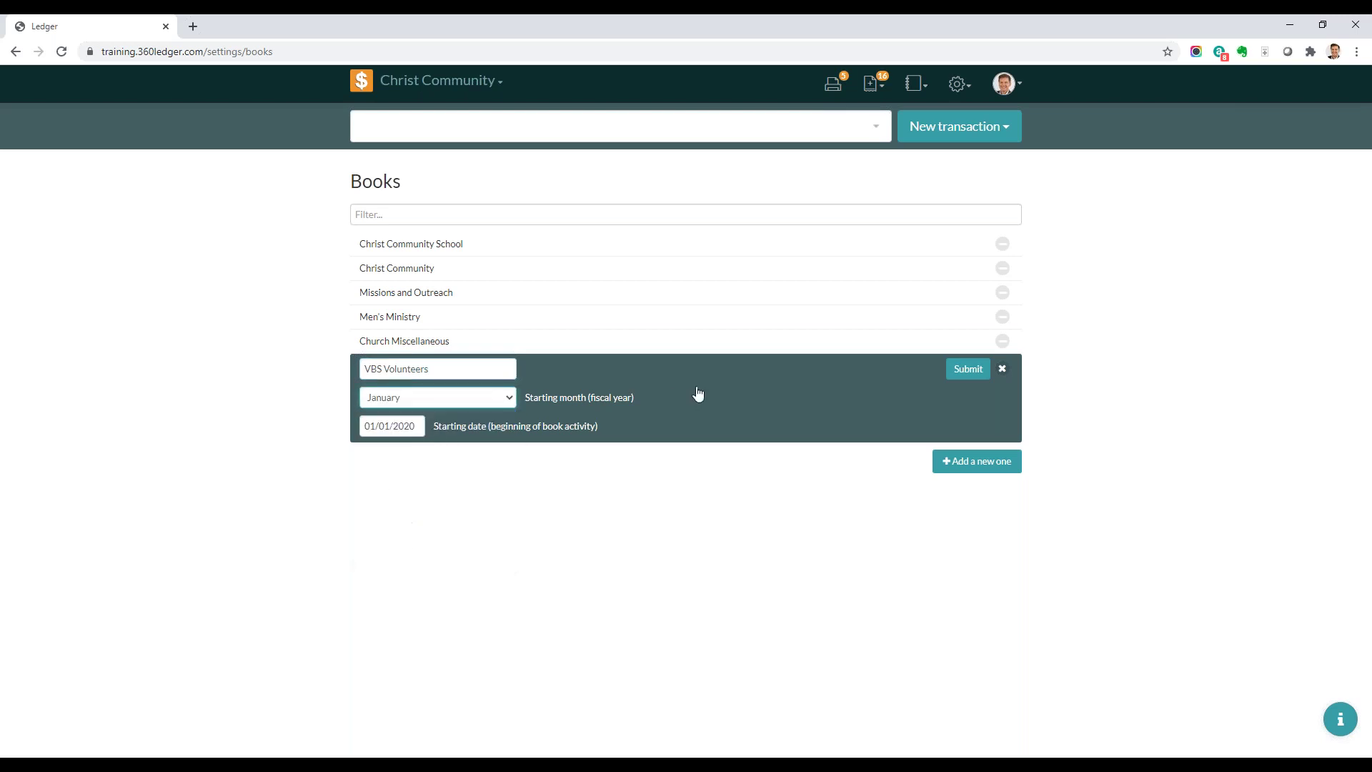
click(948, 466)
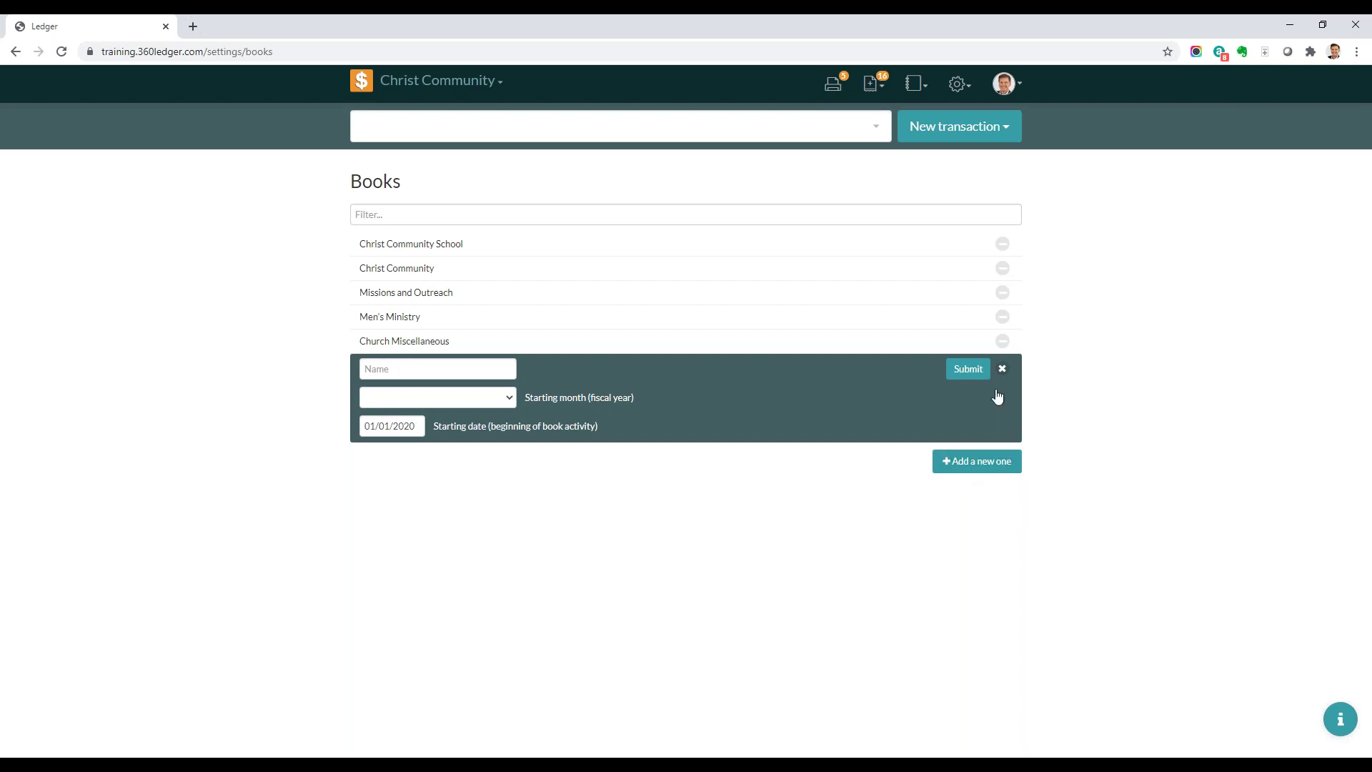
Try to add a book named VBS with January as its fiscal year starting month, and close the entry form.
click(966, 379)
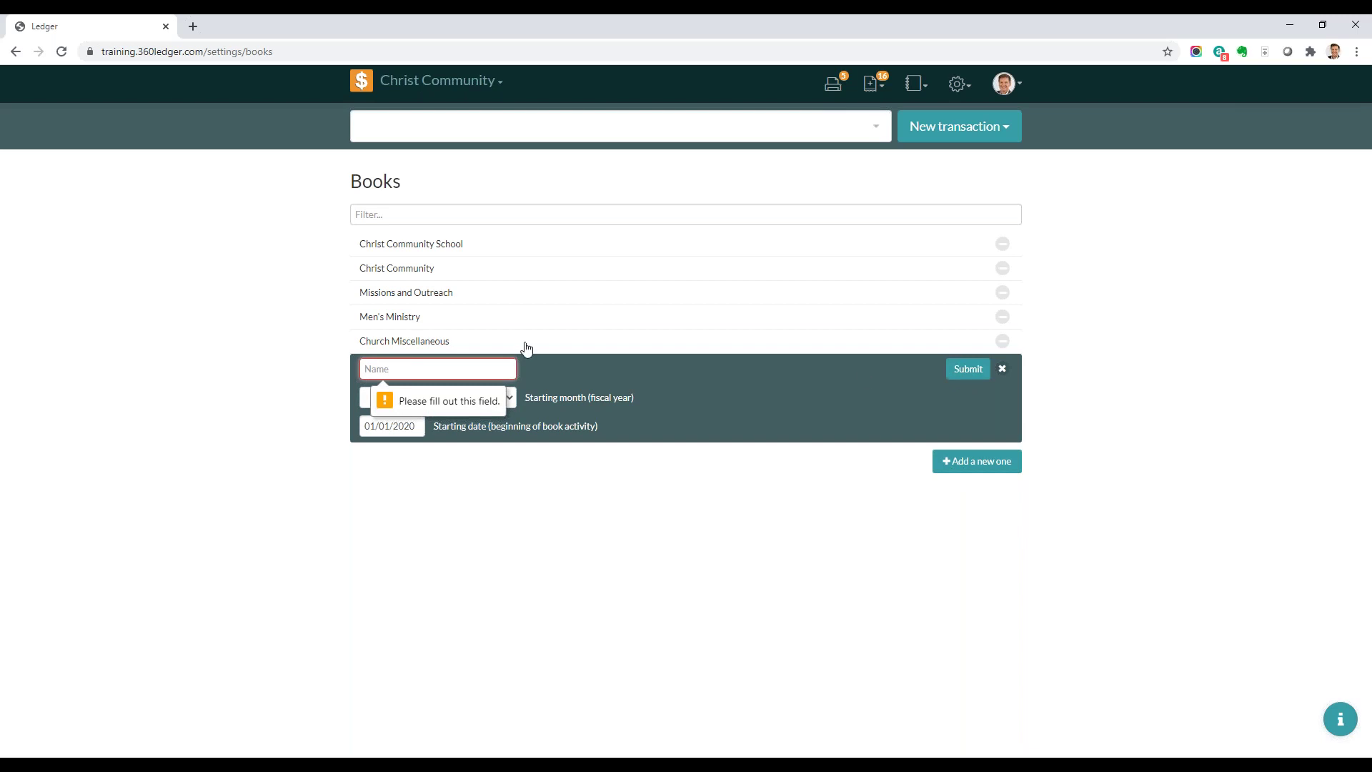
click(495, 369)
text(VBS)
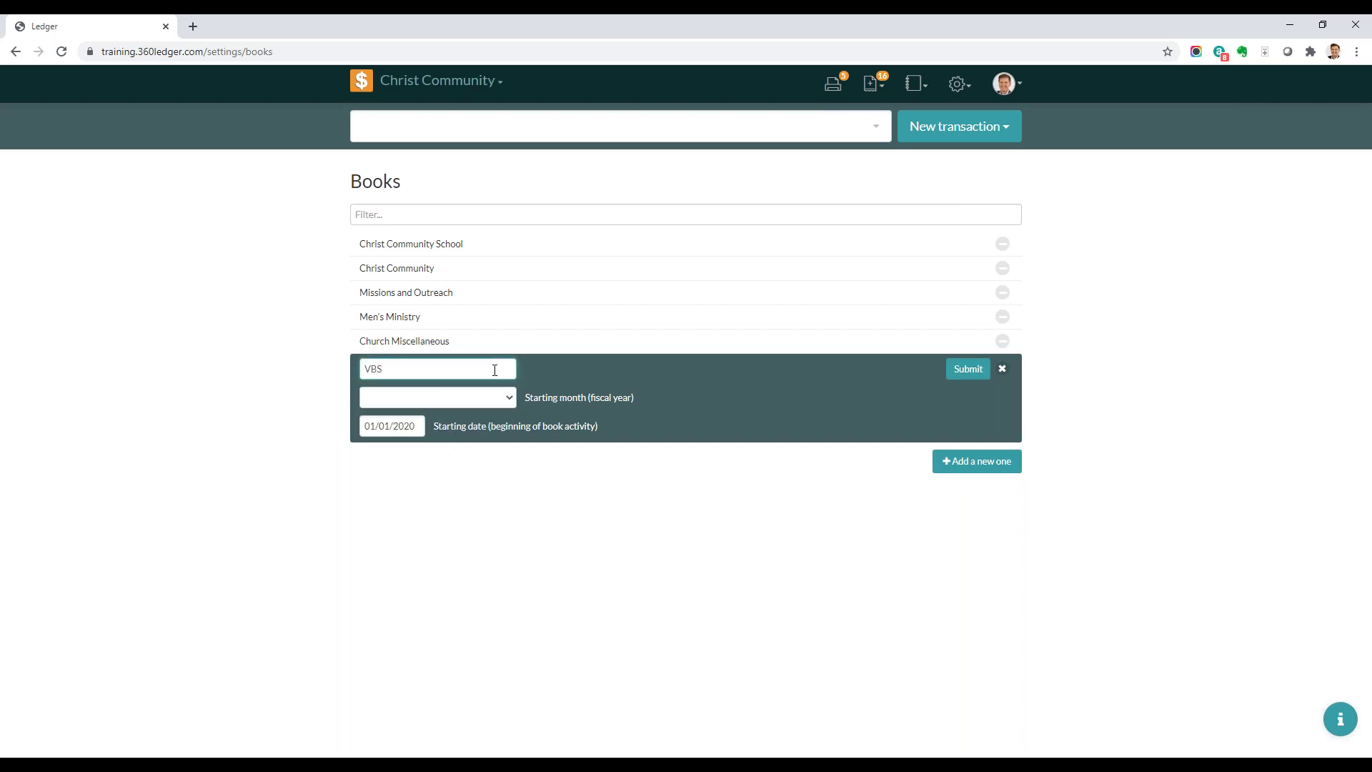
click(967, 370)
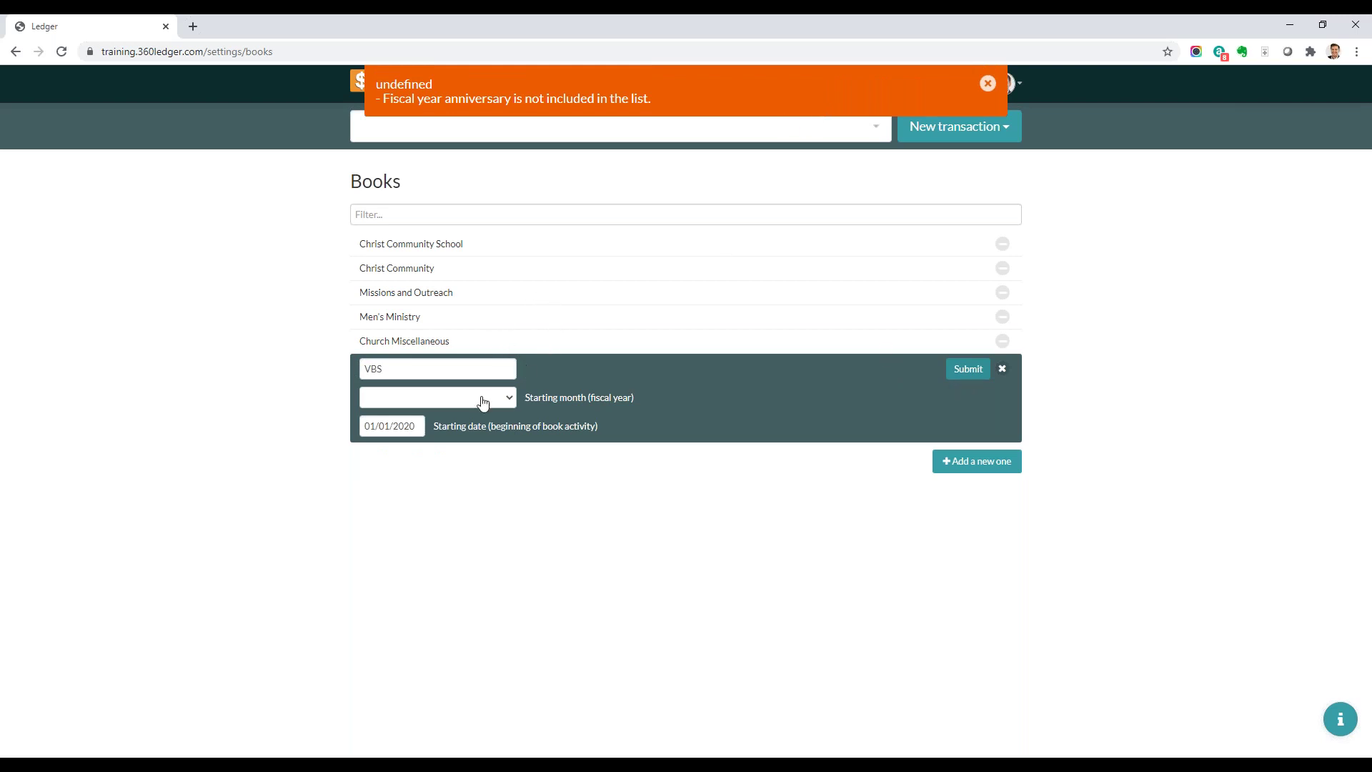
click(986, 84)
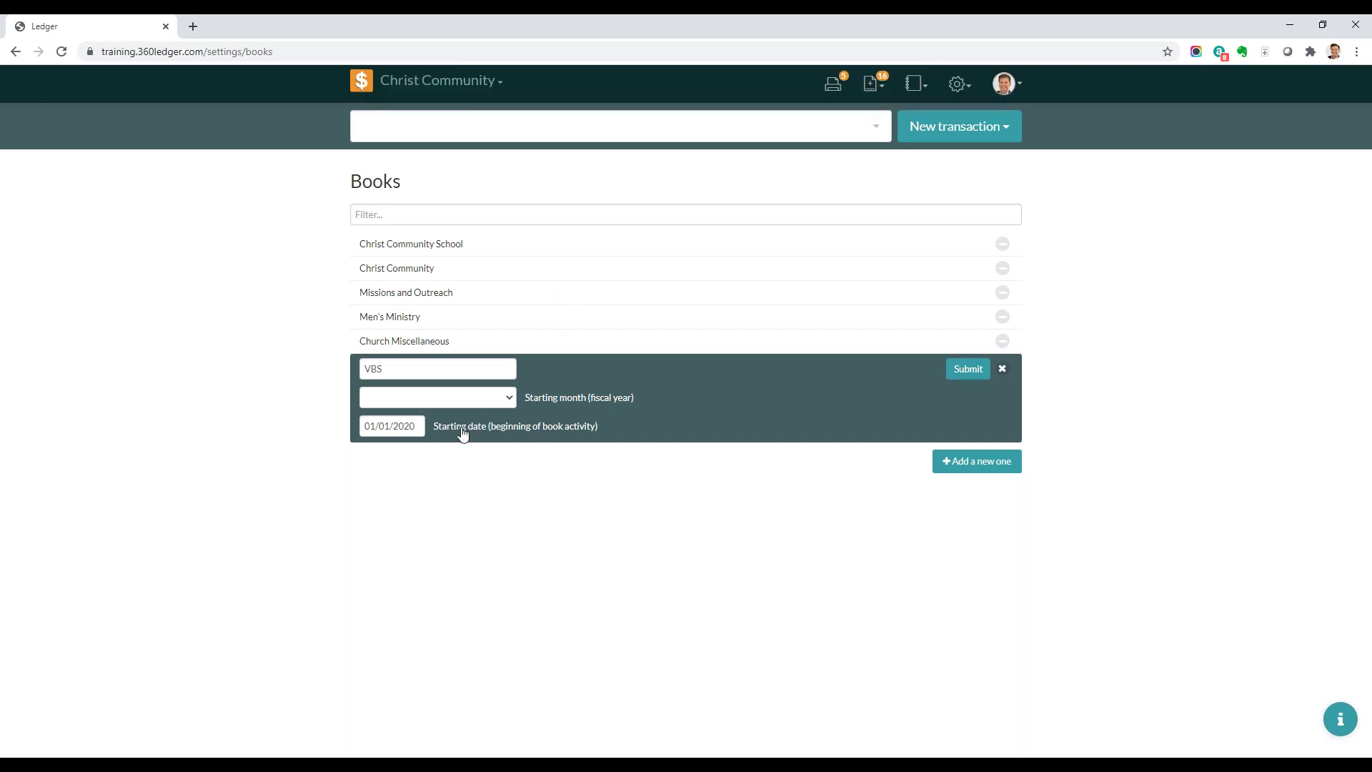
click(469, 402)
click(439, 427)
click(966, 371)
click(1004, 369)
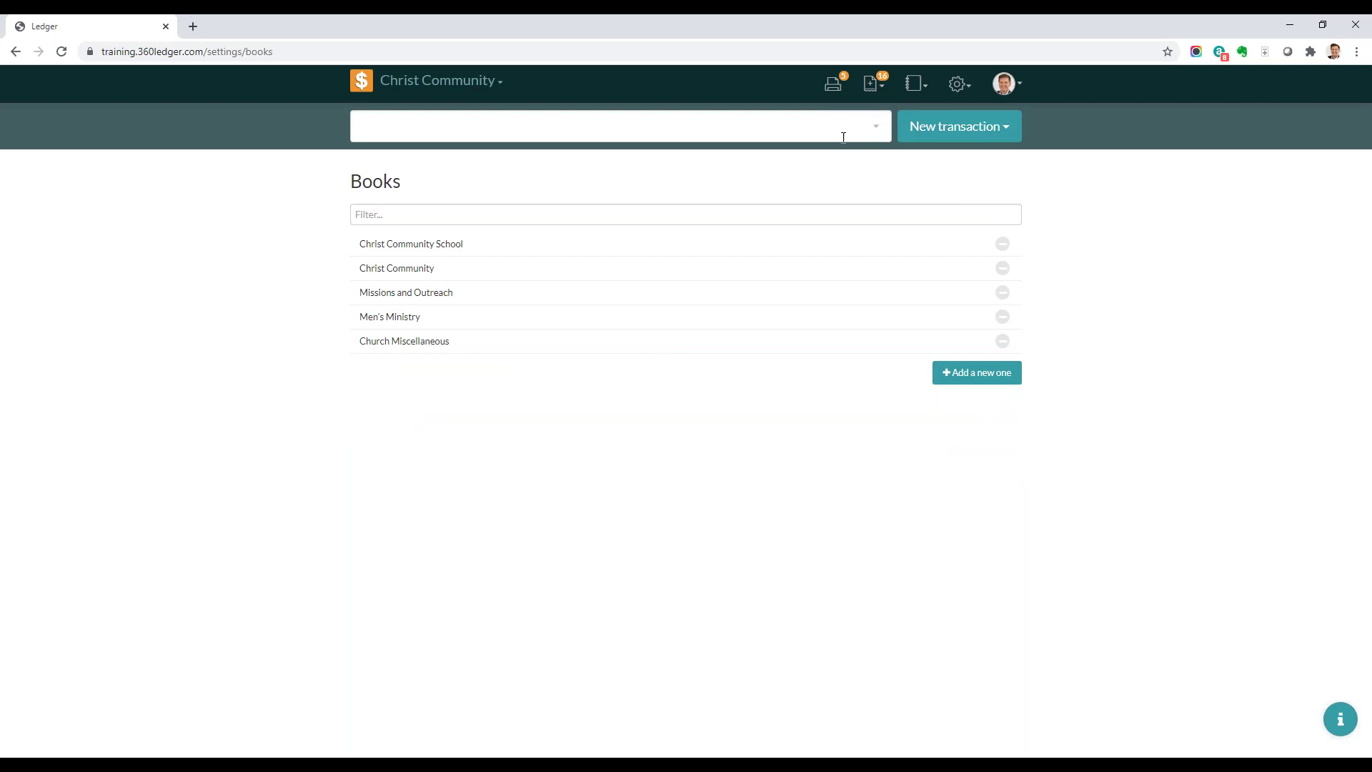
Look at the user account options and return to the home register.
click(1022, 88)
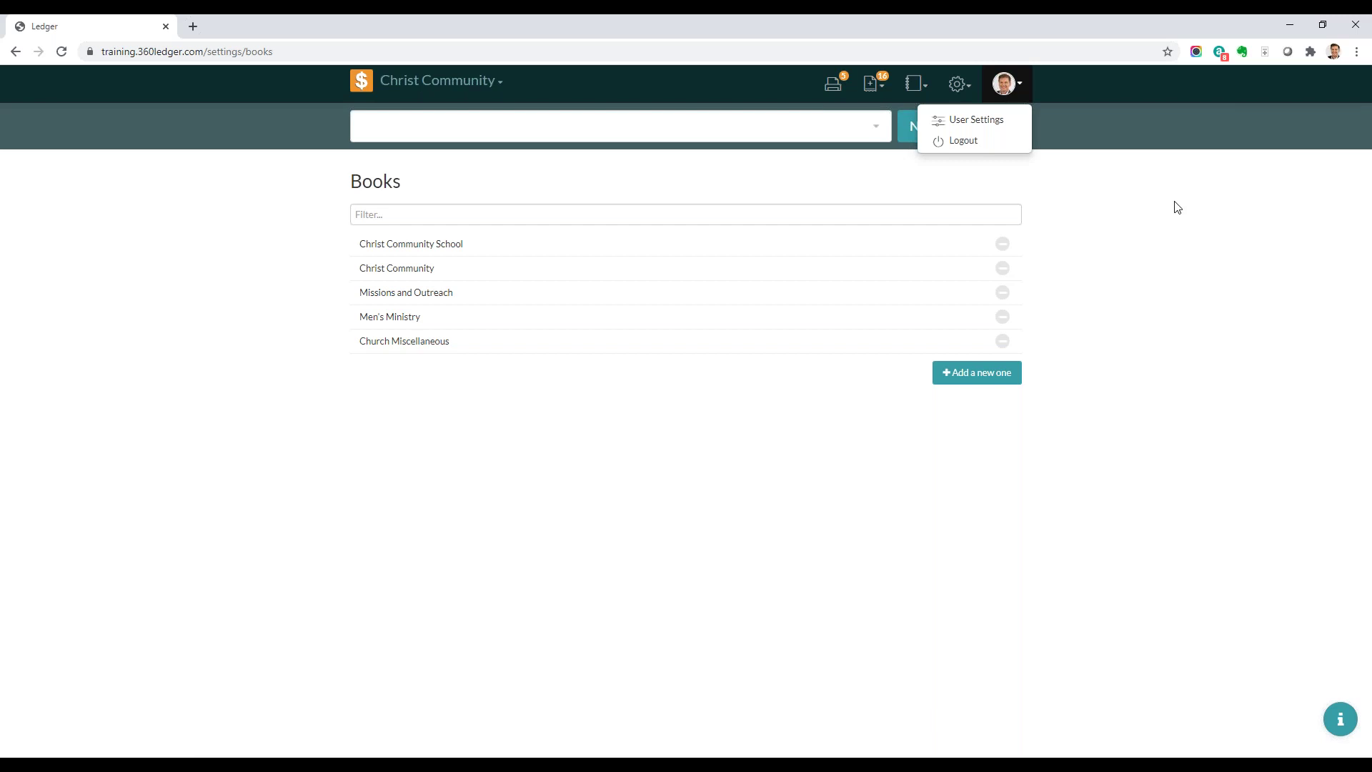
click(1208, 250)
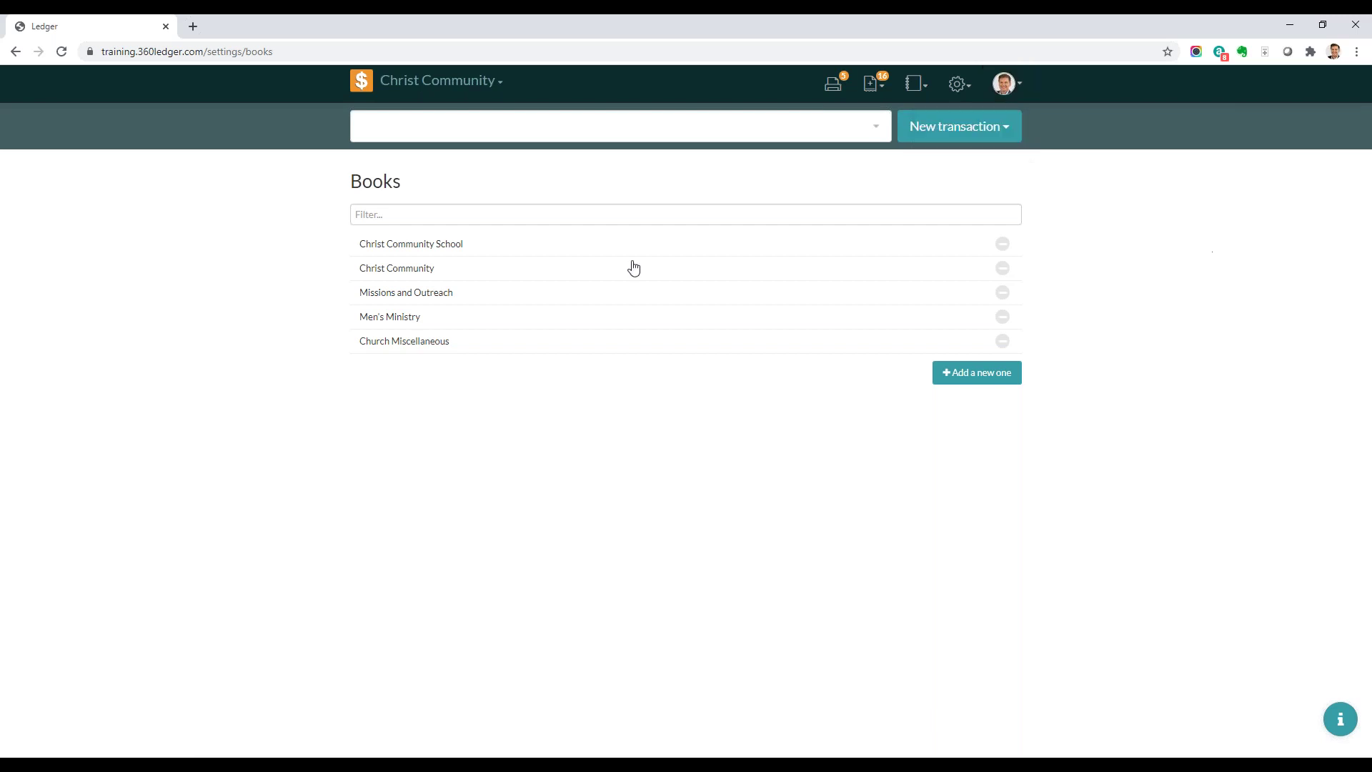
click(363, 85)
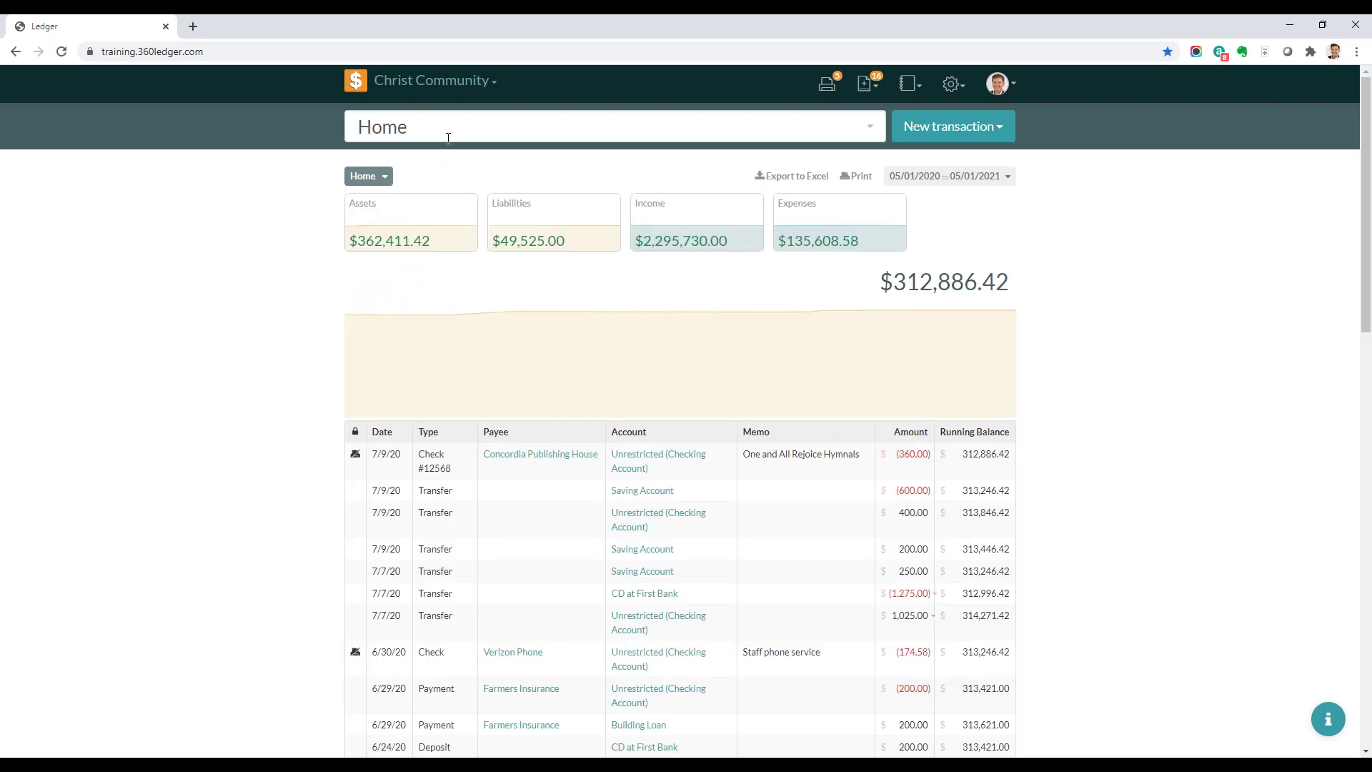
Search the accounts for "assets" and clear the search text.
click(448, 138)
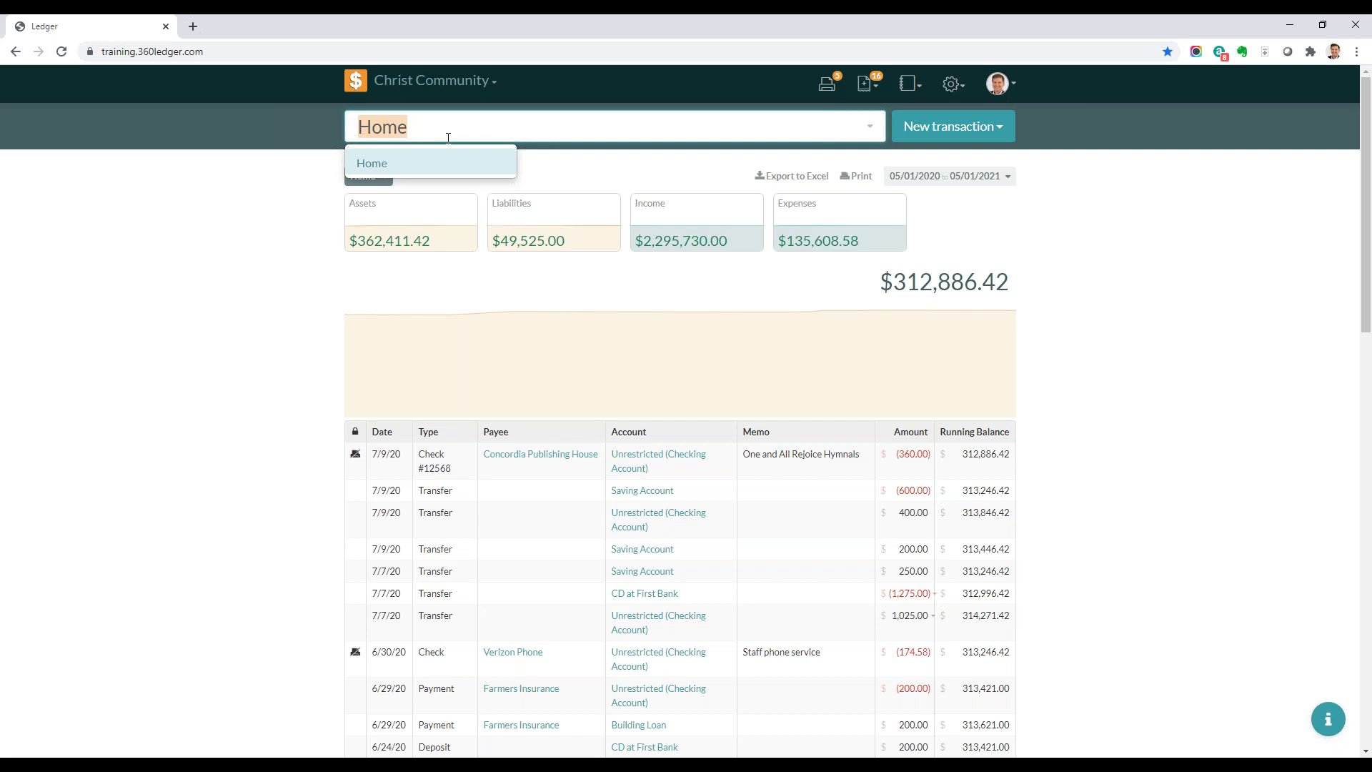
text(ass)
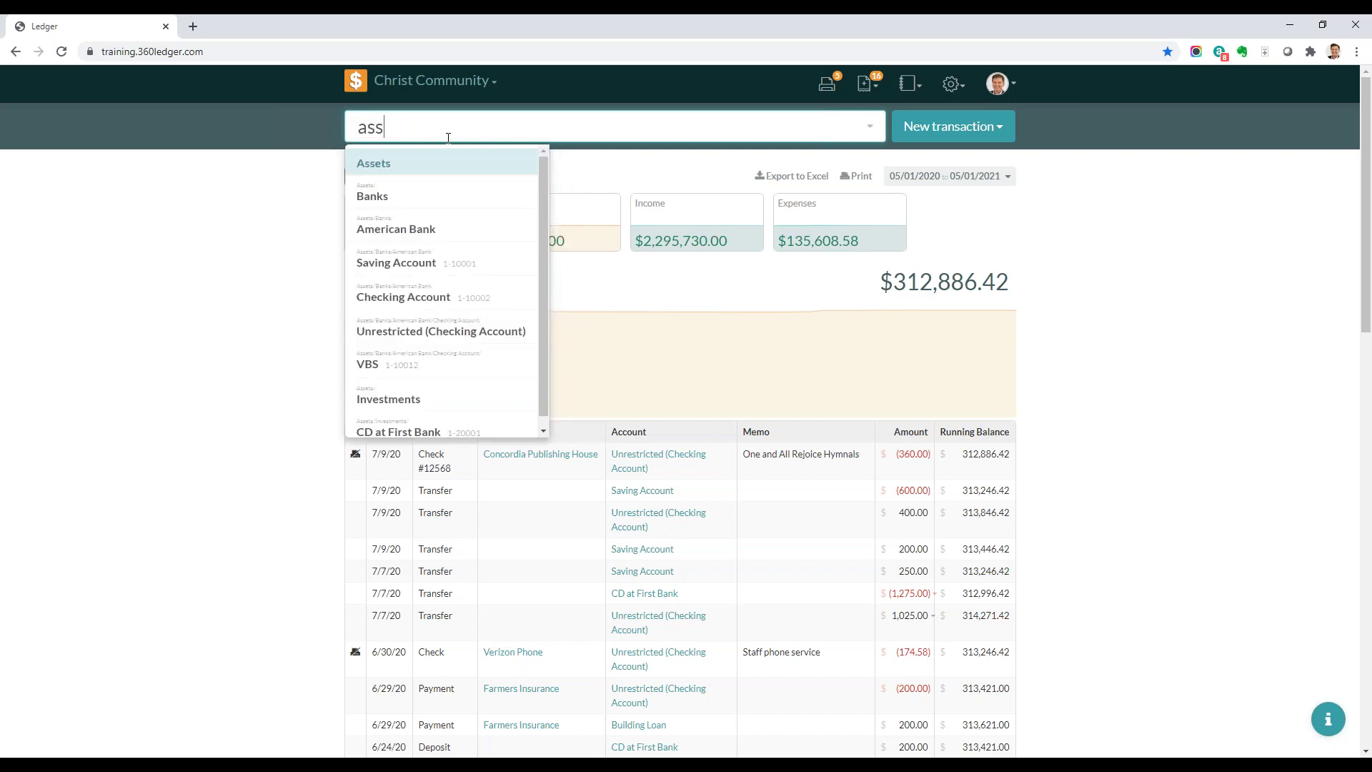
text(ets)
key(BackSpace)
key(BackSpace)
key(BackSpace)
key(BackSpace)
key(BackSpace)
key(BackSpace)
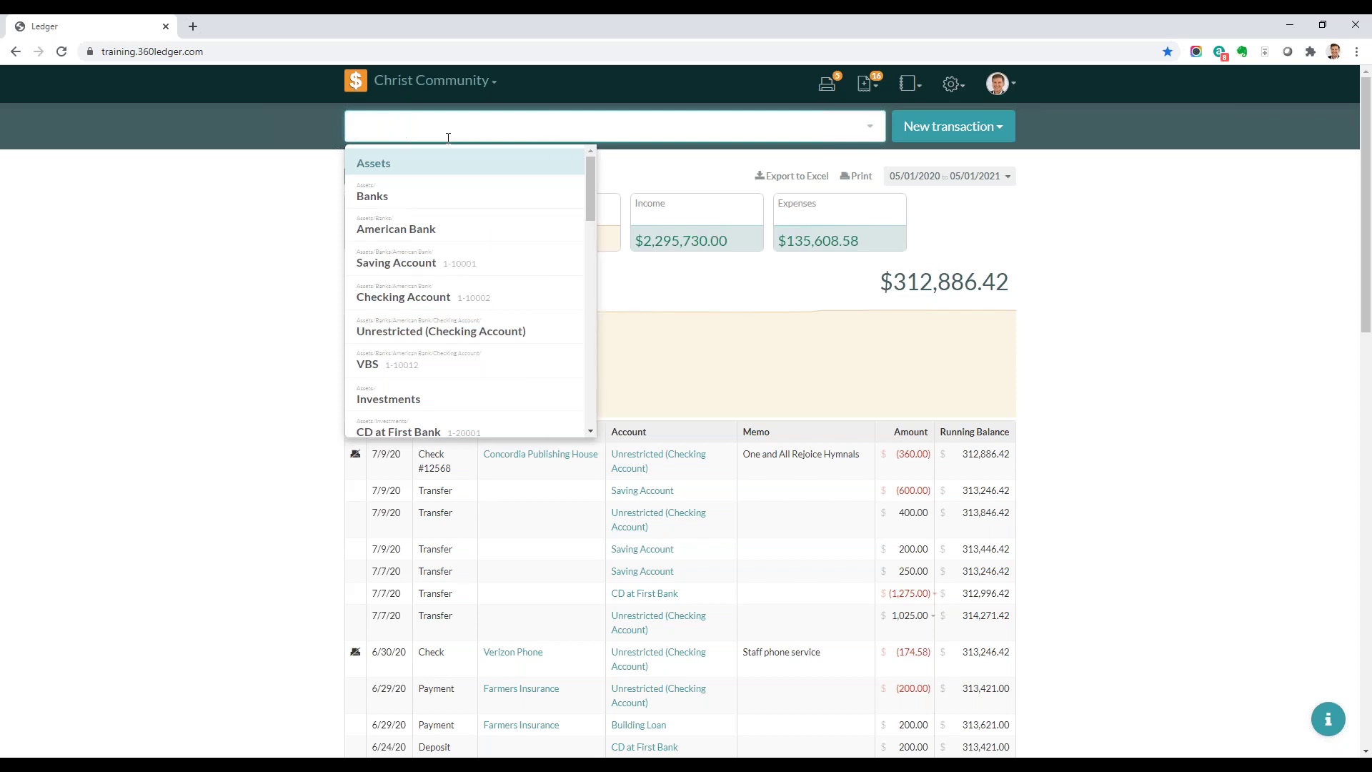
Search the accounts for "liab" and clear the search text.
text(liab)
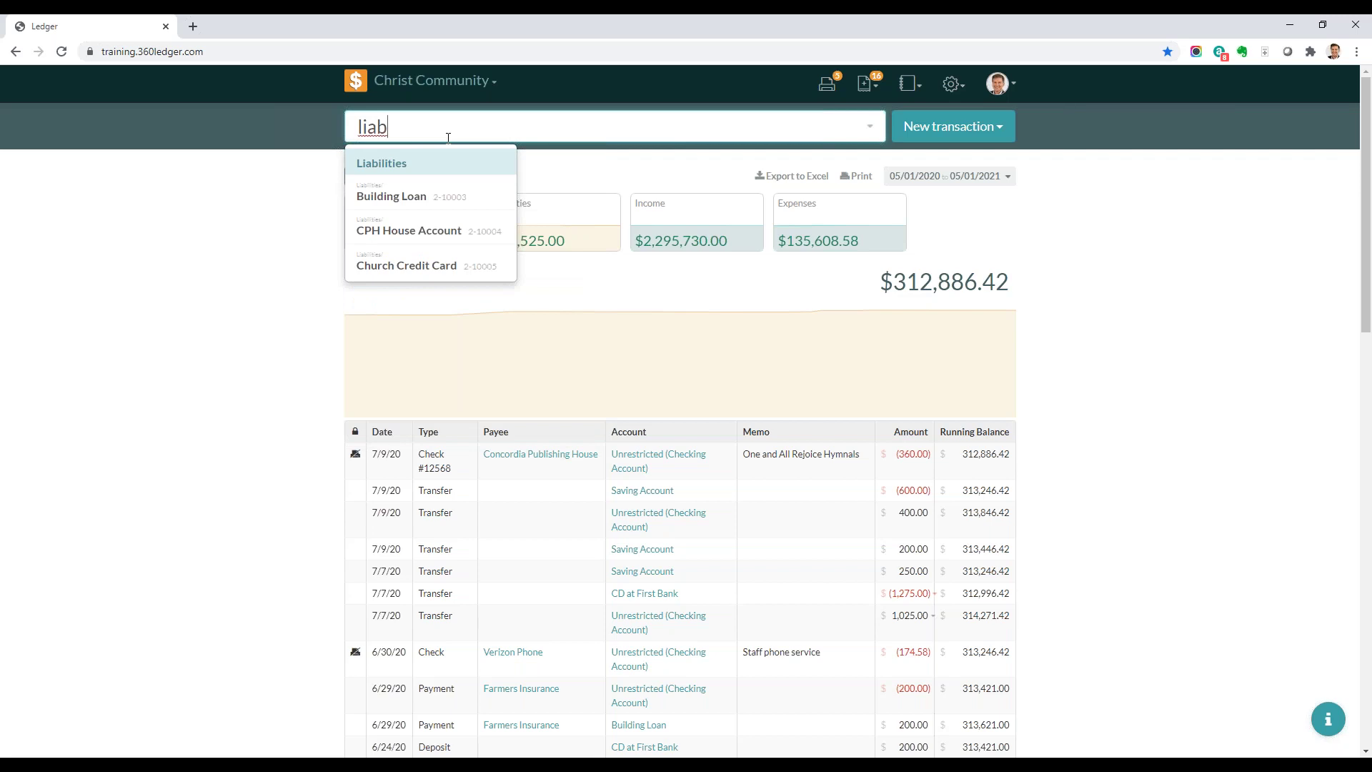
key(BackSpace)
key(BackSpace)
key(BackSpace)
key(BackSpace)
click(332, 180)
Search the accounts for "pastor" and close the list of matches.
click(381, 124)
text(pastor)
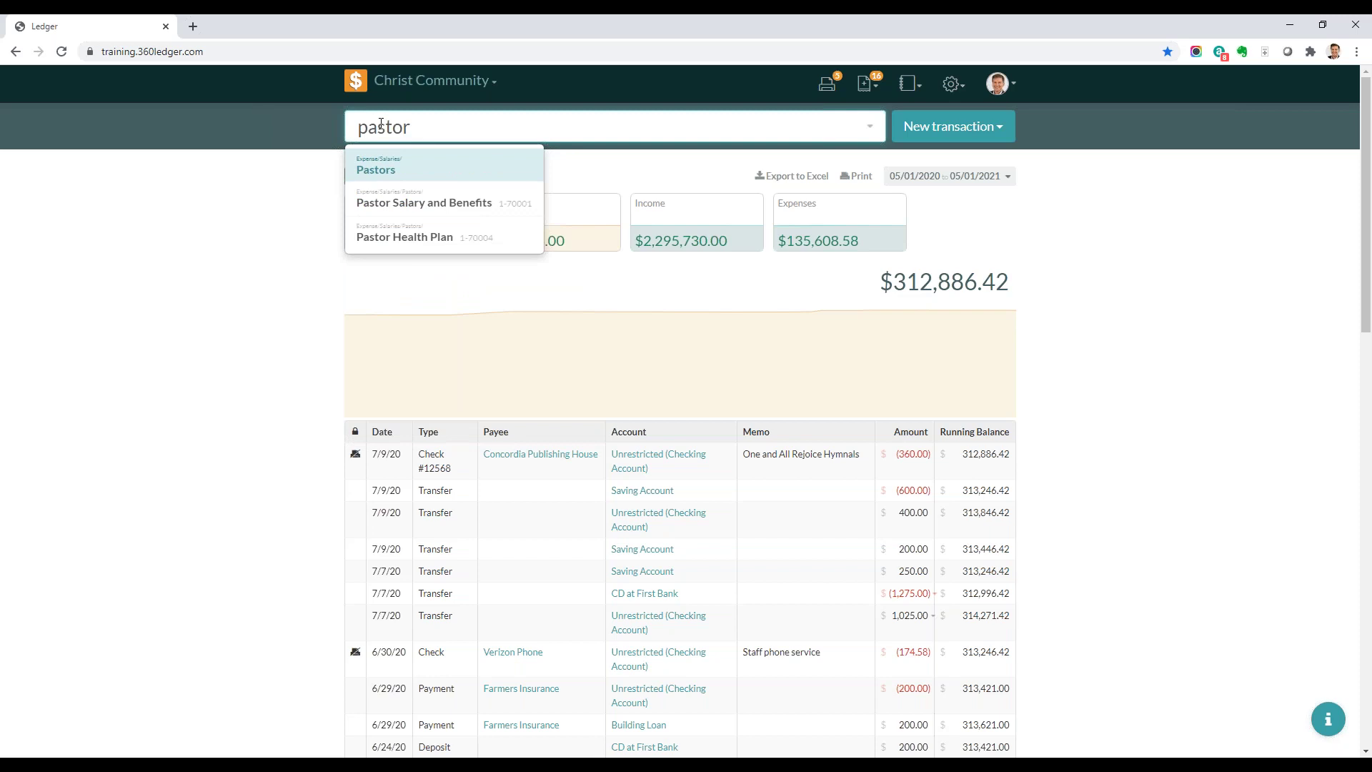
click(353, 77)
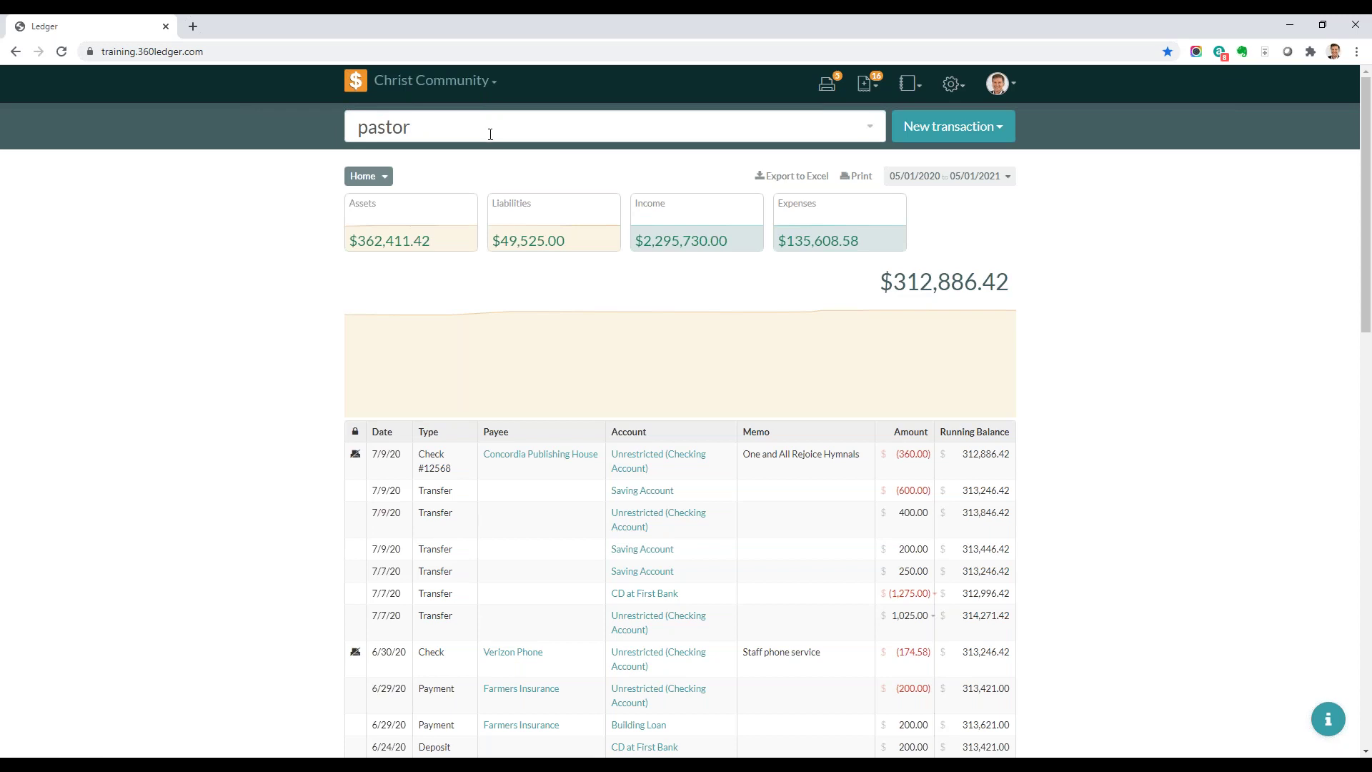
Clear the account search to view the full account list, and look at the available new transaction types.
drag(491, 131, 337, 115)
key(BackSpace)
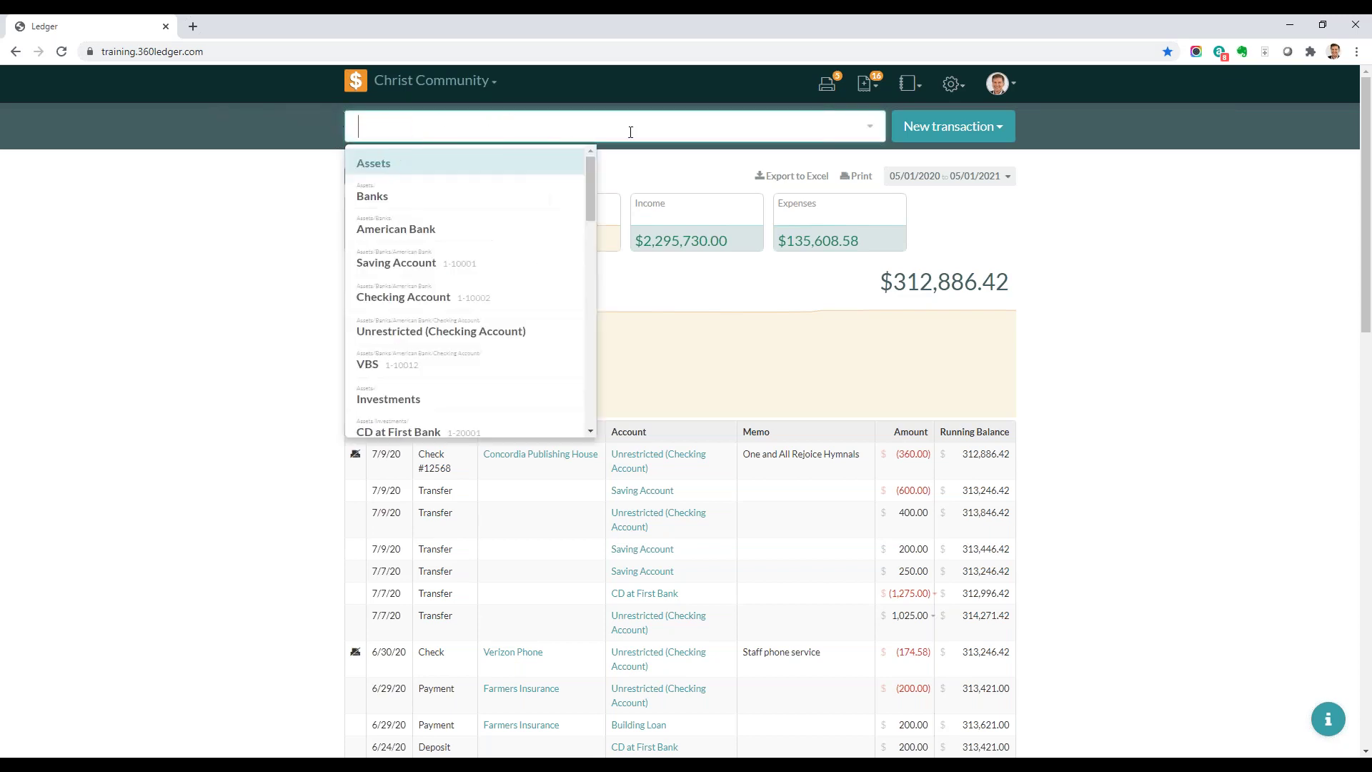
click(1073, 209)
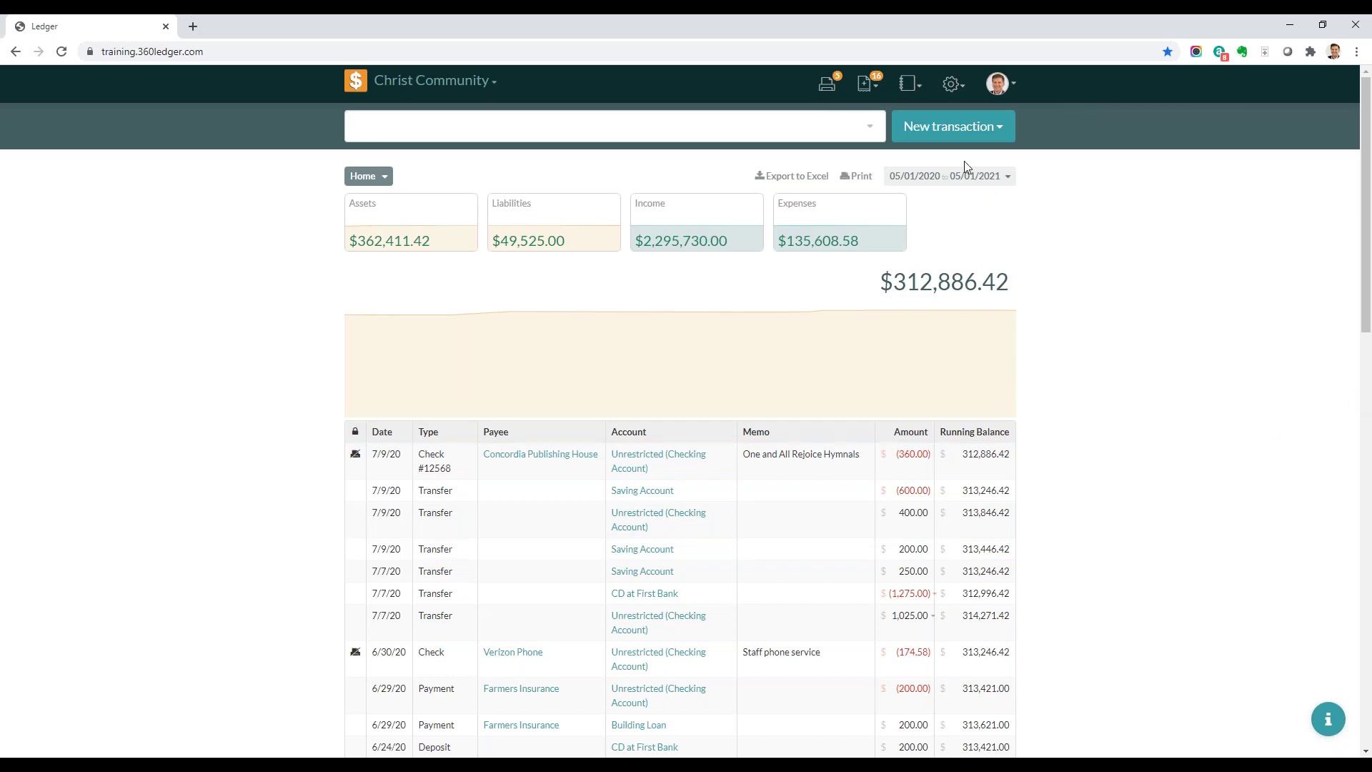
click(1002, 136)
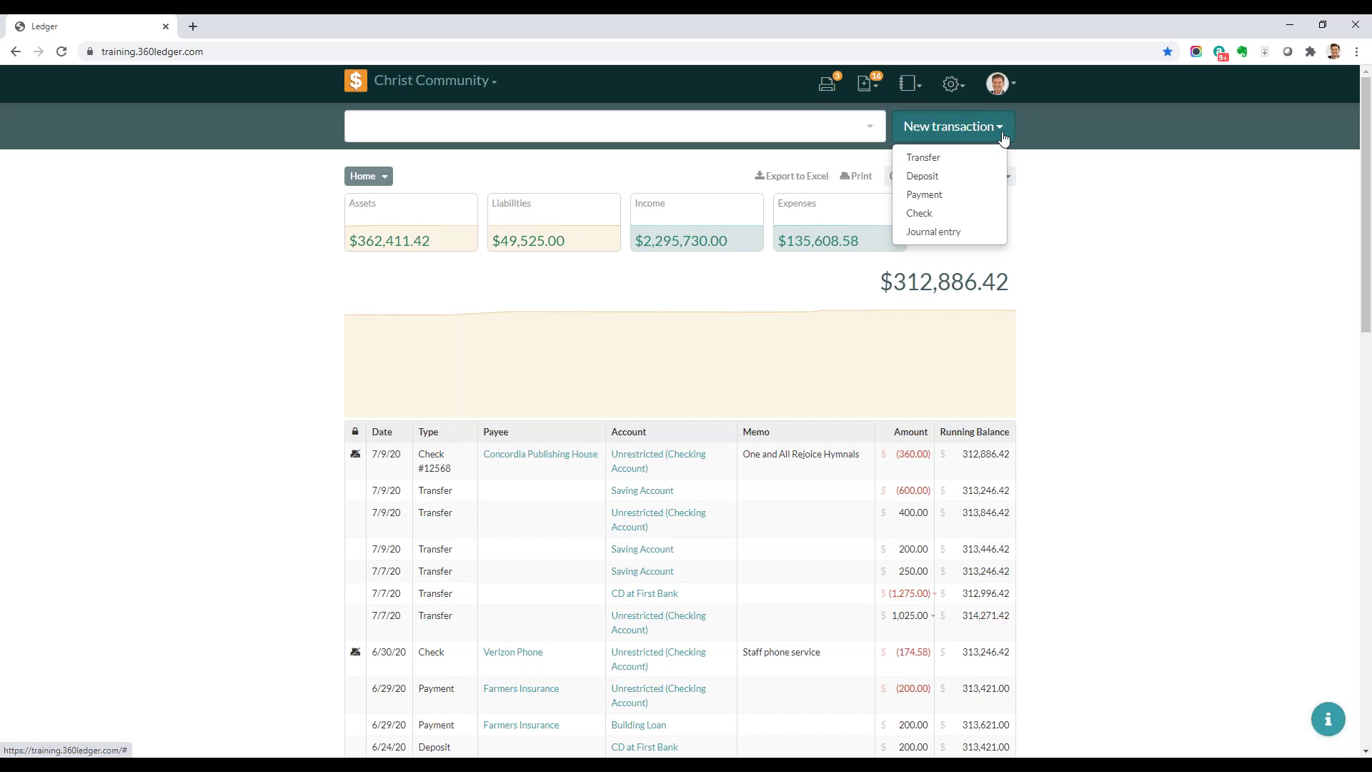
click(1186, 331)
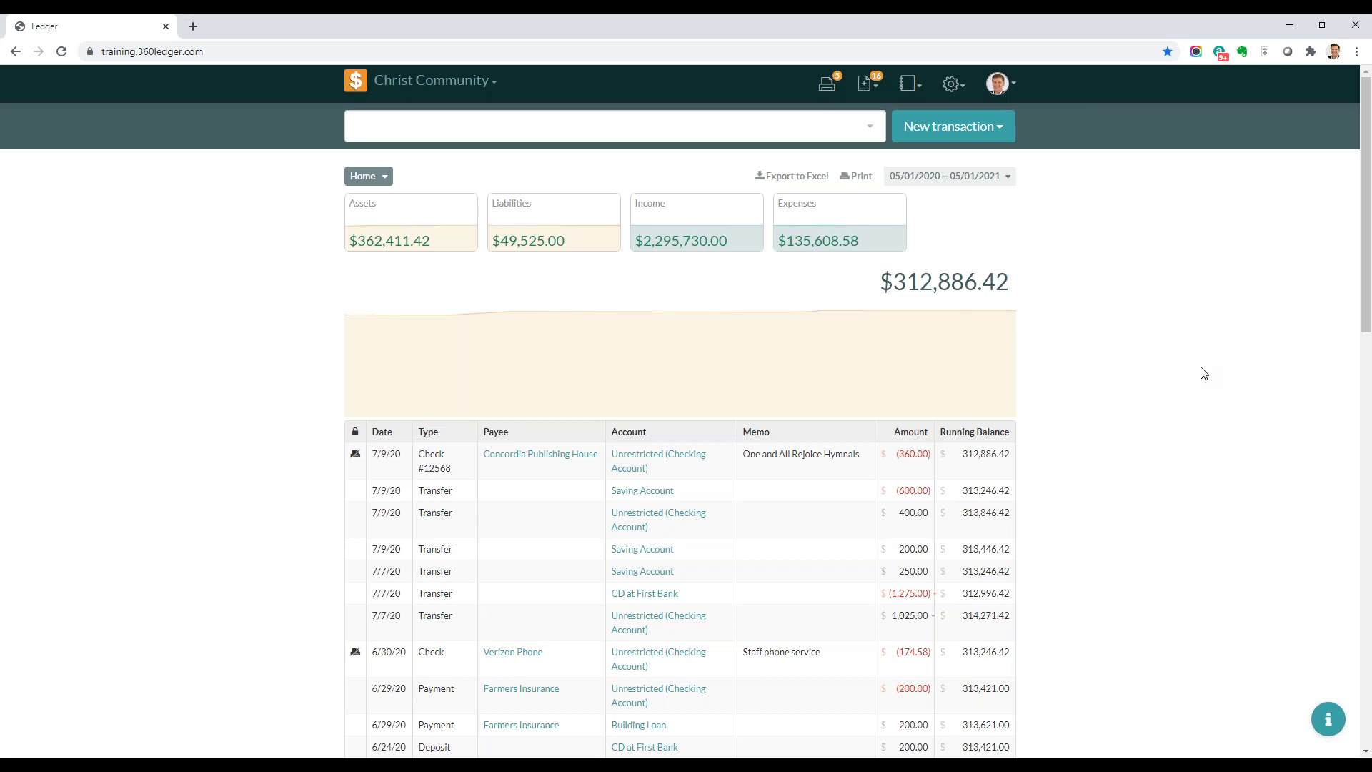
Inspect the 7/9/20 transfer of 400.00 in the Assets register, close it without saving, and return to the home register.
mouse_move(972, 309)
click(398, 224)
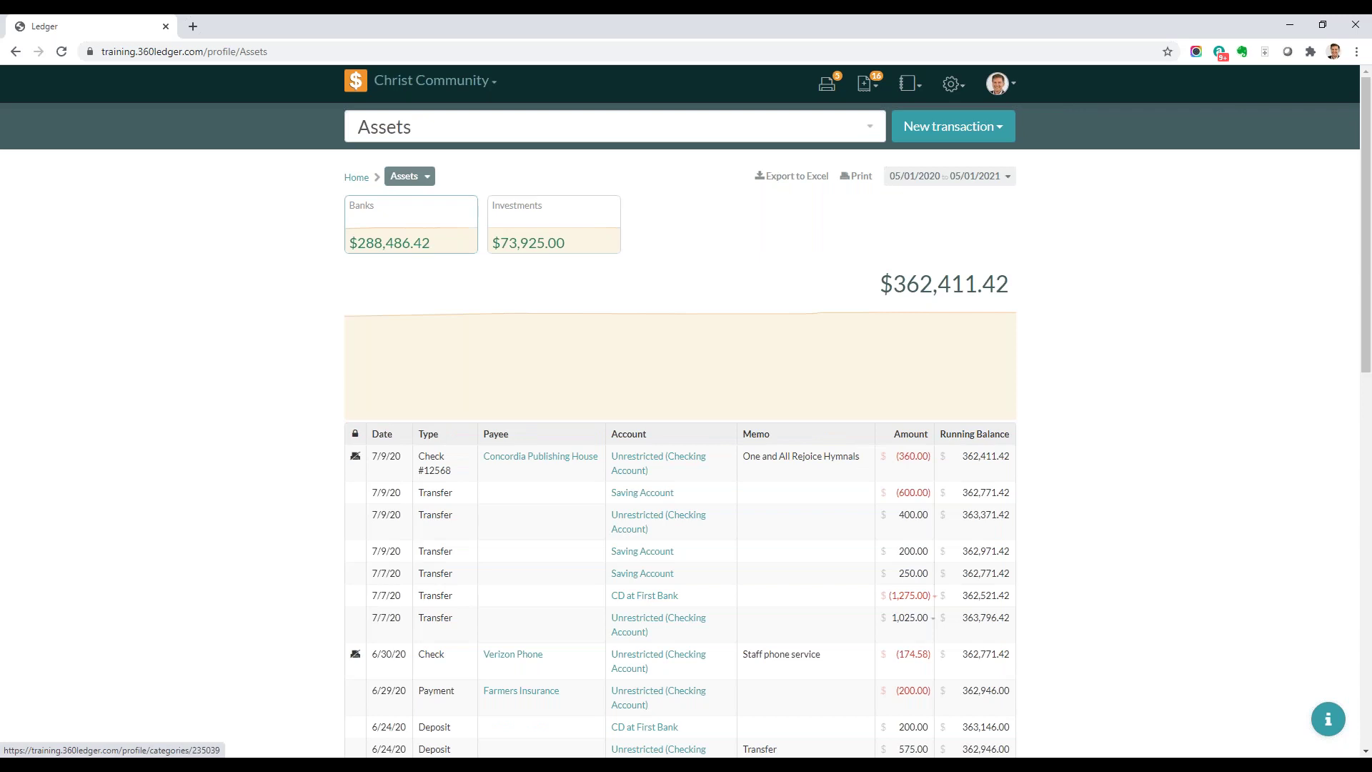
click(429, 521)
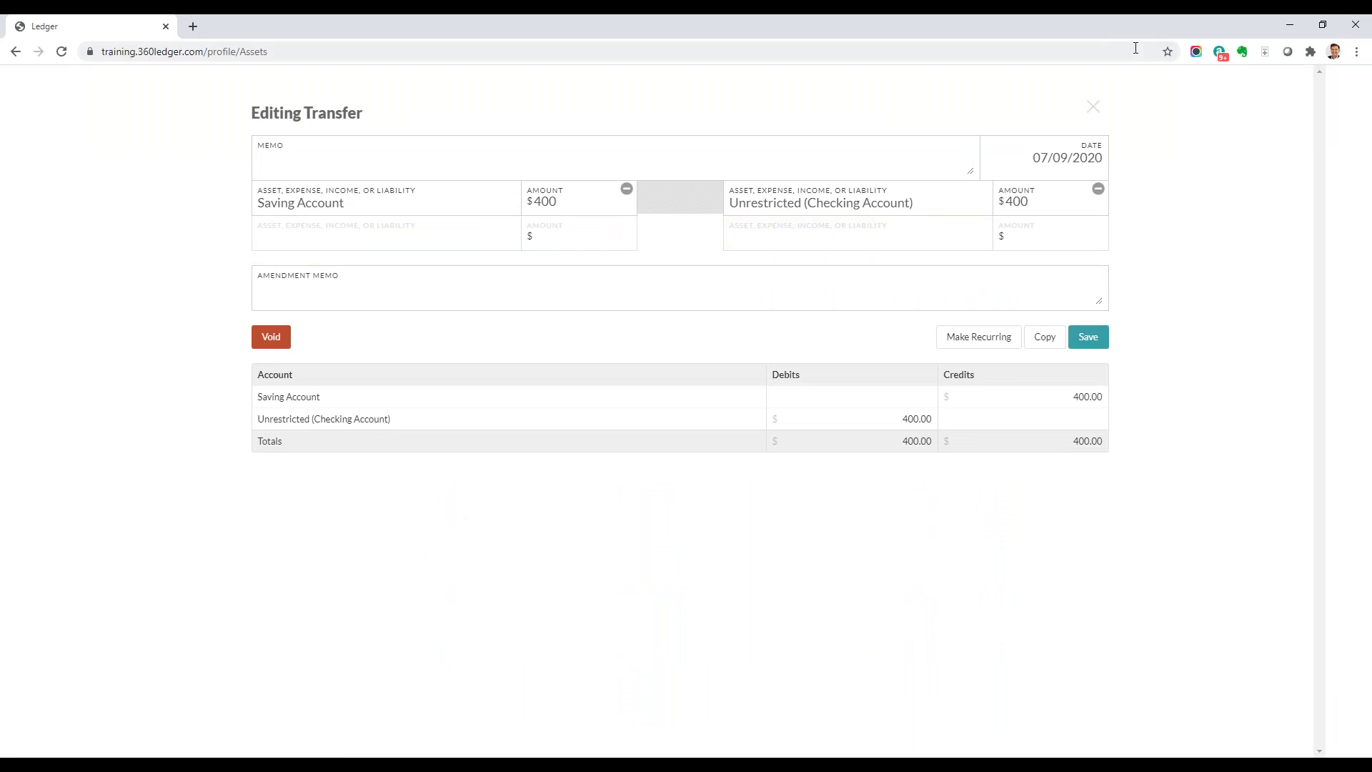
click(1092, 104)
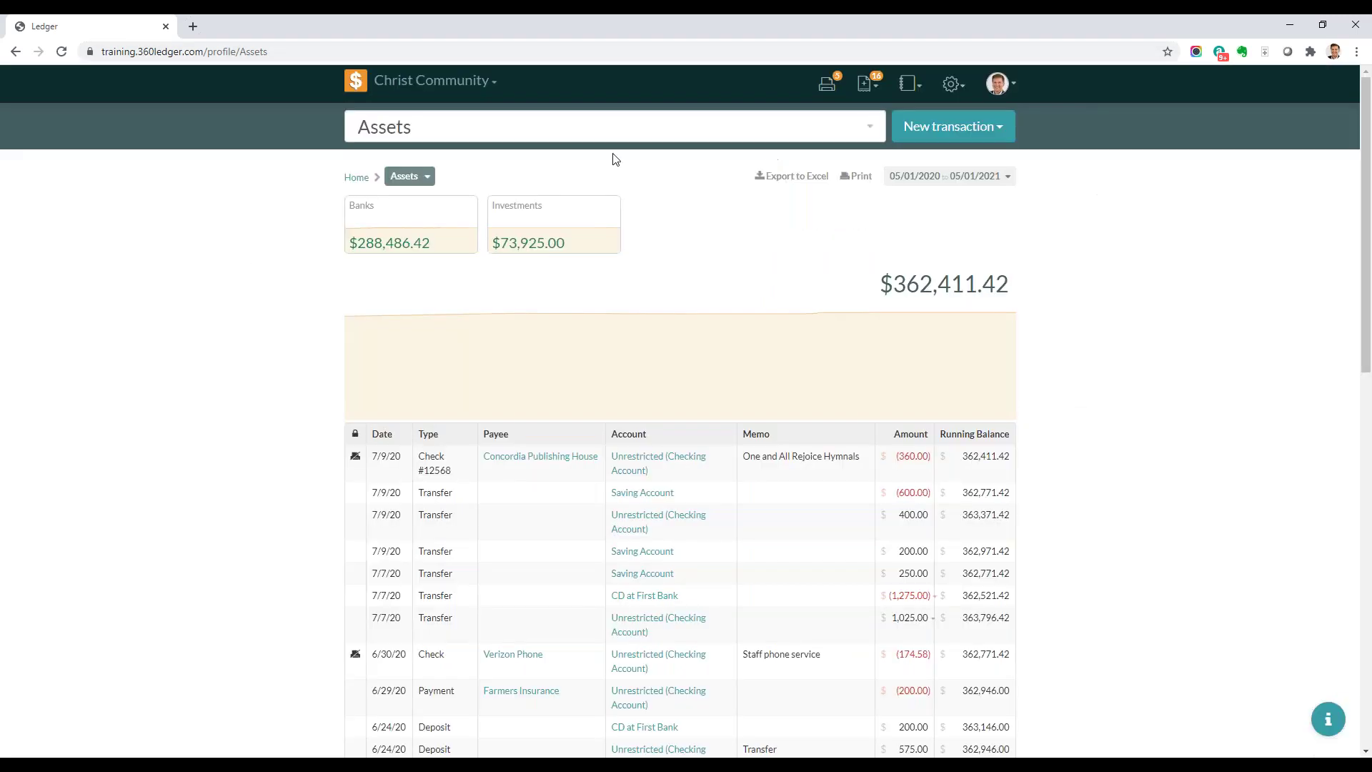
click(353, 86)
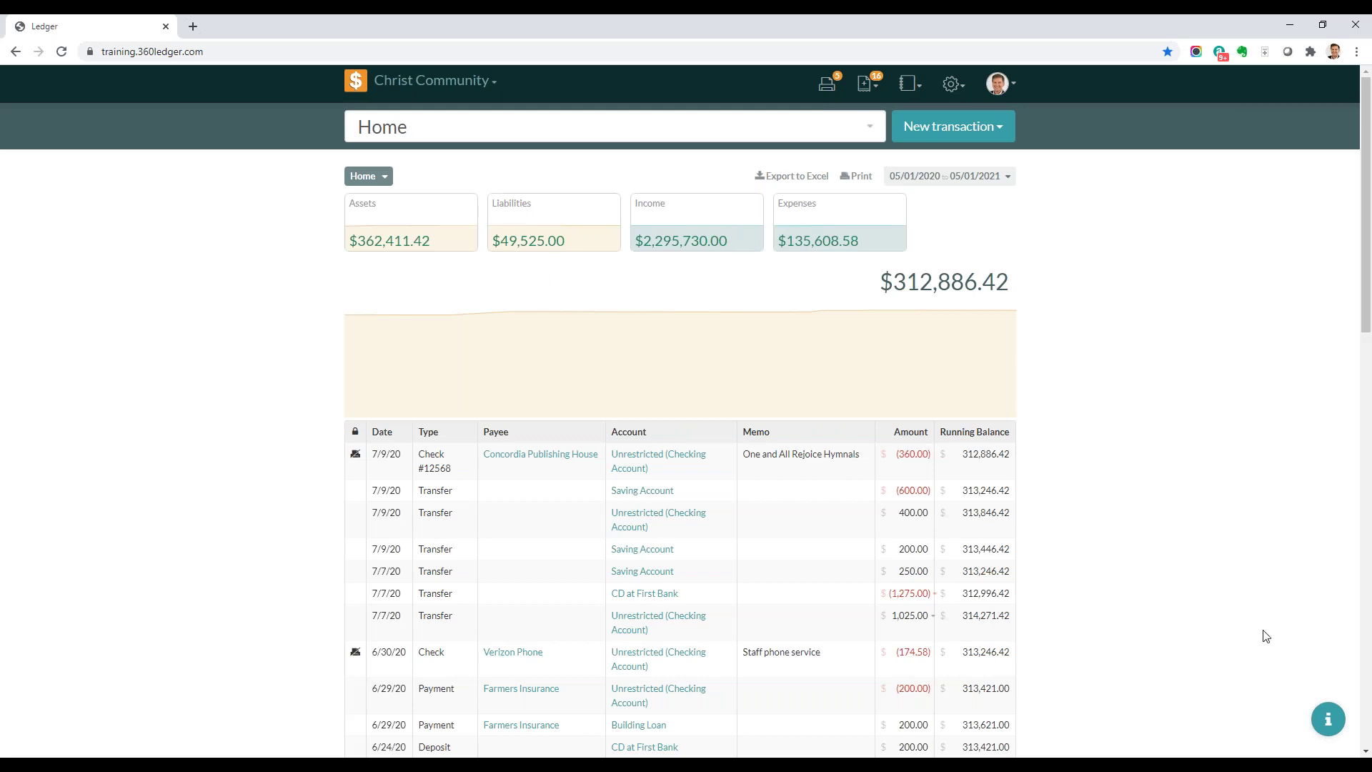
Look over the help widget's article search and its support message form, and close the widget.
click(1329, 720)
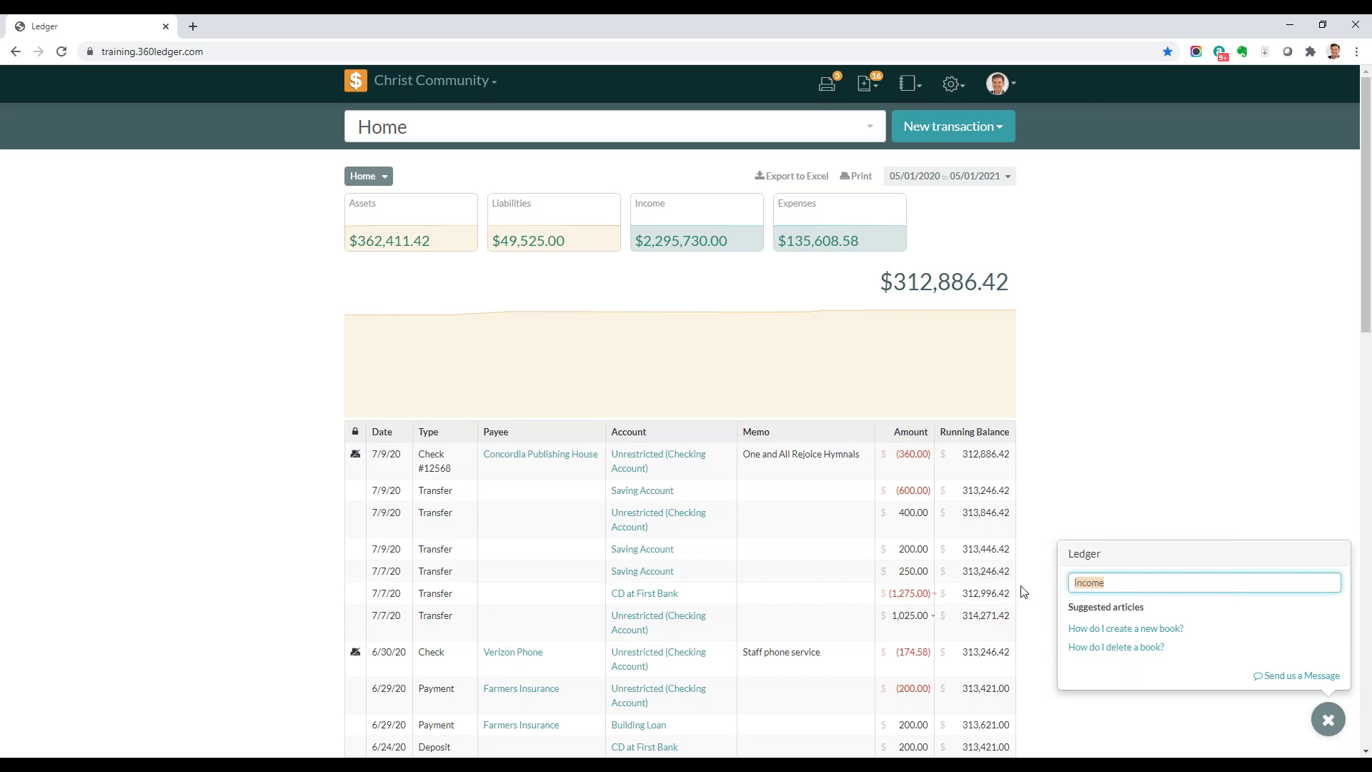
key(BackSpace)
click(1299, 677)
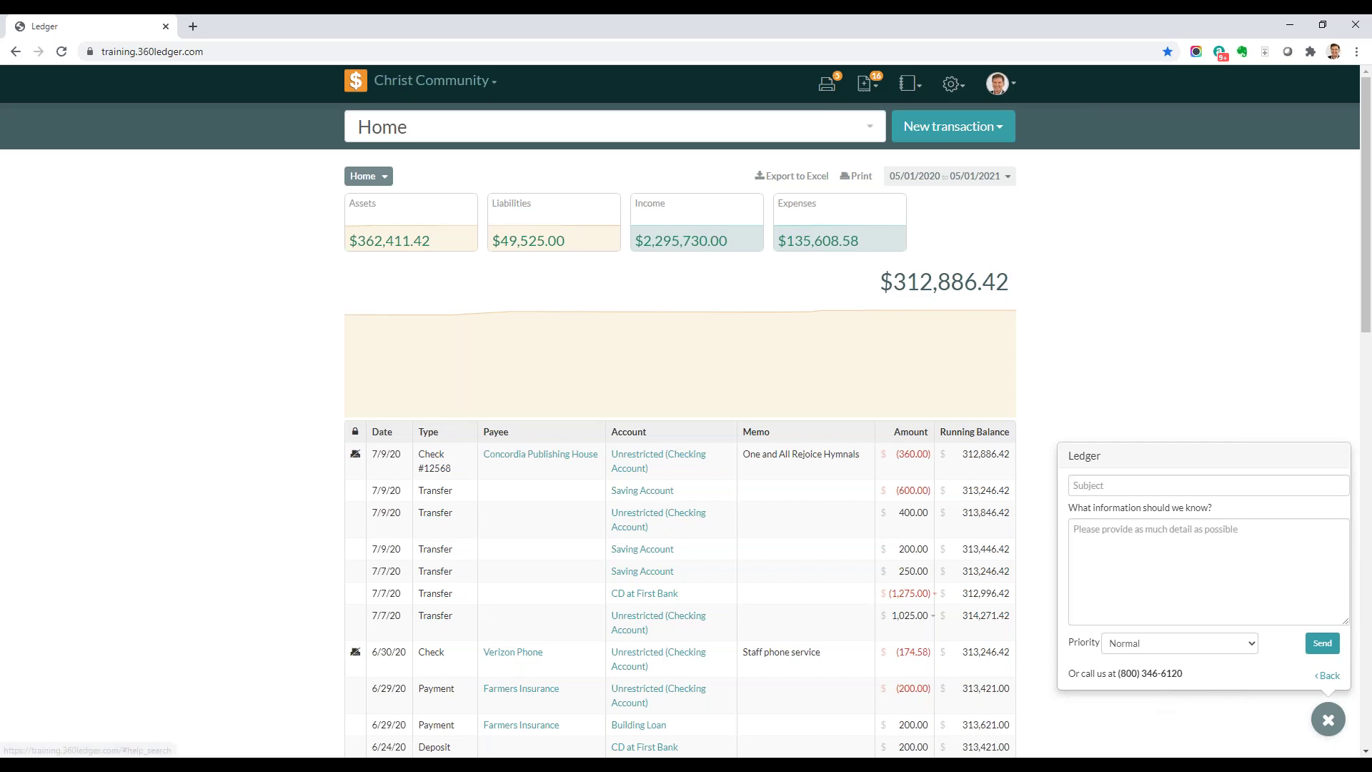
click(1324, 722)
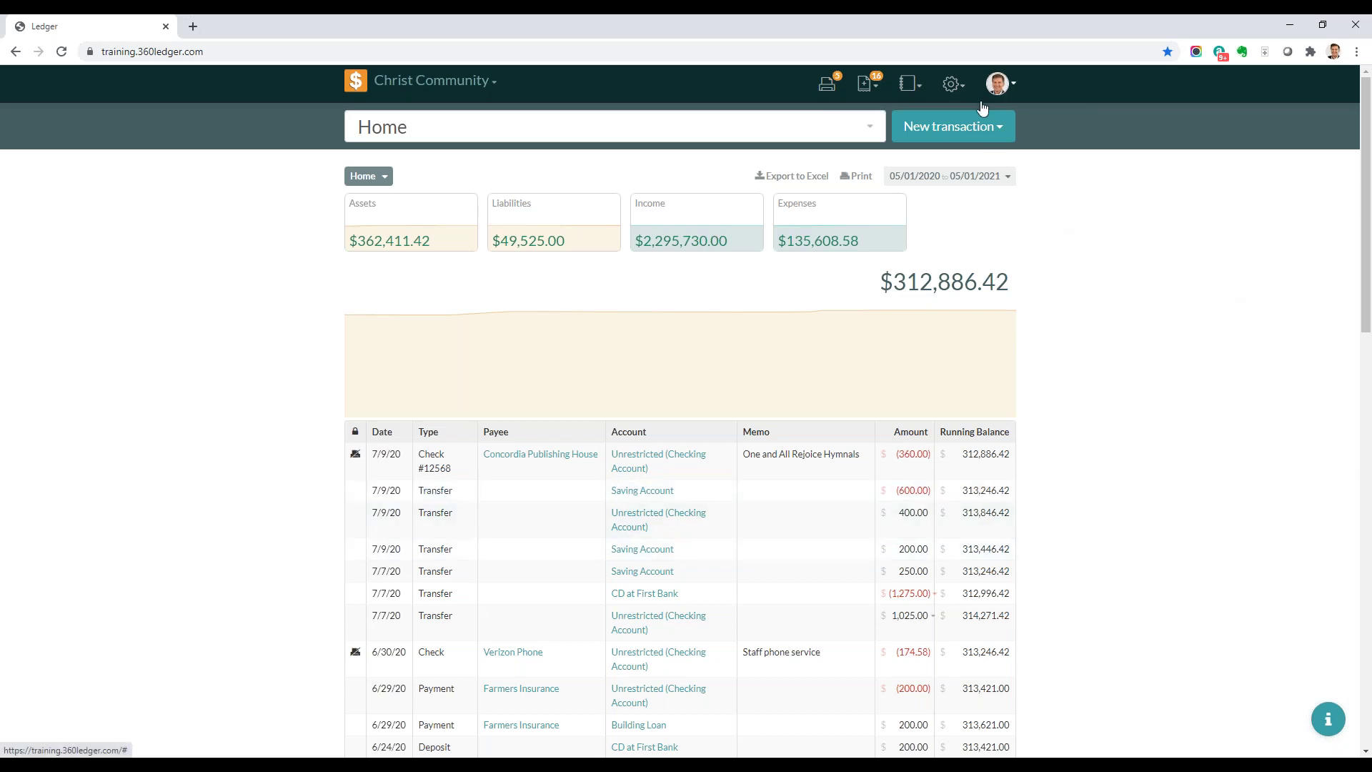
Start a new transfer with the memo "deposit" dated 09/01/2020, and open the choice of accounts for its source side.
click(999, 129)
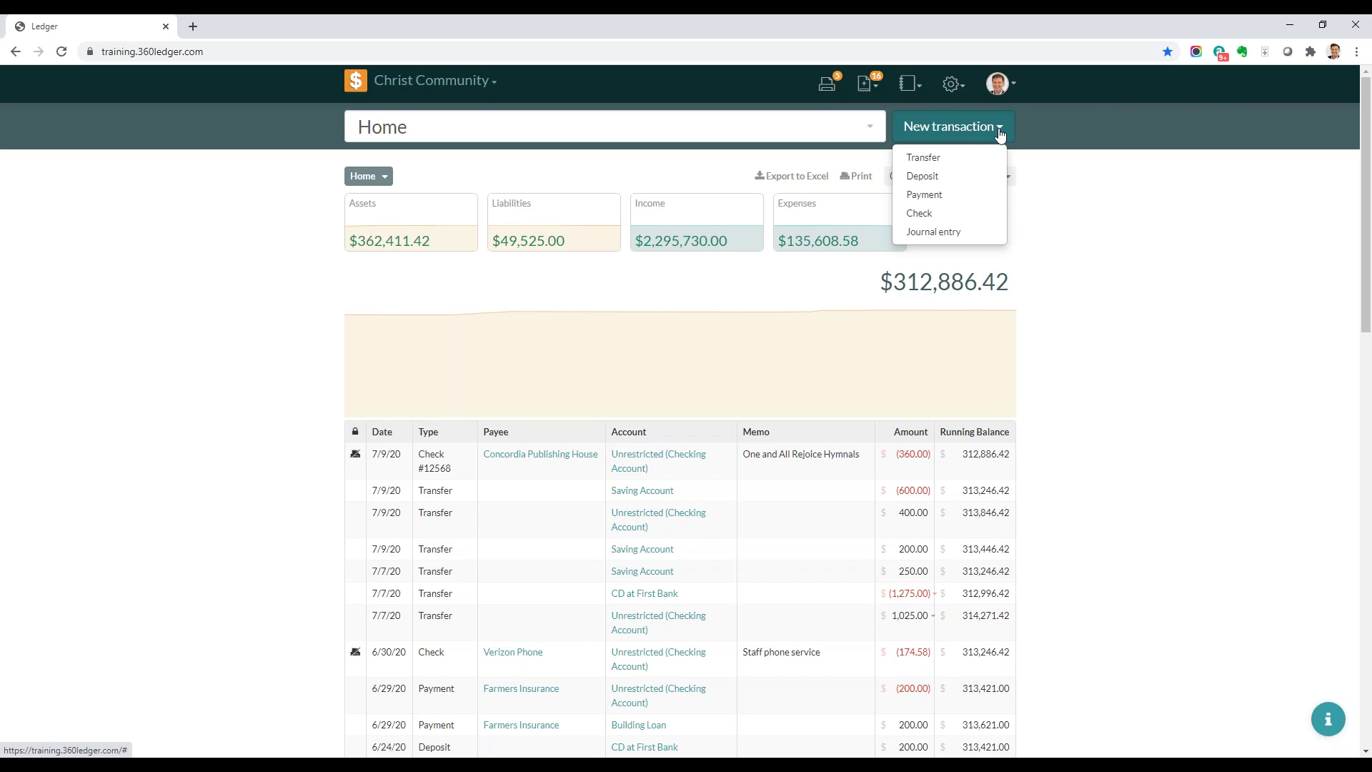
click(925, 164)
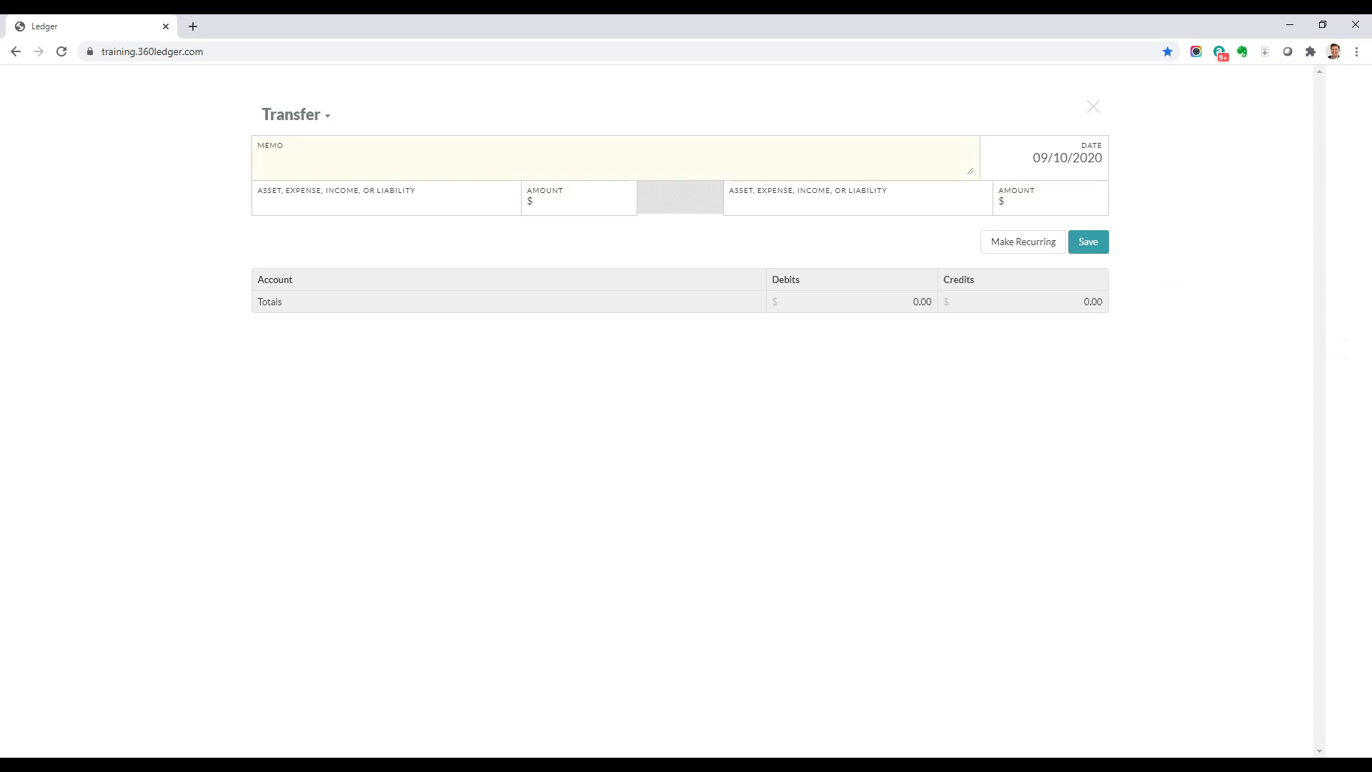
click(393, 159)
text(deposit)
key(Tab)
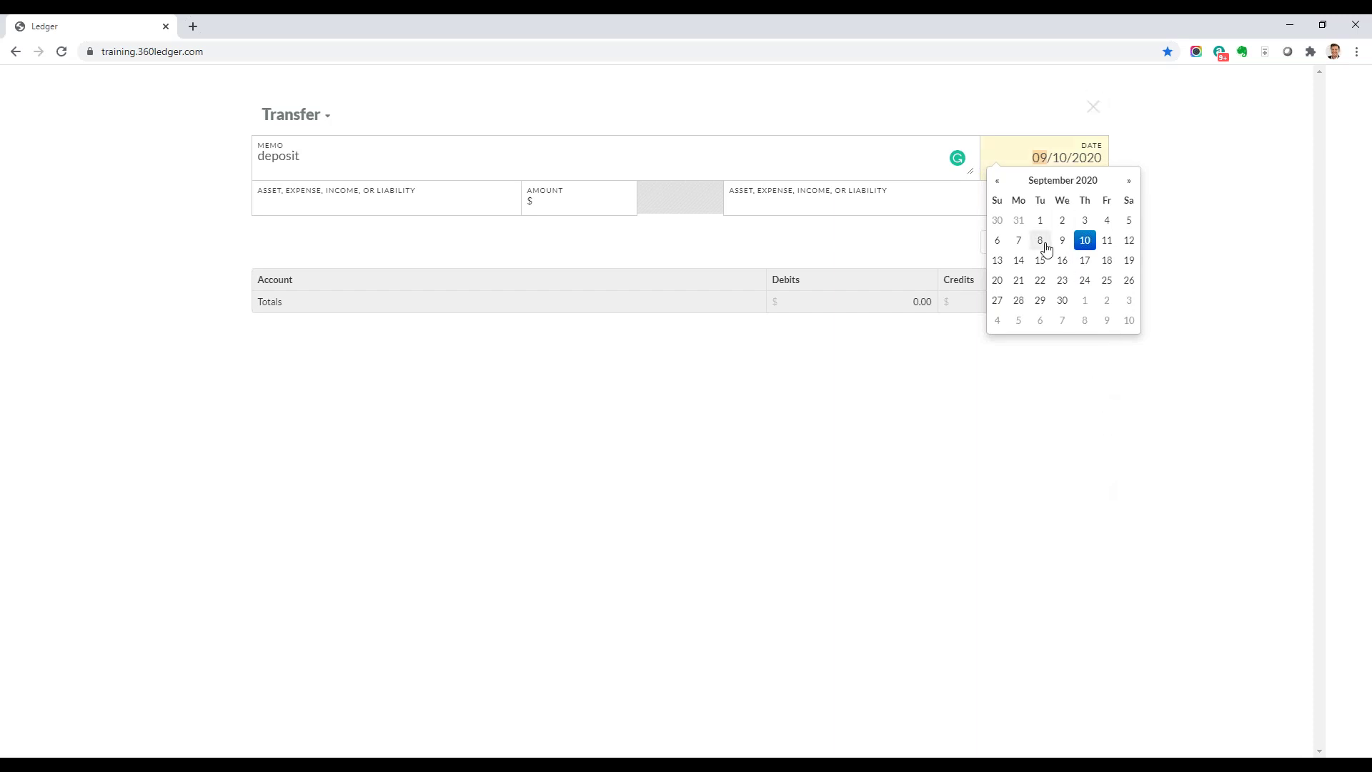
click(1040, 221)
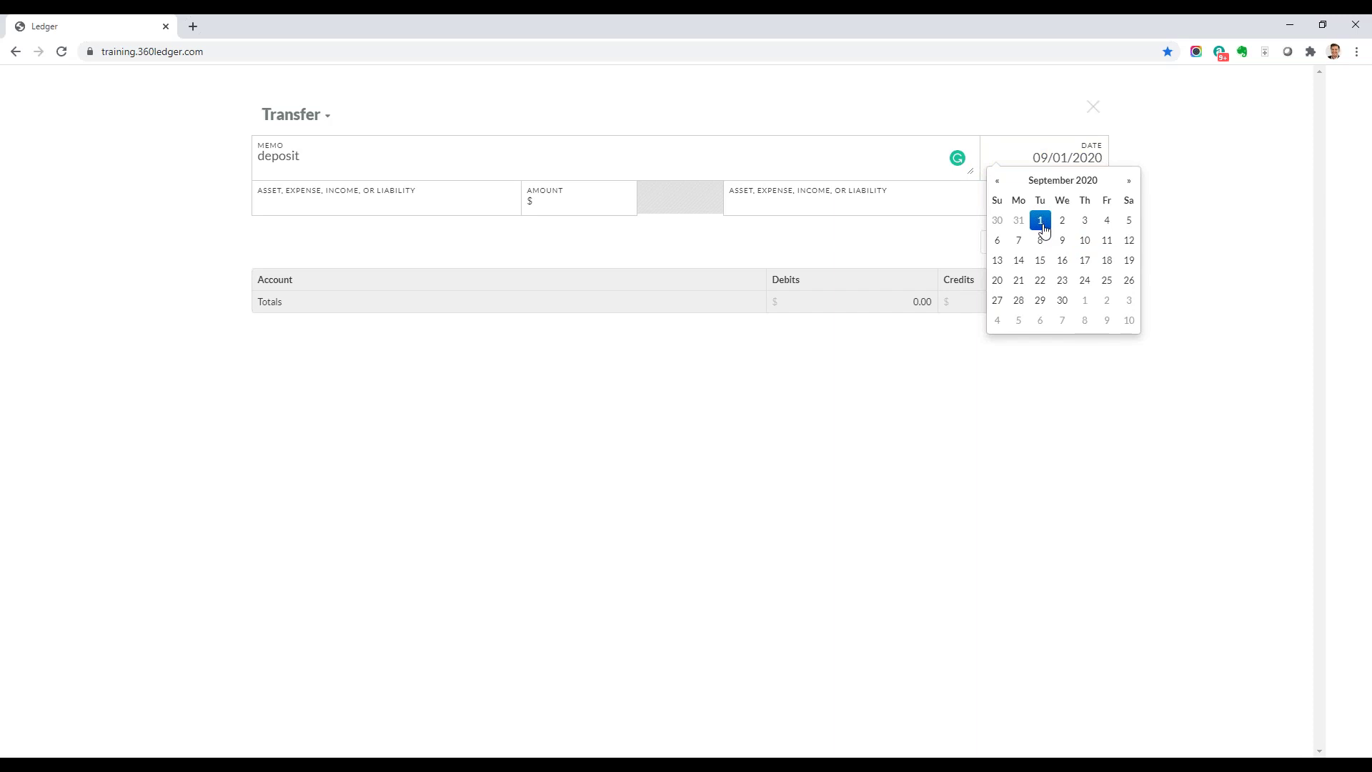
click(937, 412)
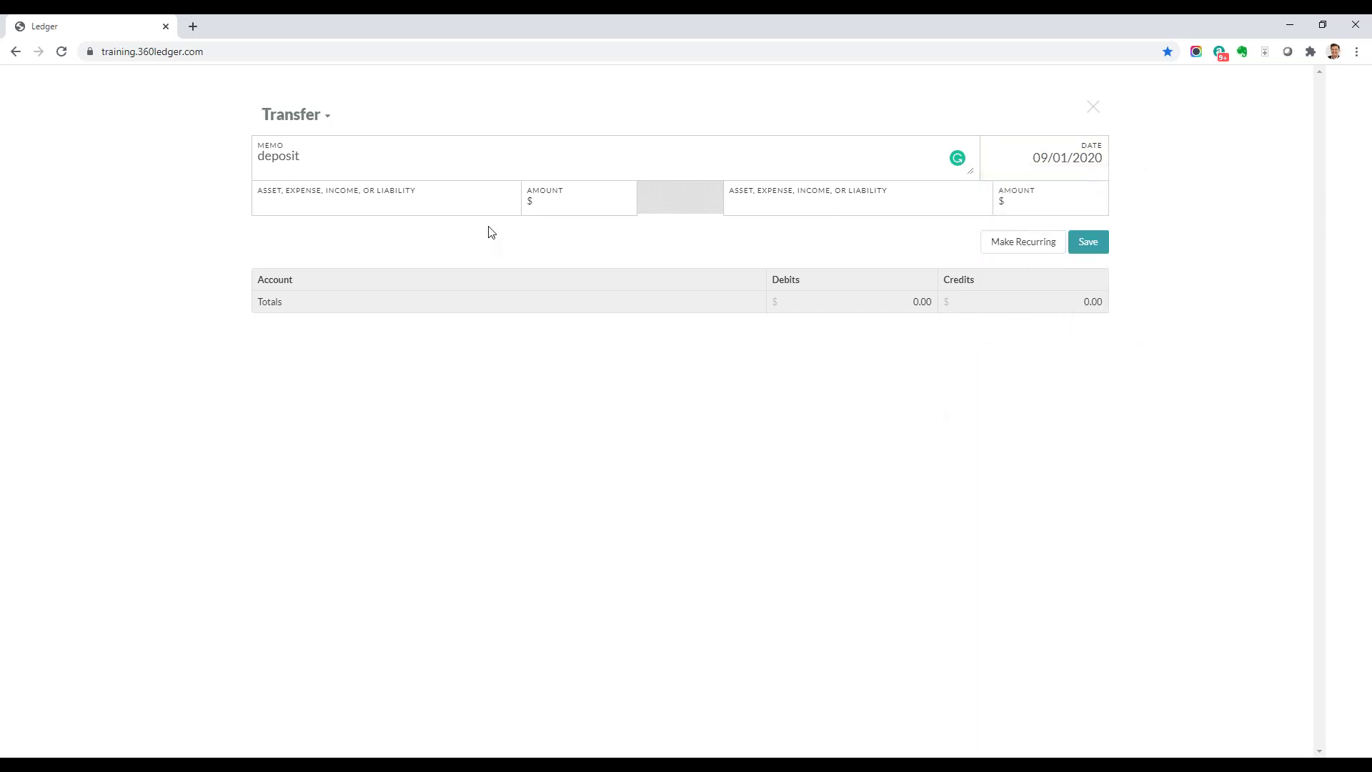
click(489, 196)
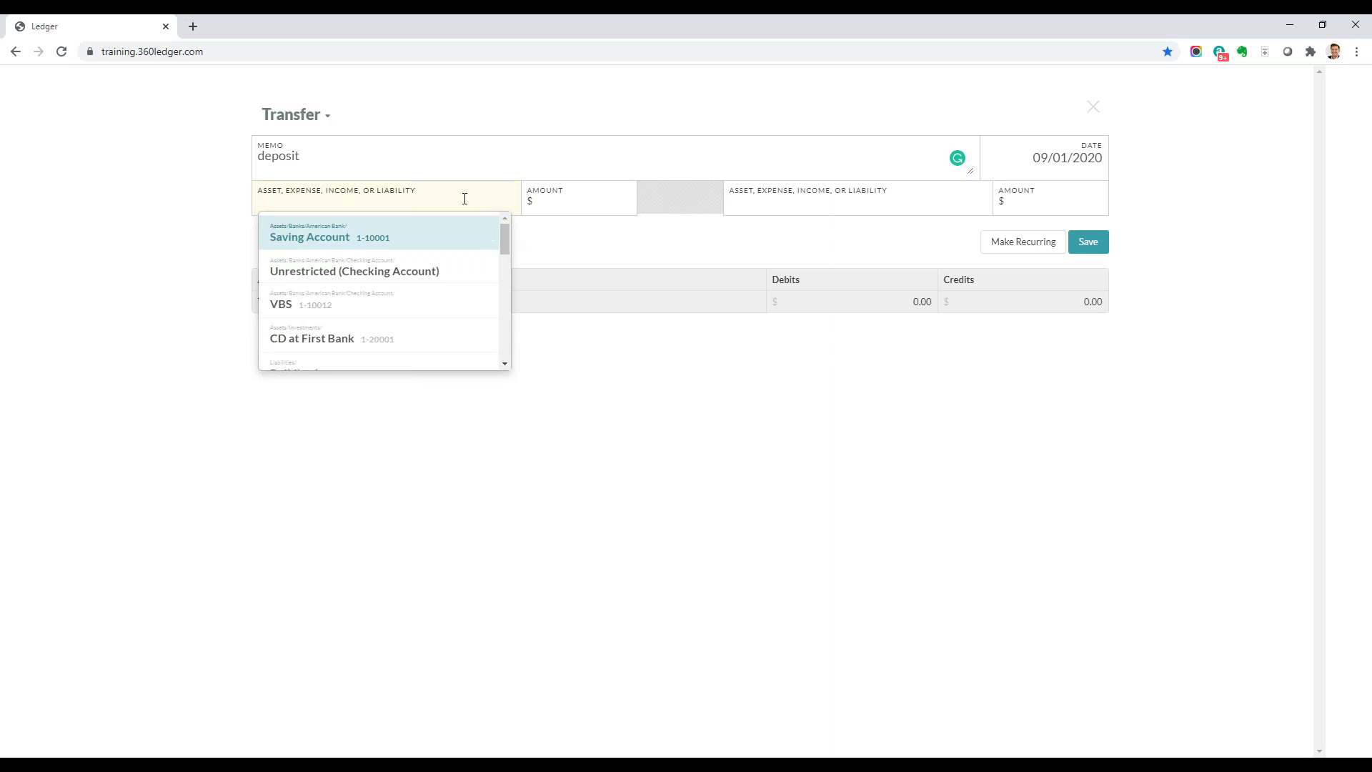
text(as)
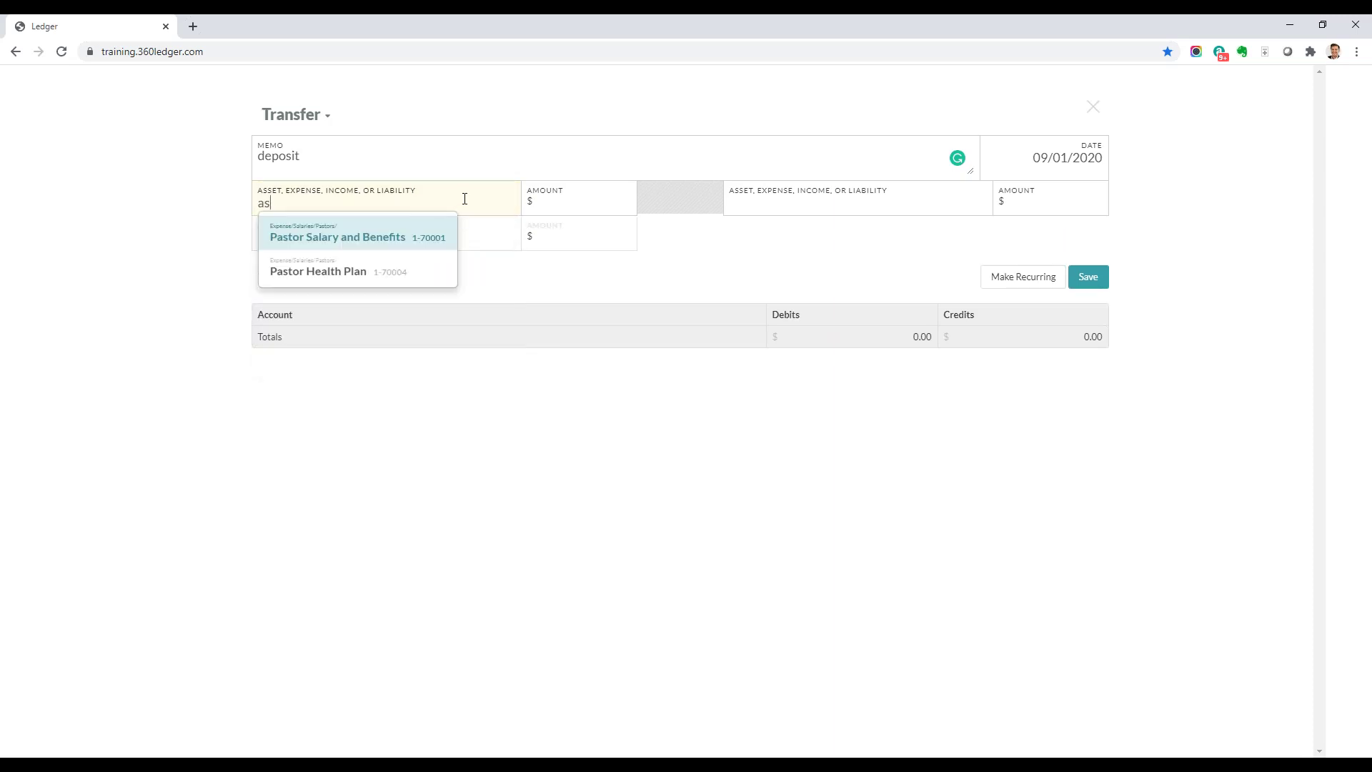
text(set)
key(BackSpace)
key(BackSpace)
key(BackSpace)
key(BackSpace)
key(BackSpace)
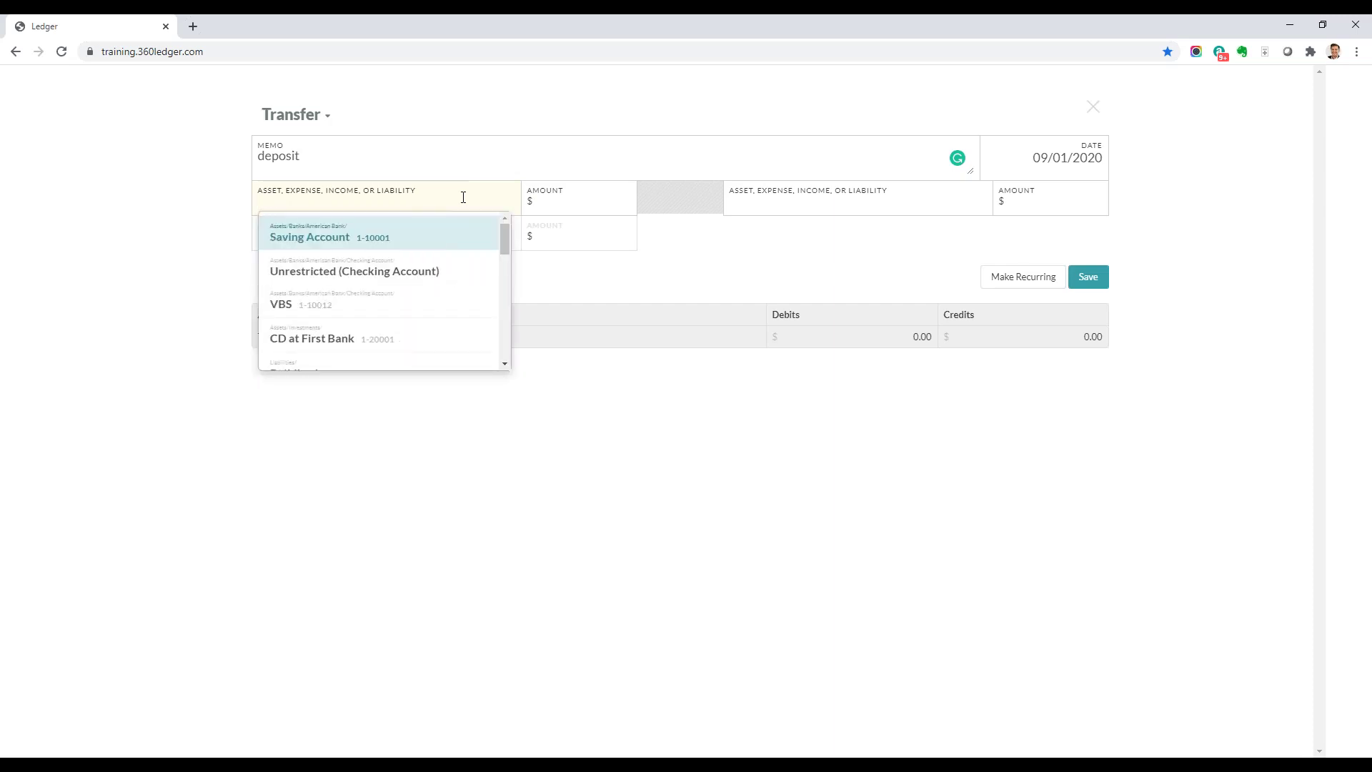
Enter a transfer of 30 from Saving Account to CD at First Bank and save the transaction.
click(307, 235)
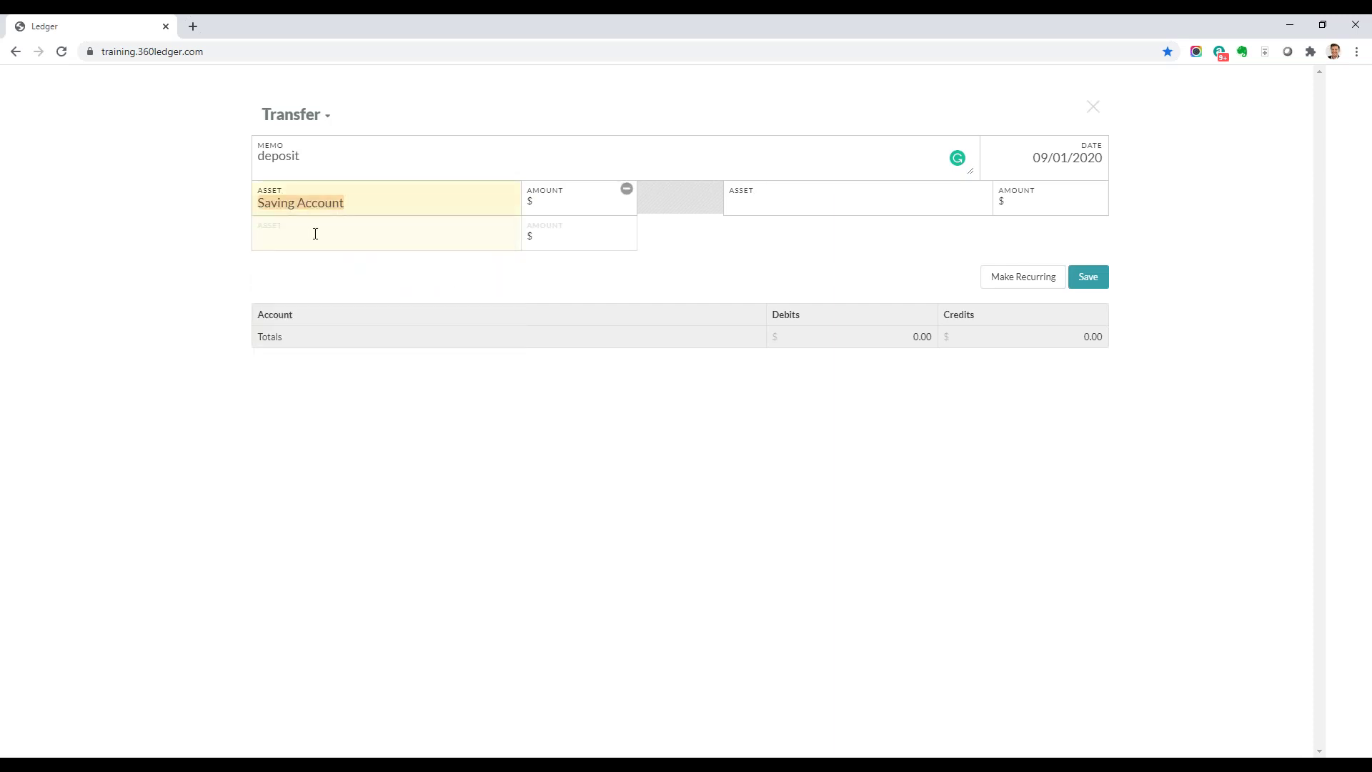
click(596, 202)
text(30)
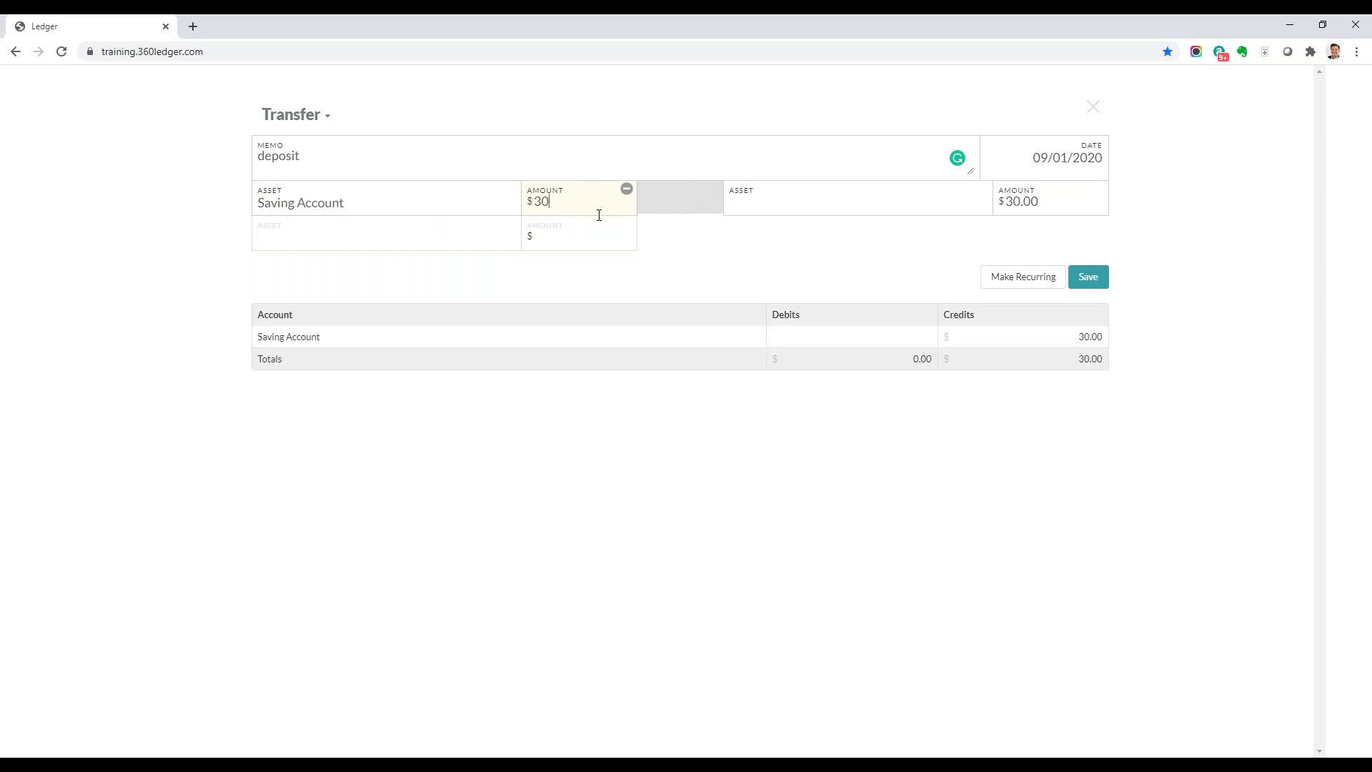
key(Tab)
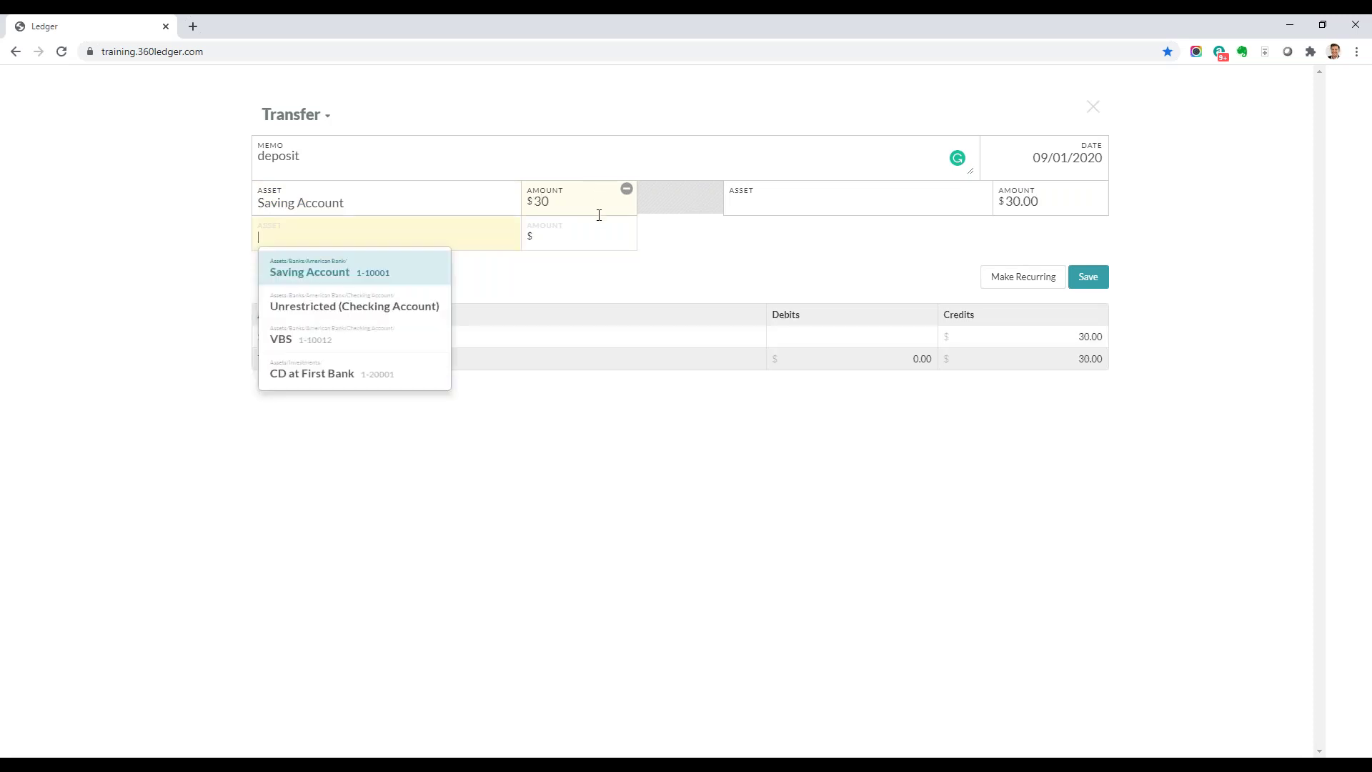
click(866, 210)
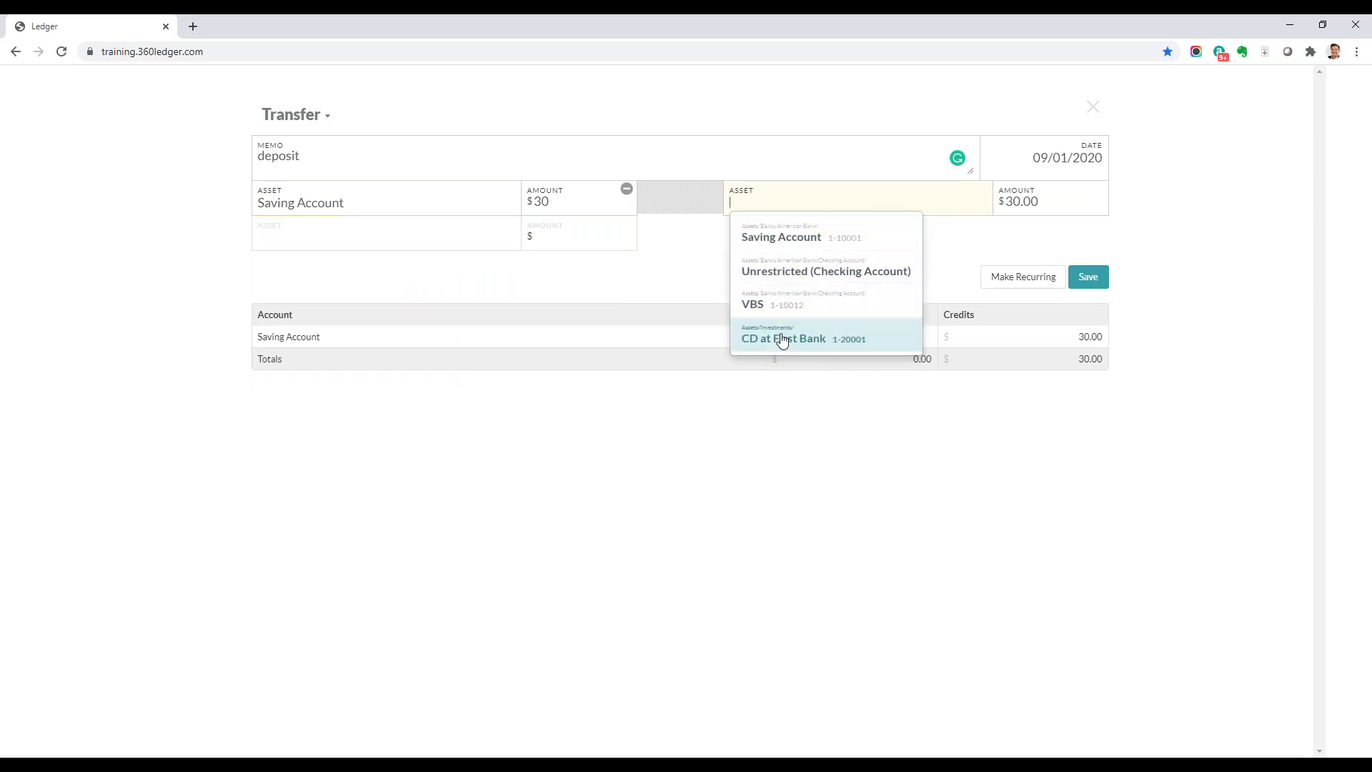
click(832, 326)
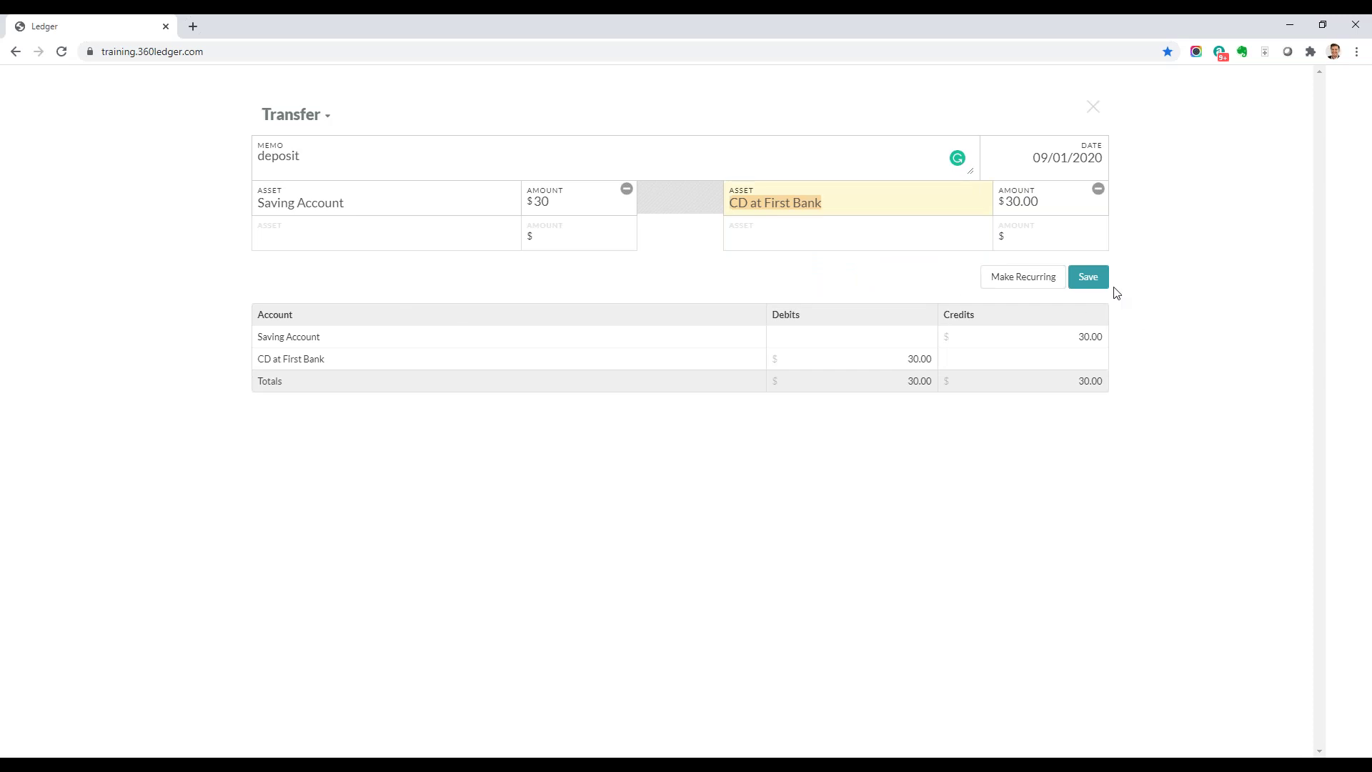
click(1095, 284)
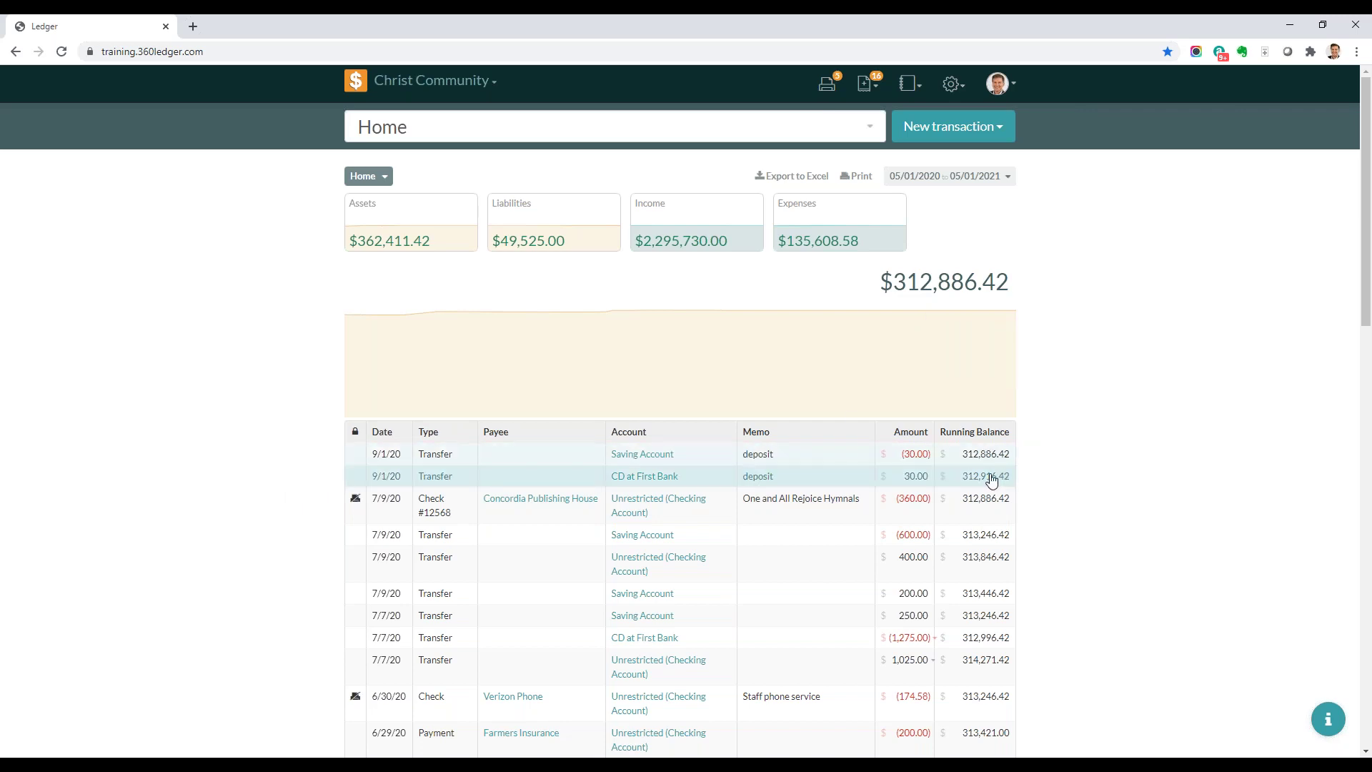
click(1001, 132)
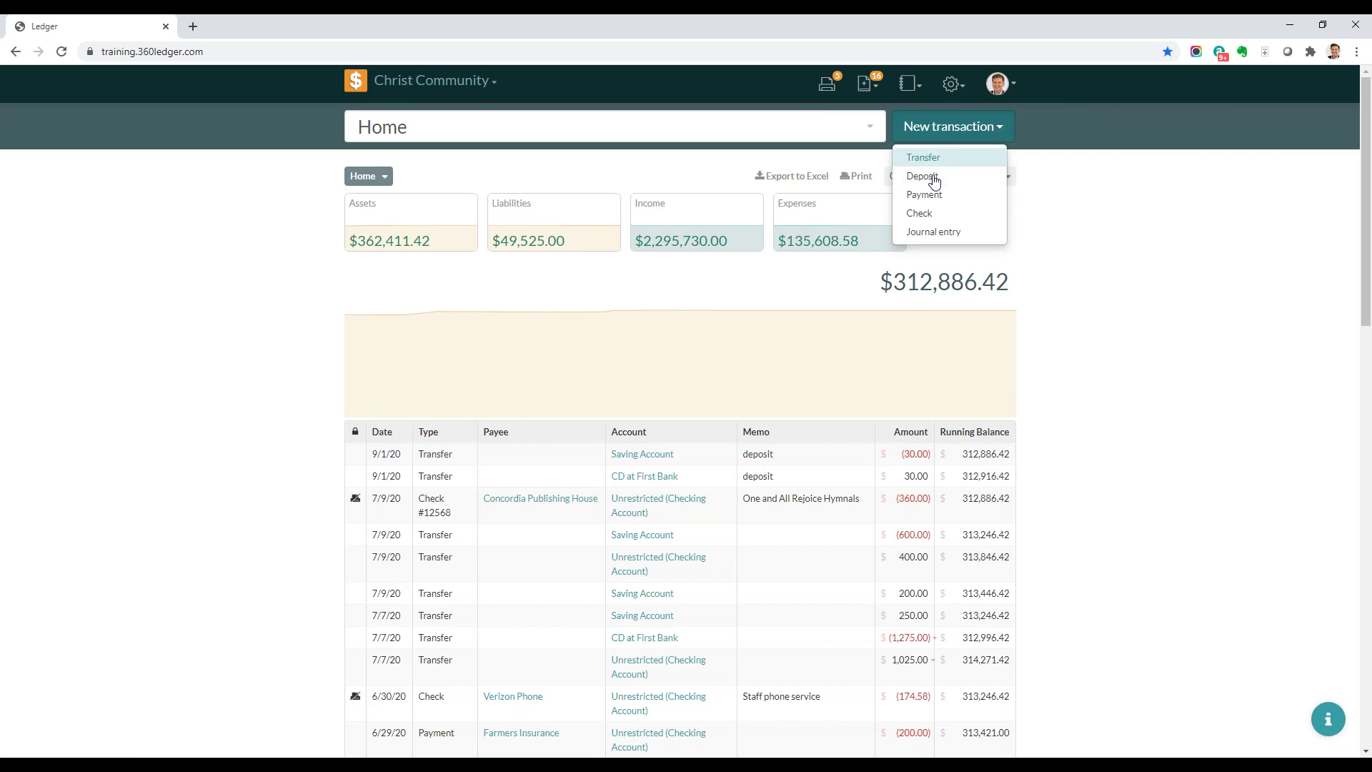
click(923, 158)
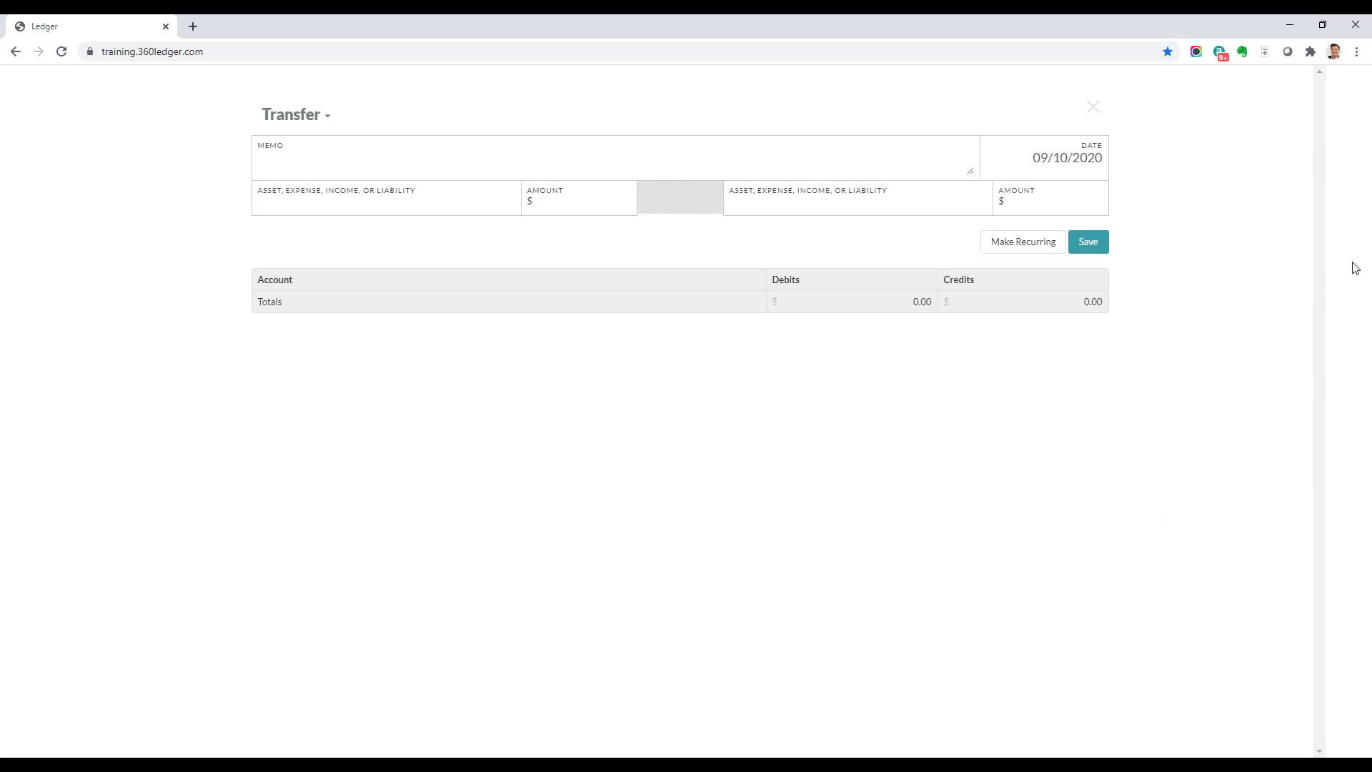
click(1093, 107)
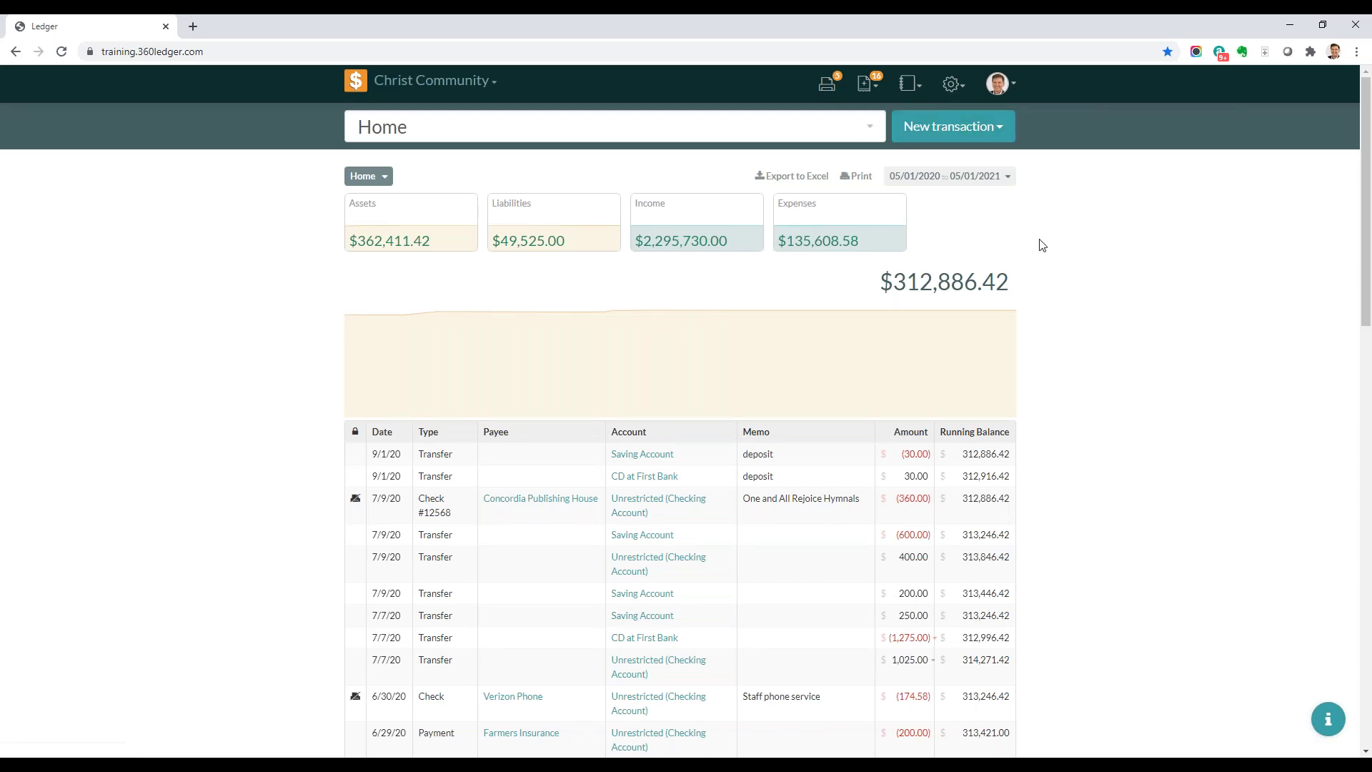
Start a new deposit transaction, leaving its memo empty.
click(984, 127)
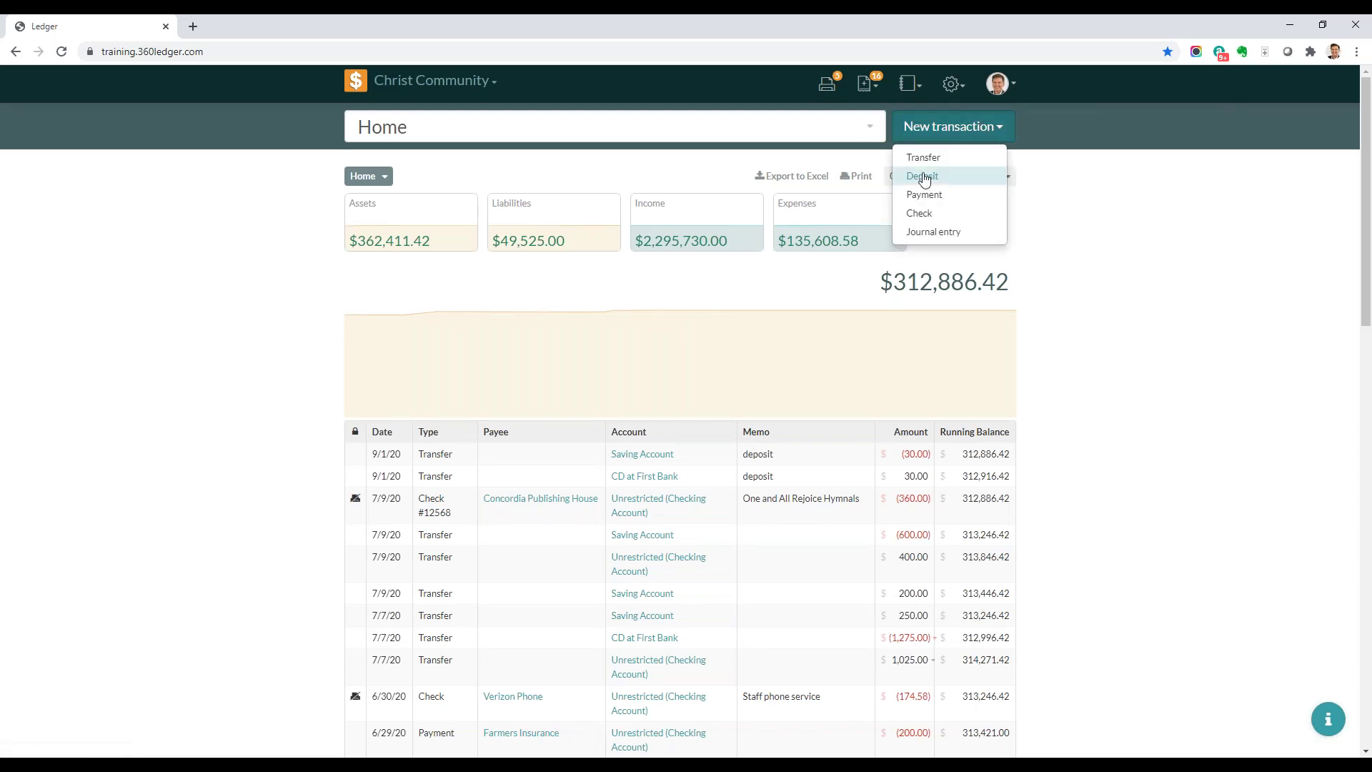
key(Return)
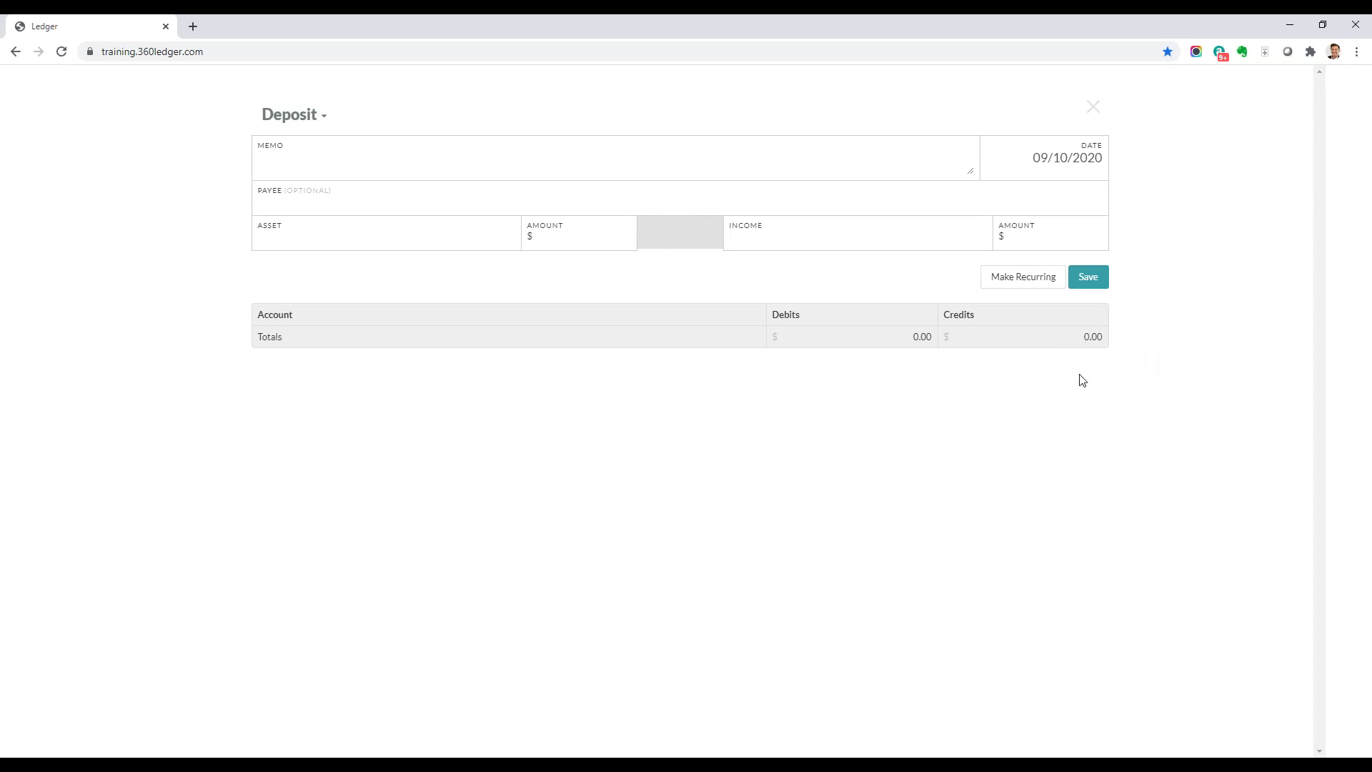
click(296, 153)
Try the dates 09/12/2020 and 09/09/2020 for the deposit, browse neighbouring months, and return the date to 09/10/2020.
click(1068, 168)
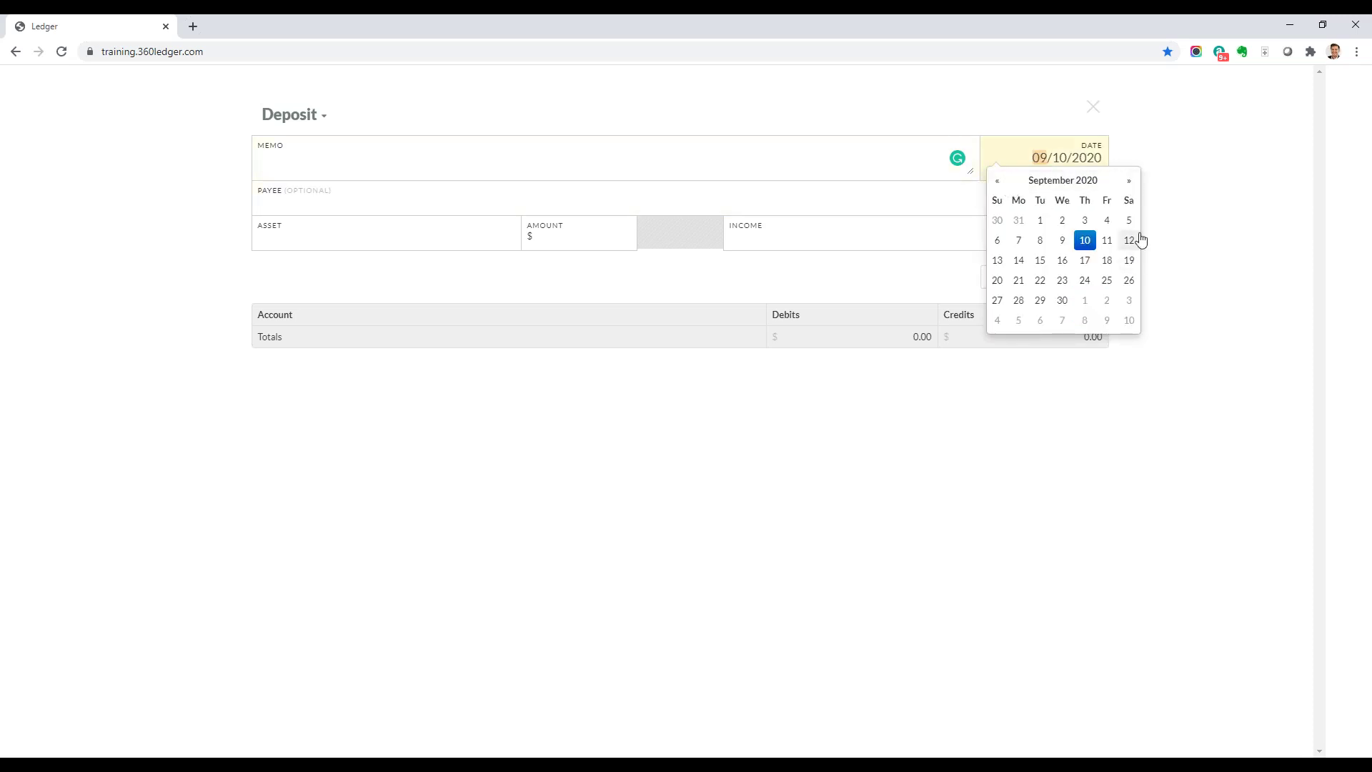
click(1129, 241)
click(998, 180)
click(998, 180)
click(1129, 181)
click(1131, 182)
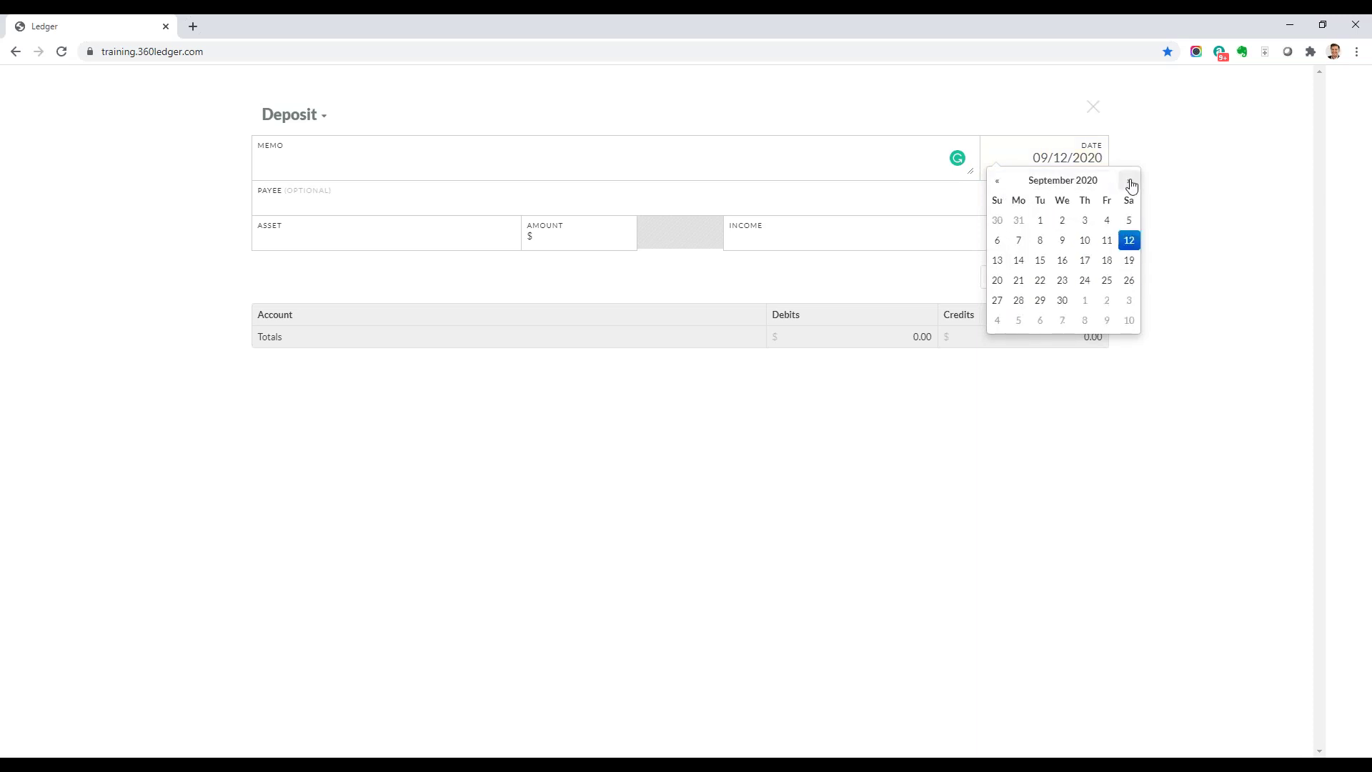
click(1063, 240)
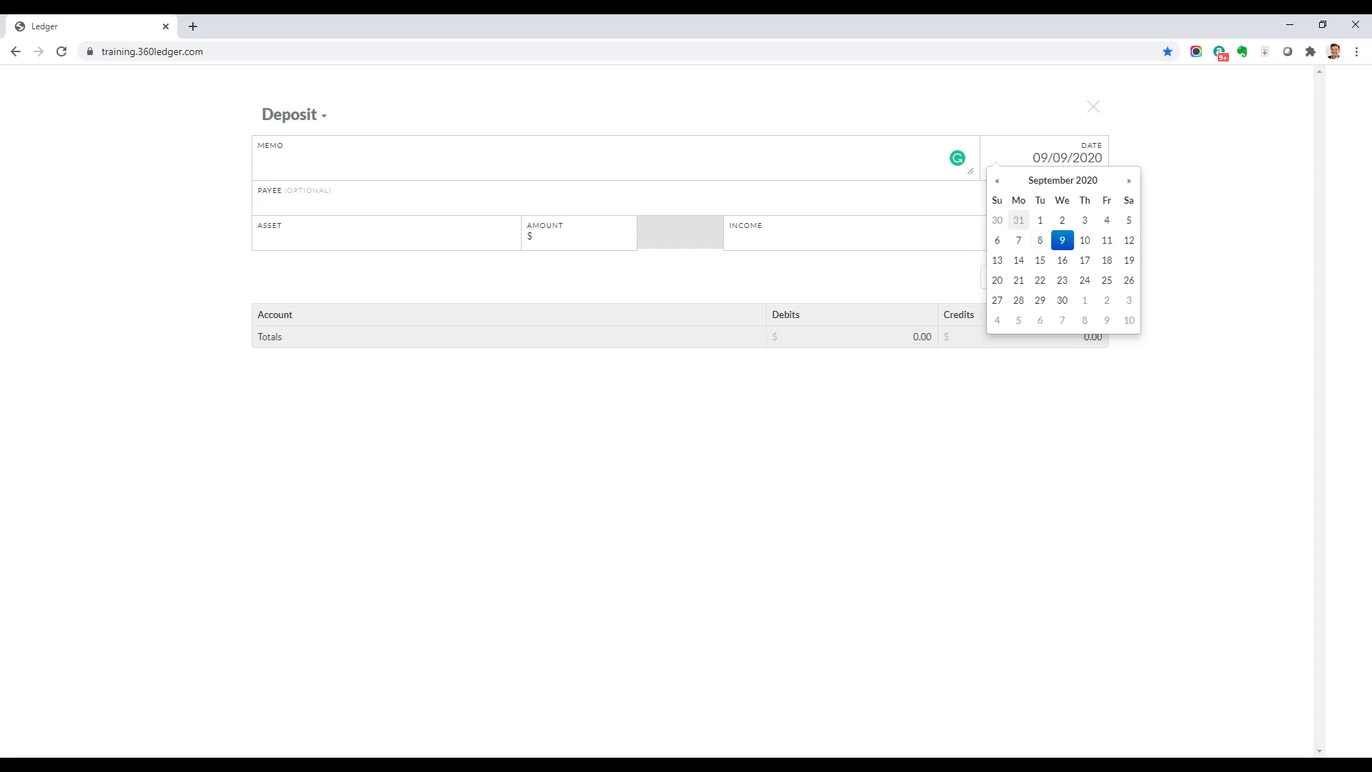
click(991, 137)
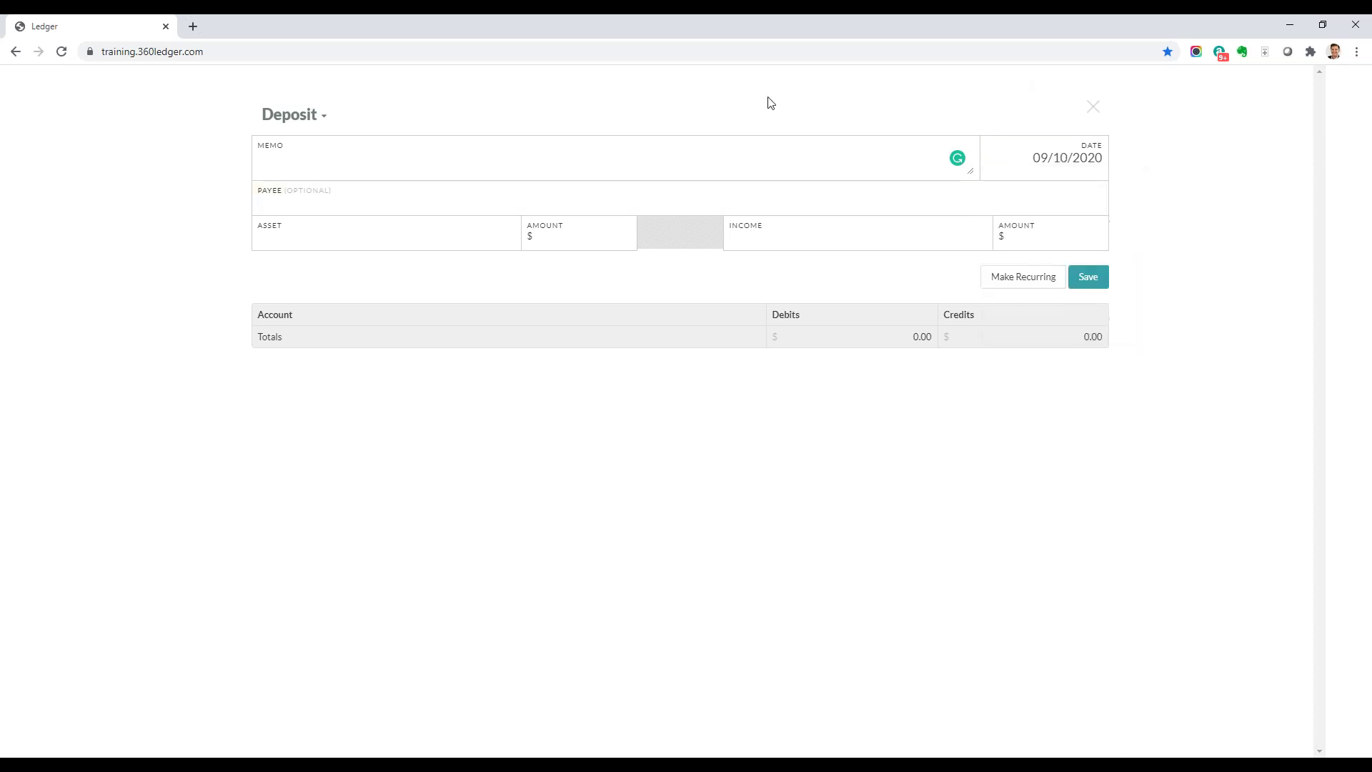
Choose Missouri Department of Revenue as the deposit's payee.
click(552, 203)
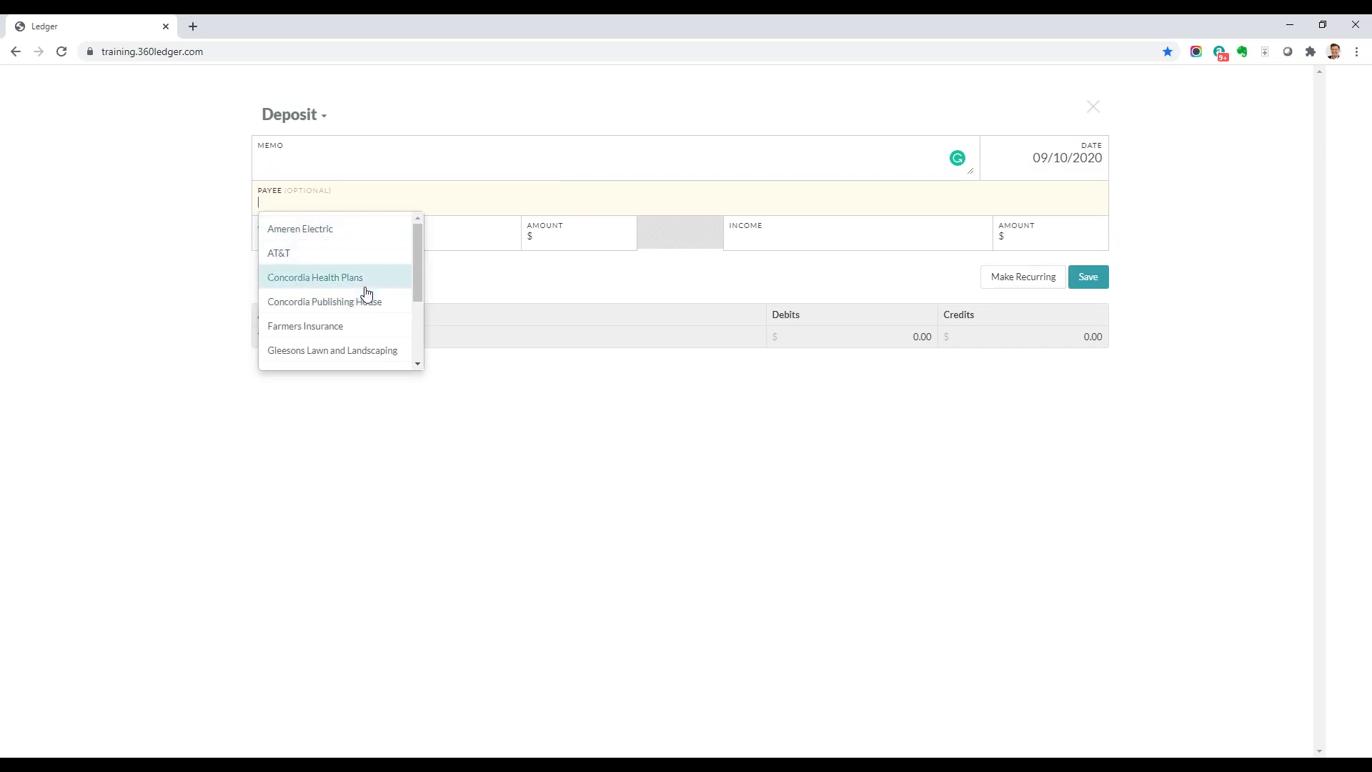
drag(420, 265, 414, 298)
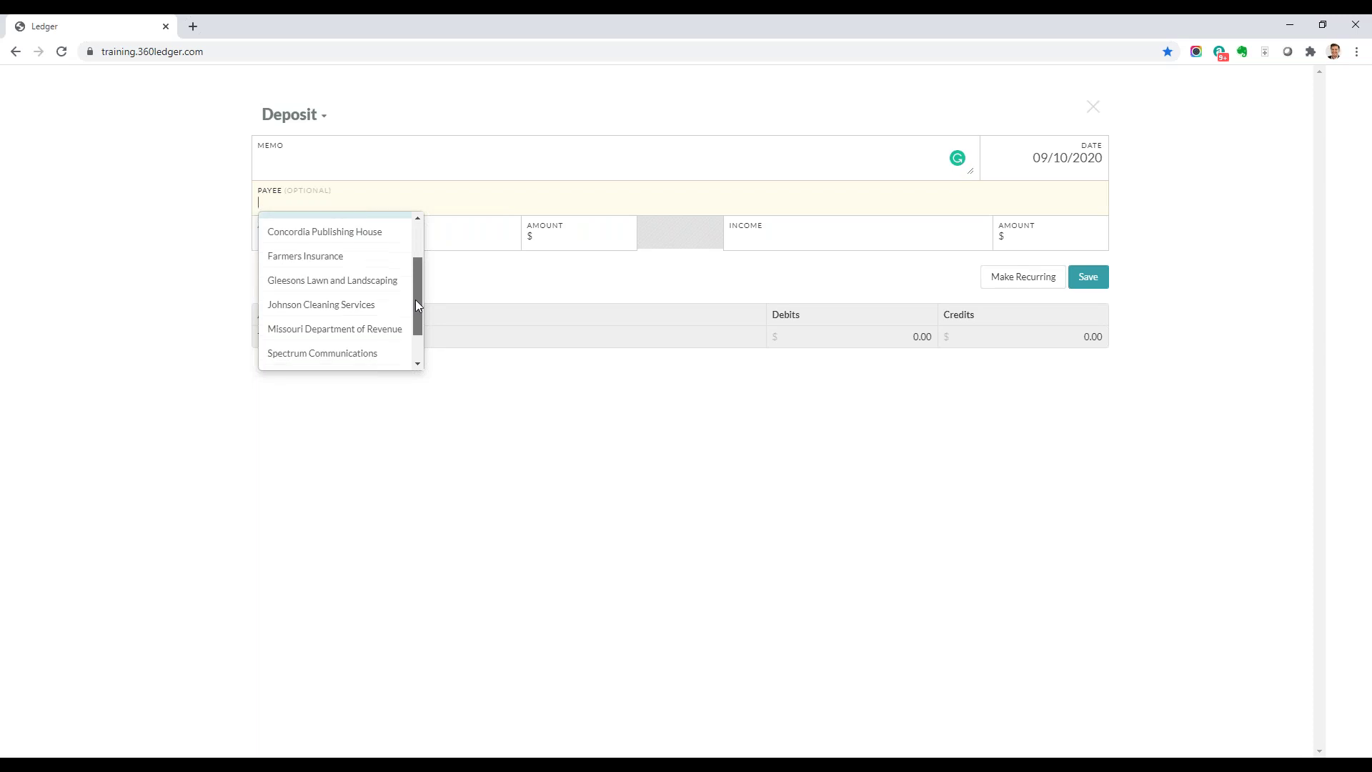
click(319, 328)
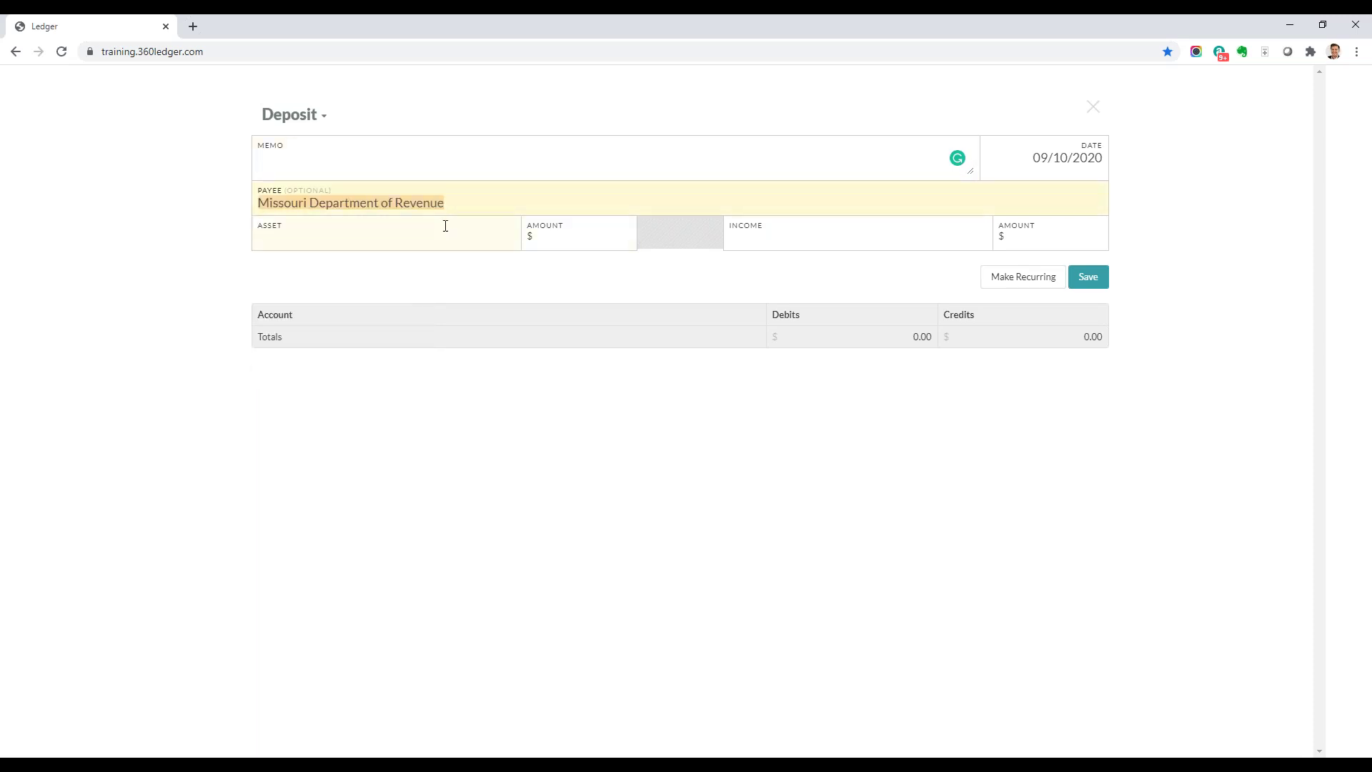
Choose Saving Account as the deposit's asset account and set its amount to 30.
click(445, 226)
click(346, 277)
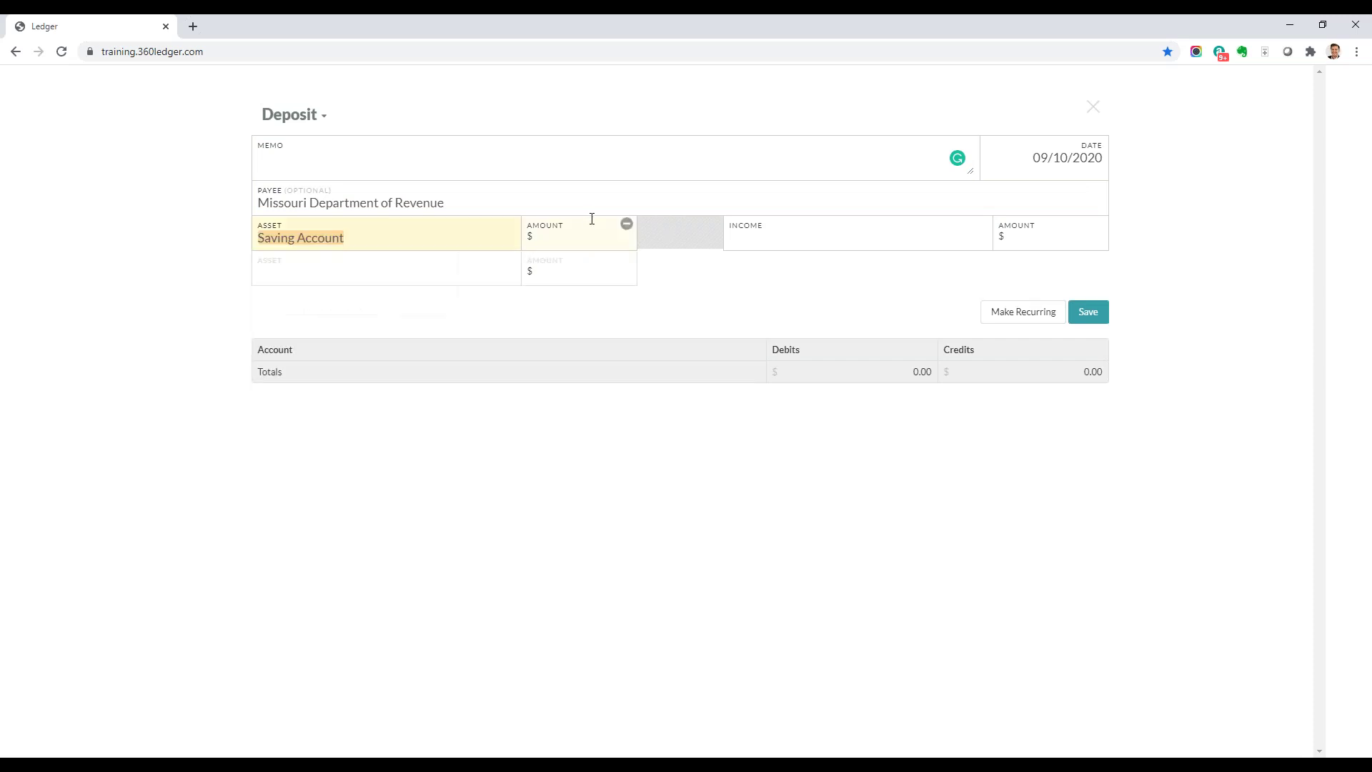
click(616, 232)
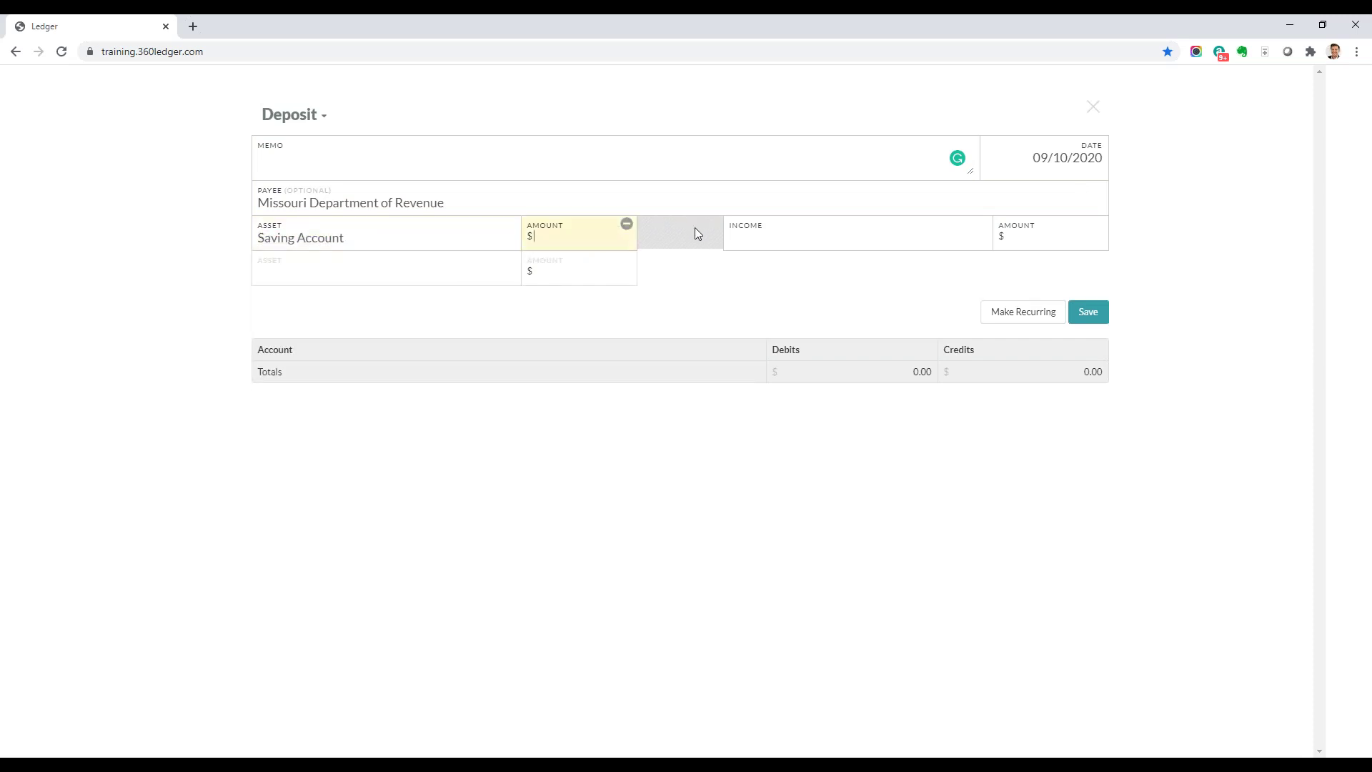
click(429, 230)
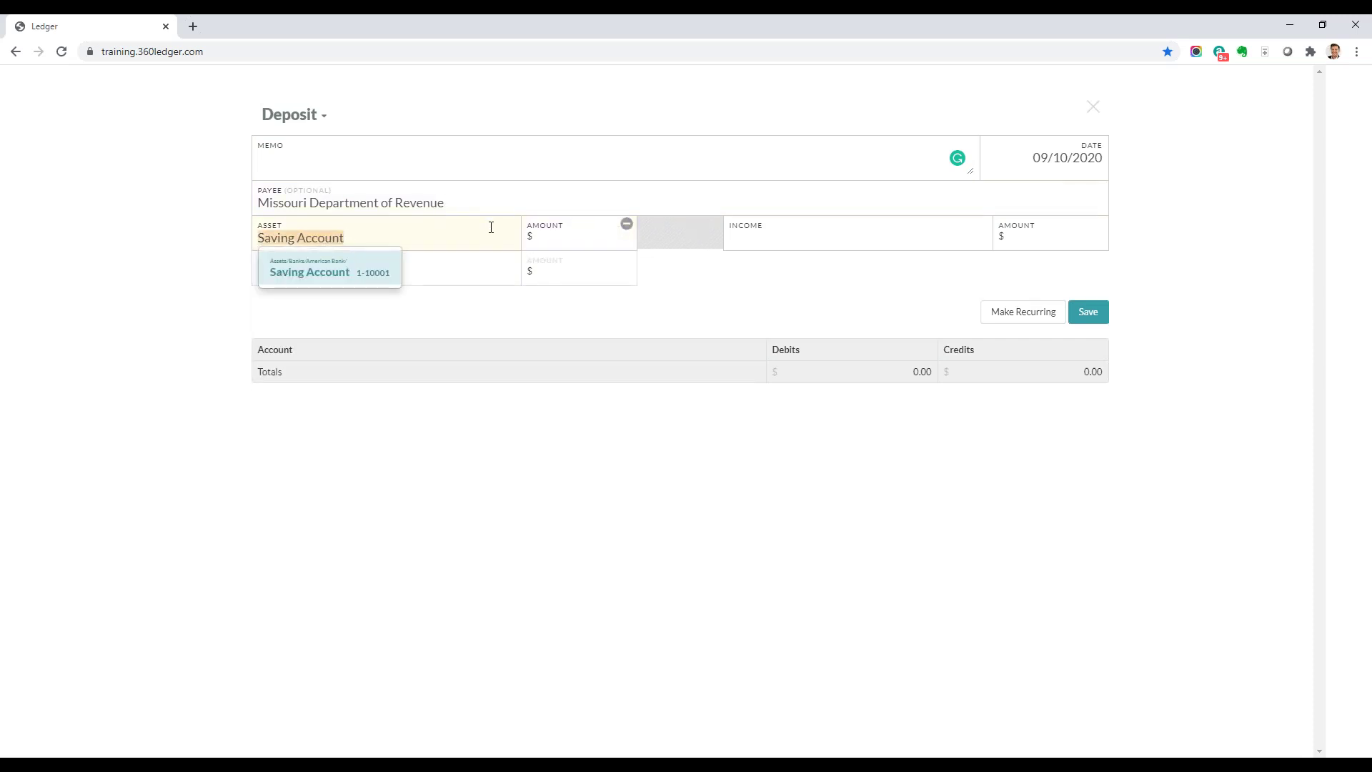
click(561, 242)
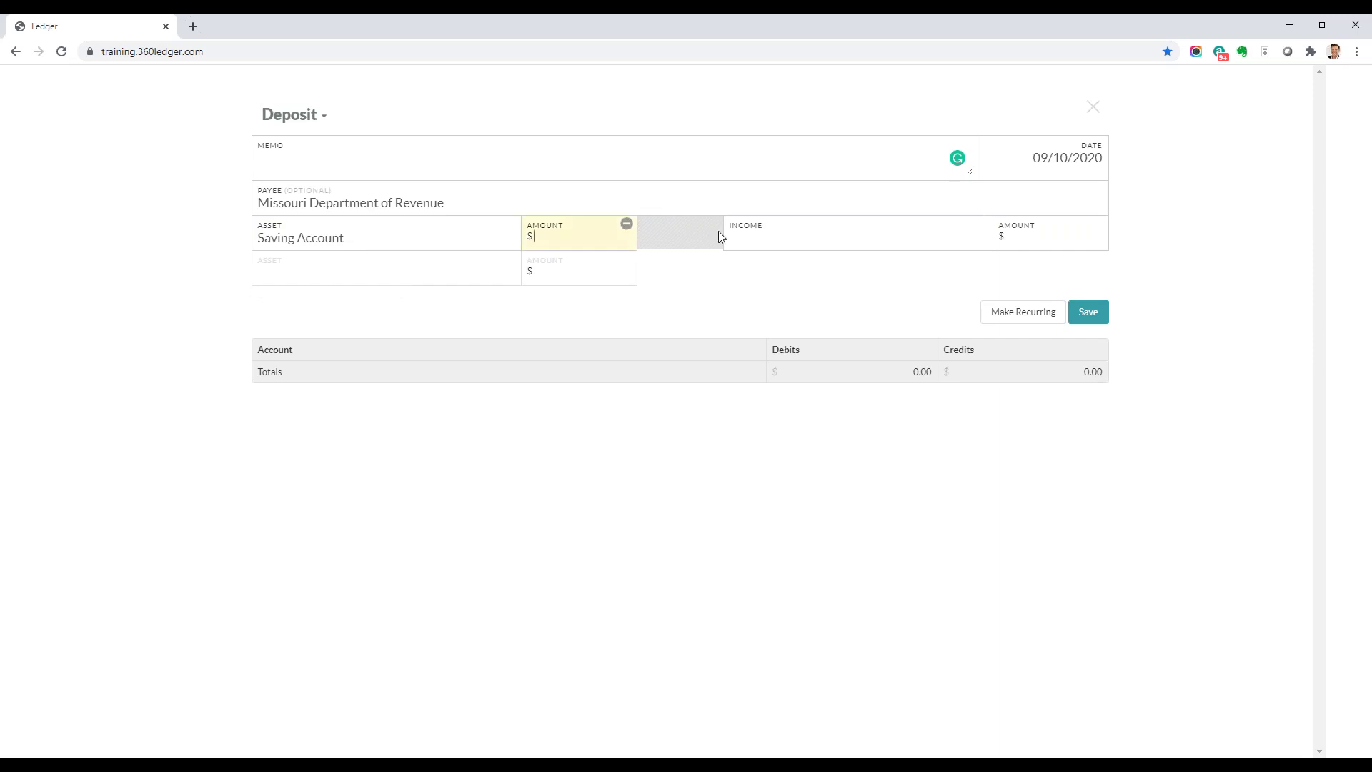
text(30)
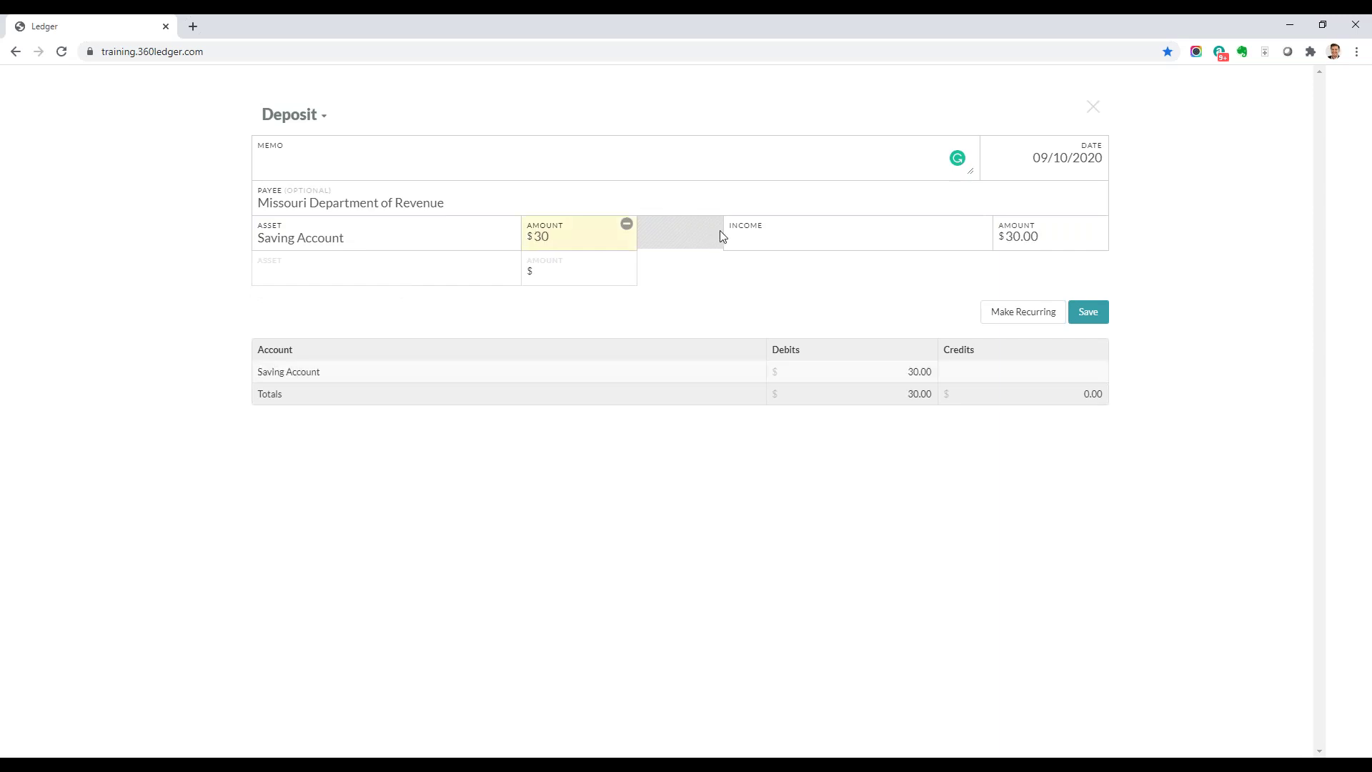
Assign the deposit's income side to General Fund and save the transaction.
click(759, 242)
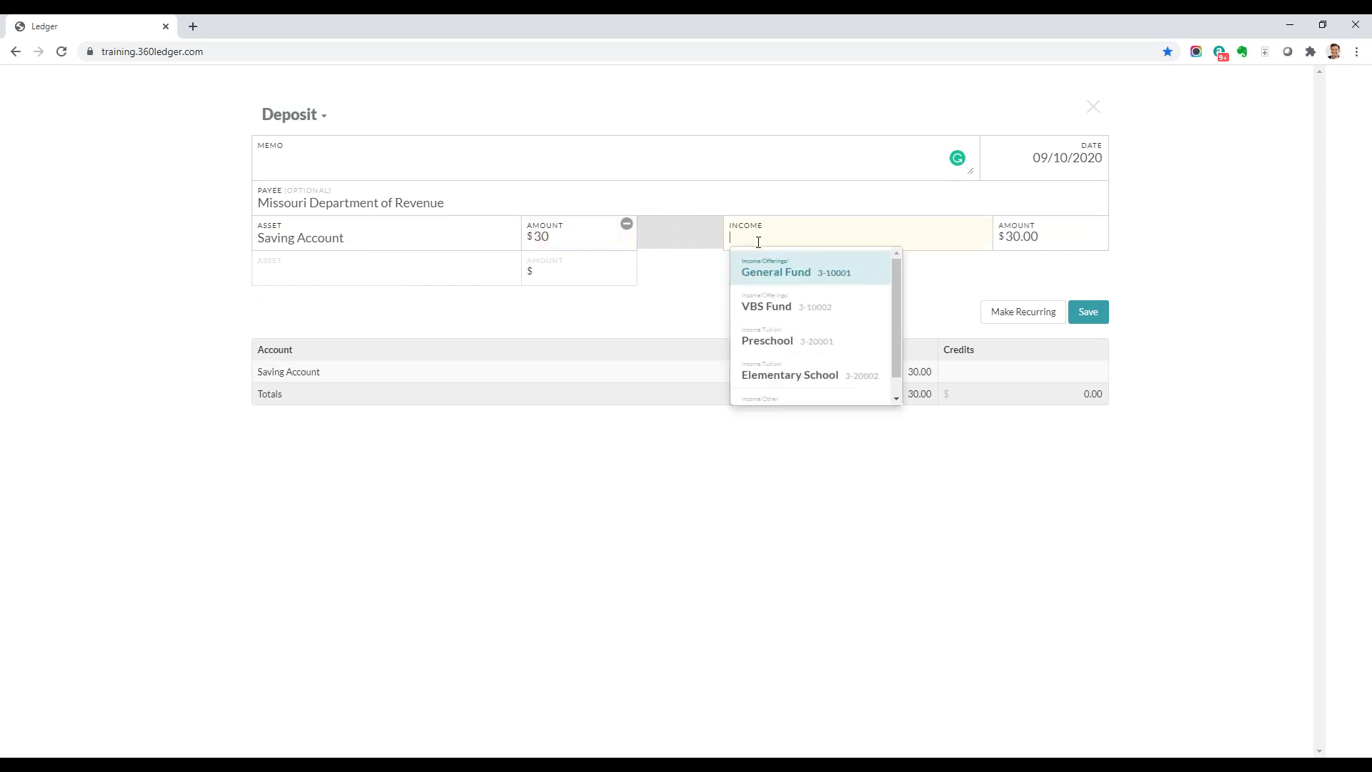
click(794, 286)
click(351, 246)
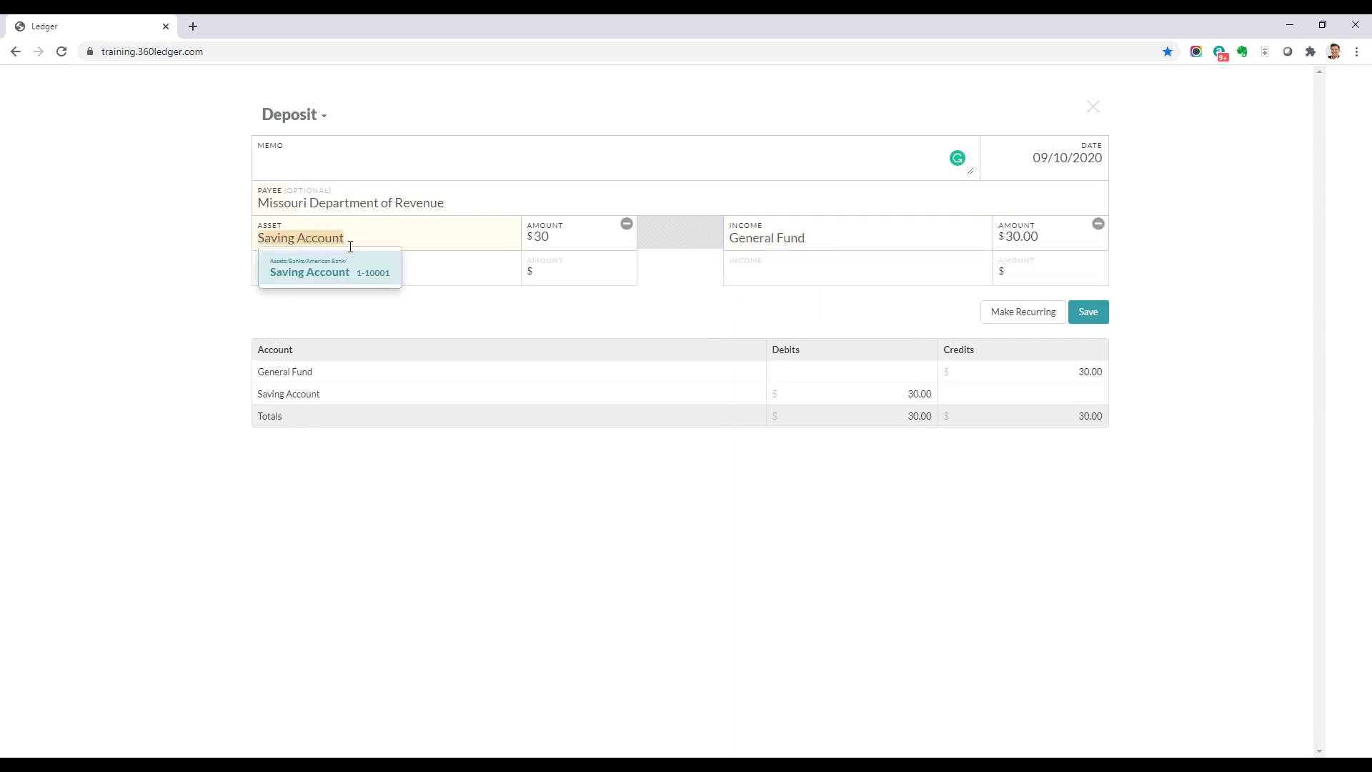
click(856, 277)
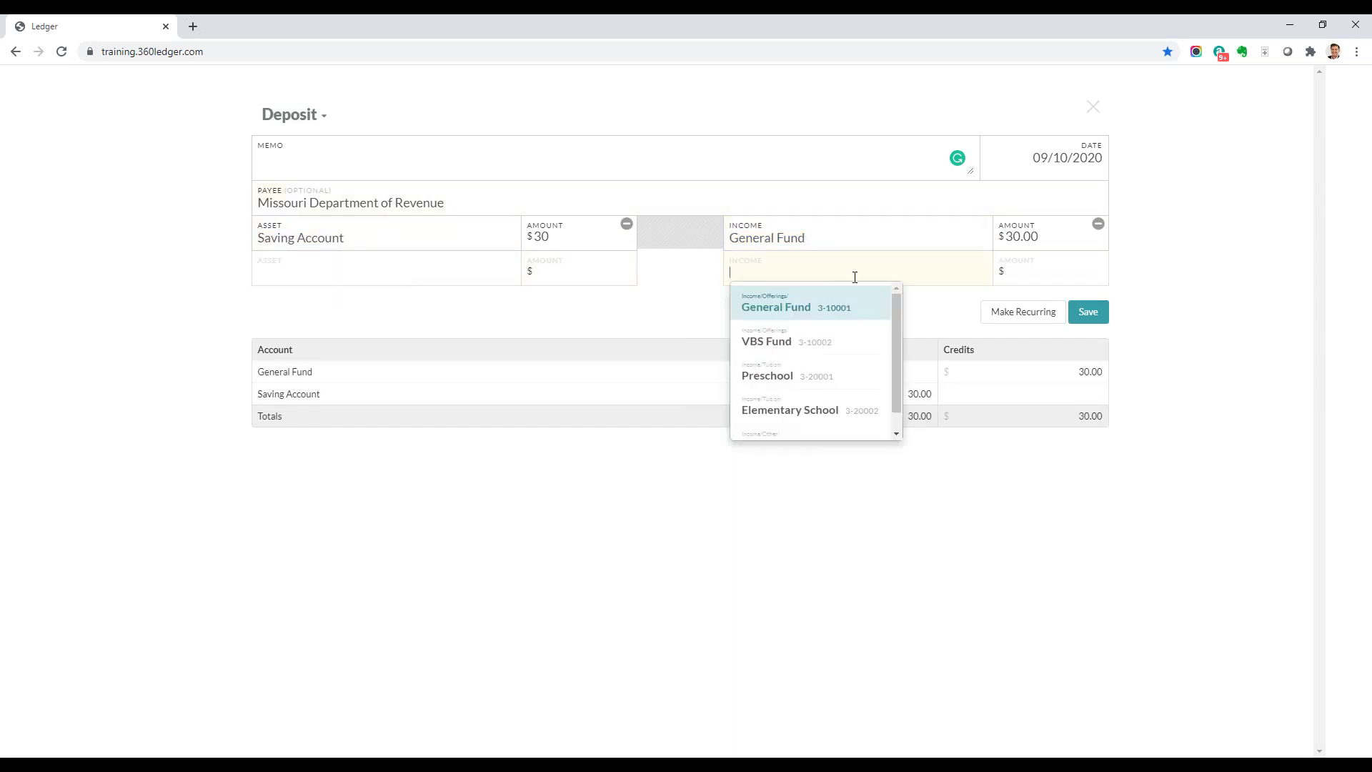
click(1099, 310)
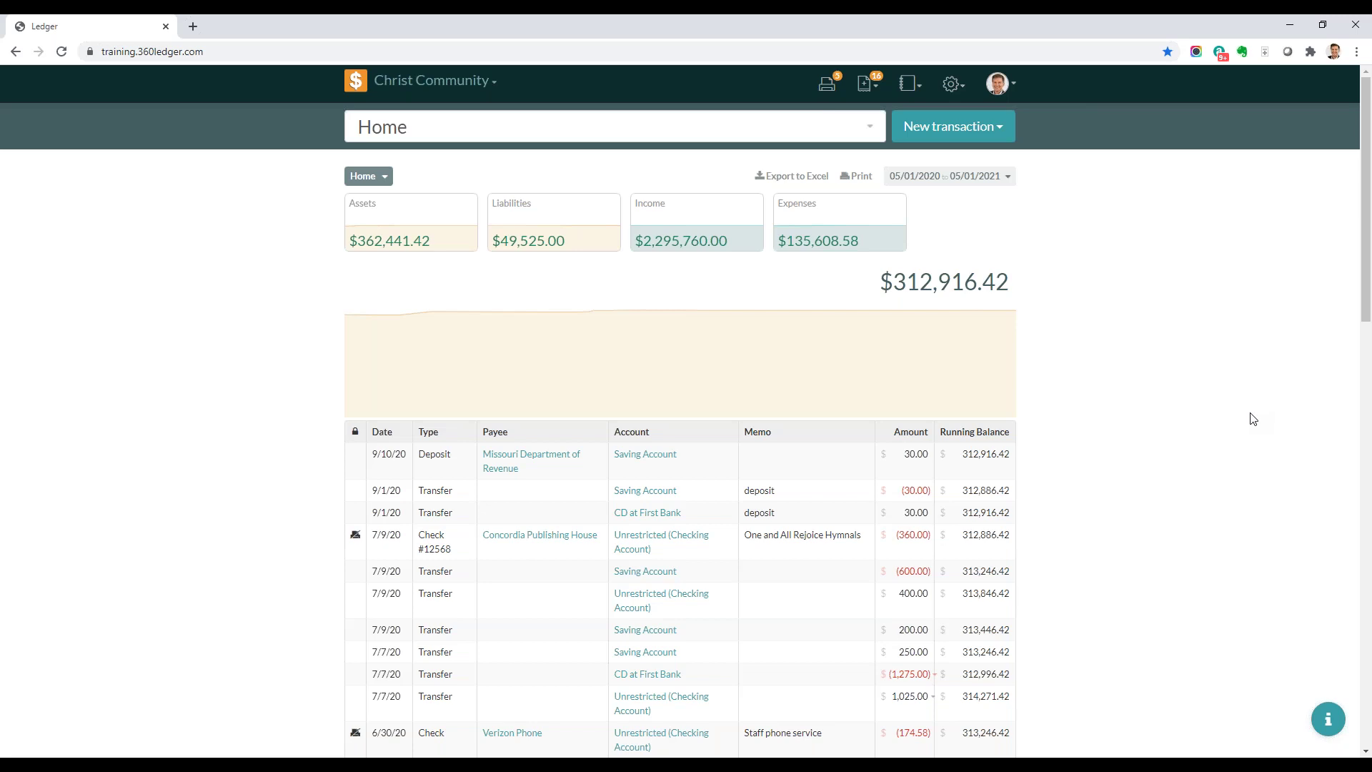
Open the Missouri Department of Revenue payee from the latest deposit and view its General Fund account register.
click(523, 462)
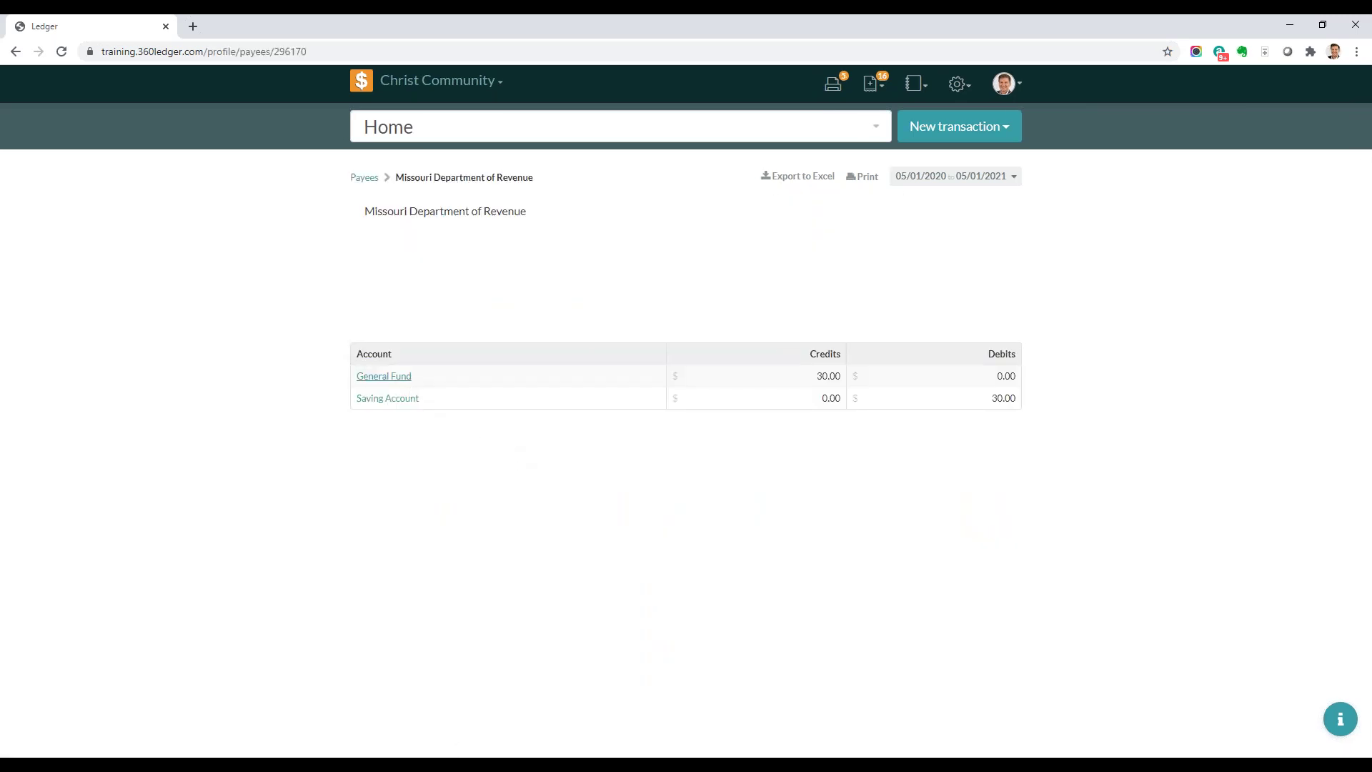
click(384, 376)
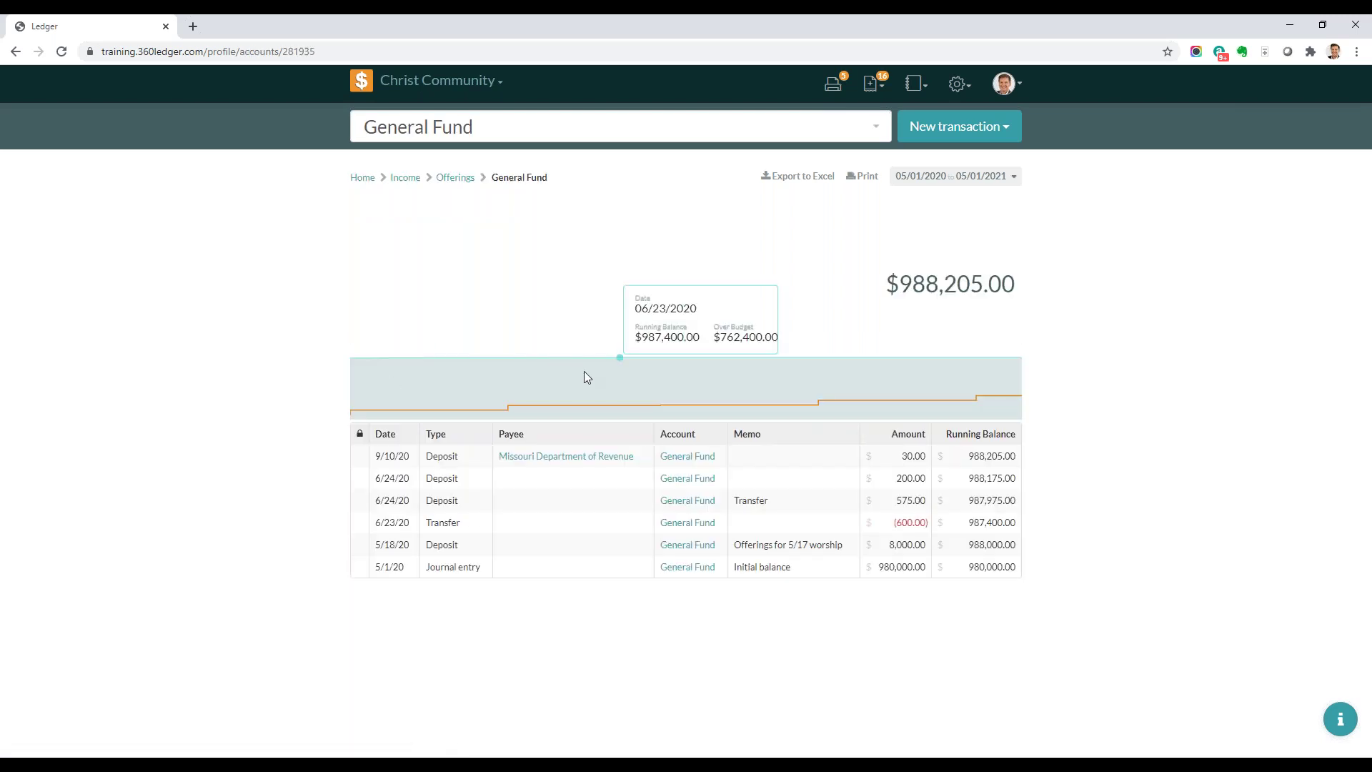
click(665, 459)
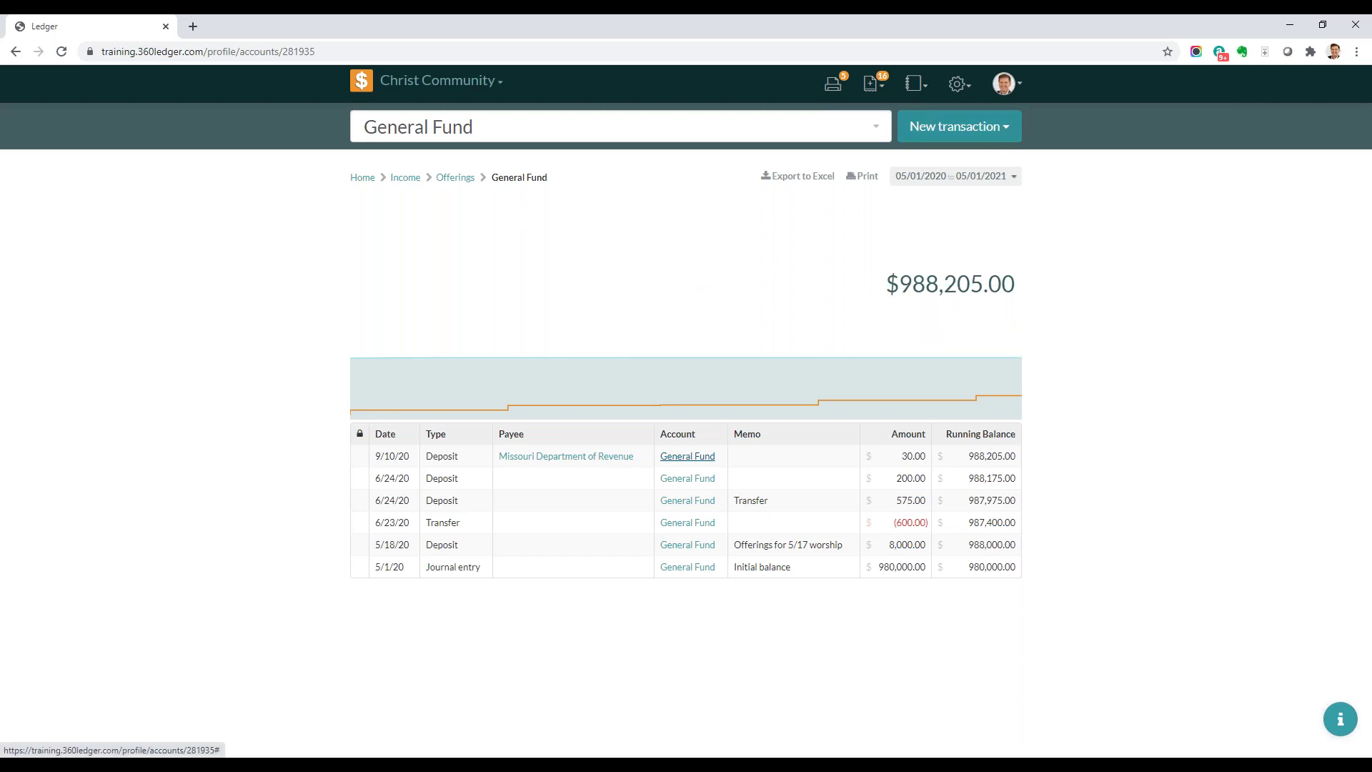
Start a new payment transaction, leave the memo blank, and choose Gleesons Lawn and Landscaping as the payee.
click(958, 127)
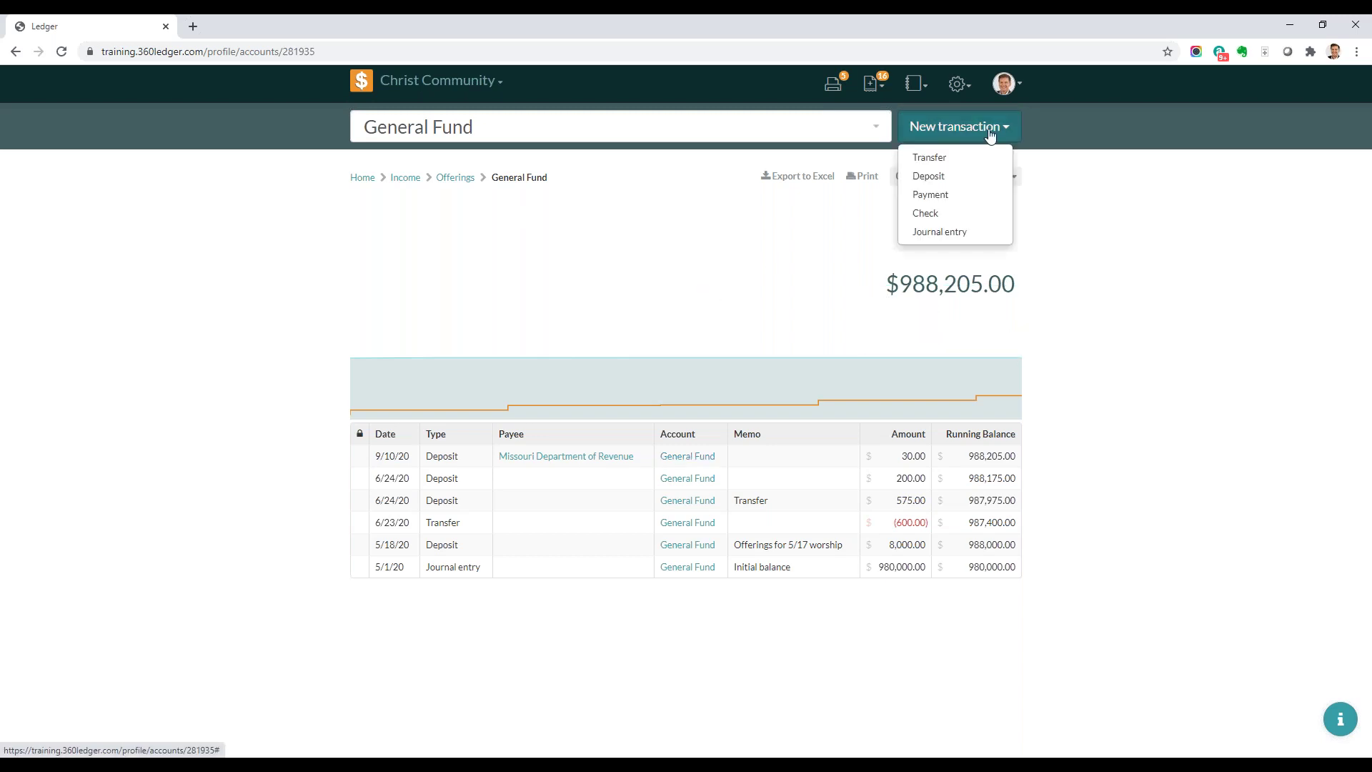
click(937, 200)
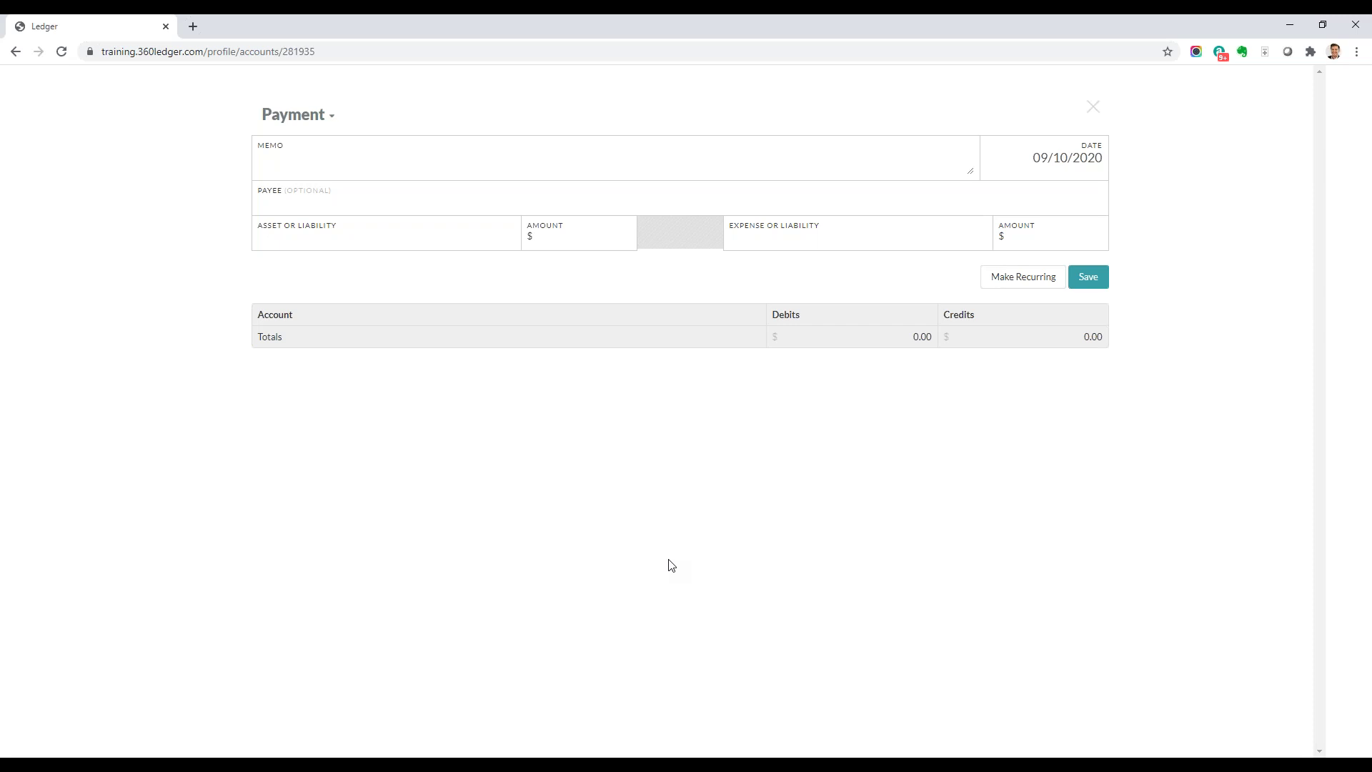
click(272, 161)
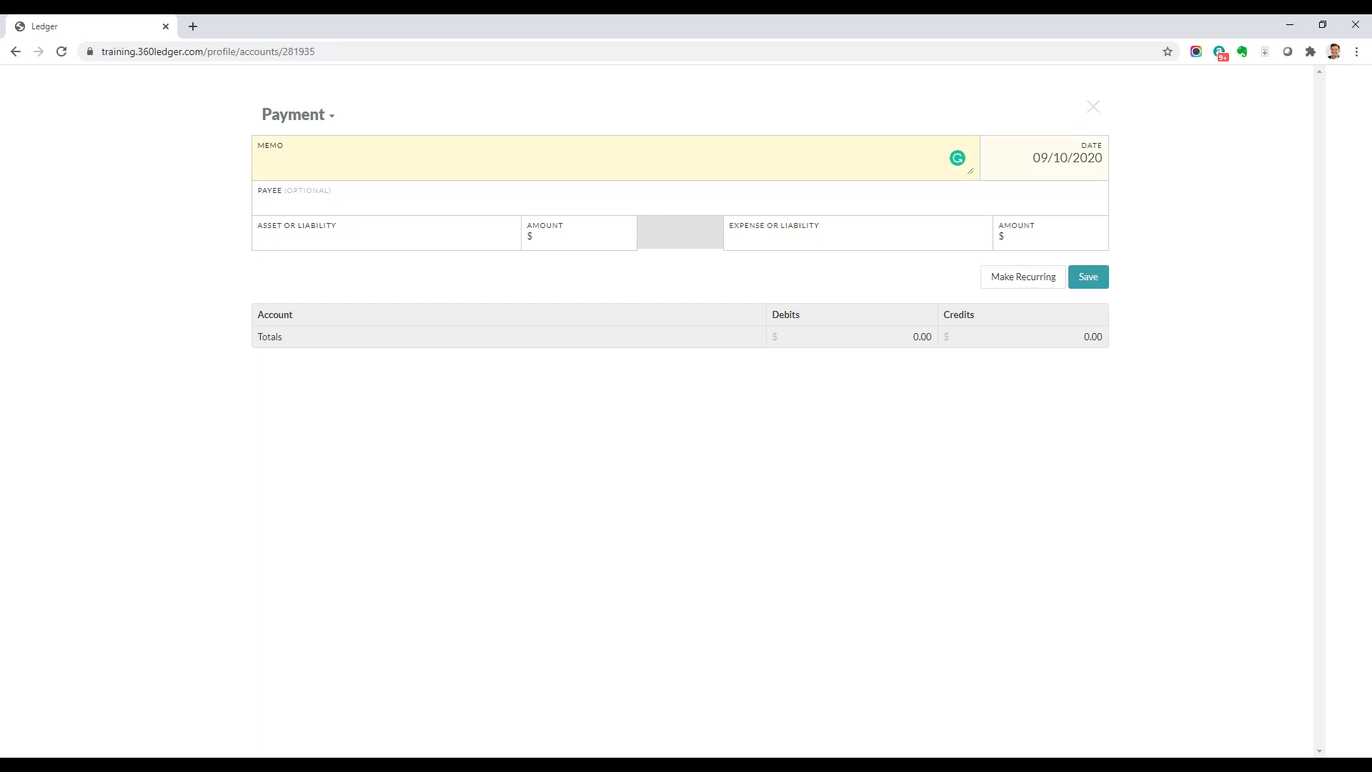
key(Tab)
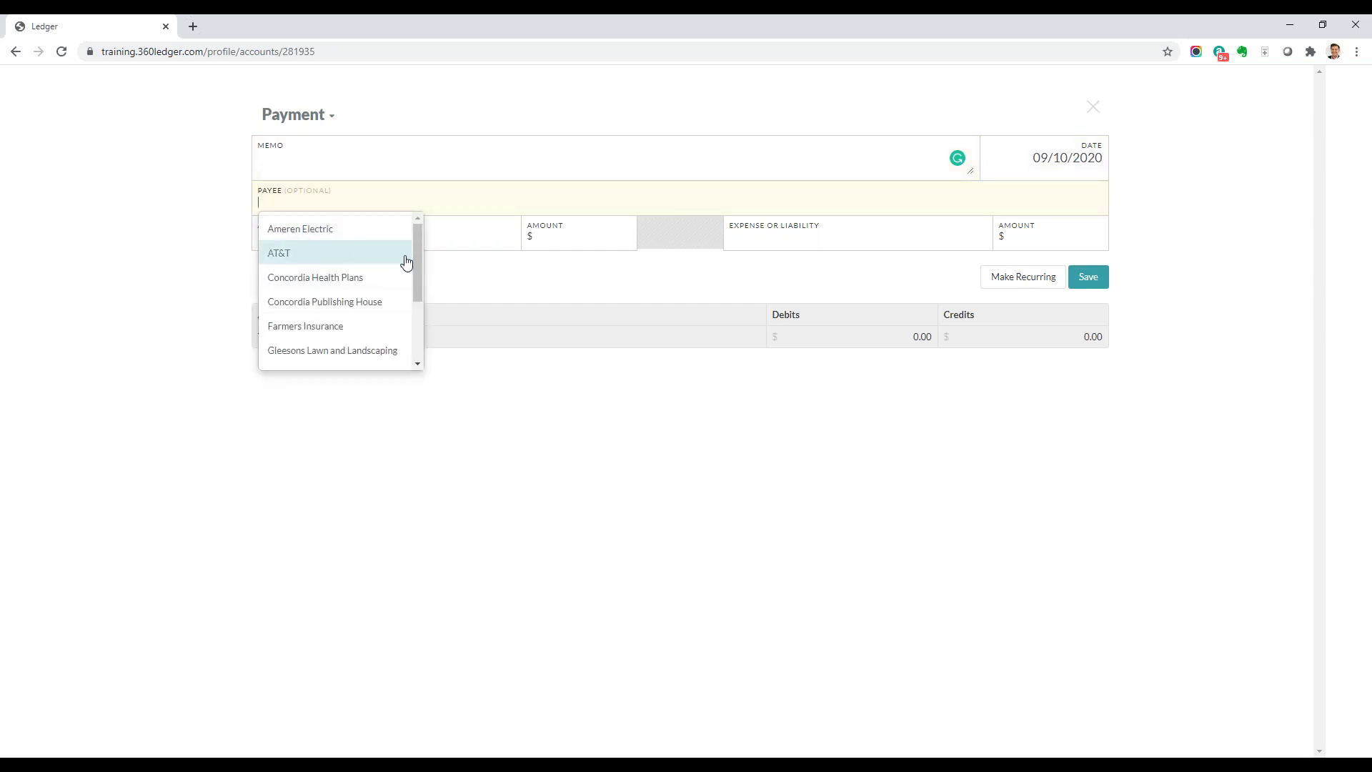
scroll(365, 291, down, 1)
click(346, 278)
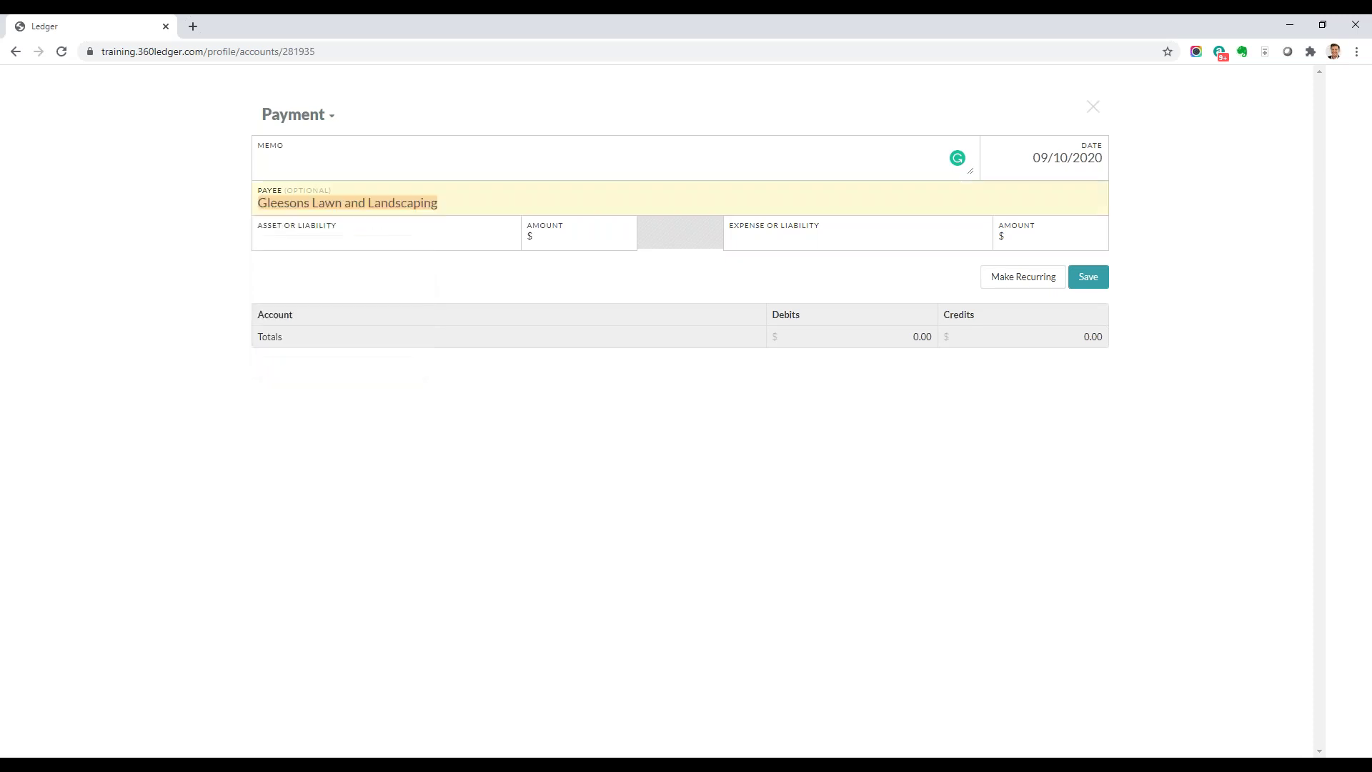
click(414, 226)
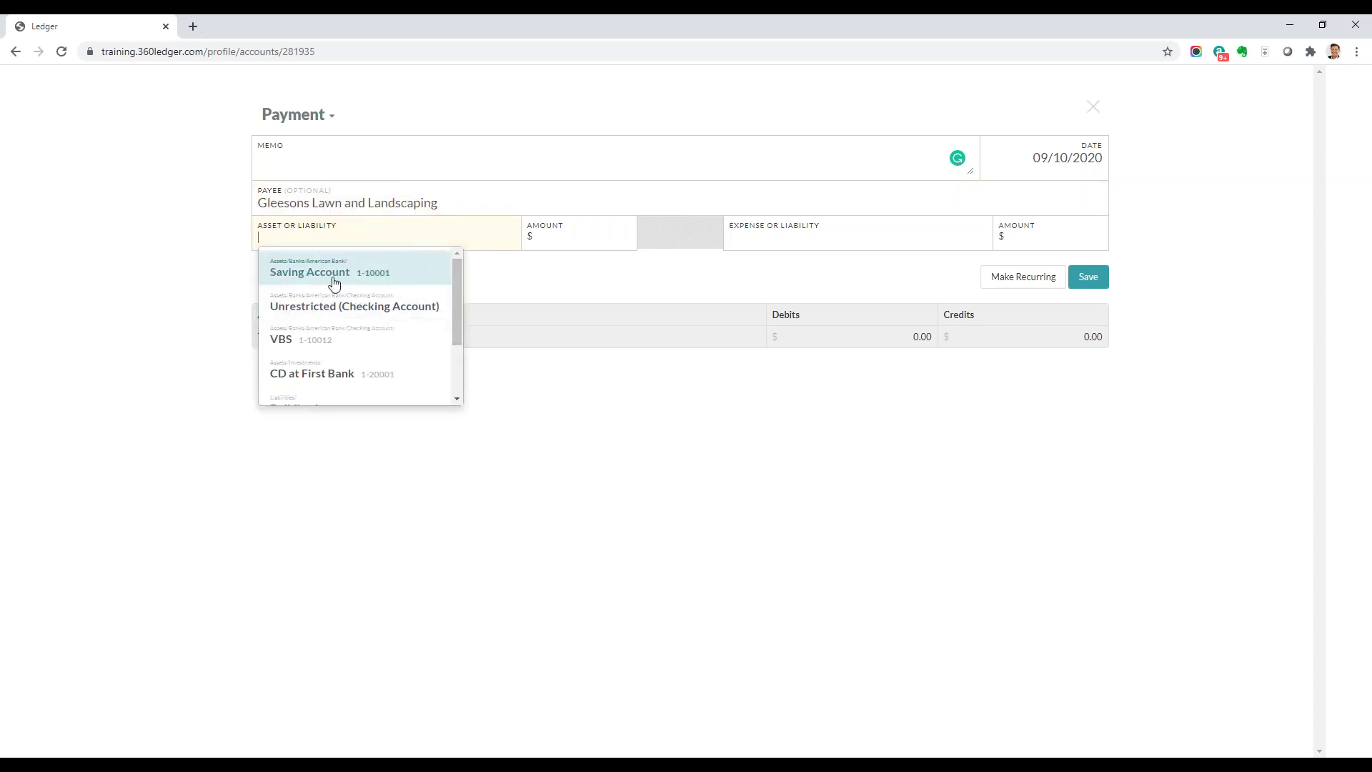
click(431, 280)
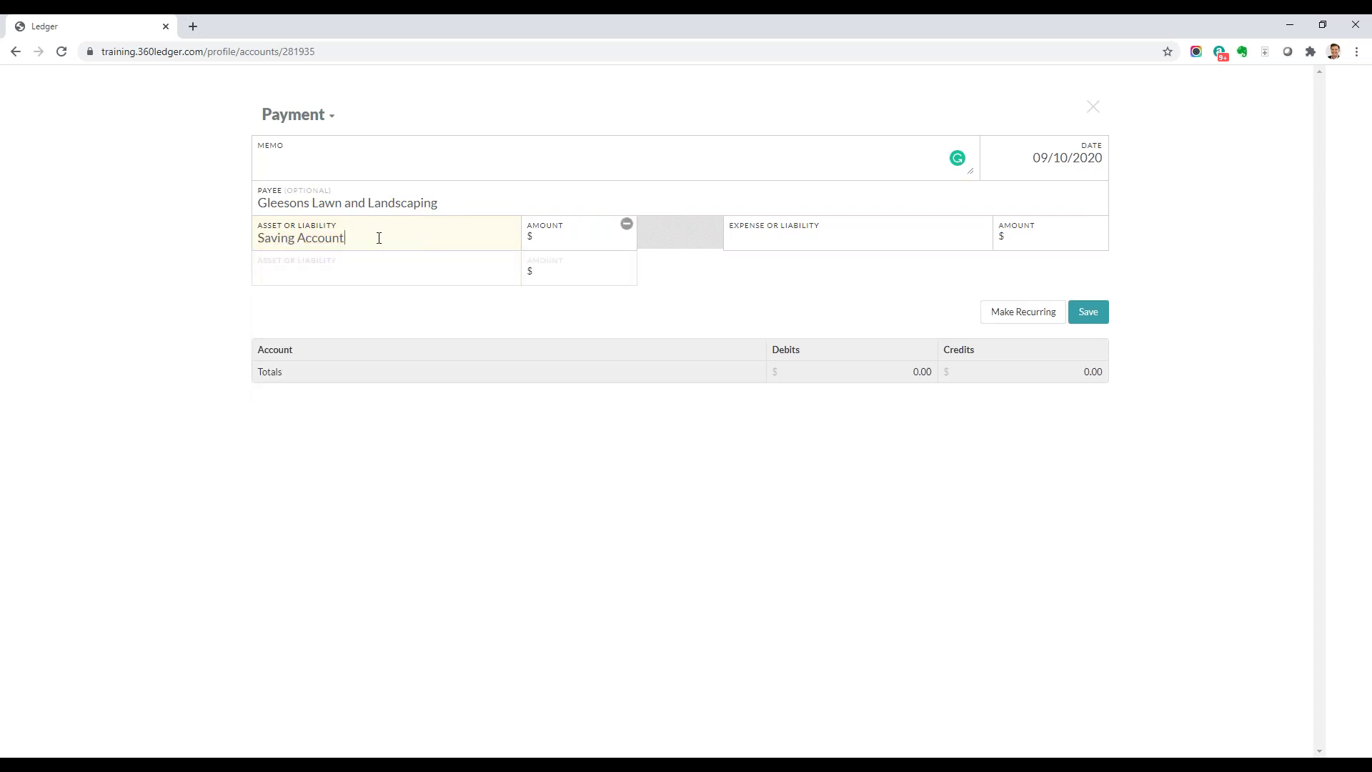
drag(378, 238, 133, 239)
key(BackSpace)
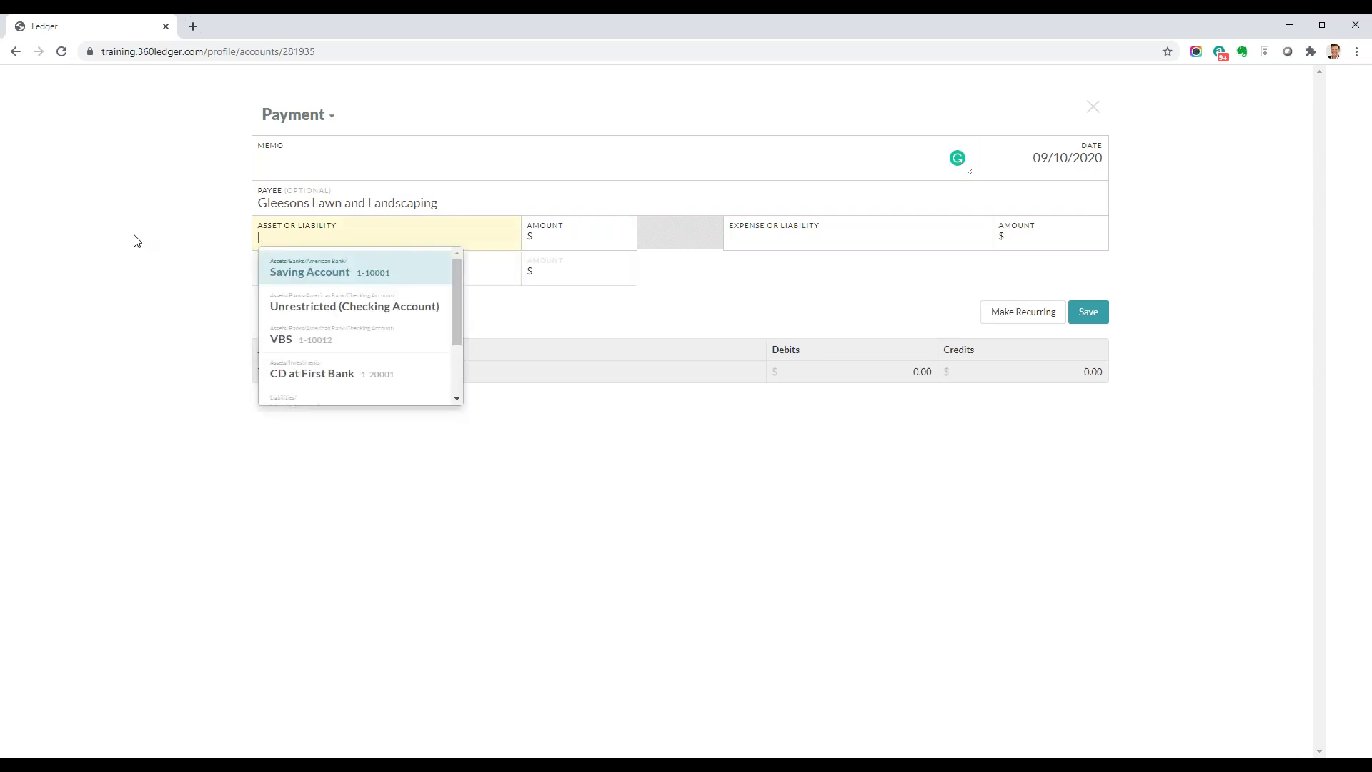
Choose Church Credit Card as the liability account the payment comes from and set its amount to 200.
drag(457, 287, 465, 343)
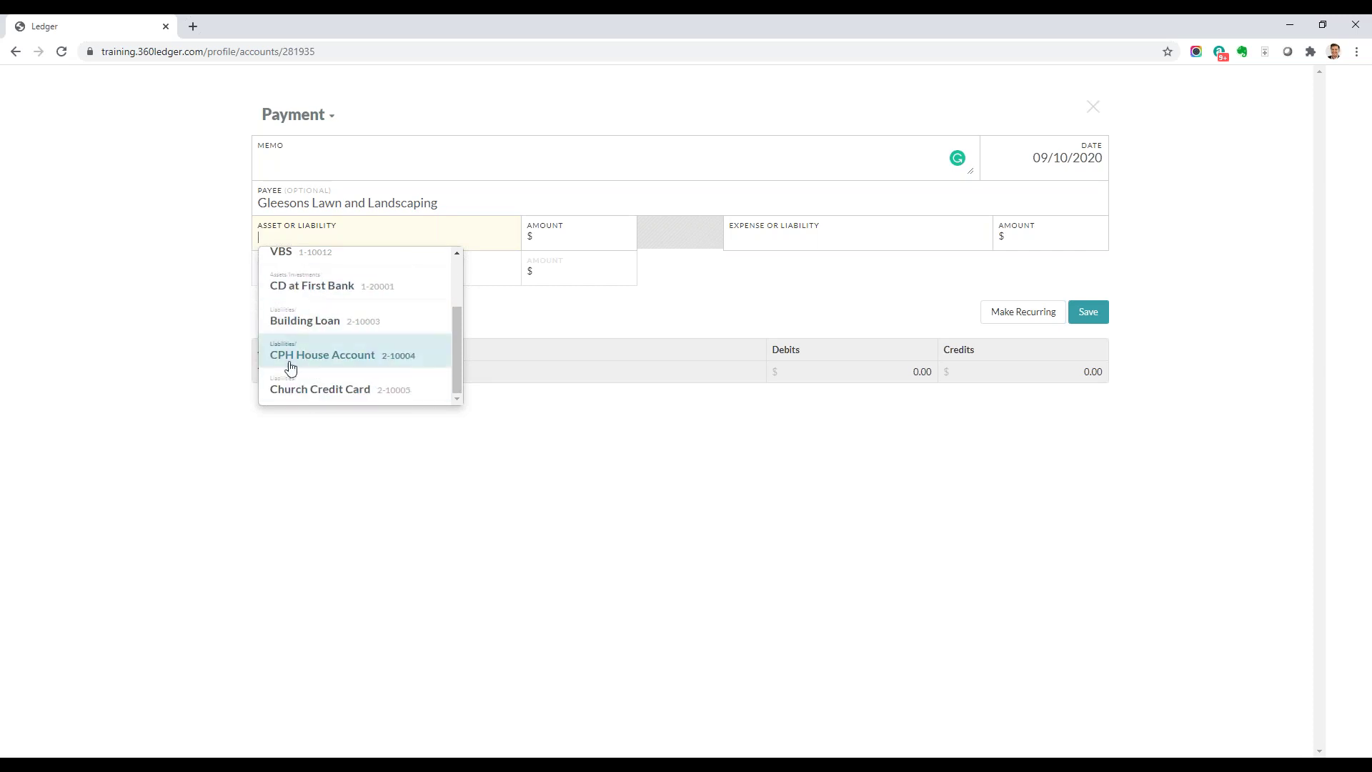
click(298, 386)
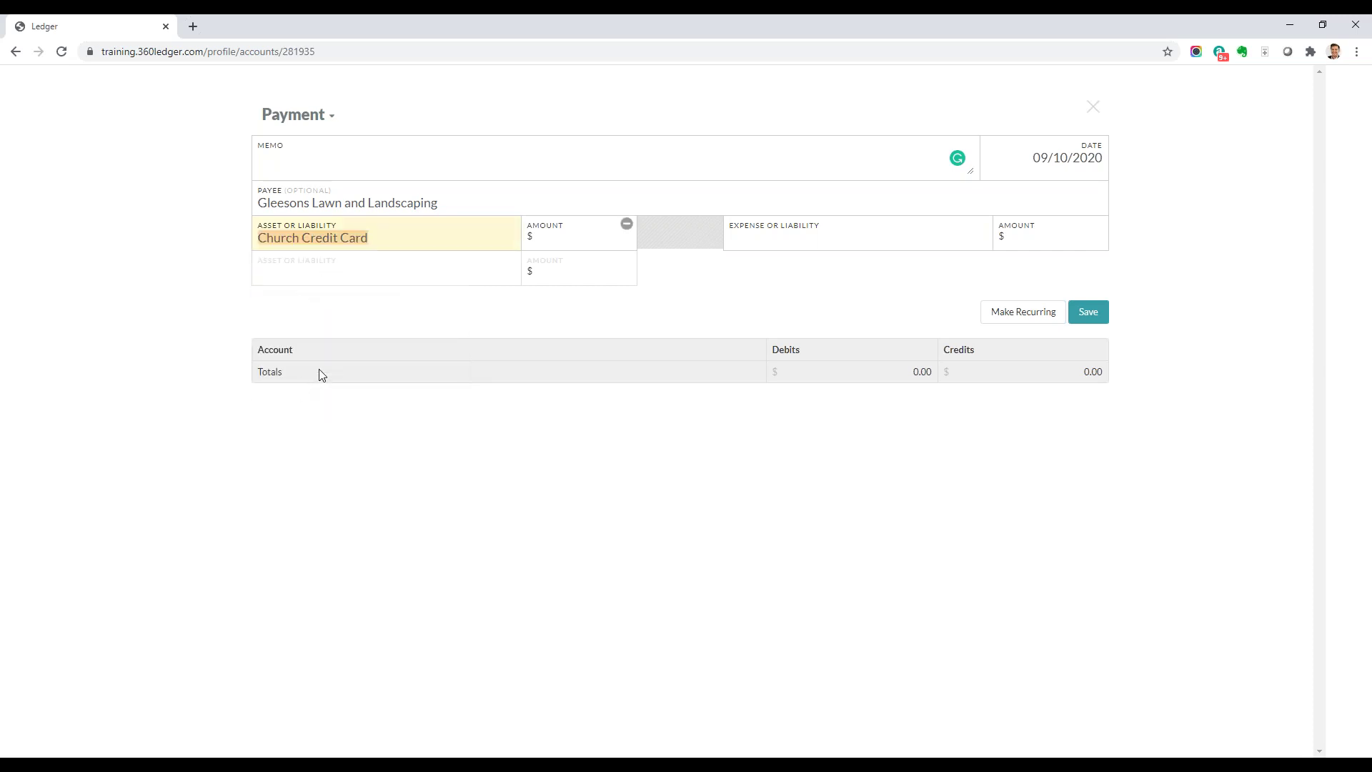
click(586, 233)
text(200)
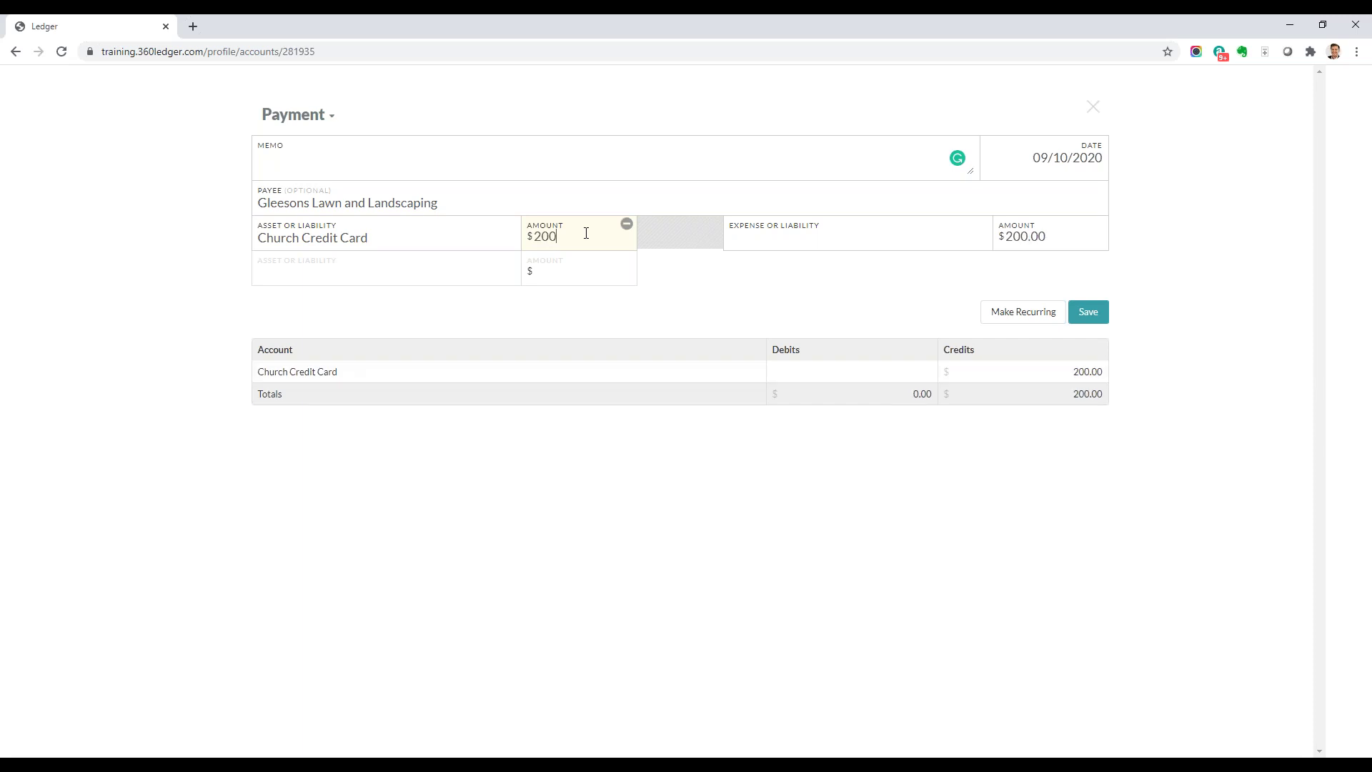
Assign the payment's expense side to Church Maintenance and Grounds and save the transaction.
click(878, 222)
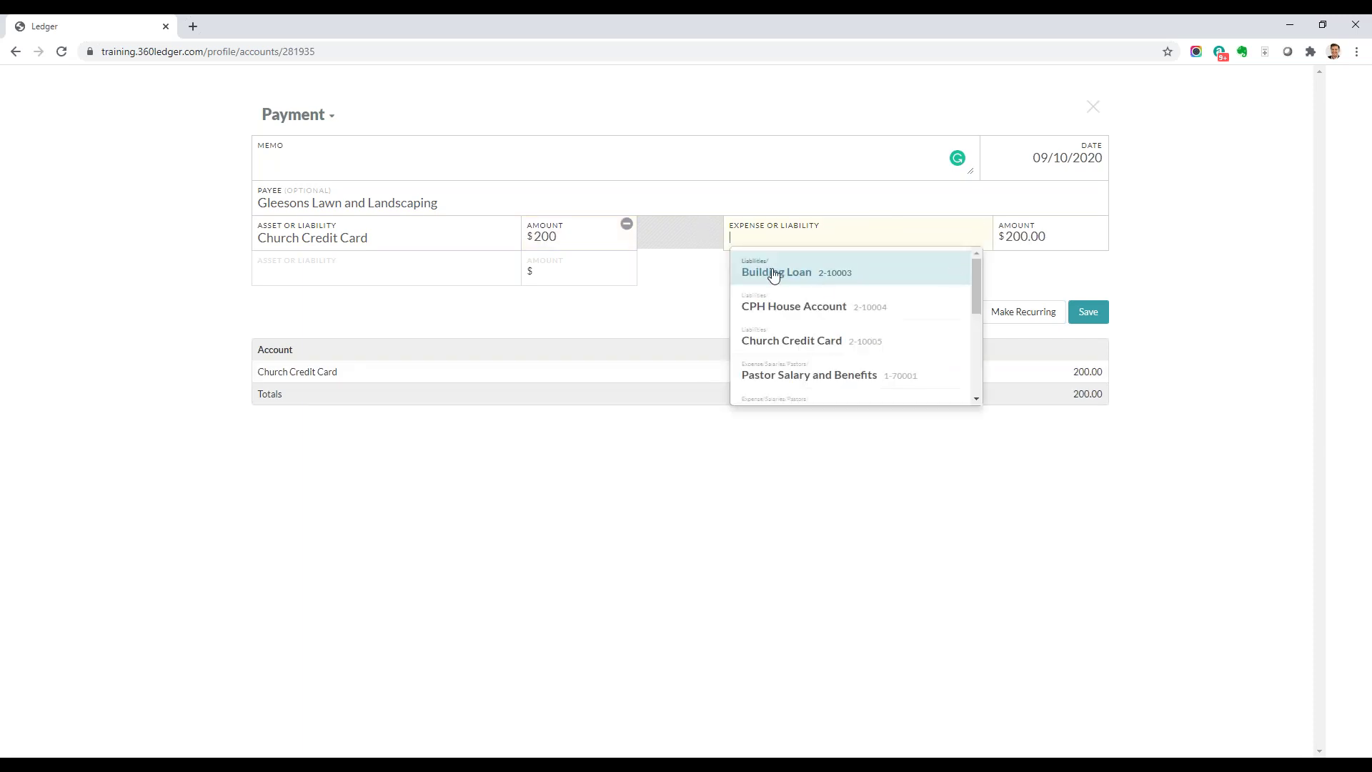
scroll(822, 333, down, 3)
scroll(822, 332, down, 1)
scroll(812, 358, down, 2)
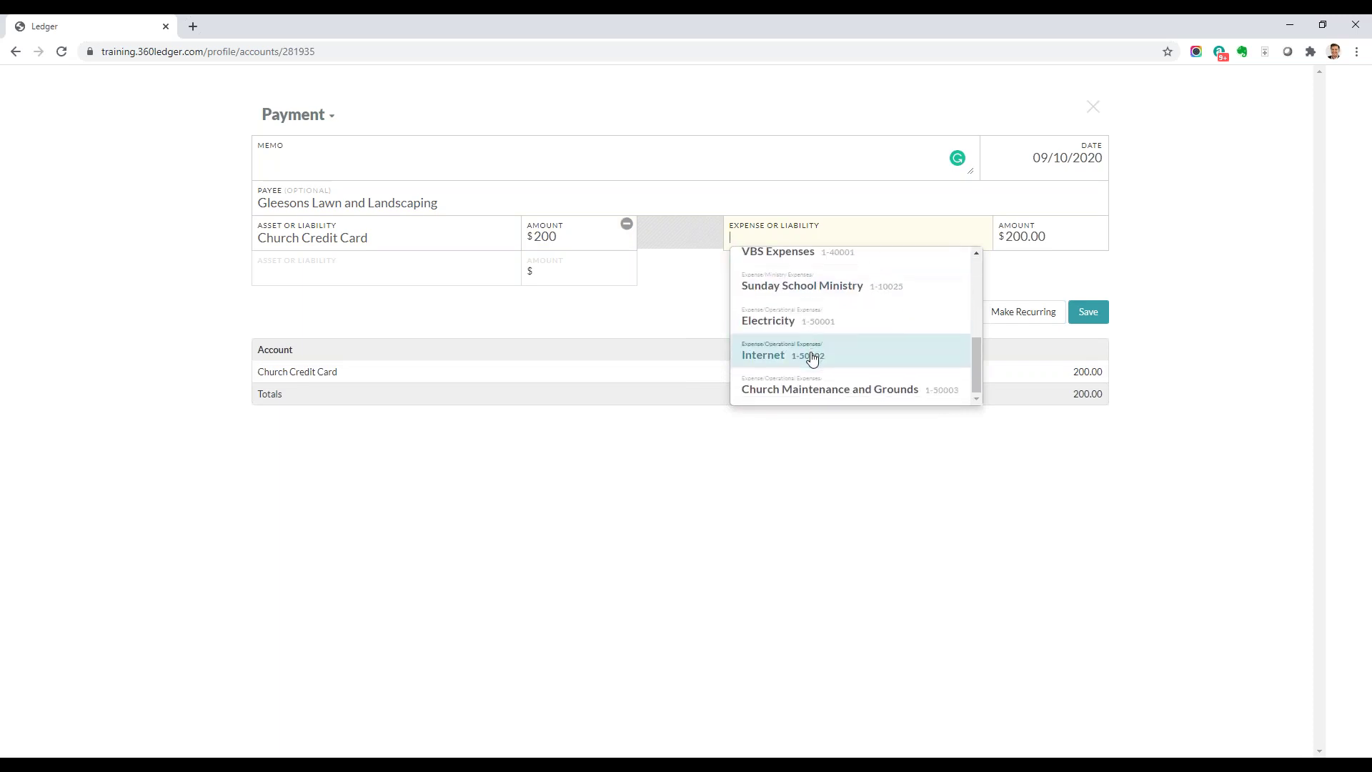
click(806, 397)
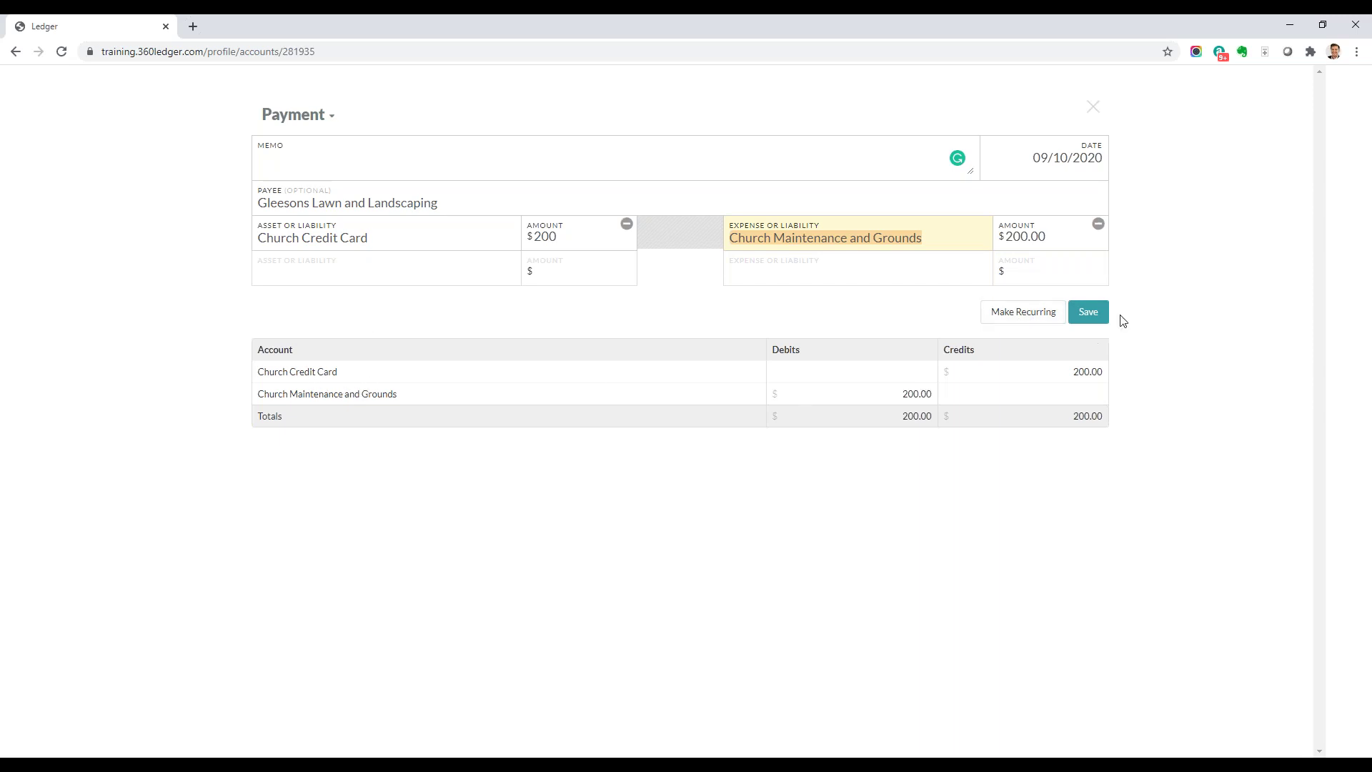
click(1087, 312)
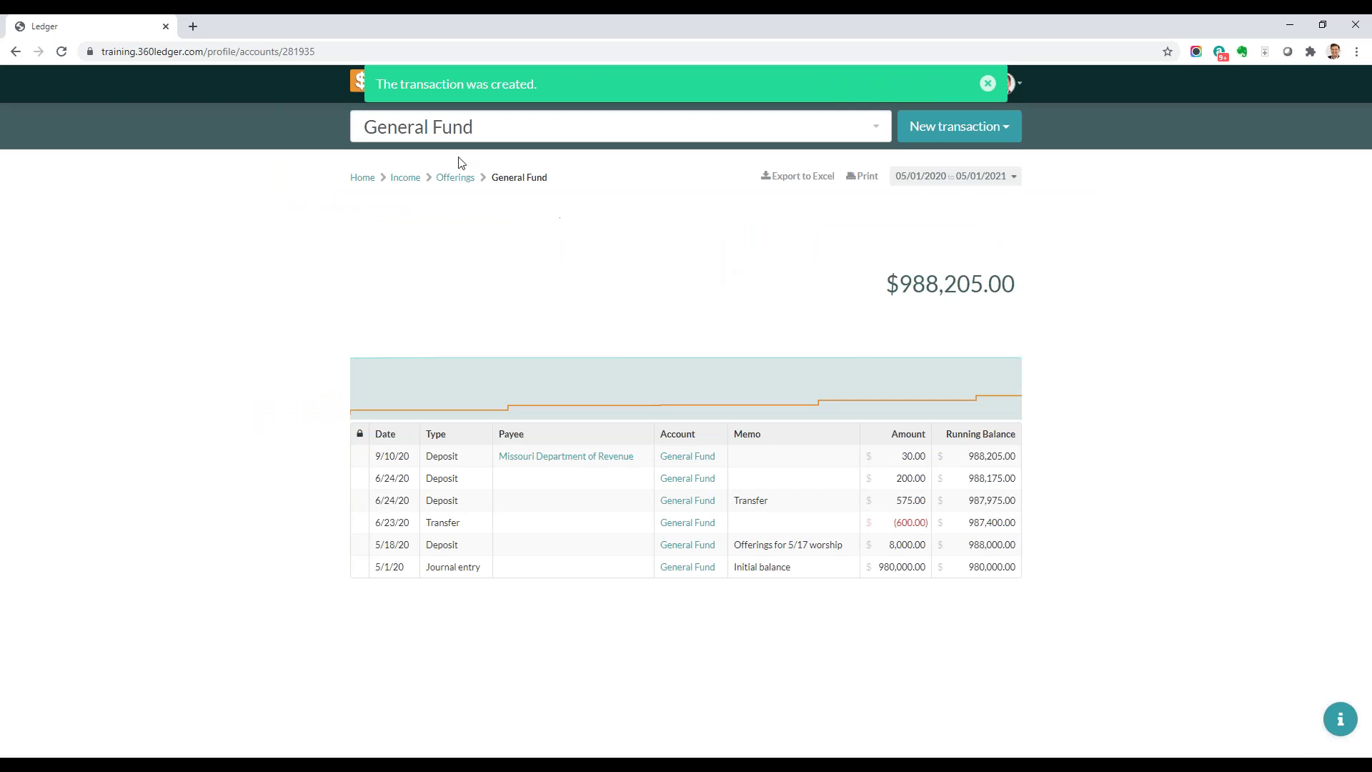
Return to the Home register and start a new check with the memo "New One and All Rejoice Hymnals".
click(692, 164)
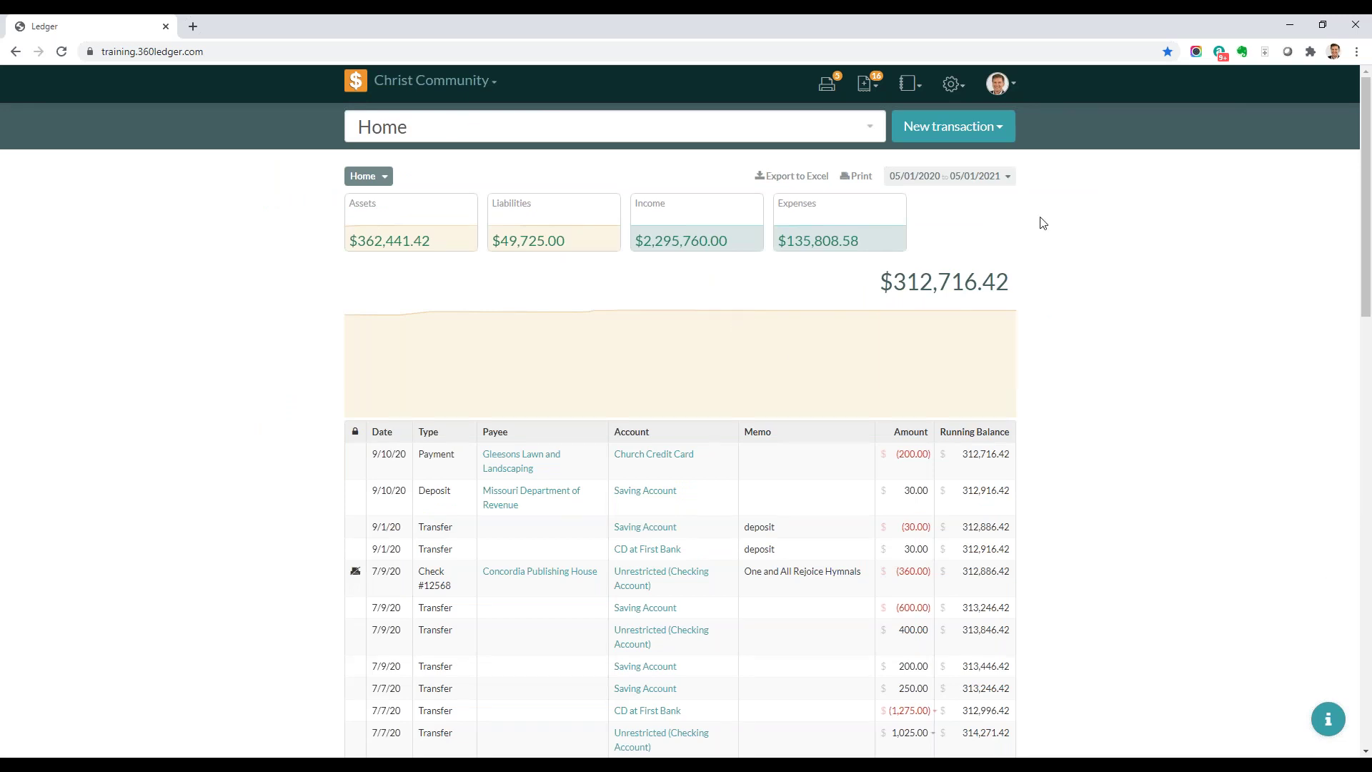
click(999, 128)
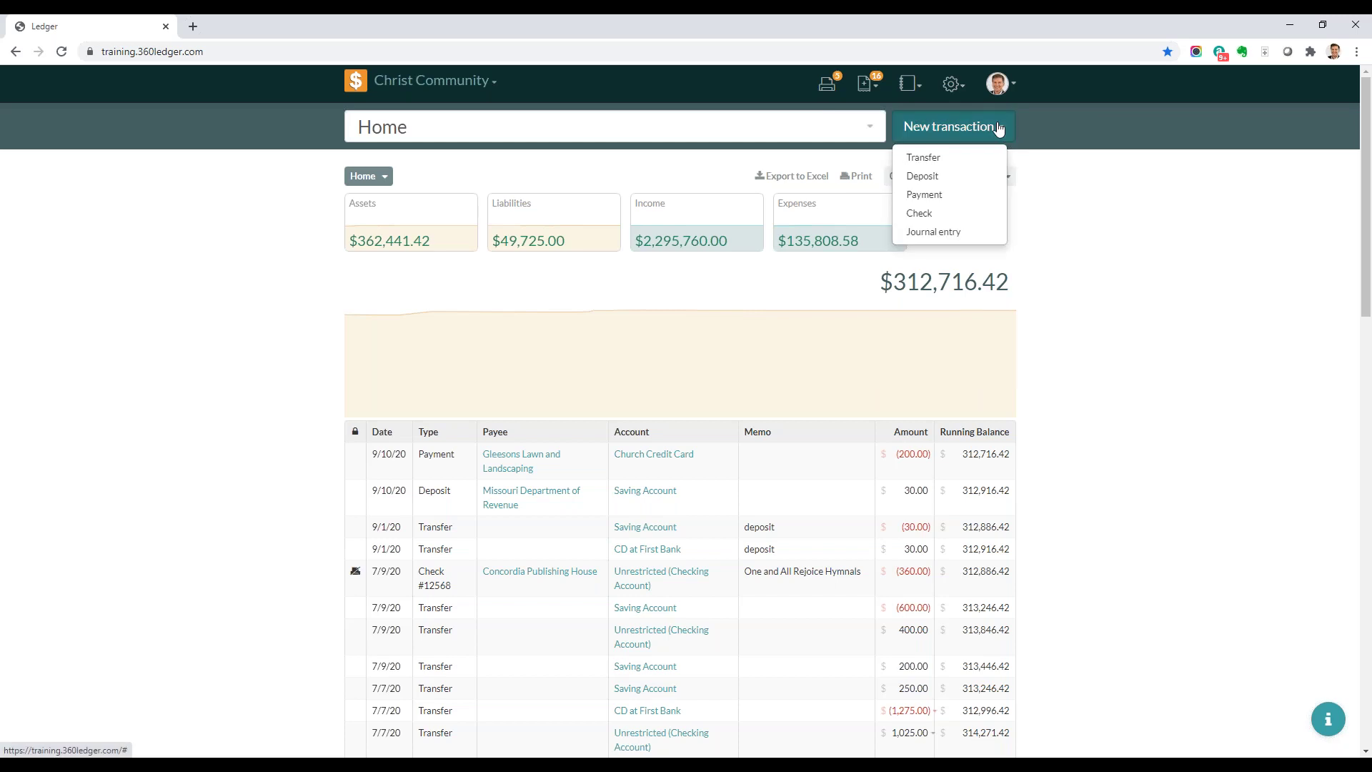
click(922, 215)
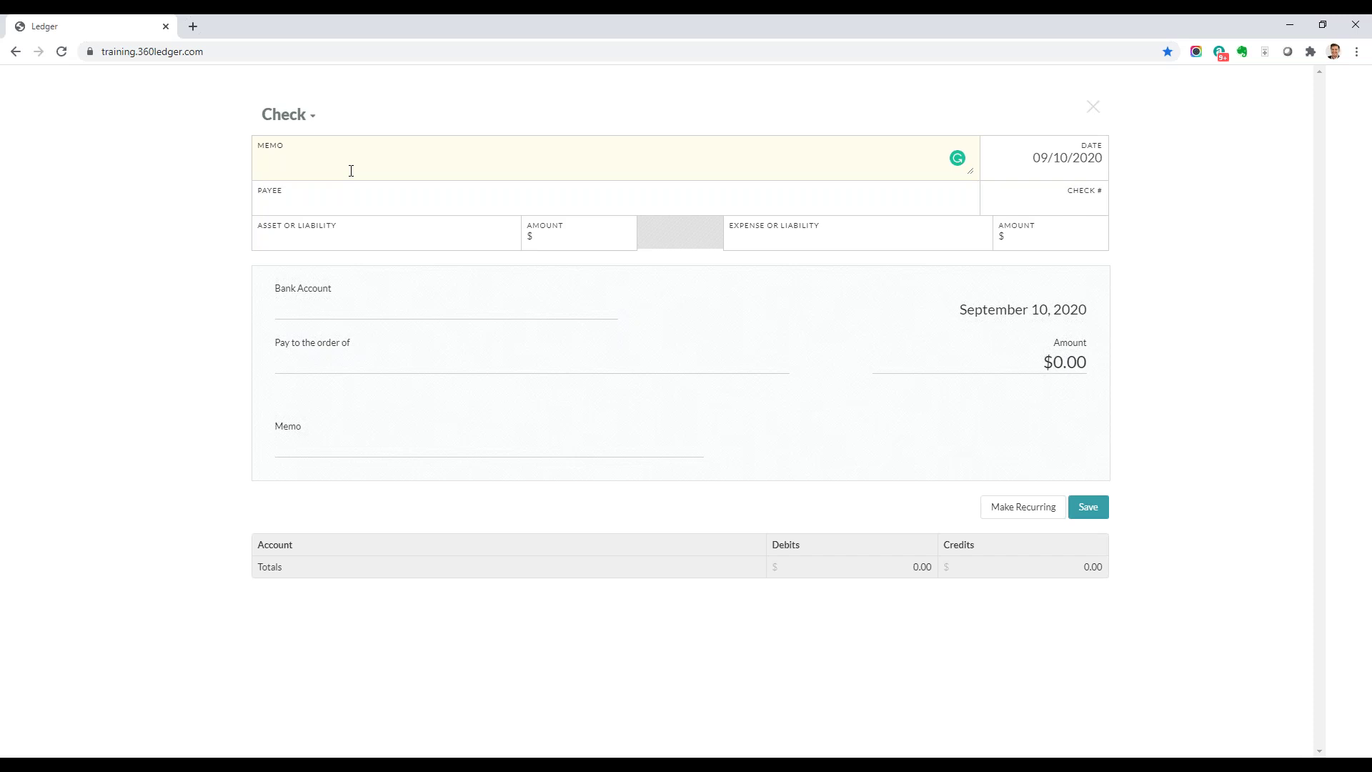
text(New One and R)
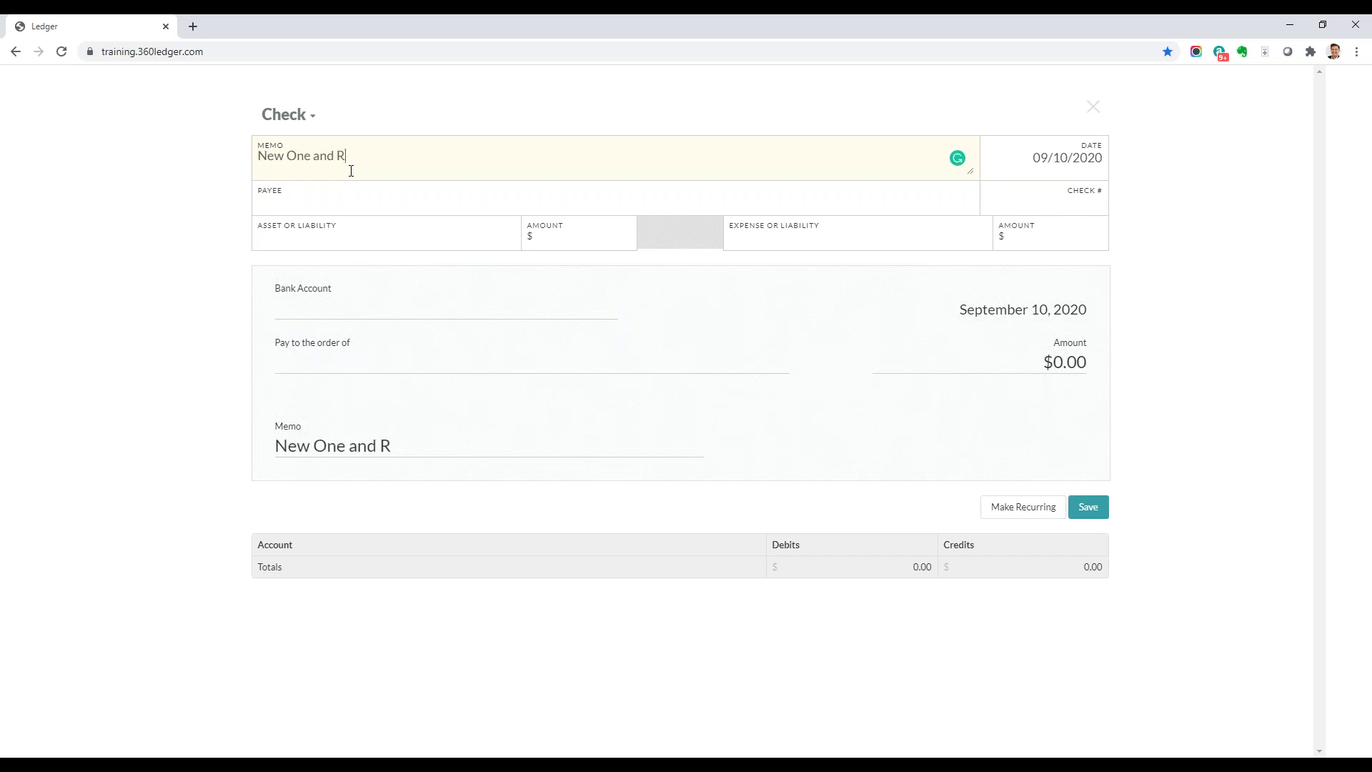
key(BackSpace)
text(All Rejoice Hyu)
key(BackSpace)
text(mnals)
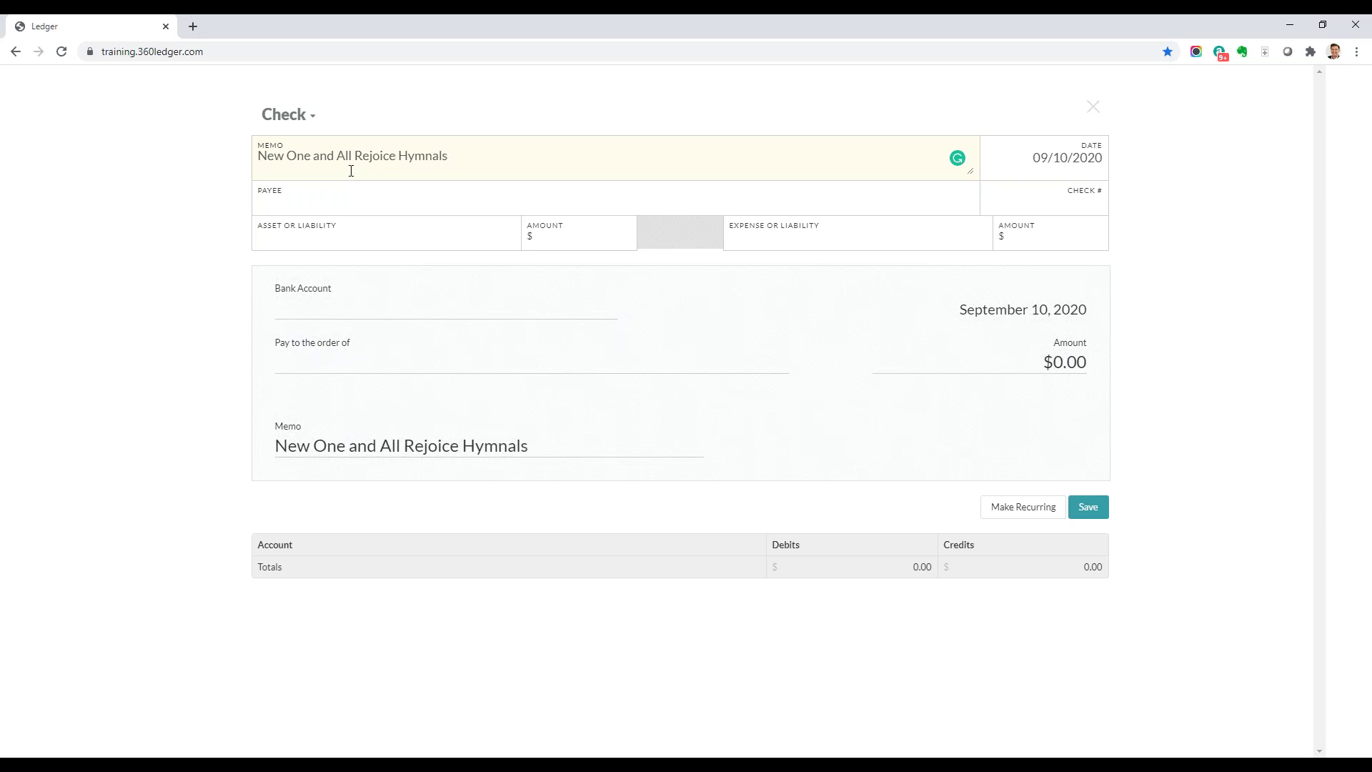
Date the check 09/18/2020 and choose Concordia Publishing House as its payee.
click(1076, 153)
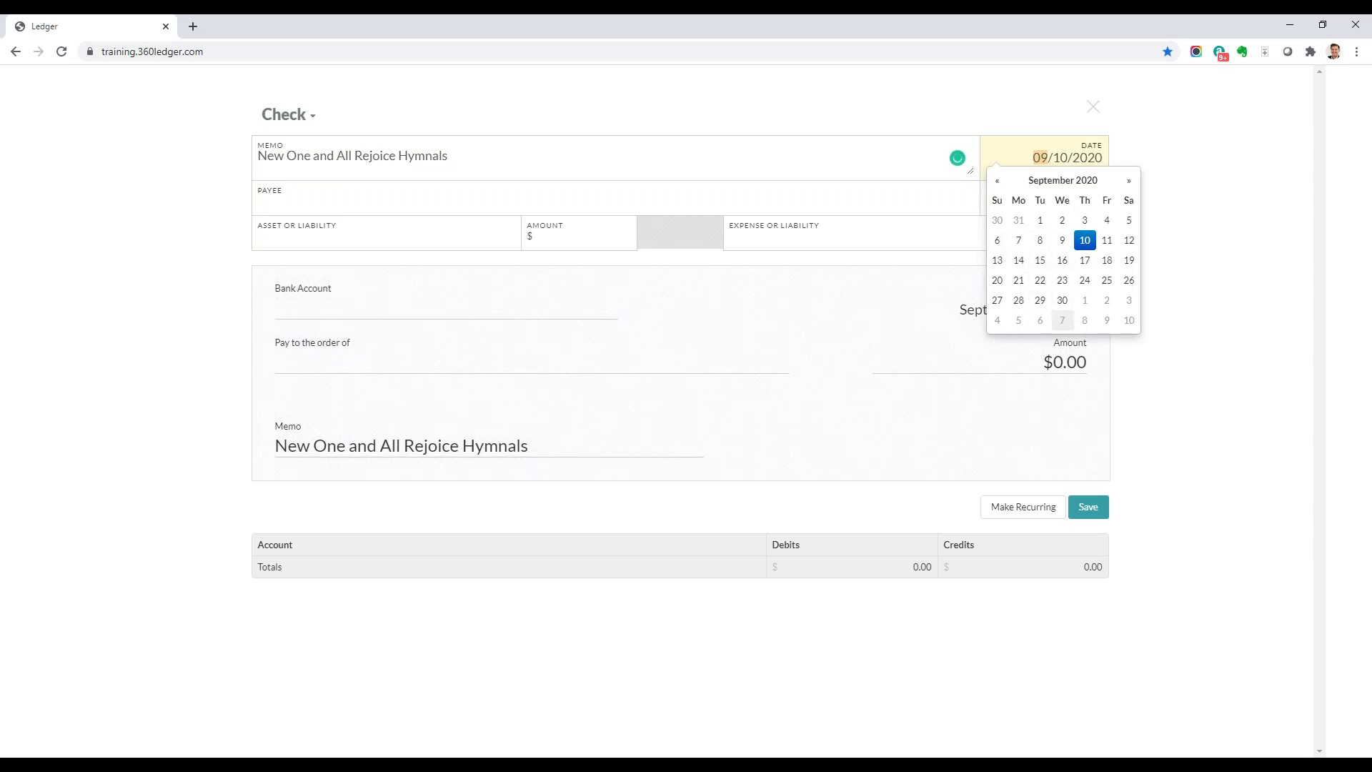
click(1108, 266)
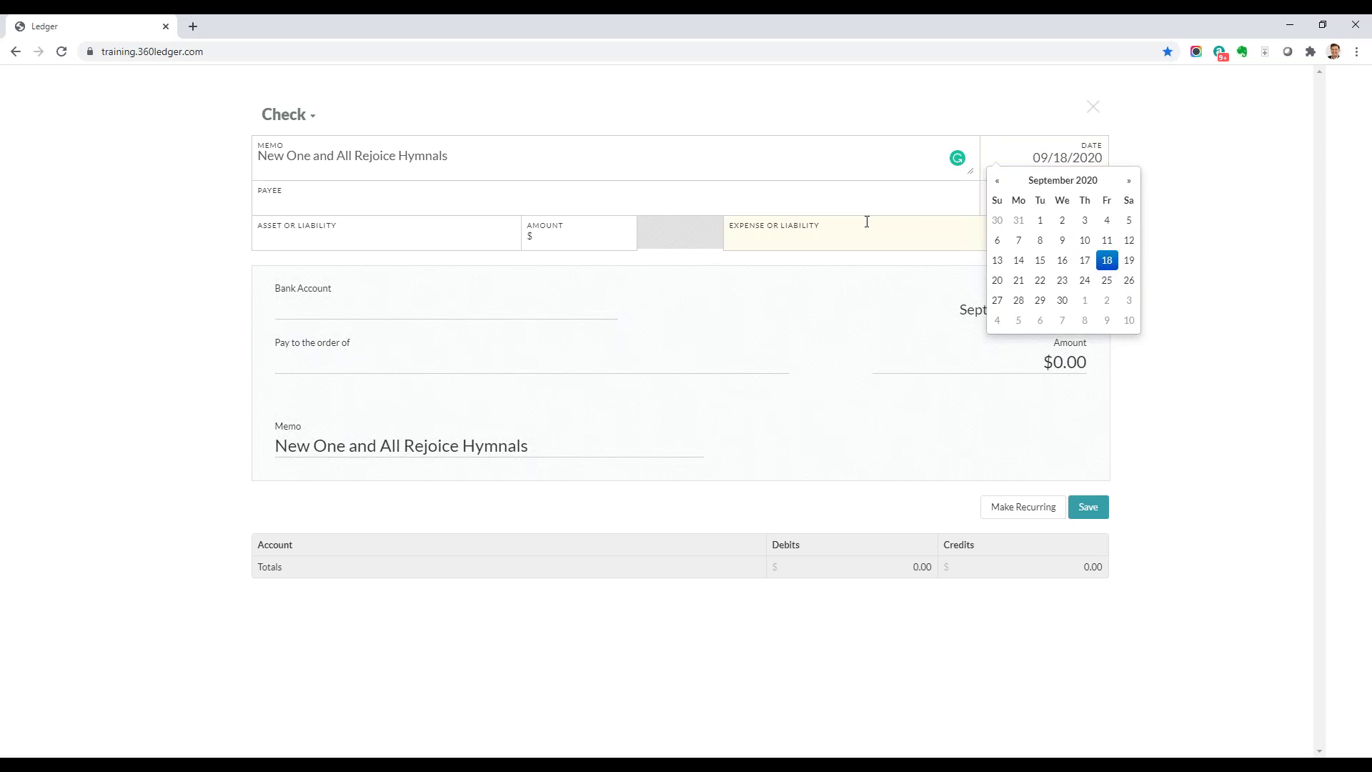
click(685, 200)
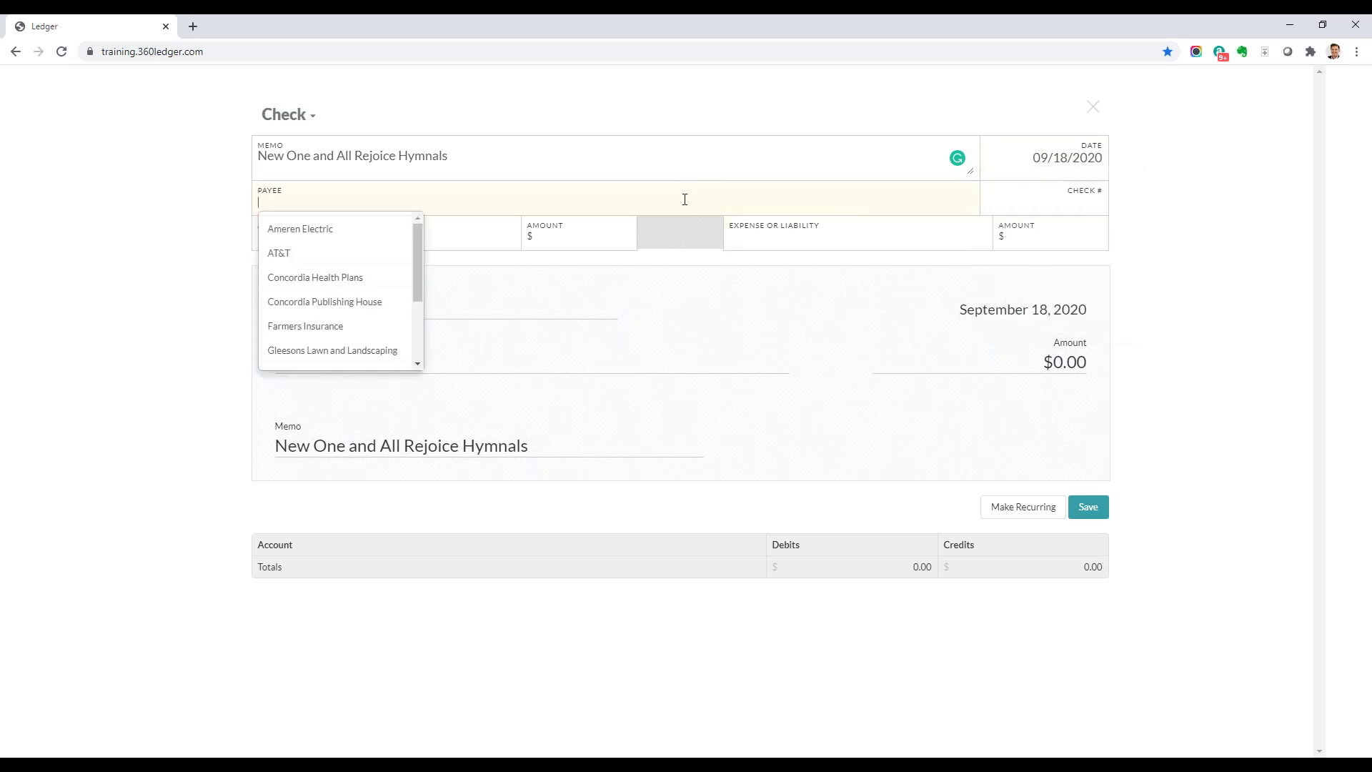
click(333, 304)
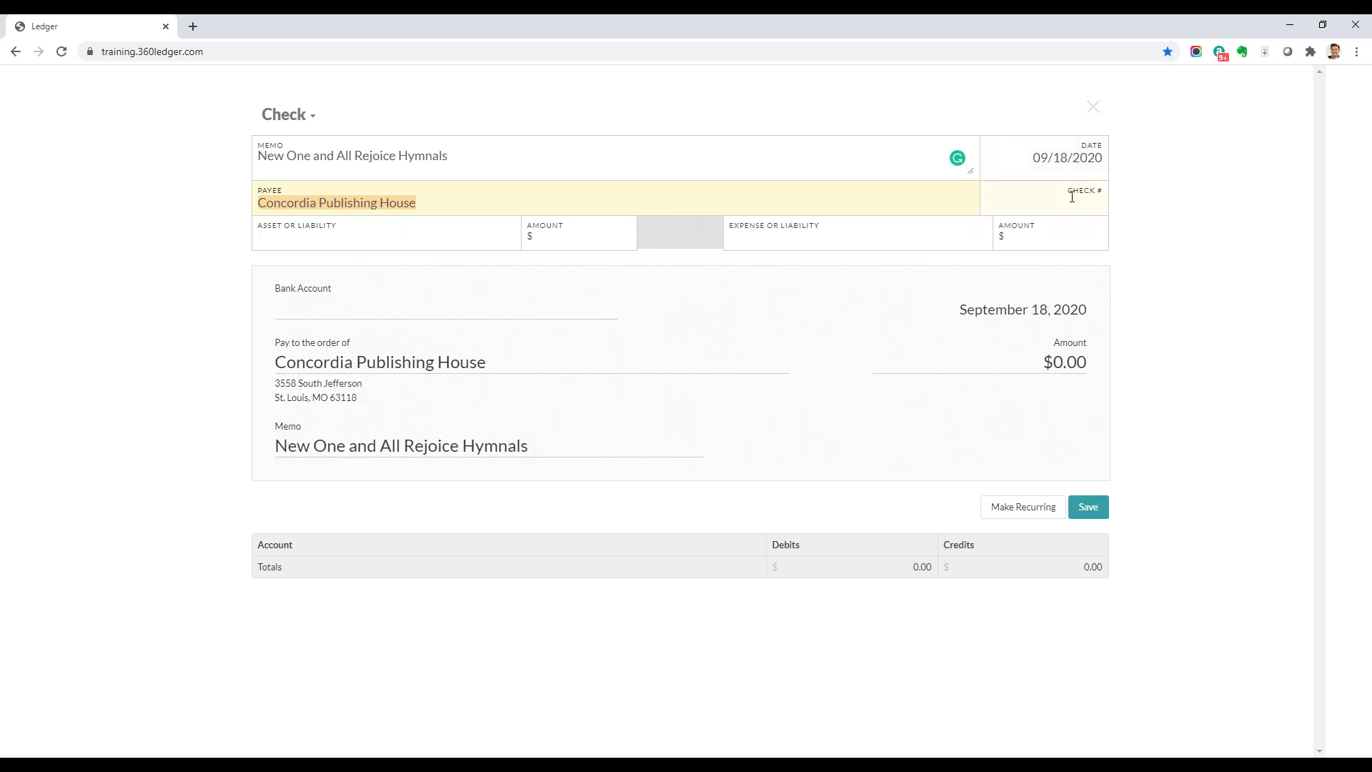
Set the check number to 12570 and draw 360 from the Unrestricted (Checking Account) asset account.
click(1096, 209)
text(12570)
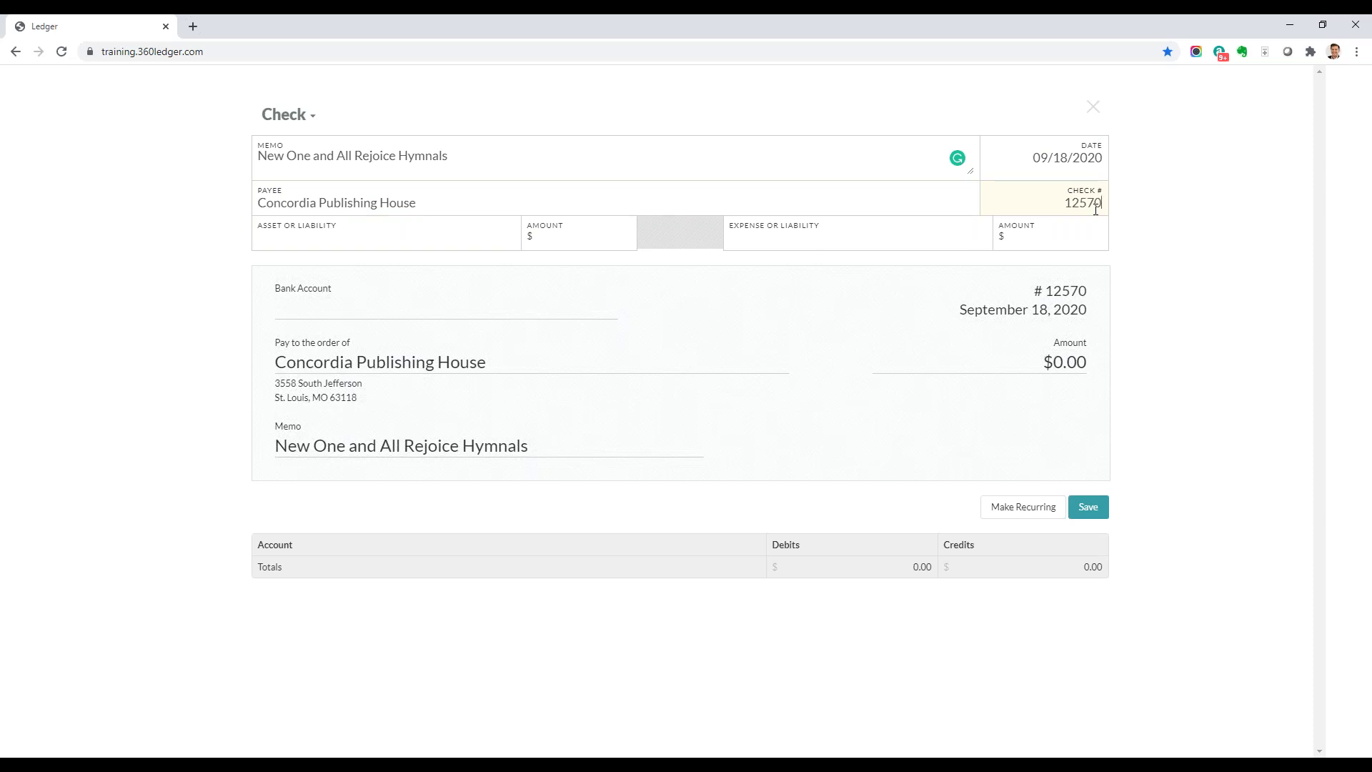
click(383, 238)
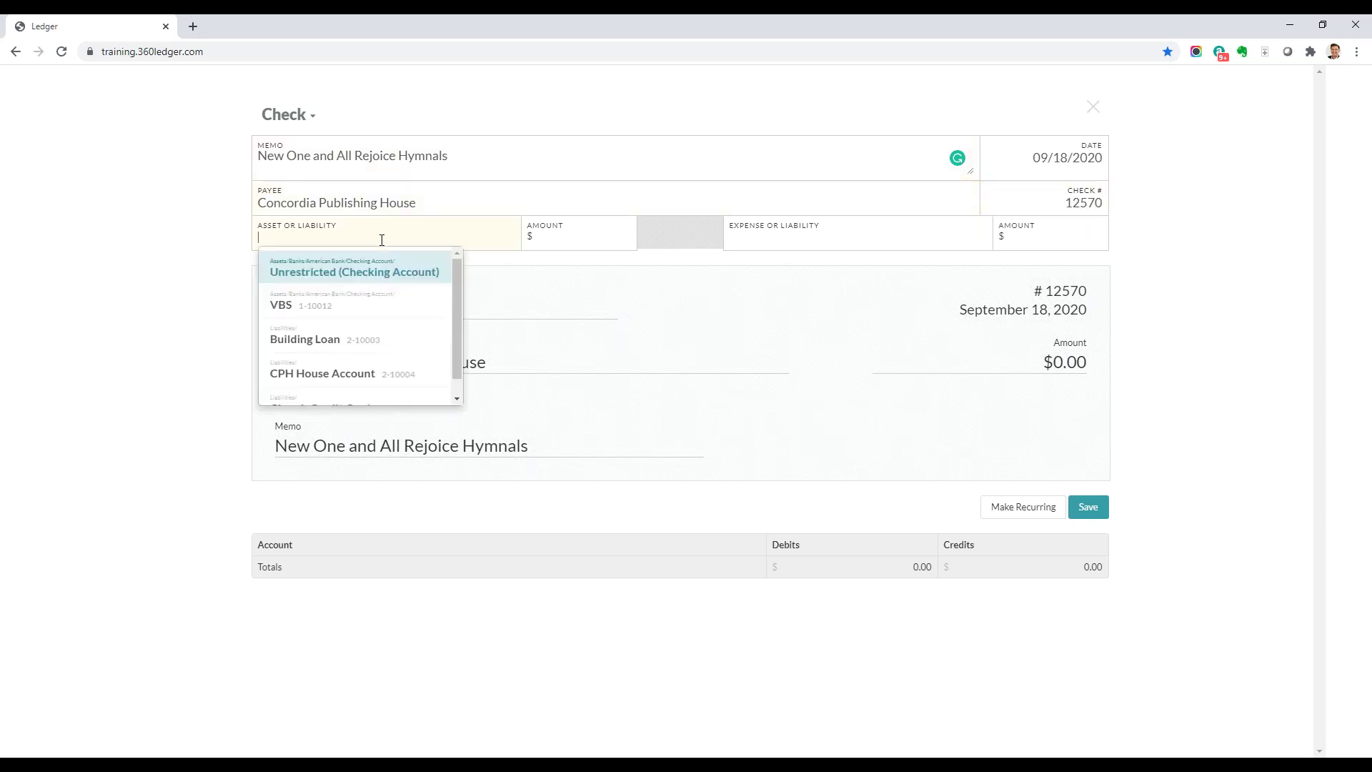
click(330, 280)
click(610, 239)
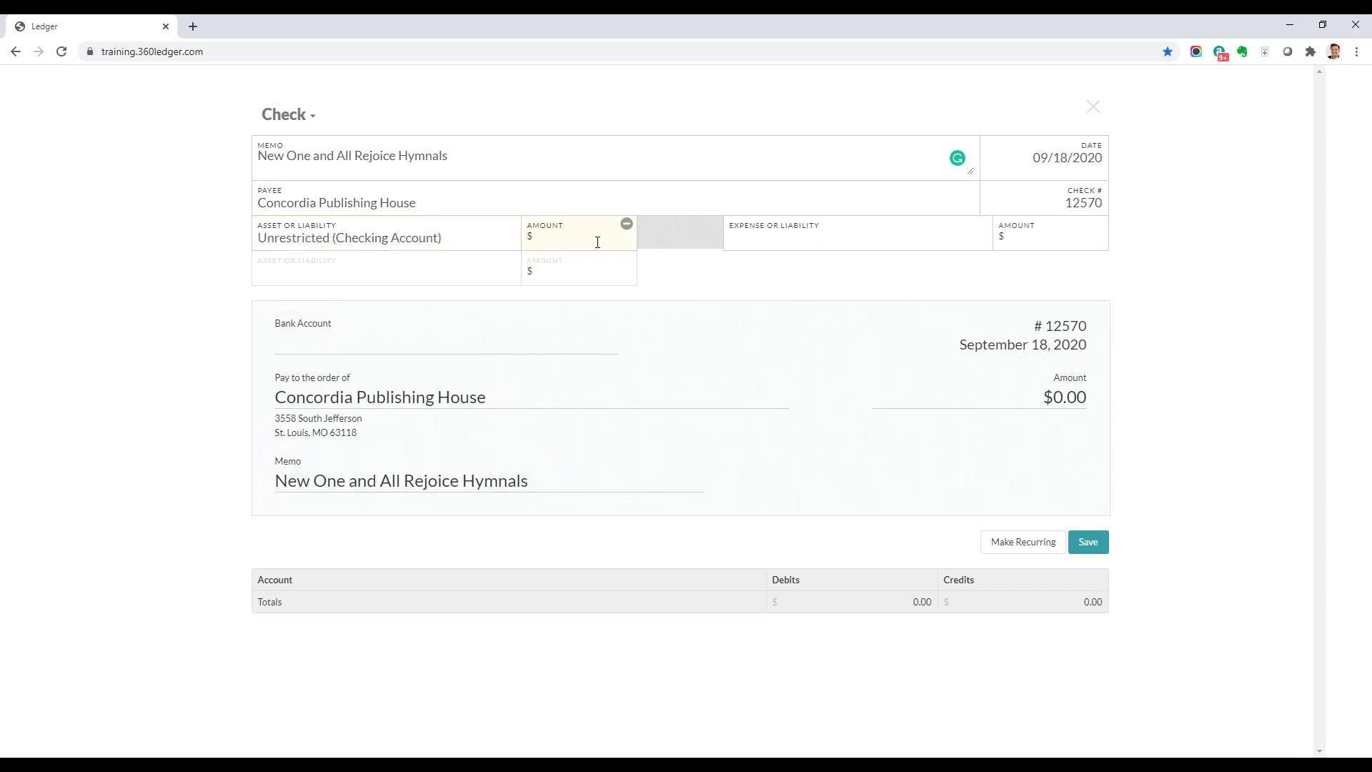
text(360)
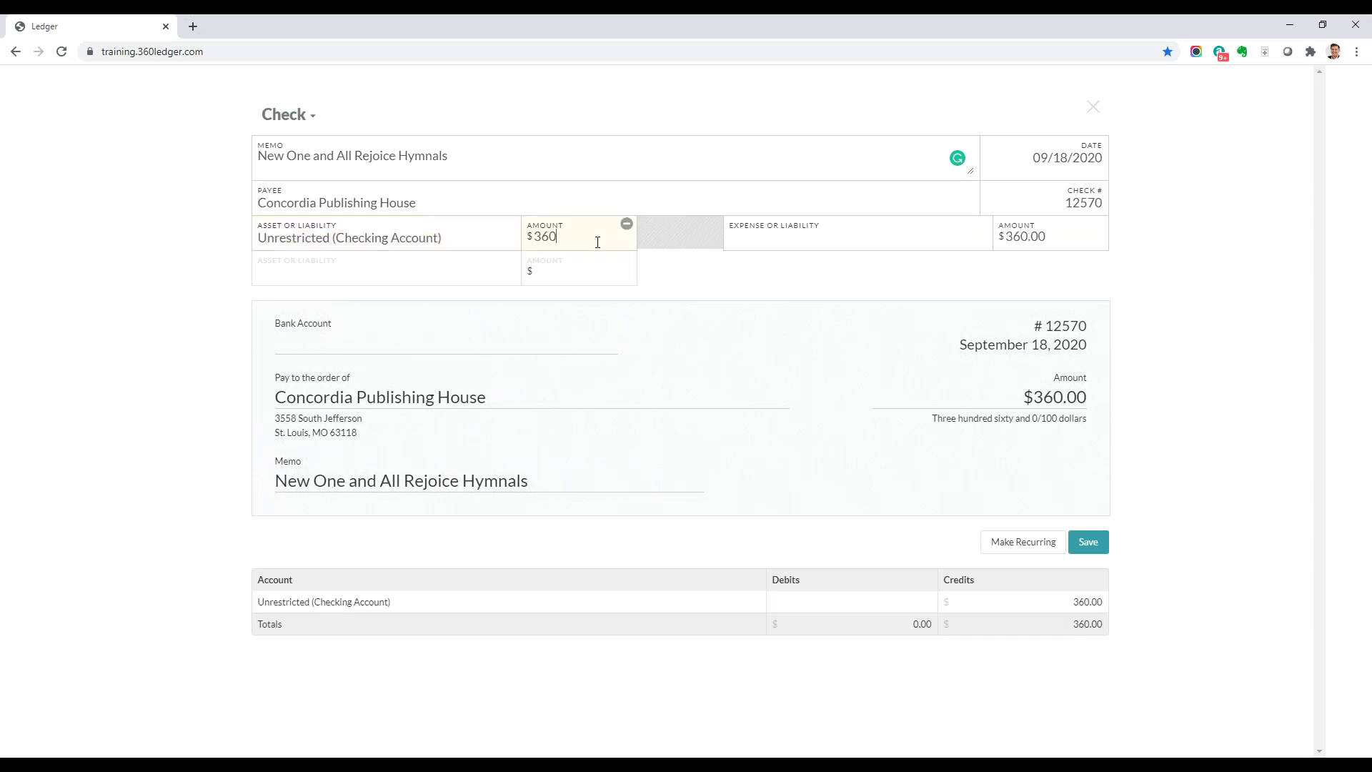
key(Tab)
Assign the check's expense side to Sunday School Ministry and save the check.
click(750, 241)
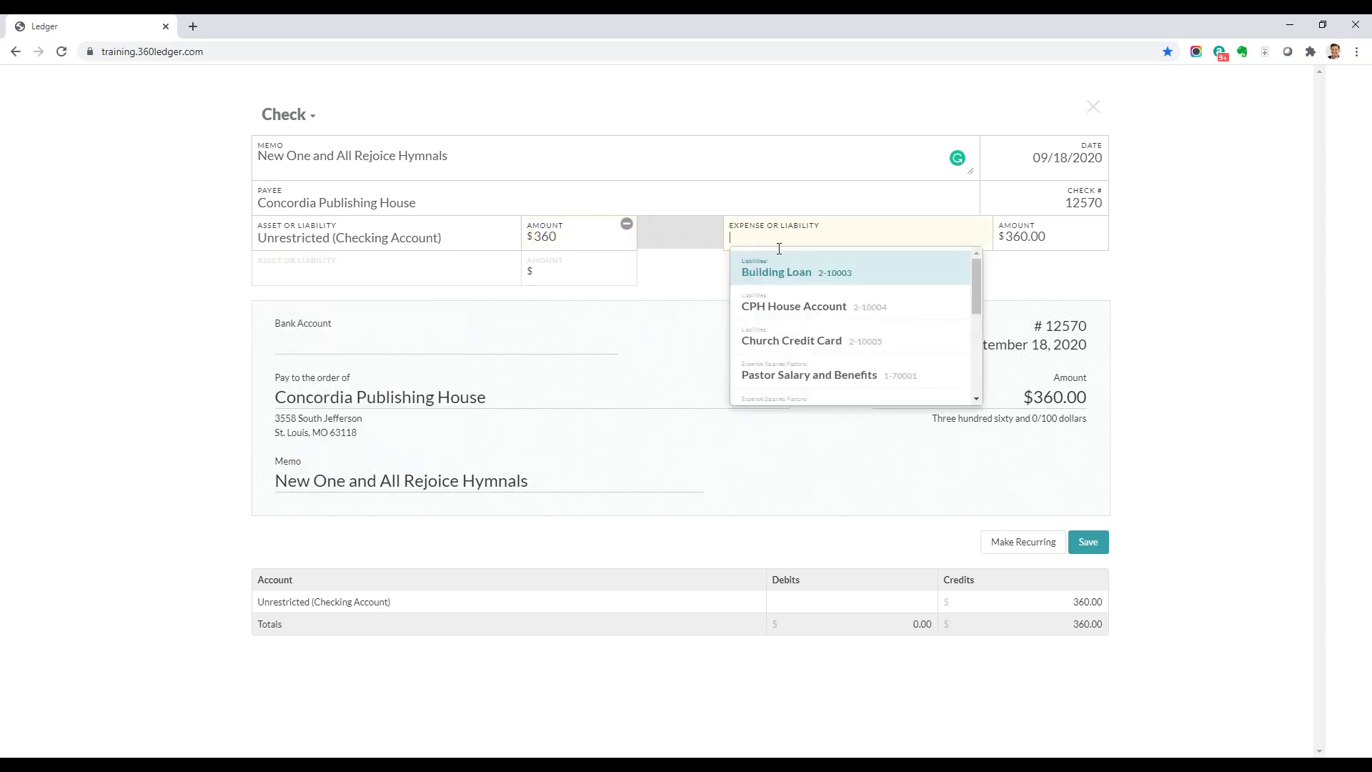
scroll(781, 278, down, 4)
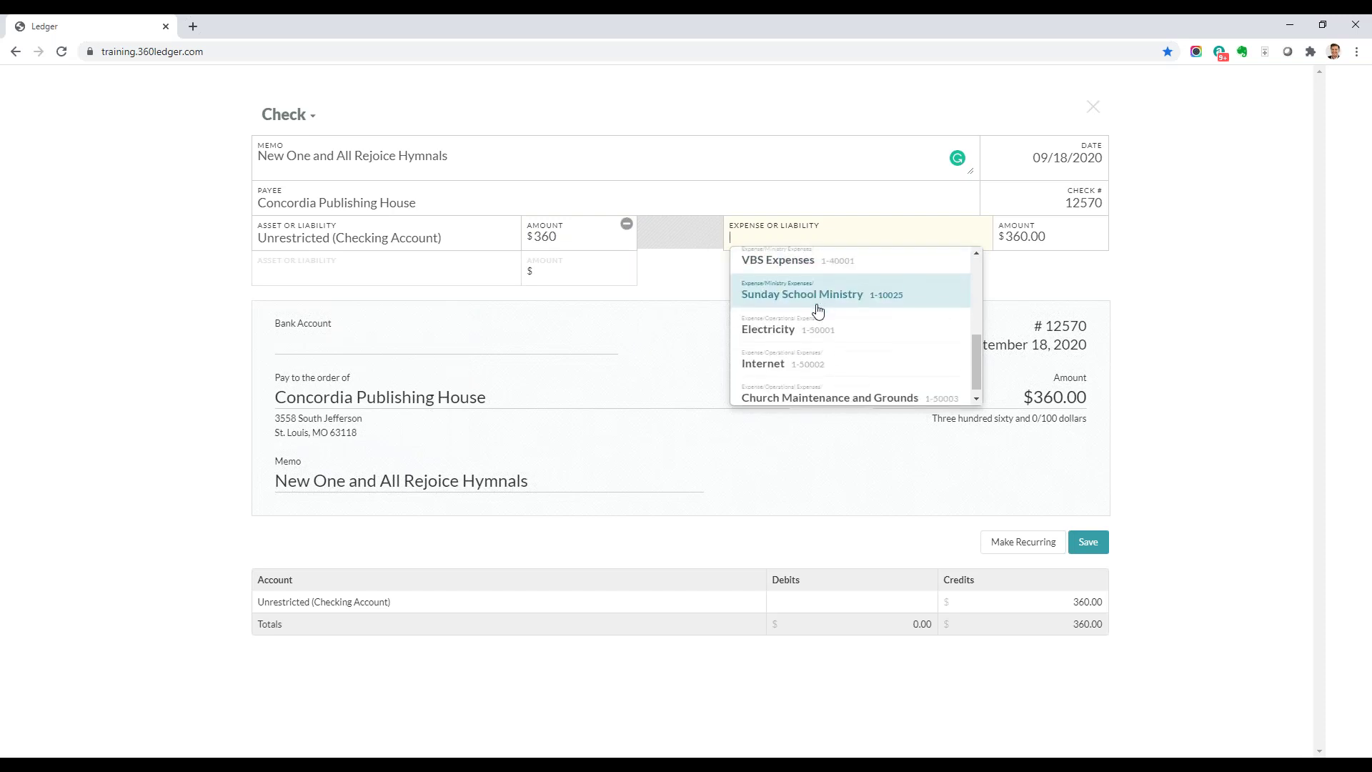
scroll(818, 303, down, 1)
scroll(818, 270, up, 2)
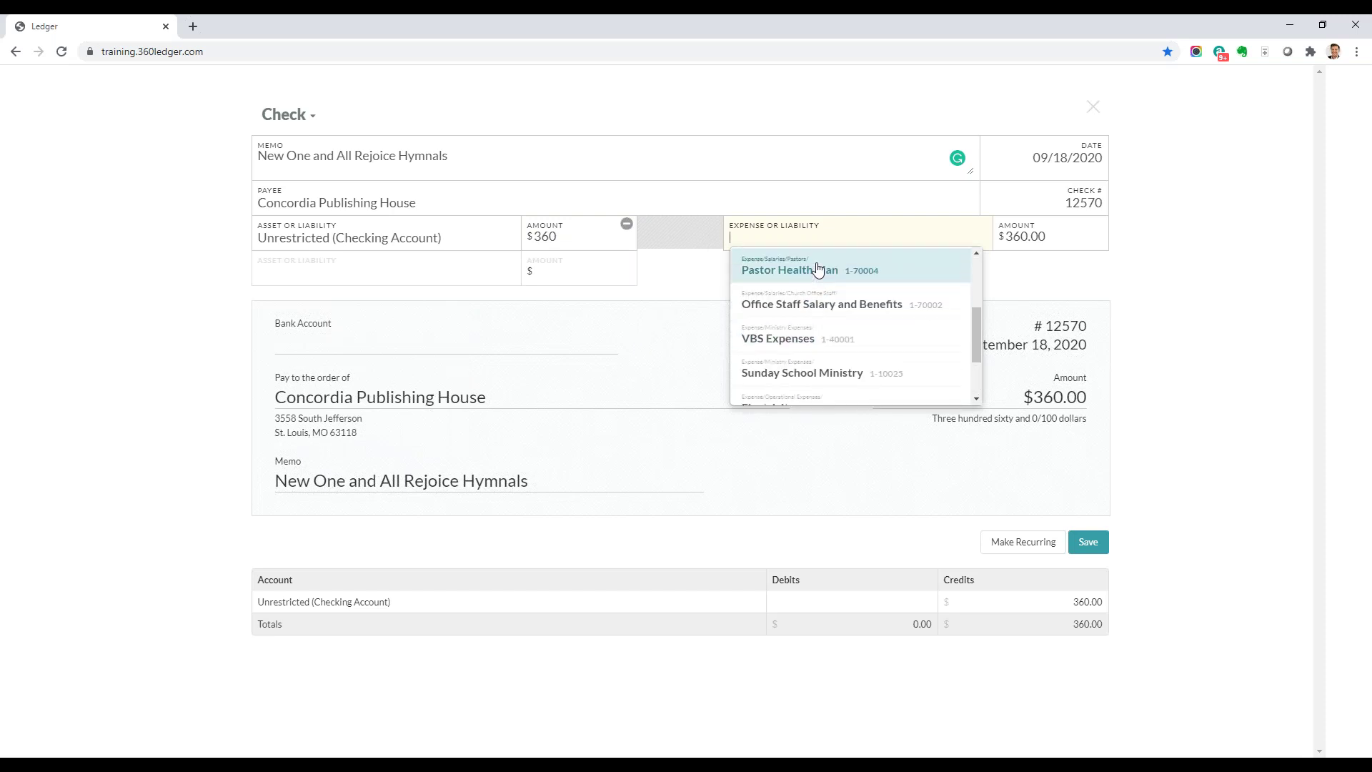
scroll(812, 272, down, 2)
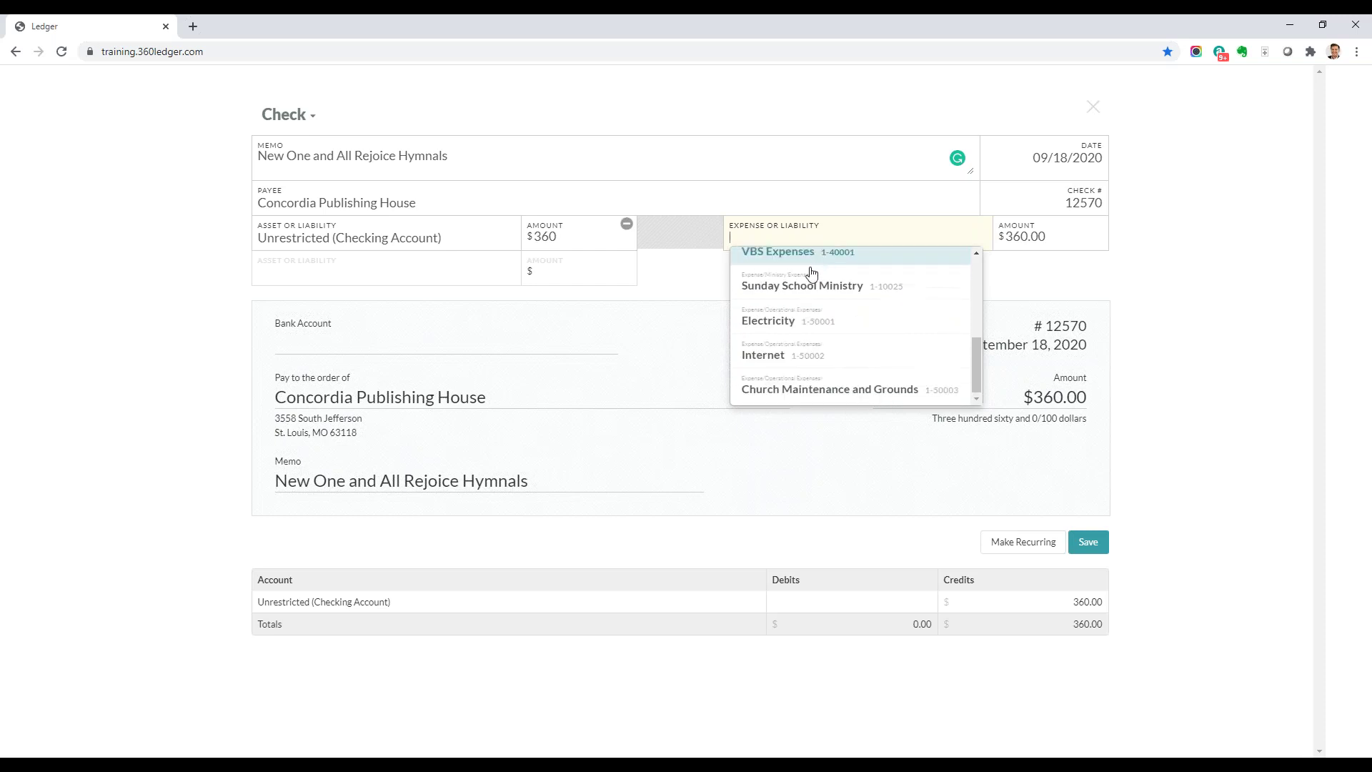
click(771, 295)
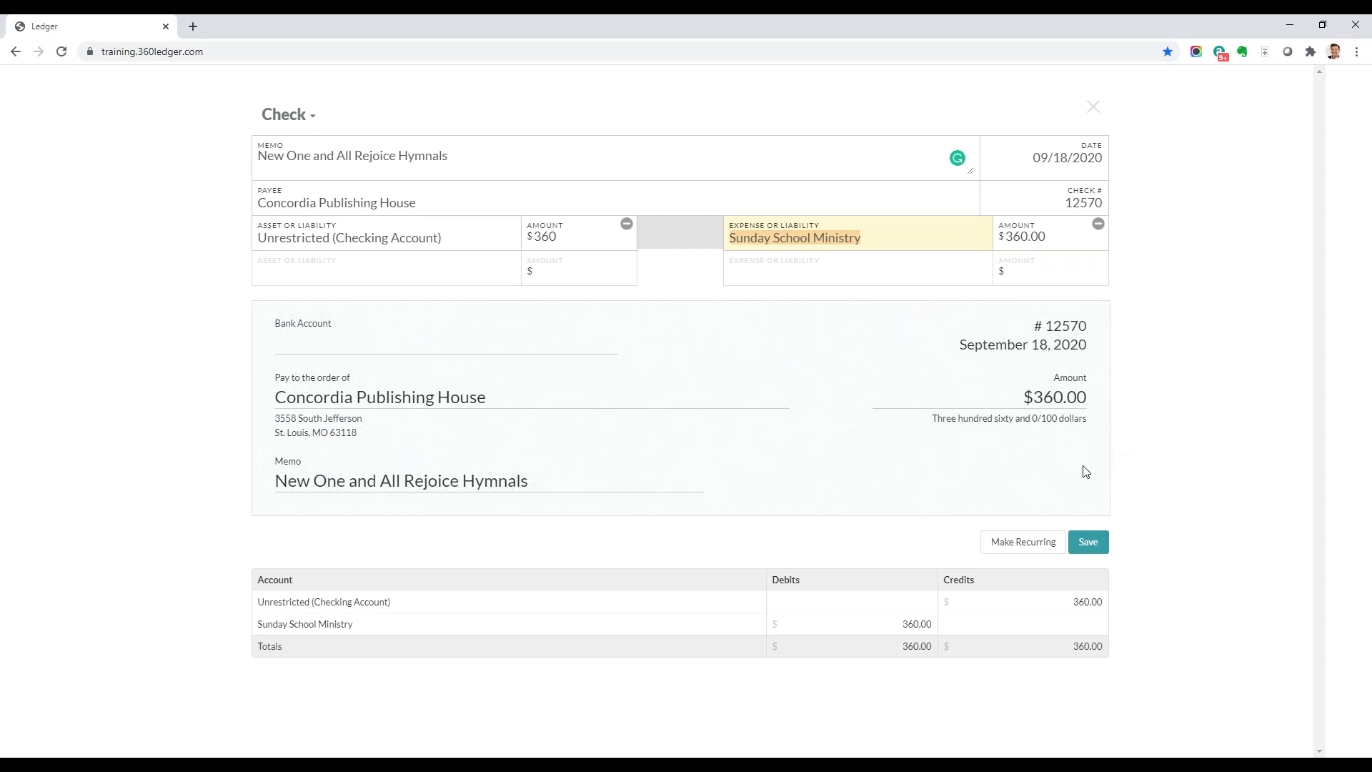
click(1089, 544)
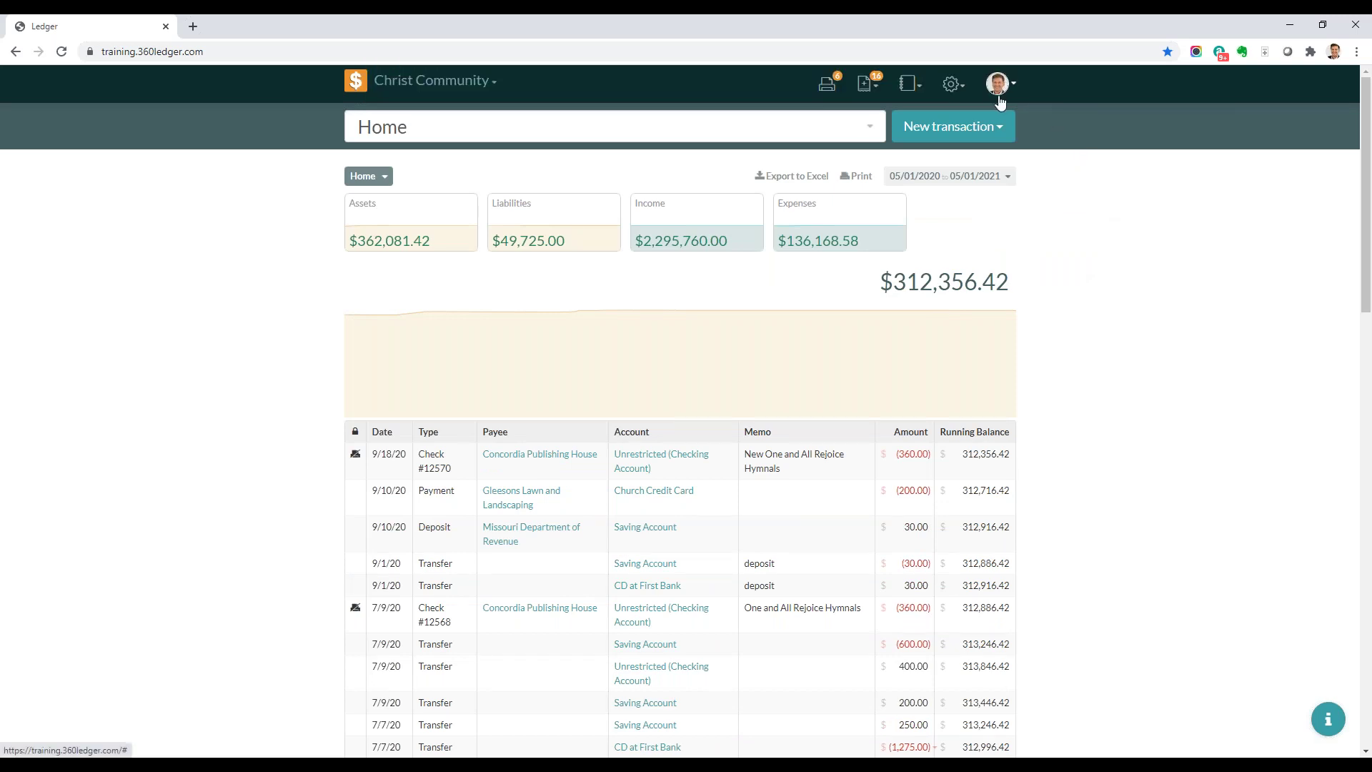
Open the print view of check 12570 from the print queue and examine its full layout, including both stubs.
click(831, 86)
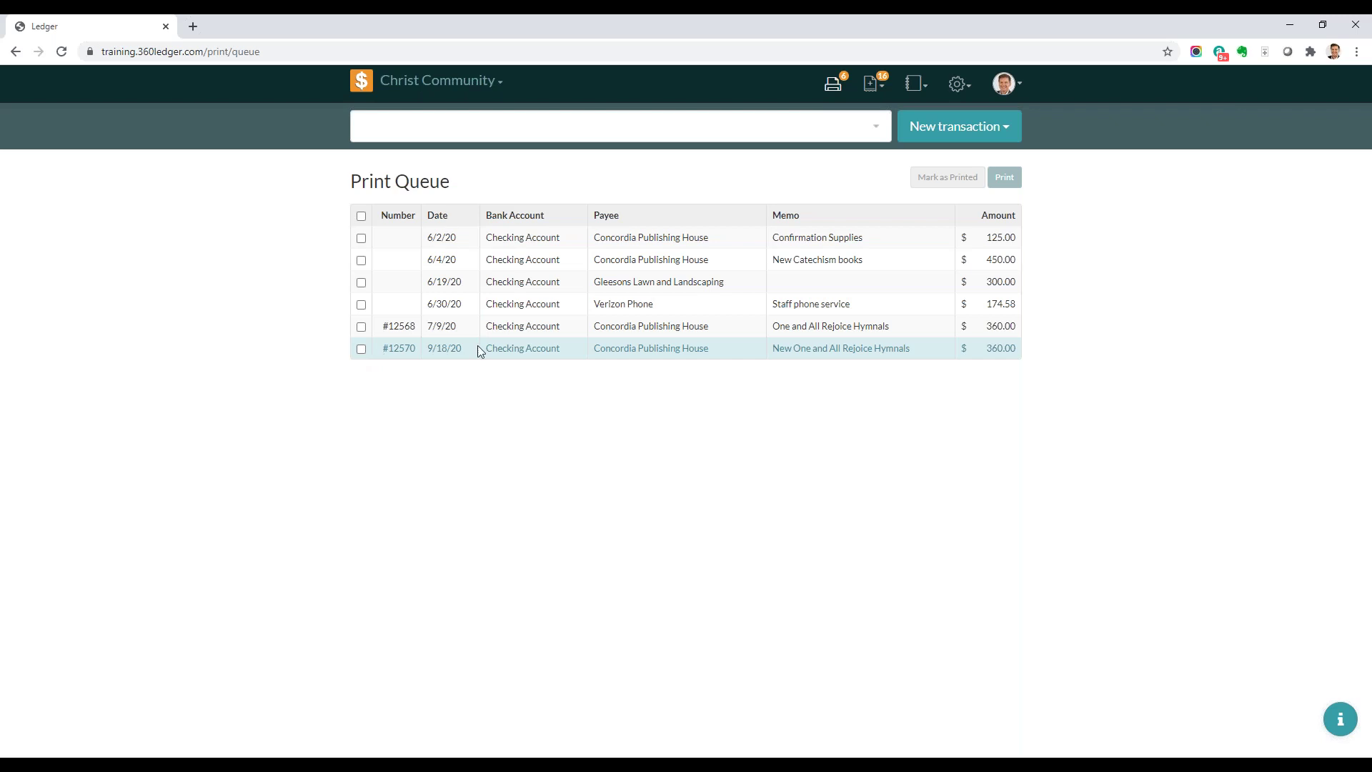
double_click(396, 349)
click(361, 349)
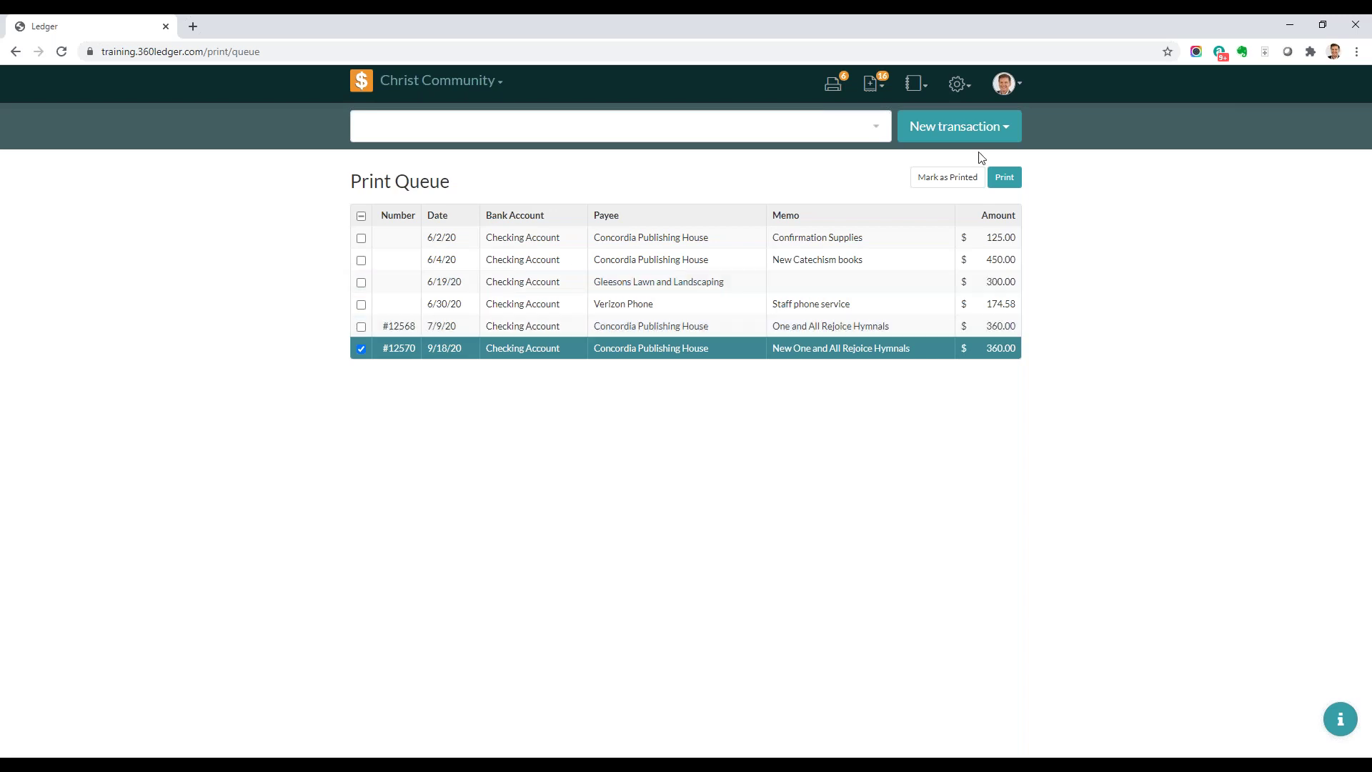
click(1005, 179)
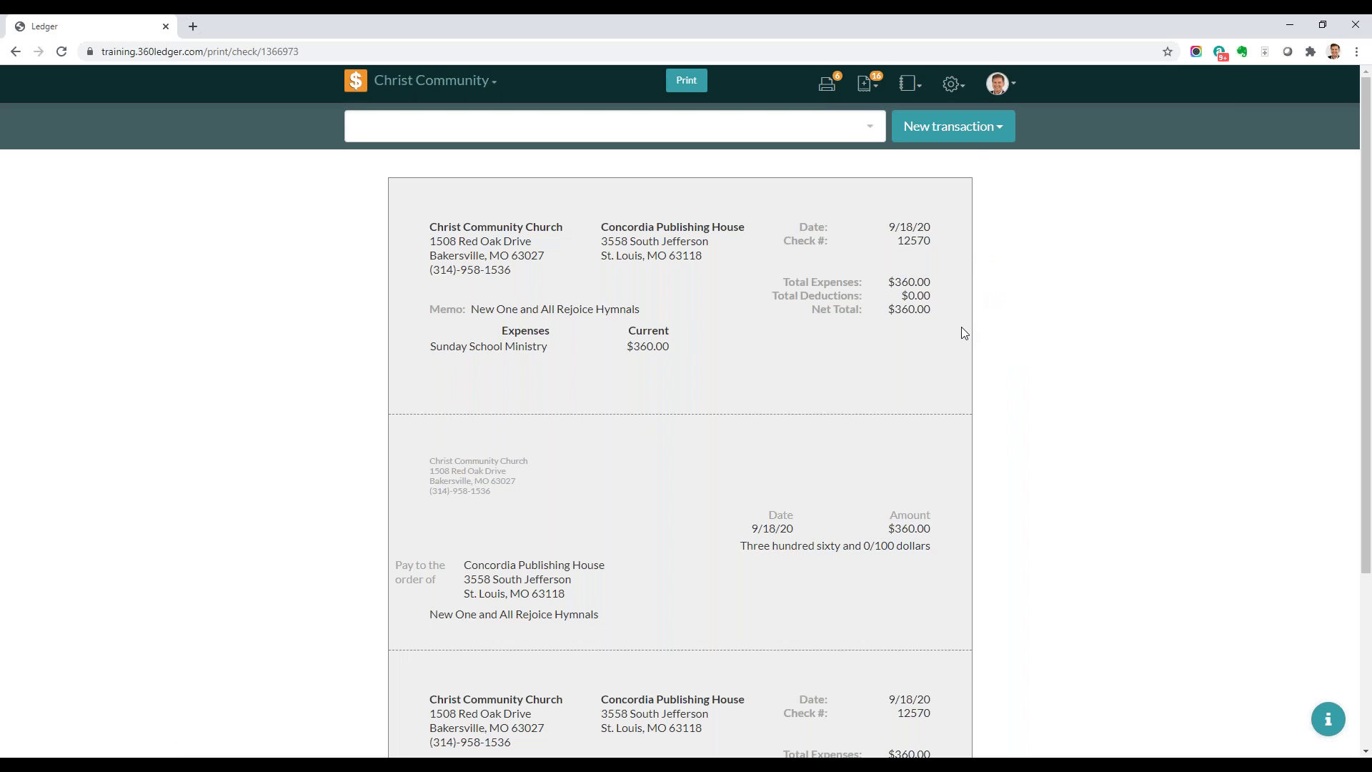
scroll(963, 327, down, 3)
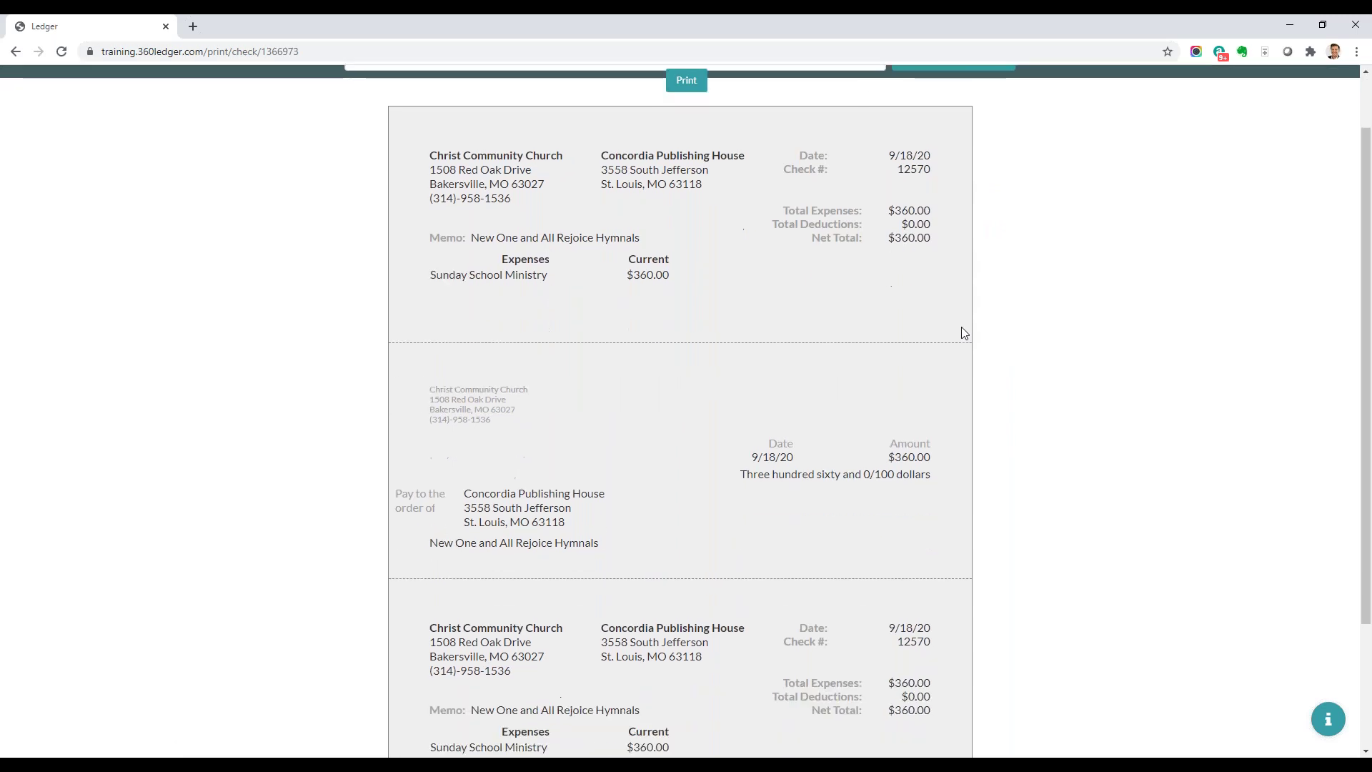
scroll(963, 328, down, 1)
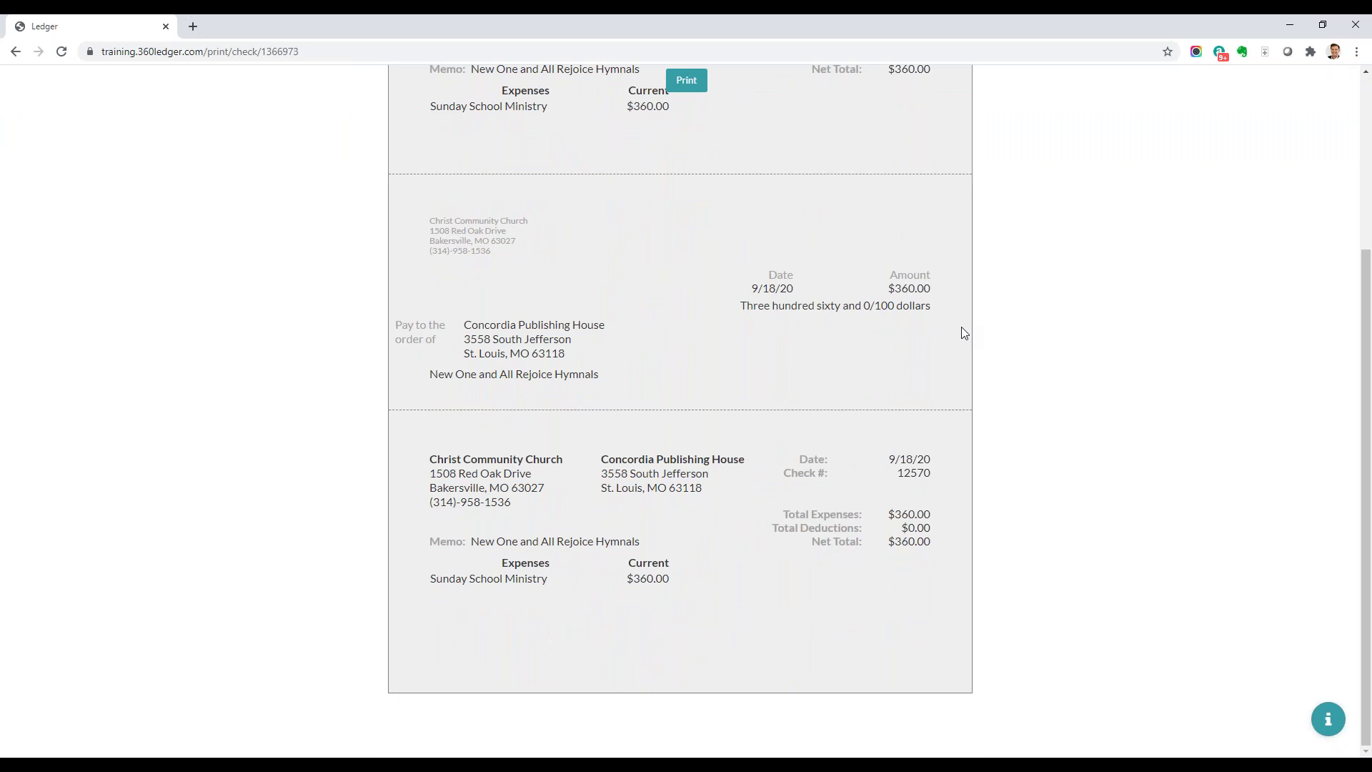
scroll(962, 328, up, 3)
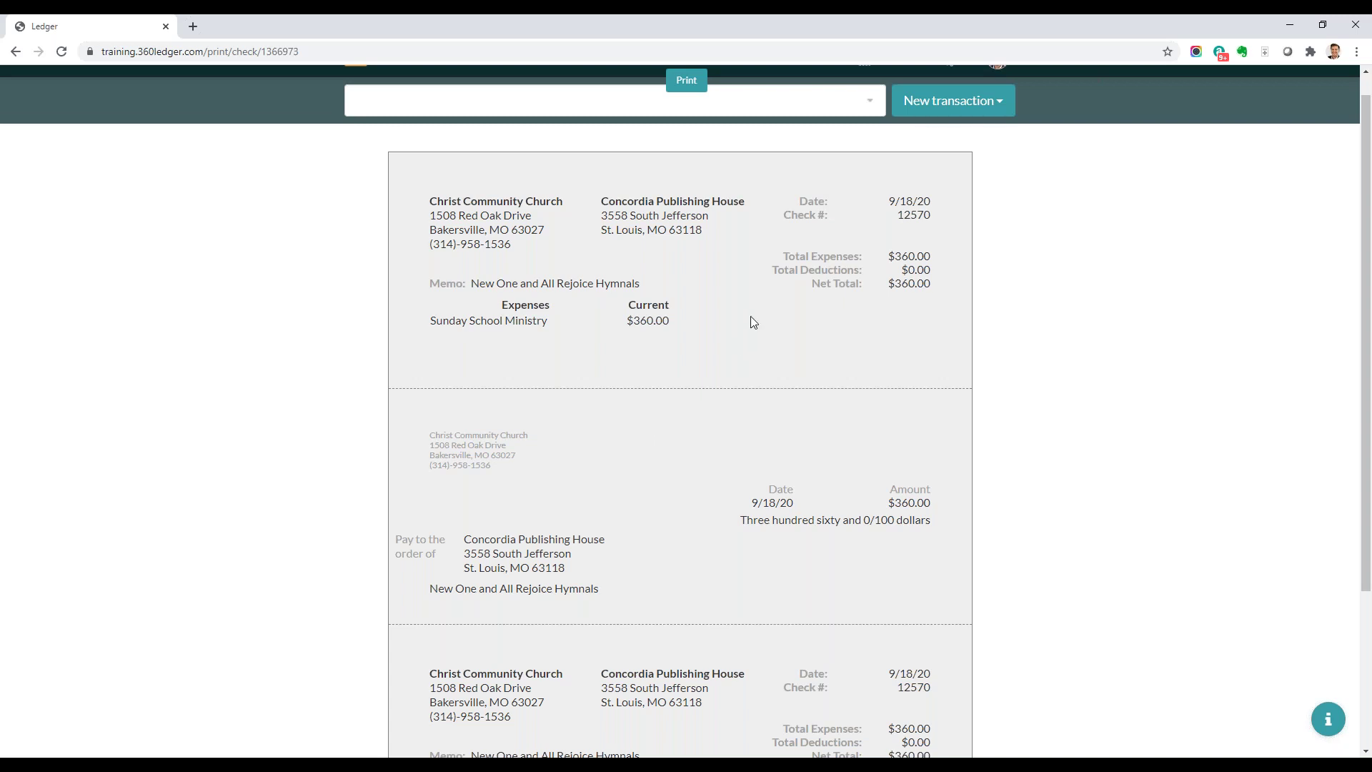
scroll(751, 317, down, 3)
scroll(750, 315, up, 3)
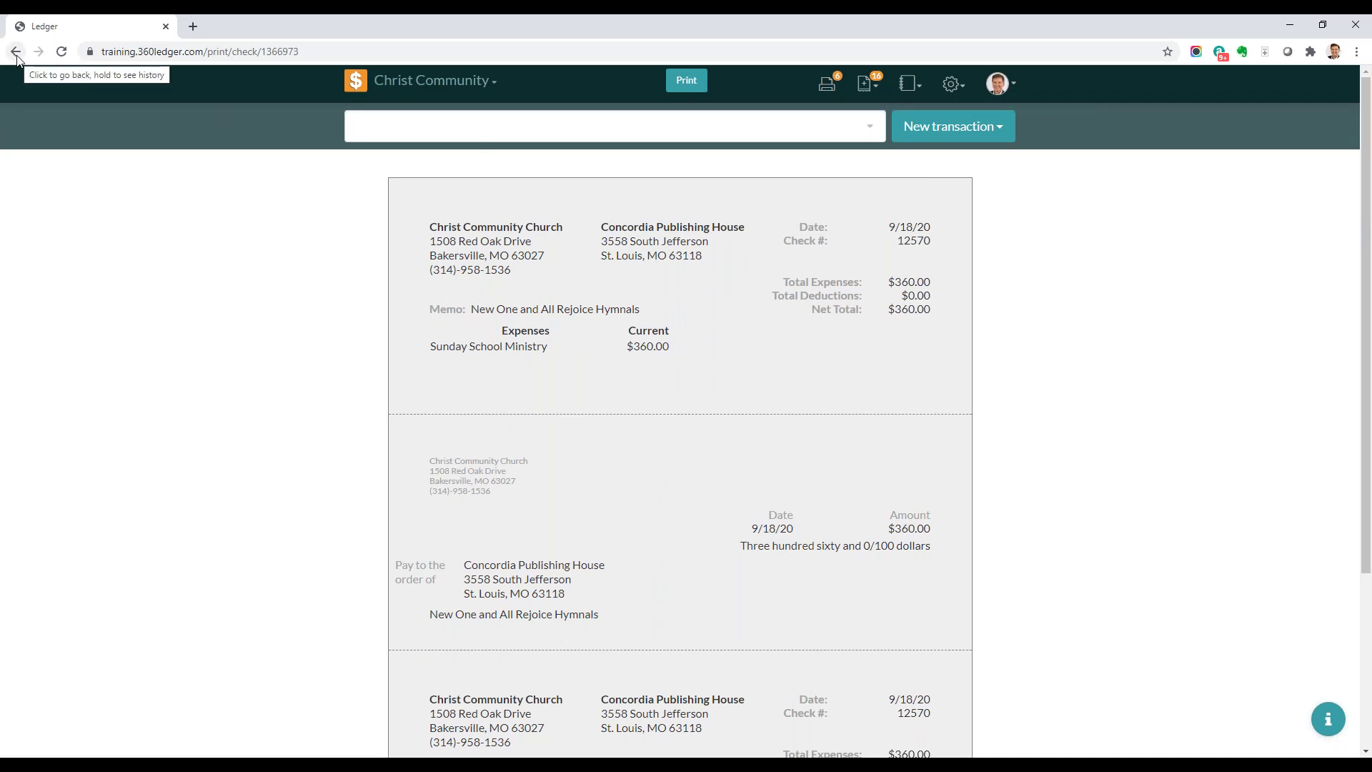
Return to the Home register and start a new journal entry with the memo "bank service fee".
click(356, 82)
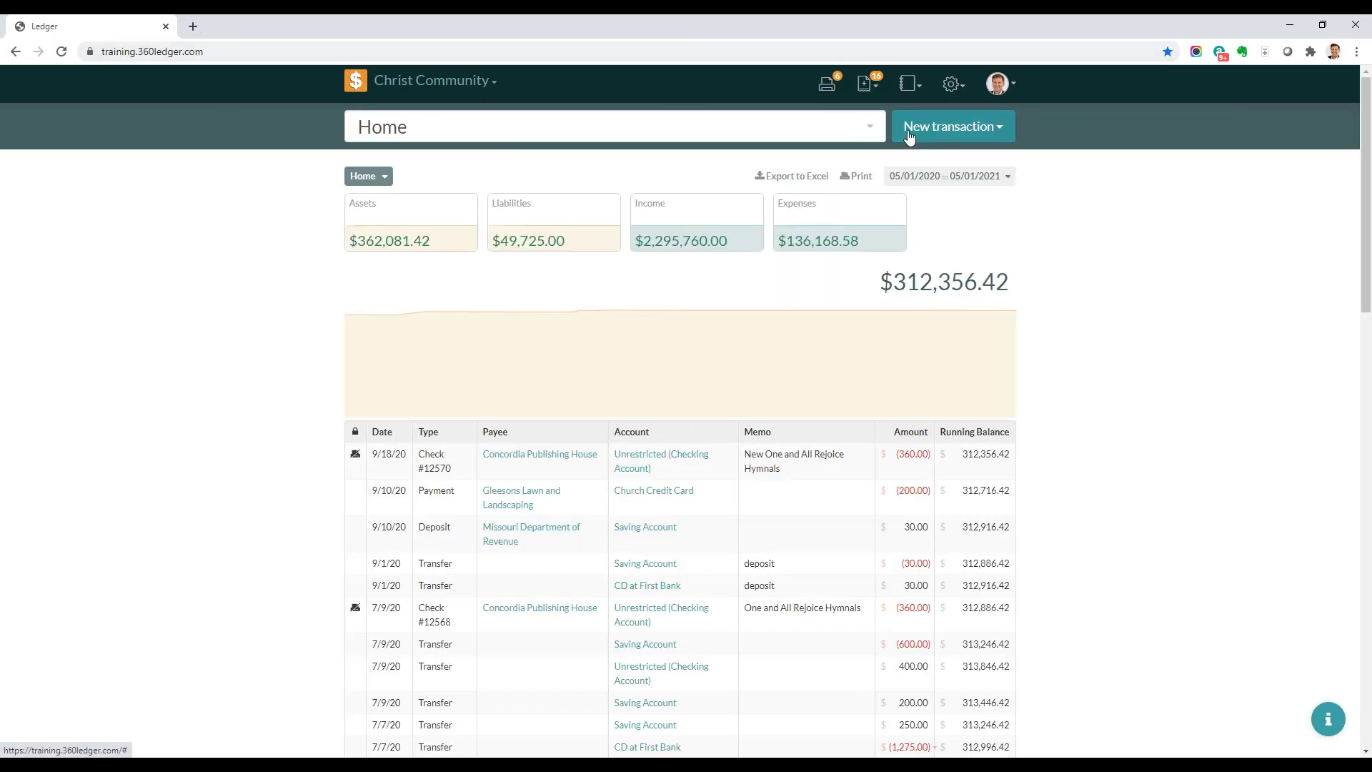
click(997, 138)
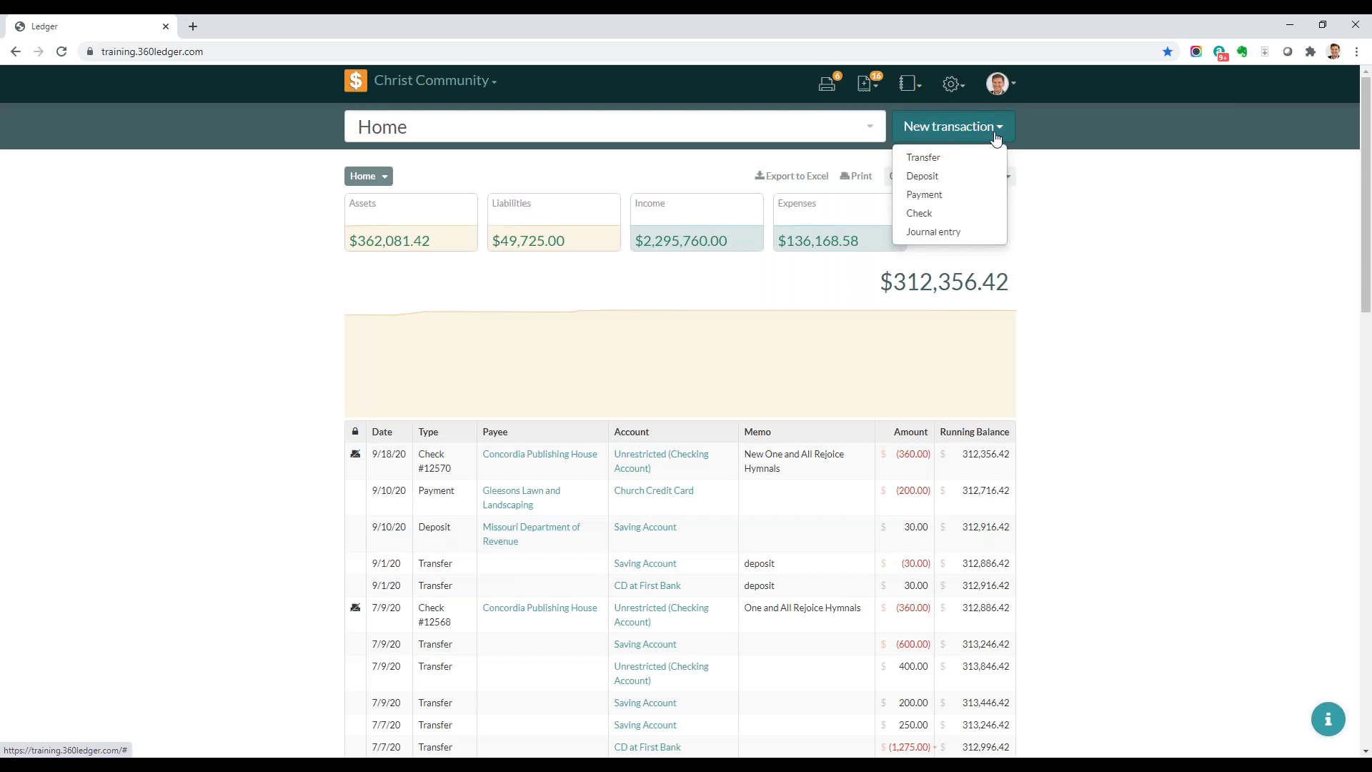
click(914, 234)
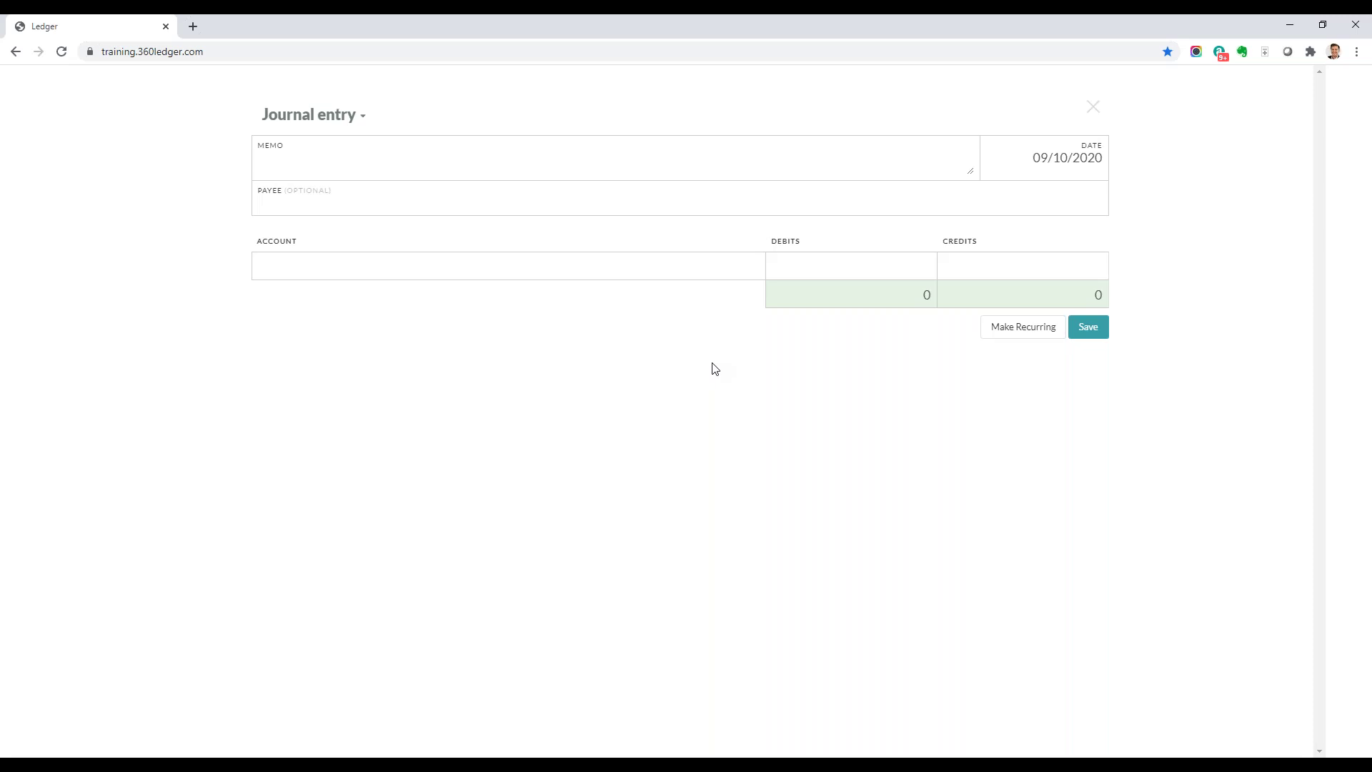
click(405, 148)
text(bank service fee)
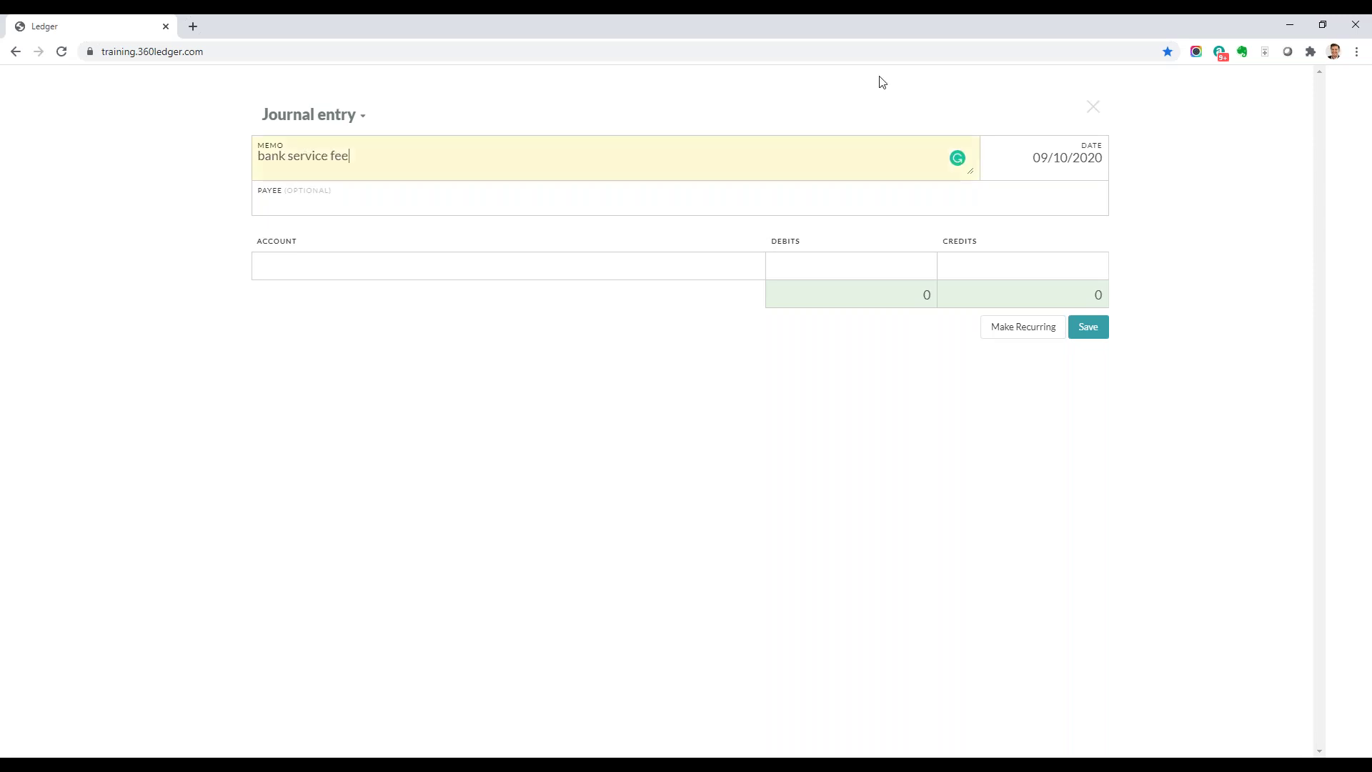
Choose Farmers Insurance as the journal entry's payee.
click(295, 204)
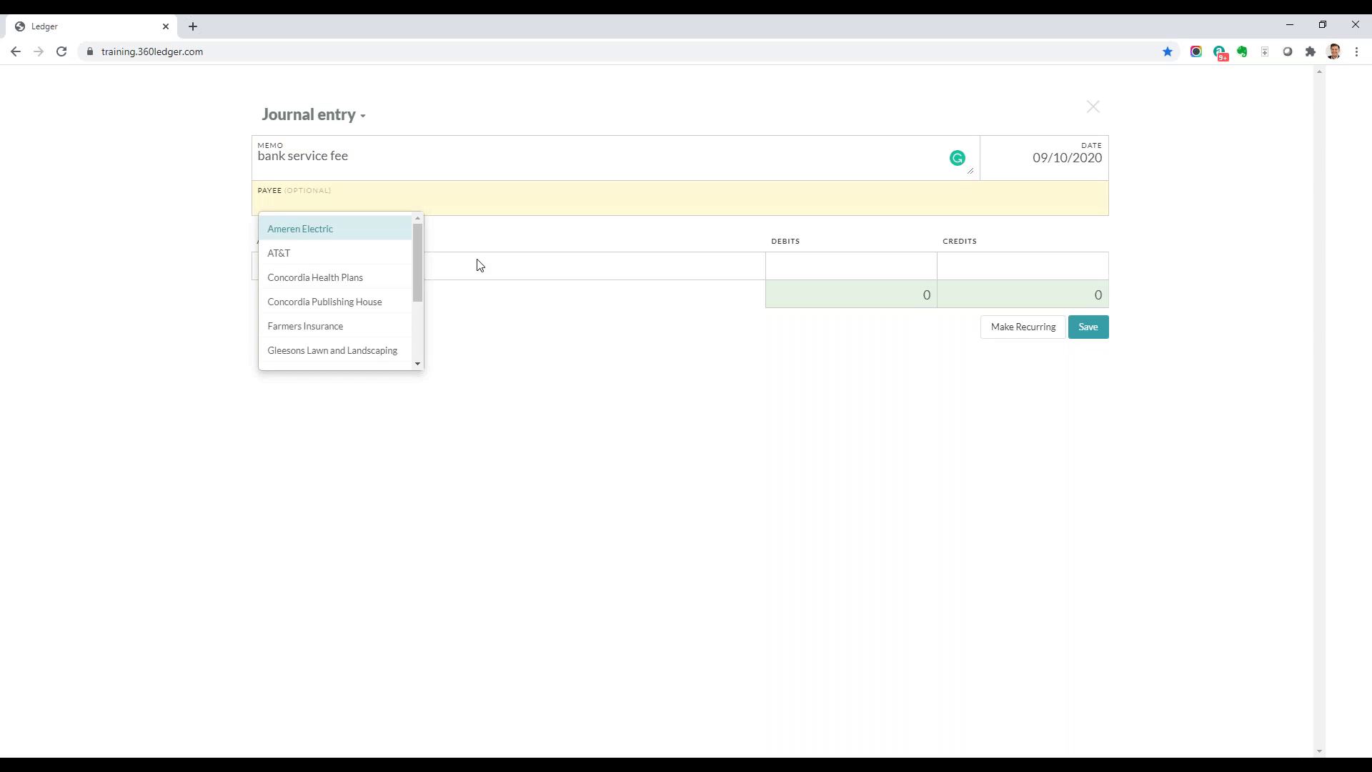
click(563, 385)
click(363, 205)
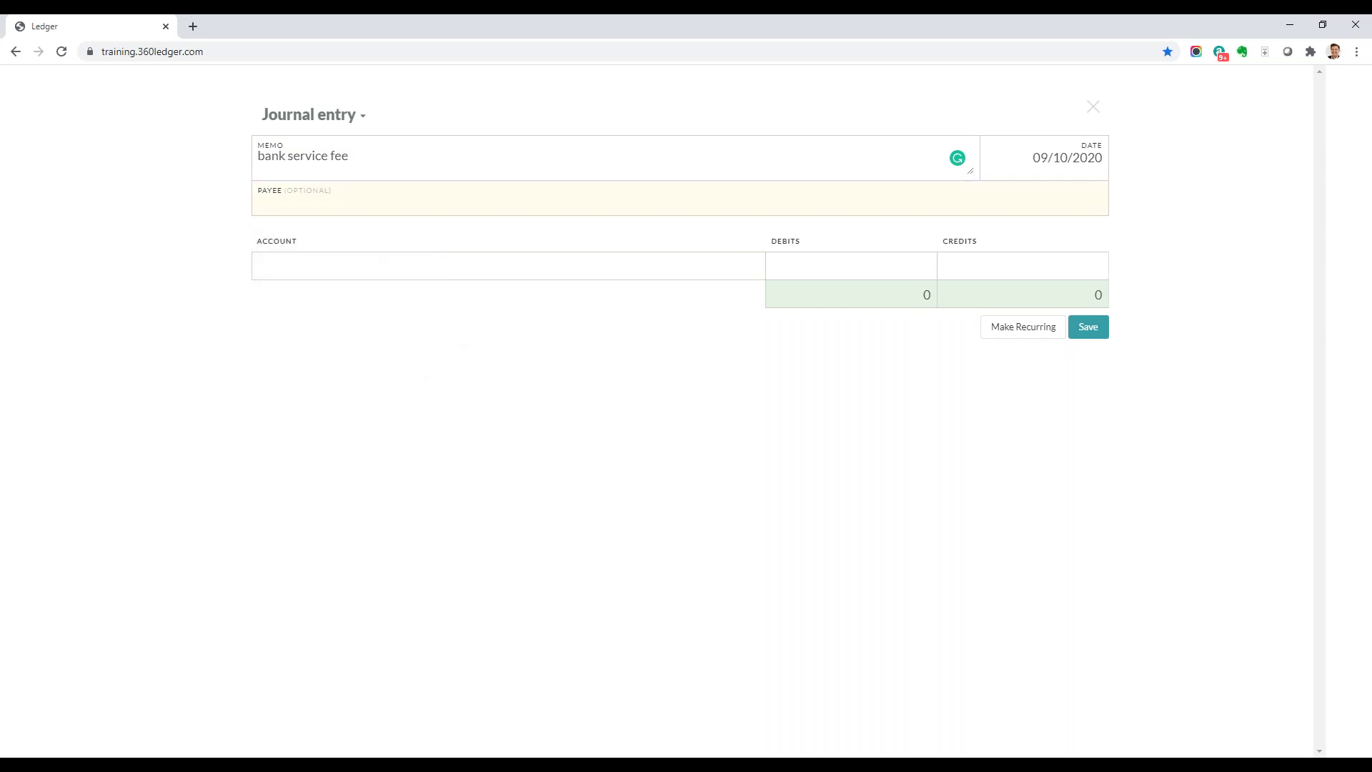
click(375, 197)
mouse_move(418, 268)
mouse_down()
mouse_move(420, 336)
mouse_move(418, 278)
mouse_up()
click(301, 288)
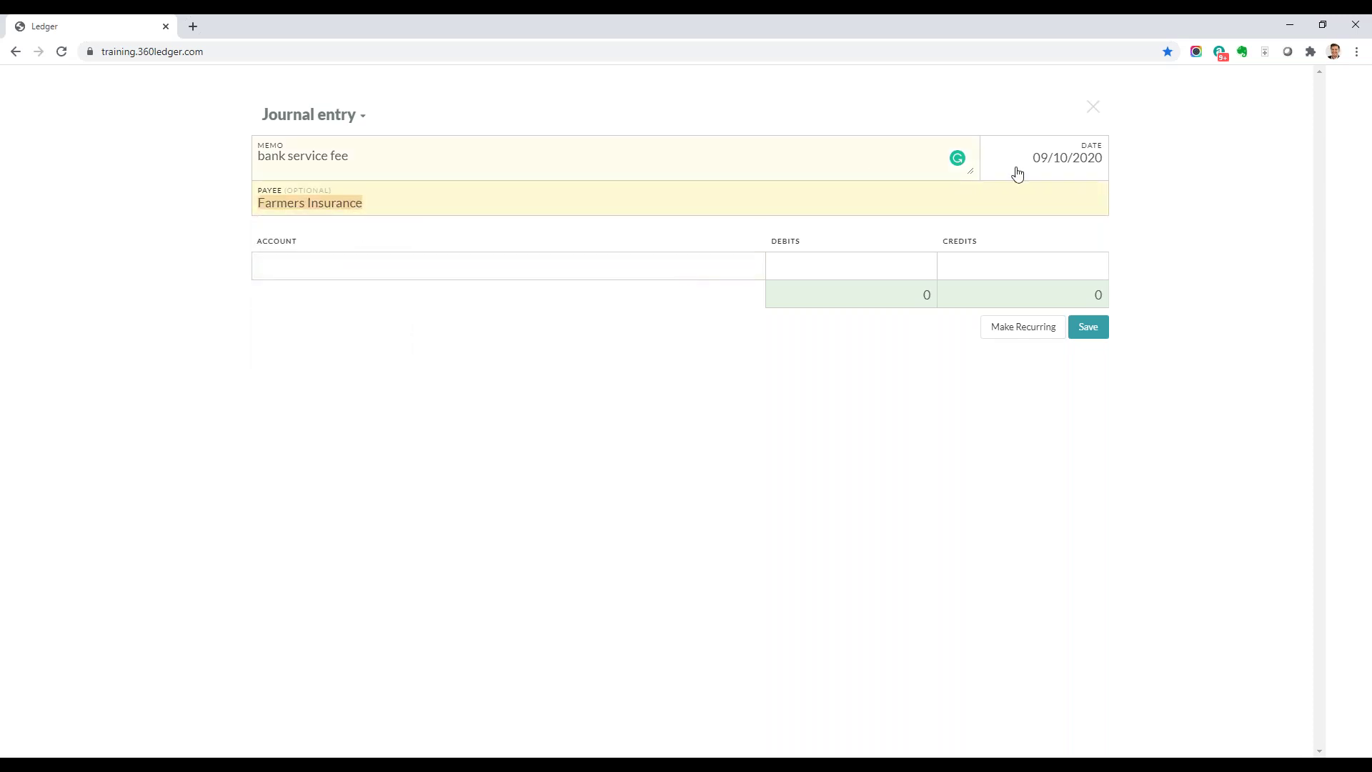
Add a Saving Account line to the journal entry with a debit of 20.
click(414, 257)
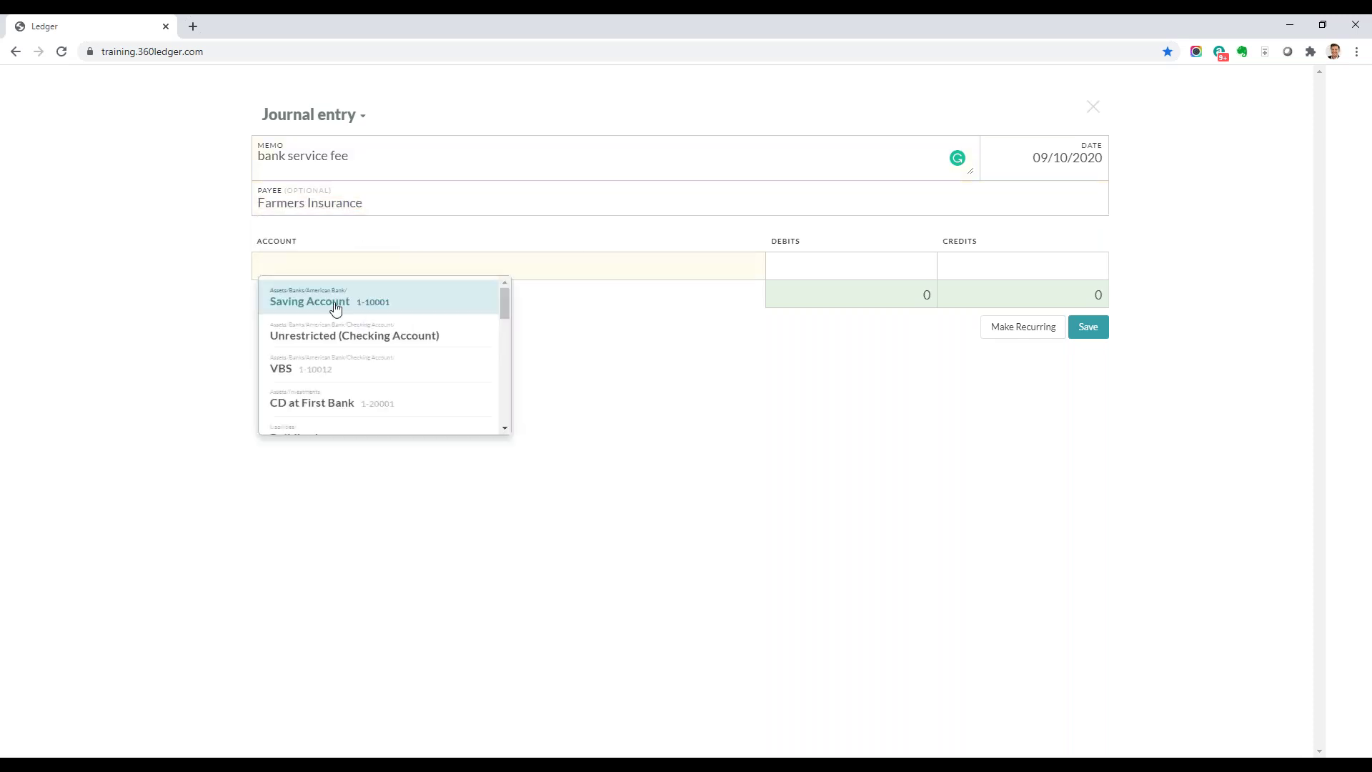
click(335, 307)
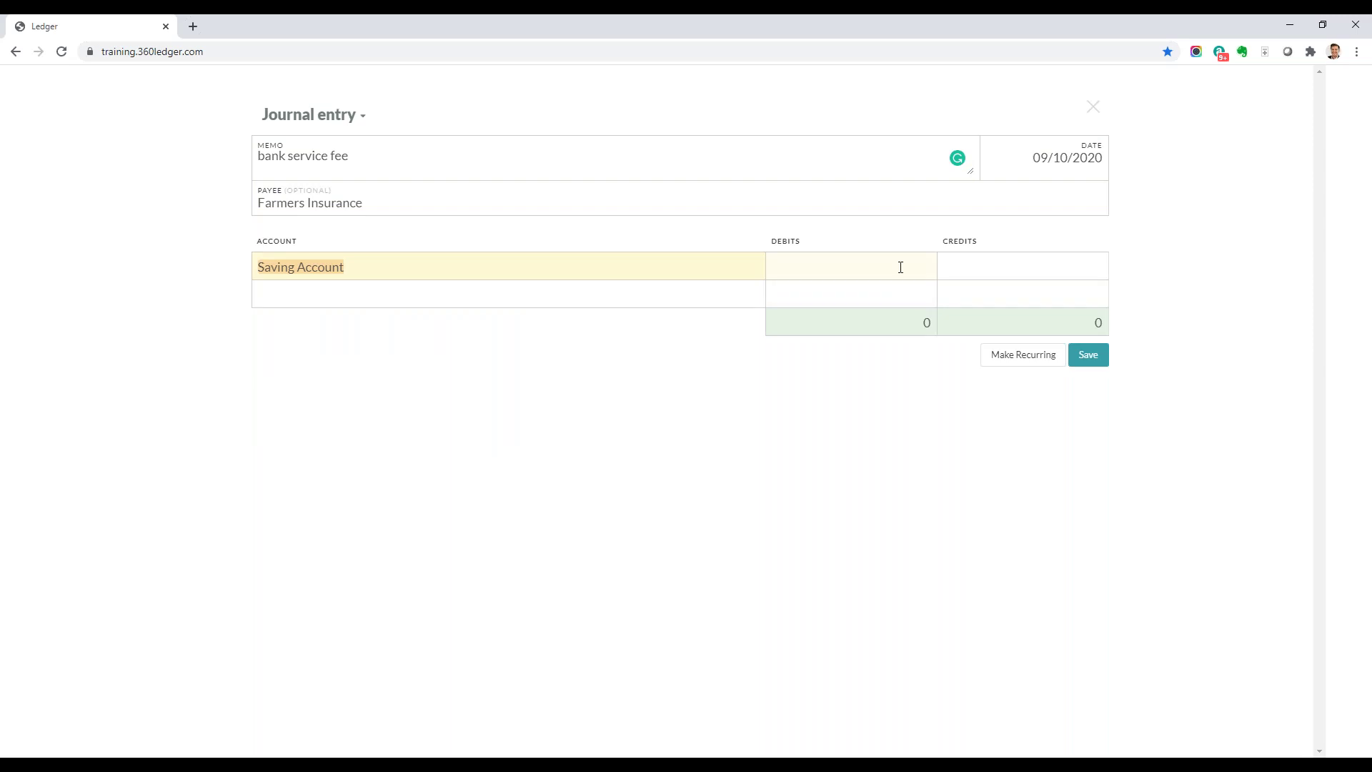
click(901, 267)
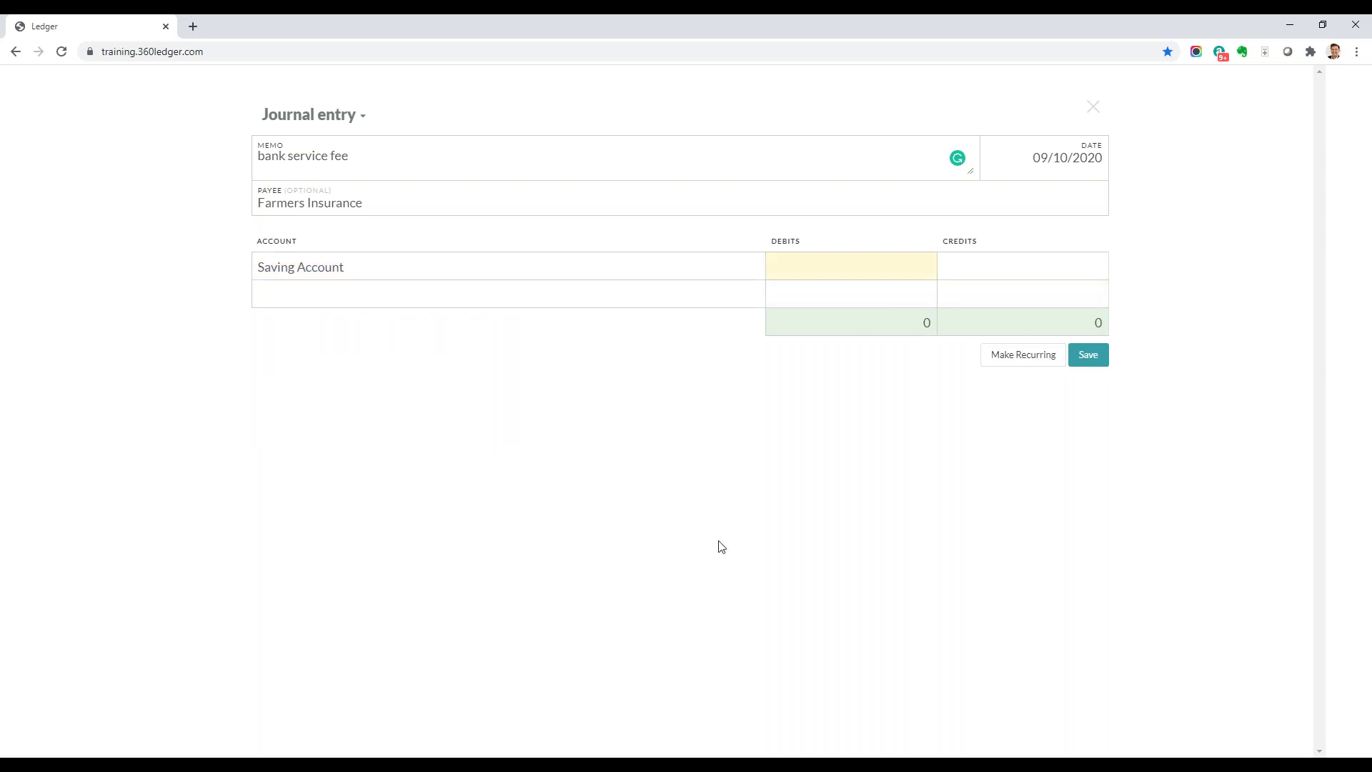
text(20)
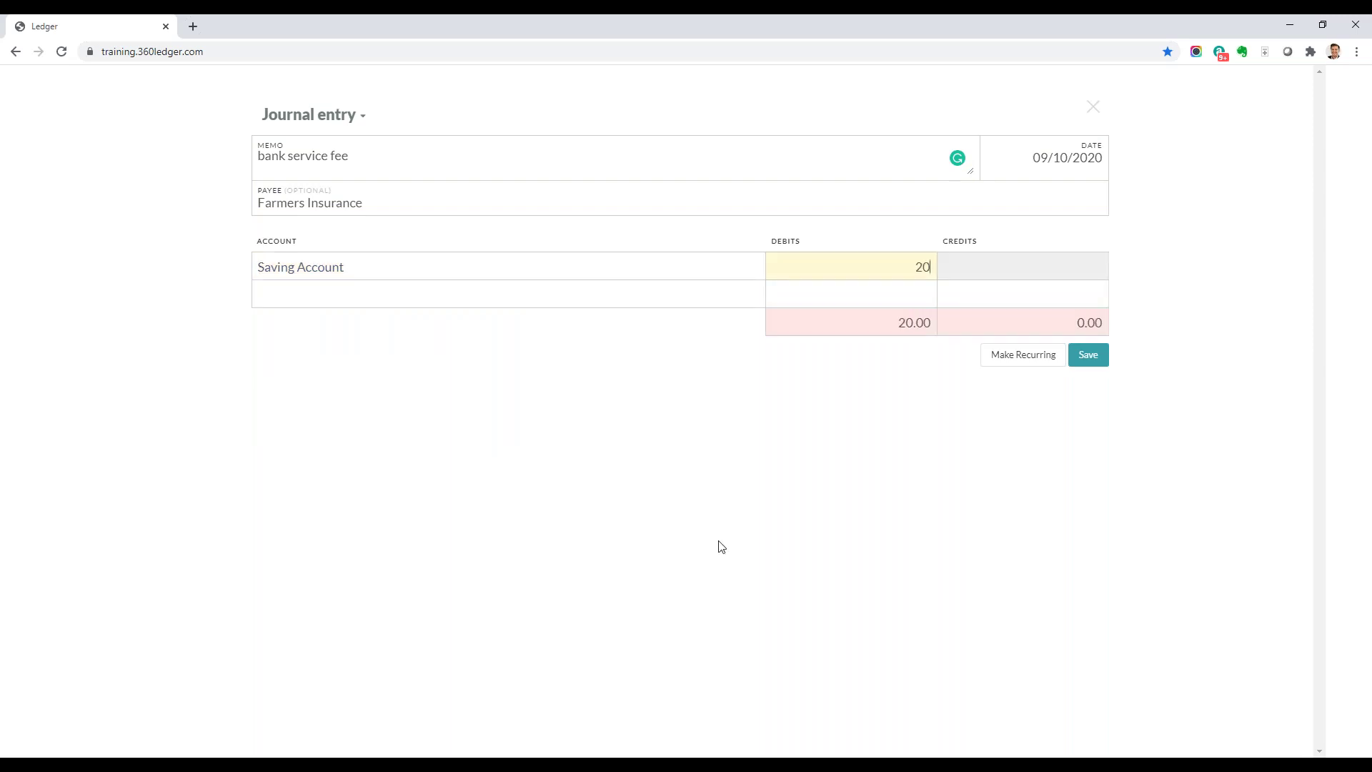
key(Tab)
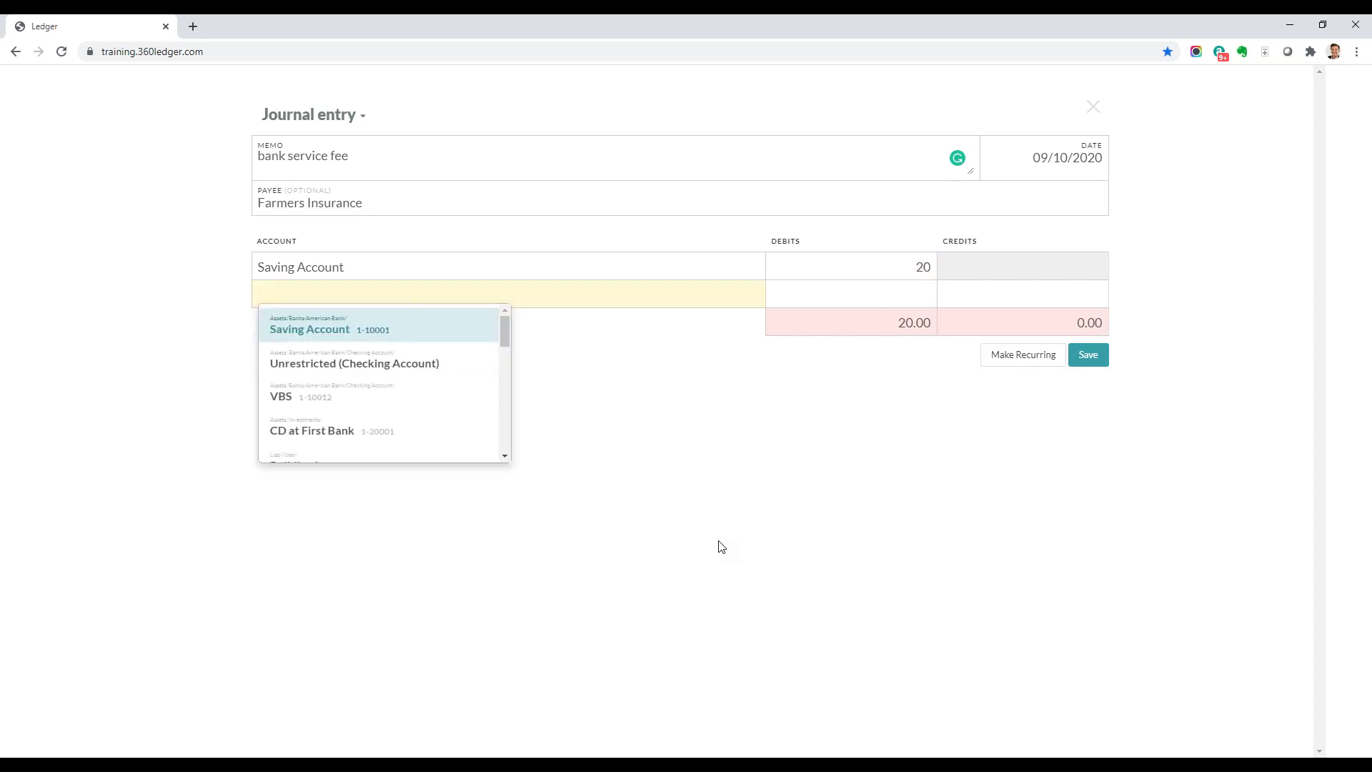
Try to save the journal entry with only its debit line.
click(801, 430)
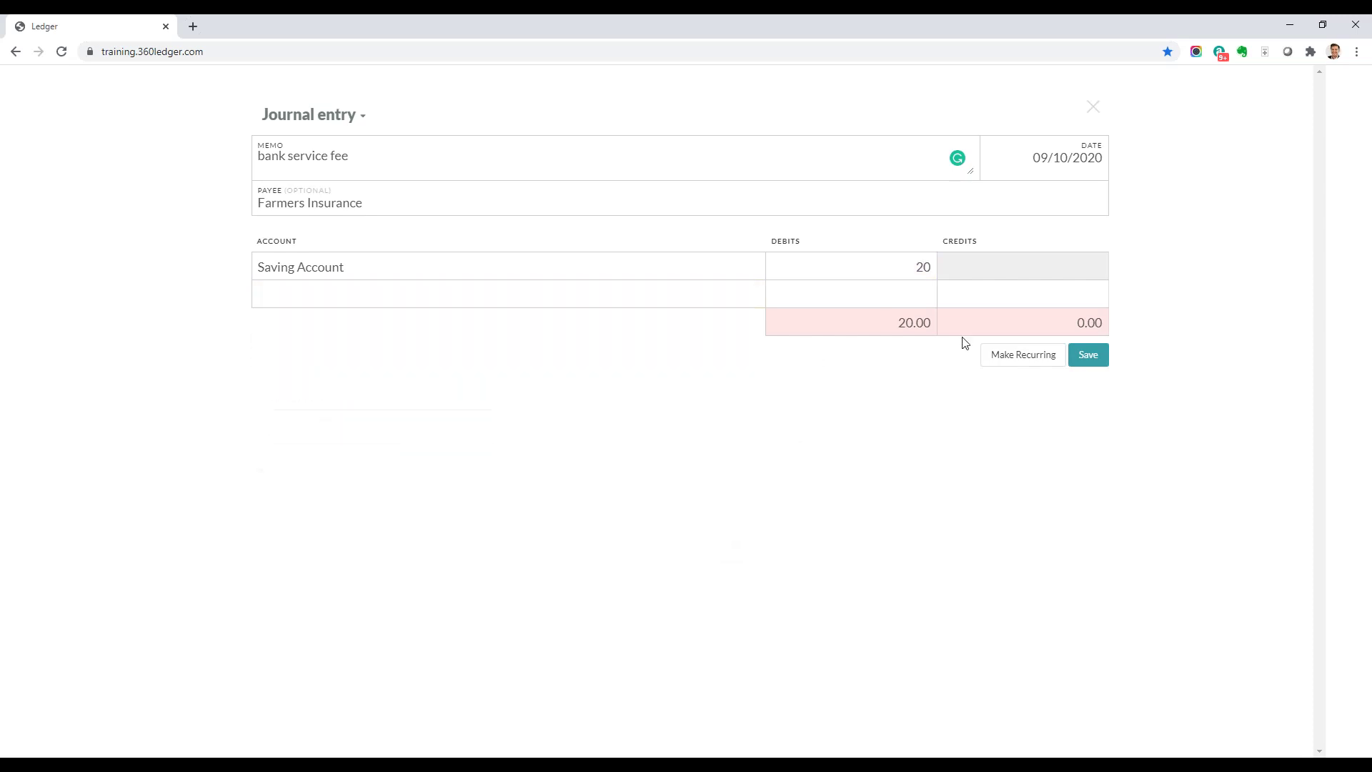
click(1089, 356)
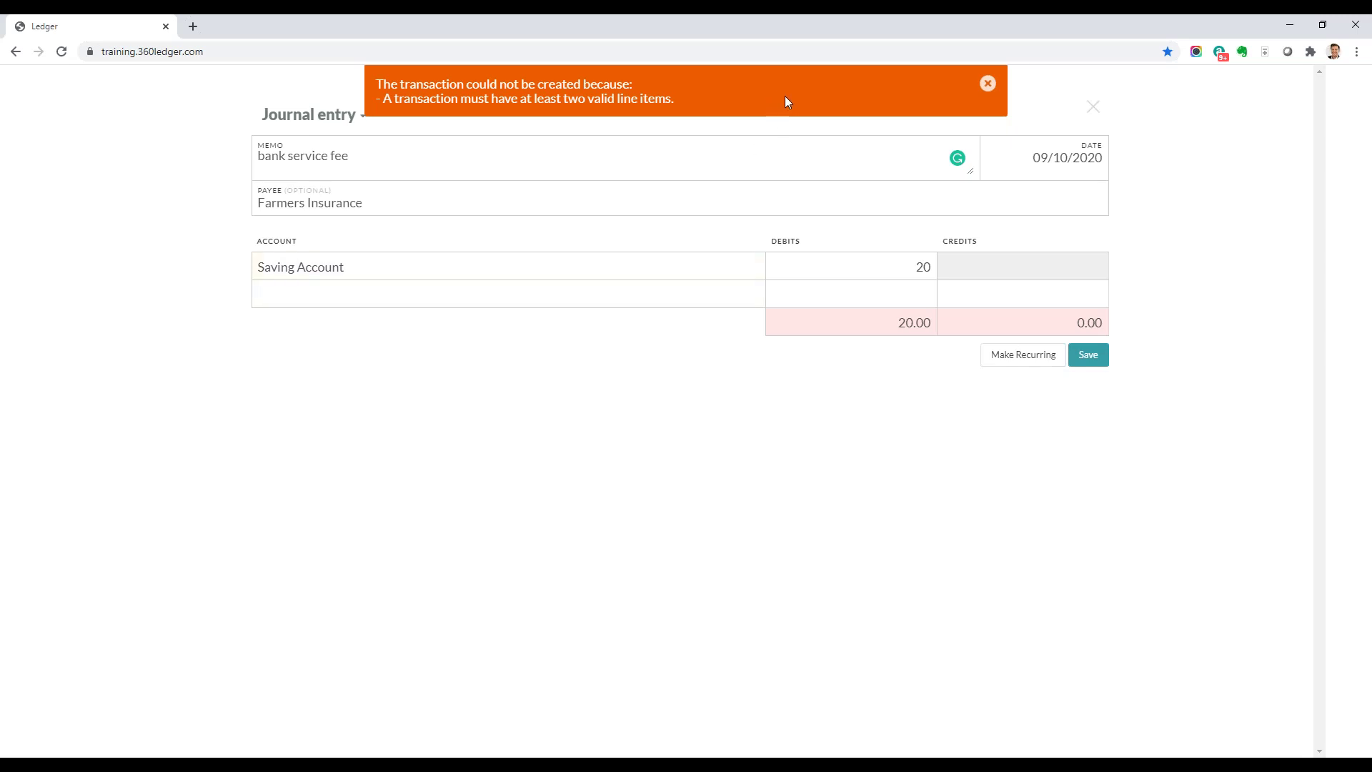
click(988, 83)
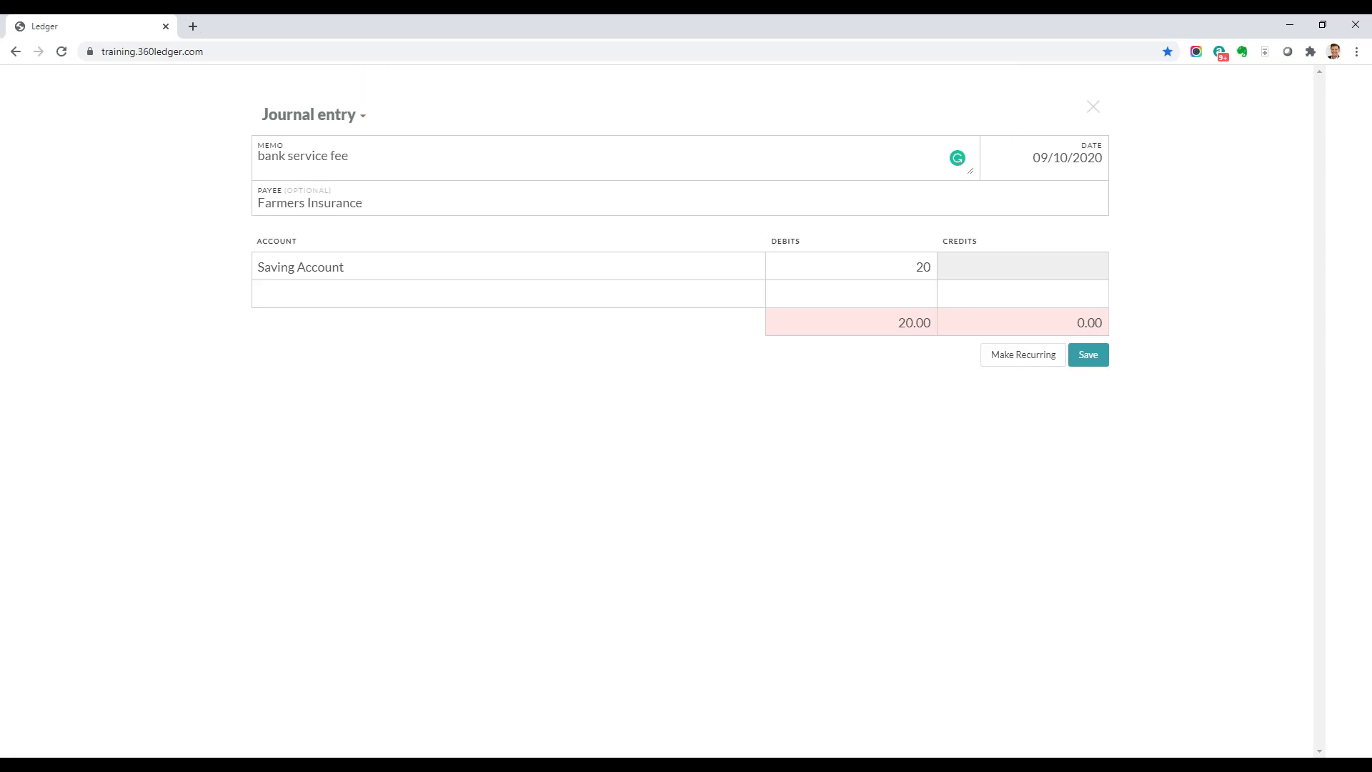
Add an Unrestricted (Checking Account) line with a credit of 20 and save the journal entry.
click(506, 290)
click(389, 371)
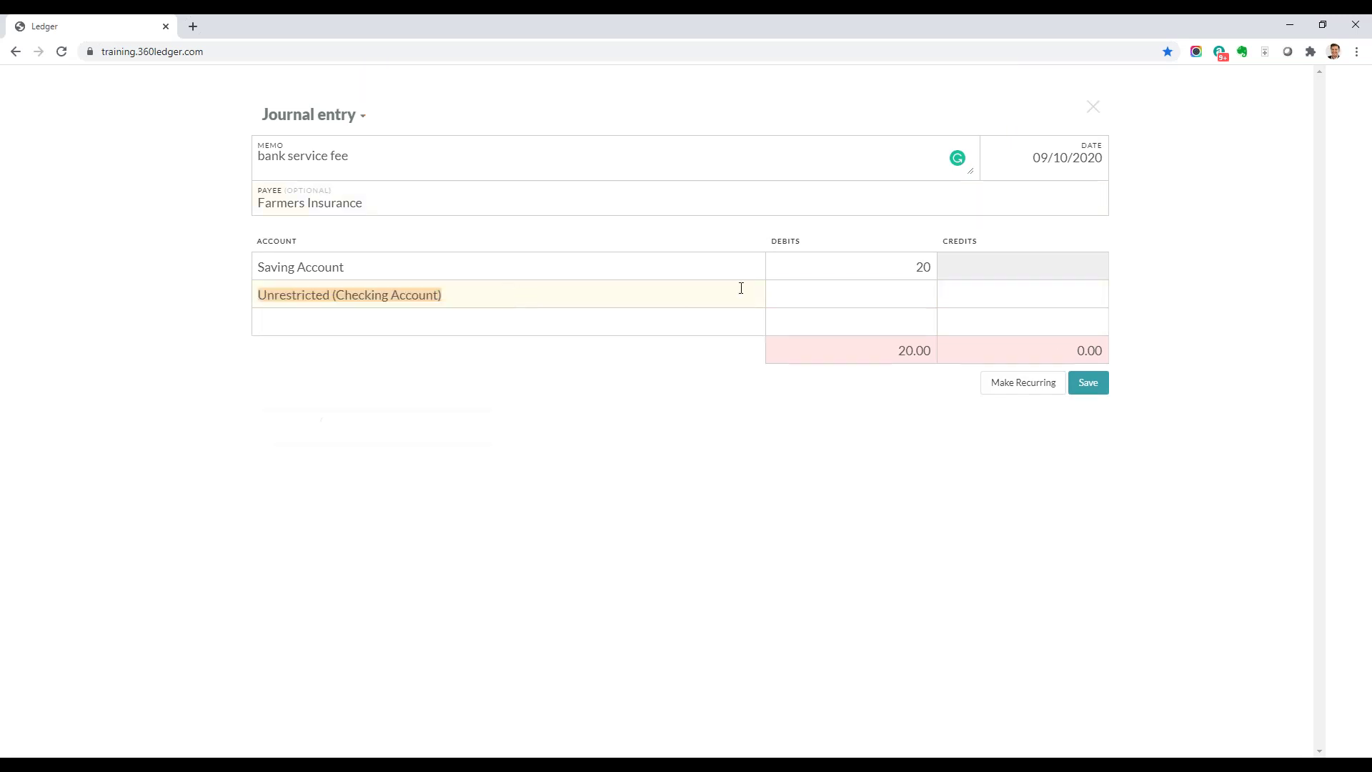
click(955, 295)
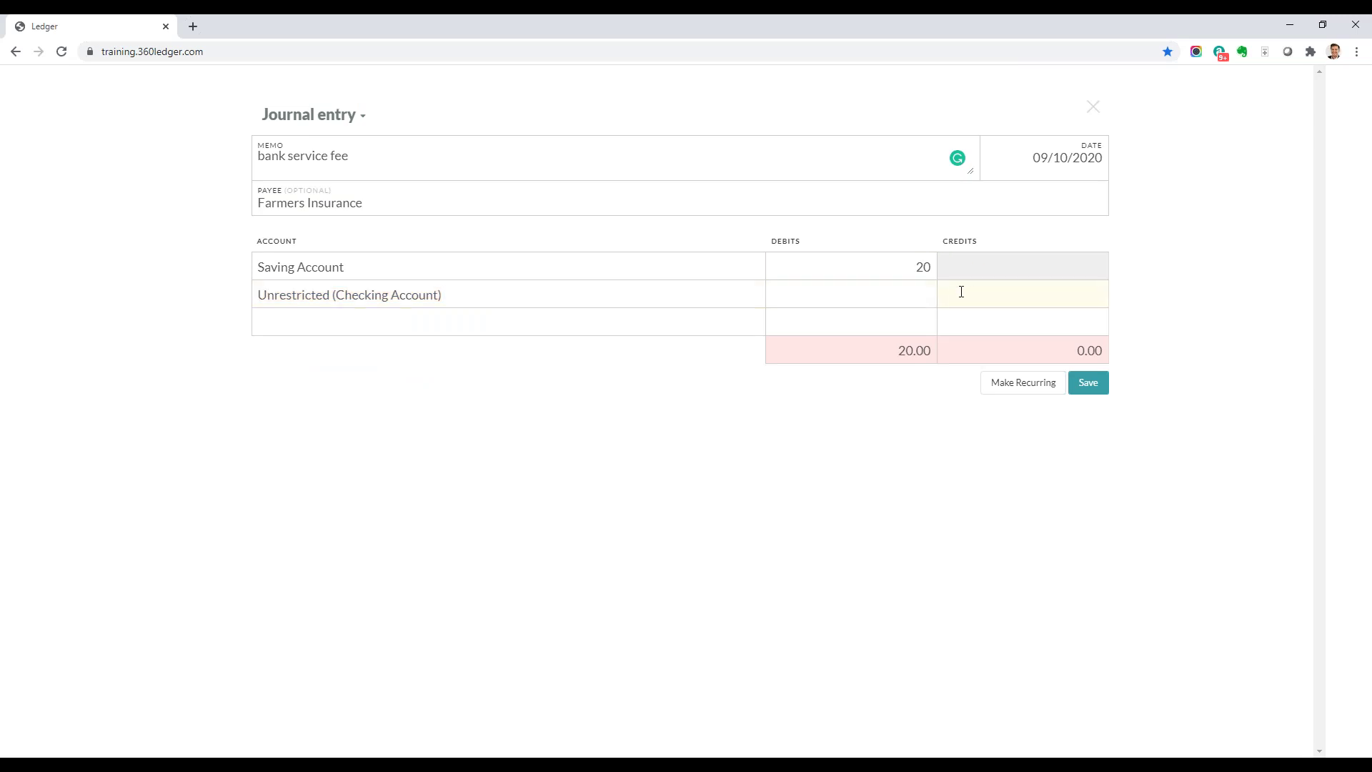
text(20)
click(1088, 384)
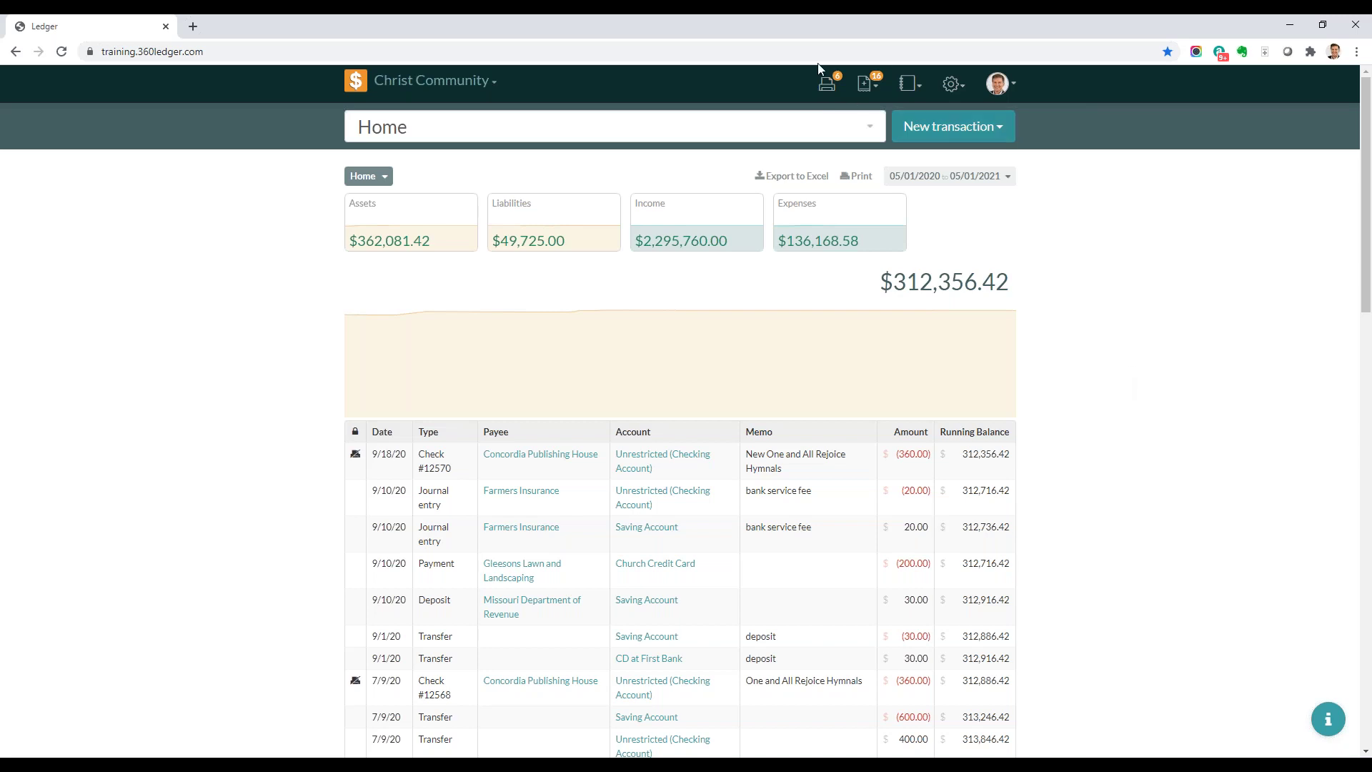
View the pending transactions and the Event Log report, and return to the Home register.
click(884, 96)
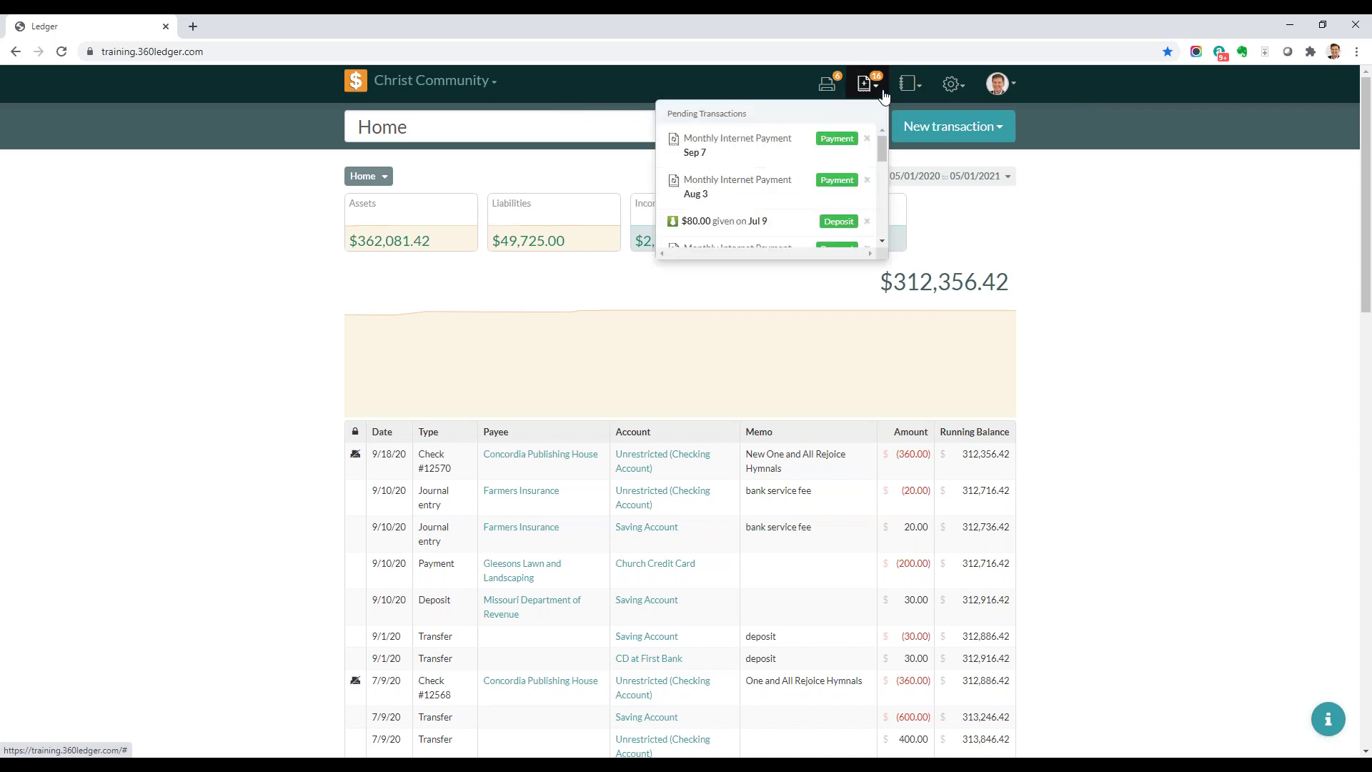
click(910, 85)
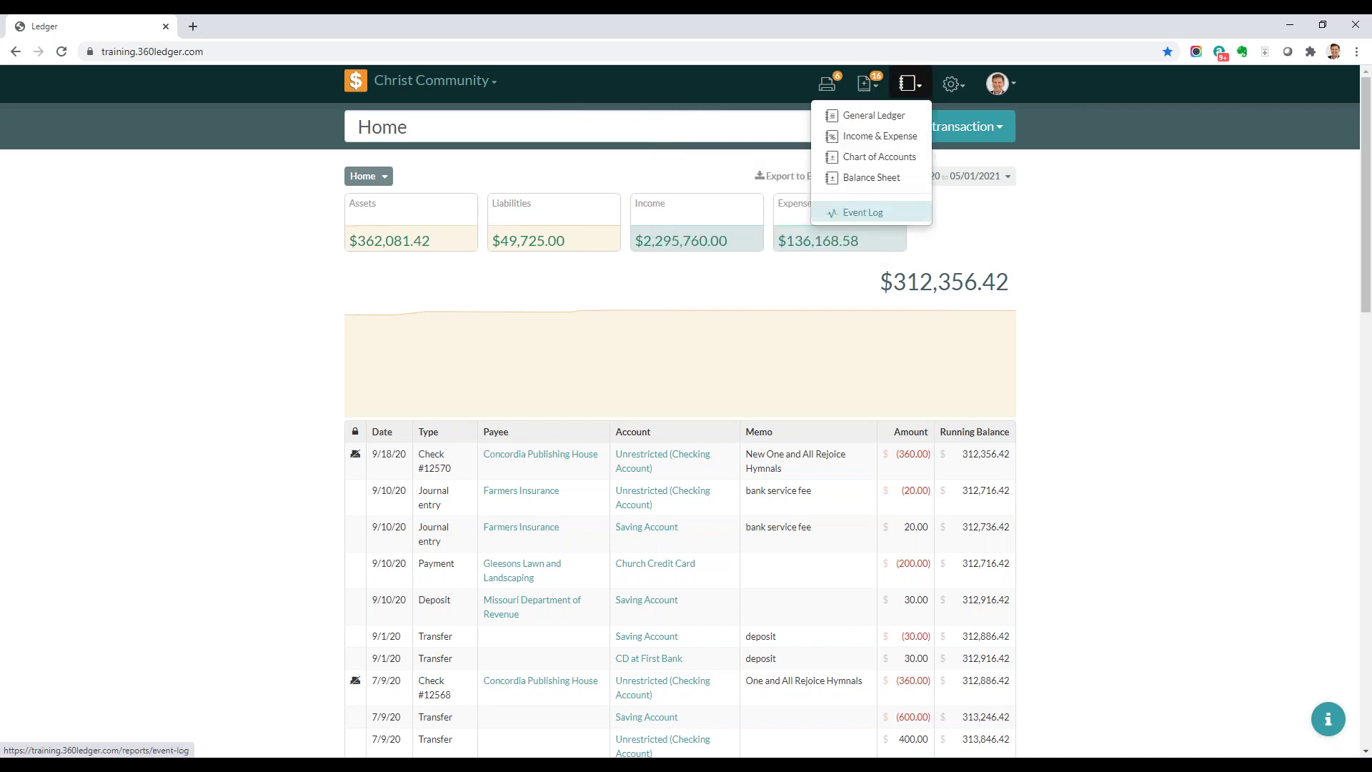
click(857, 213)
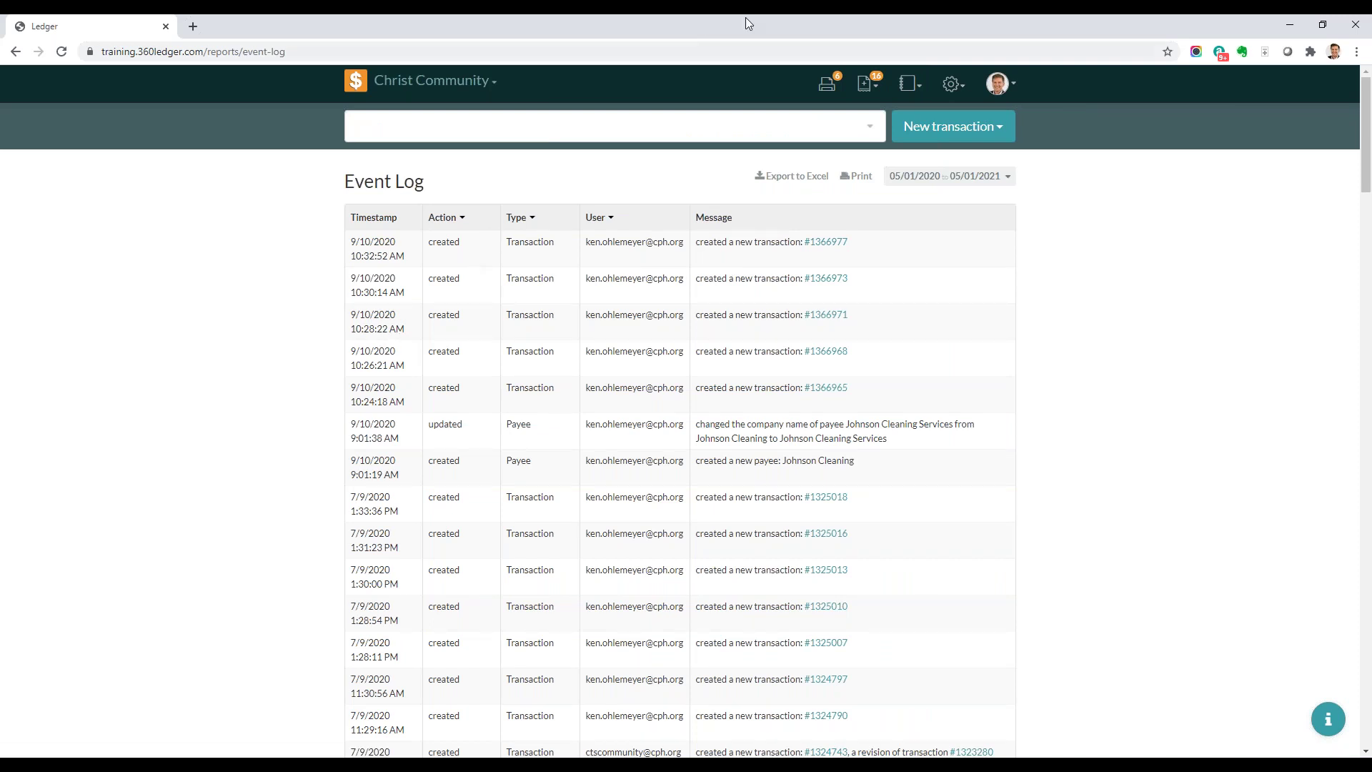
click(350, 80)
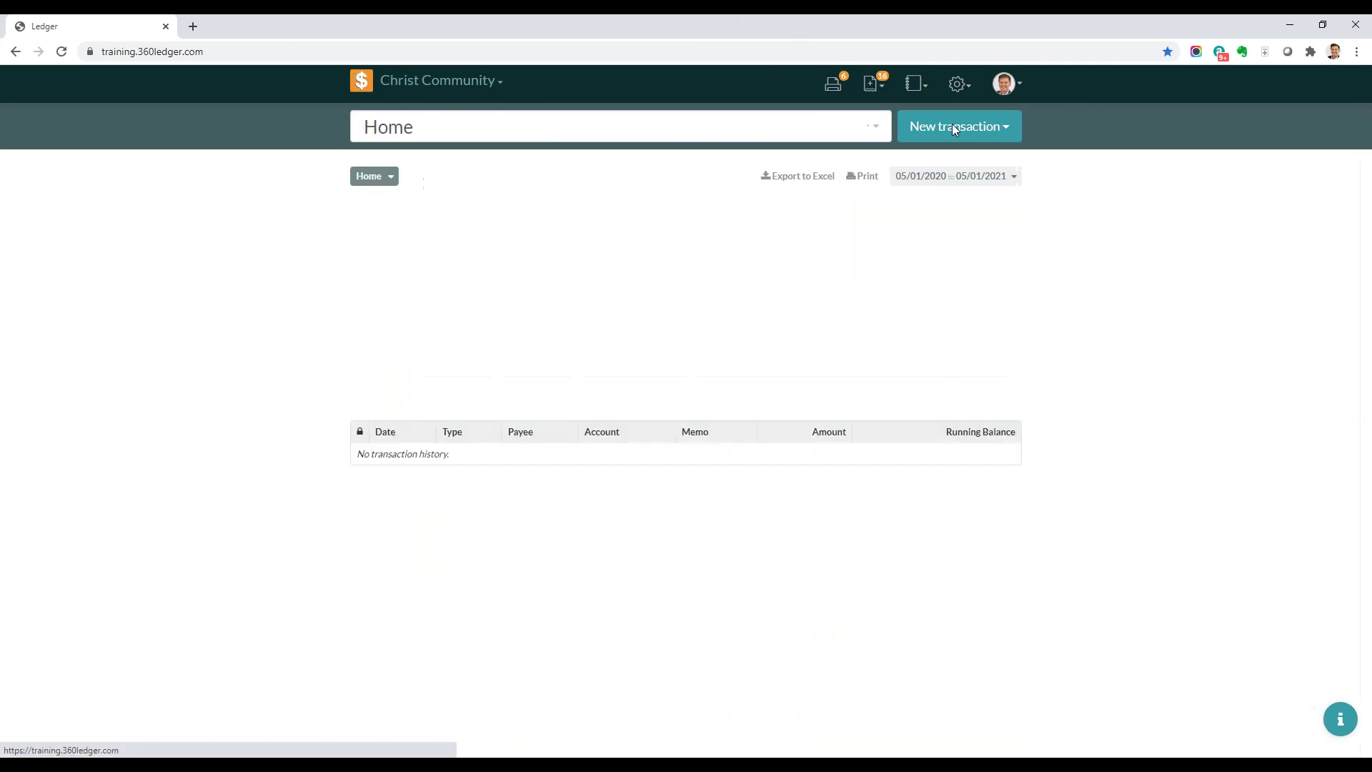
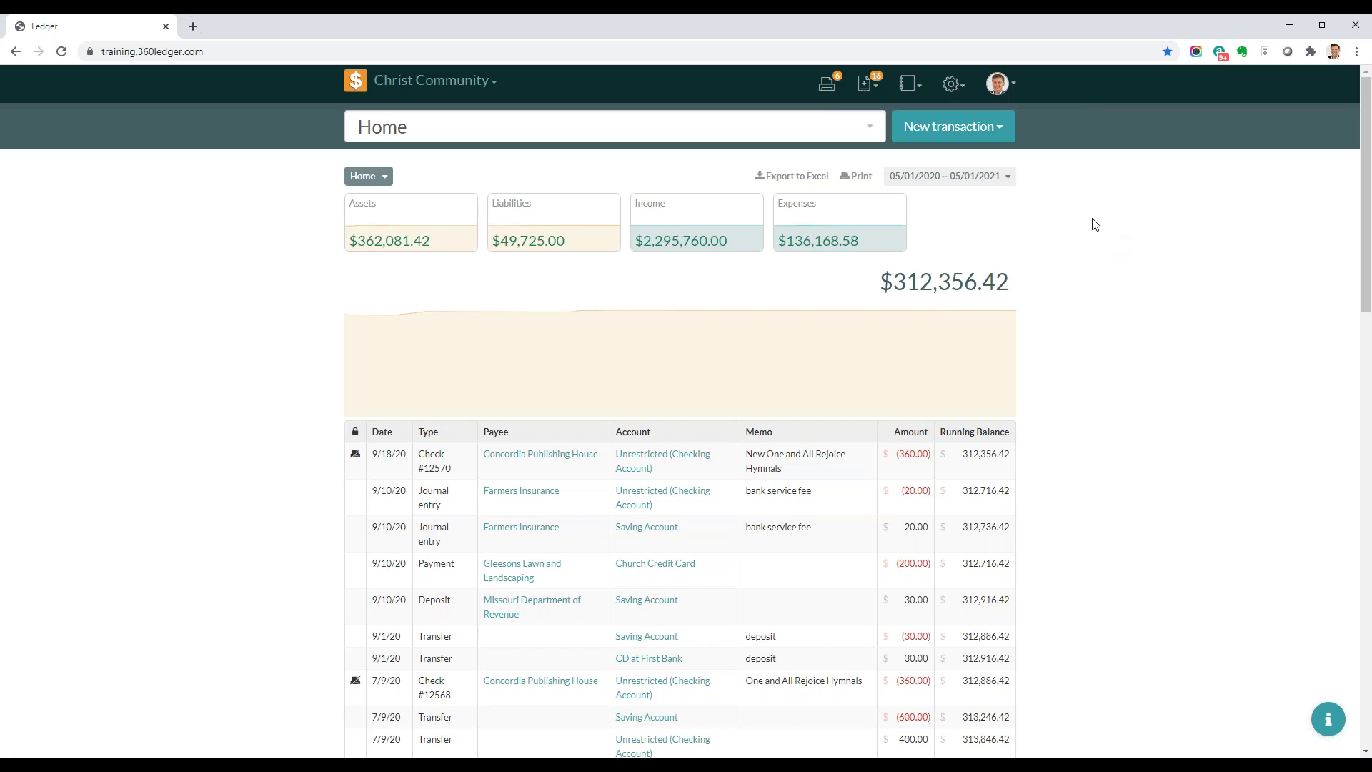
Collapse the account category summary on the Home register and expand it again.
mouse_move(797, 398)
click(388, 185)
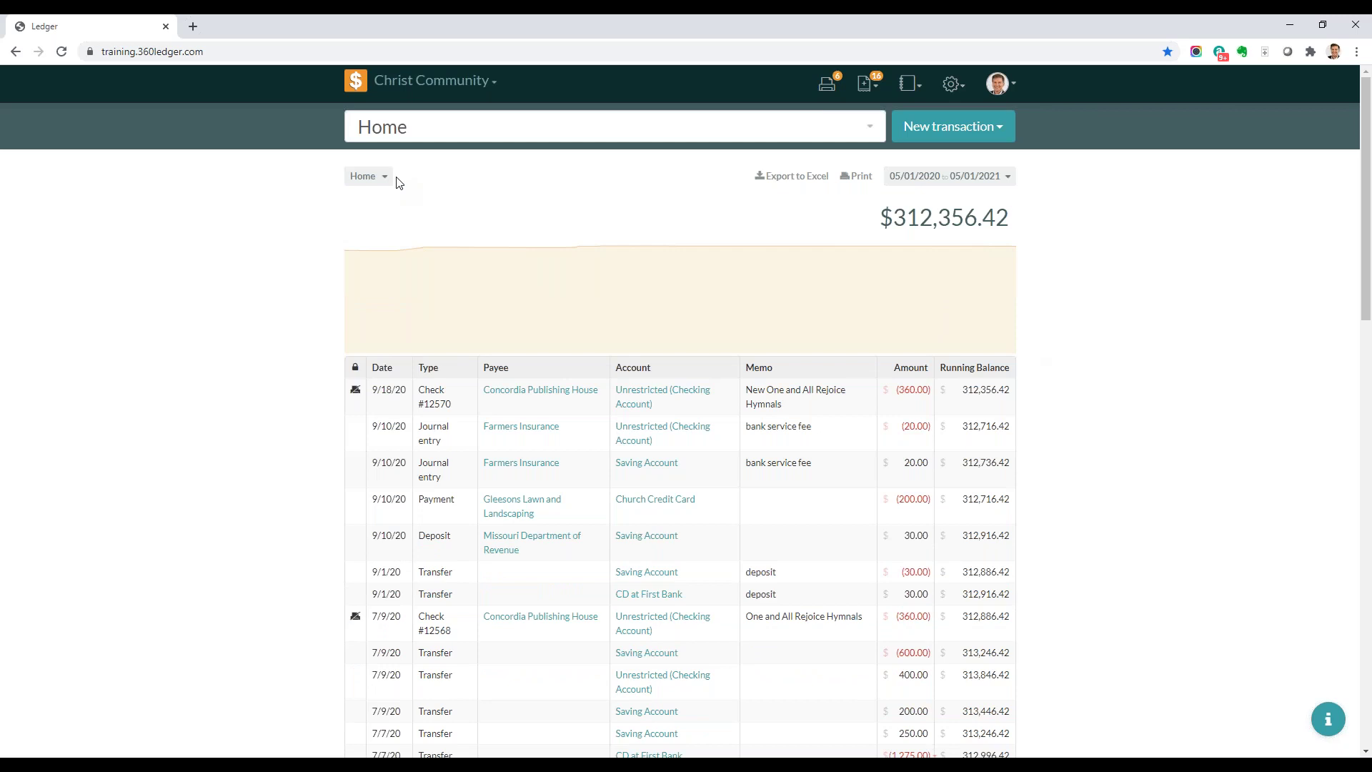
click(397, 180)
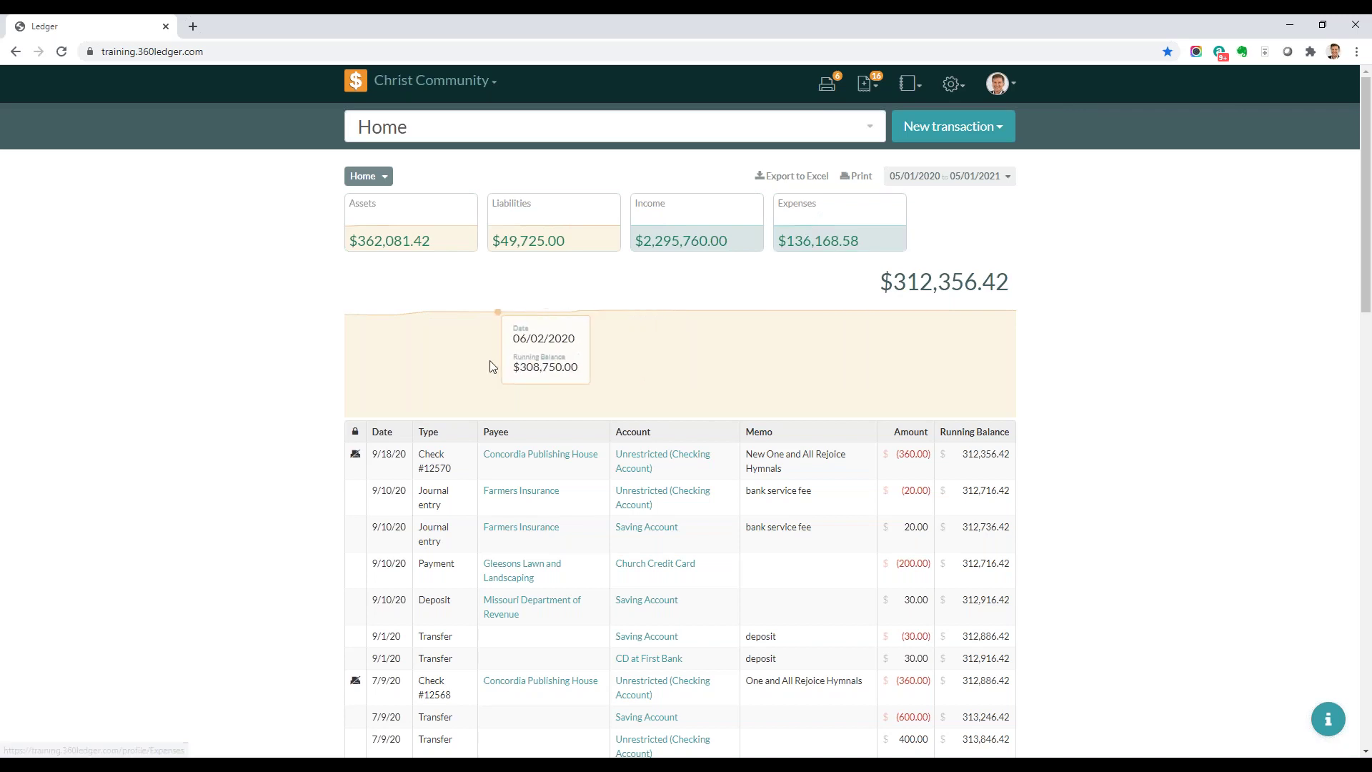
Export the Home register to Excel, view the downloaded line-items.xlsx workbook full screen and close it.
click(800, 178)
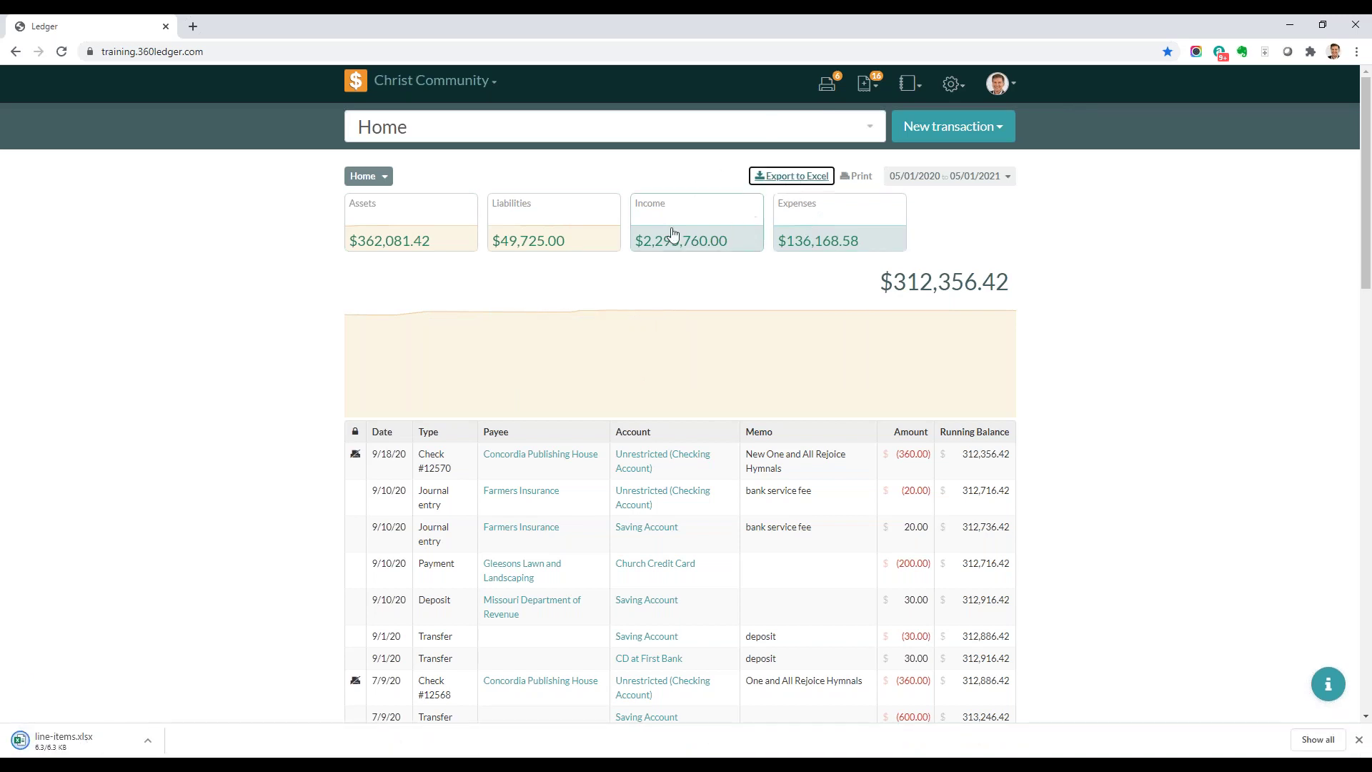
click(53, 740)
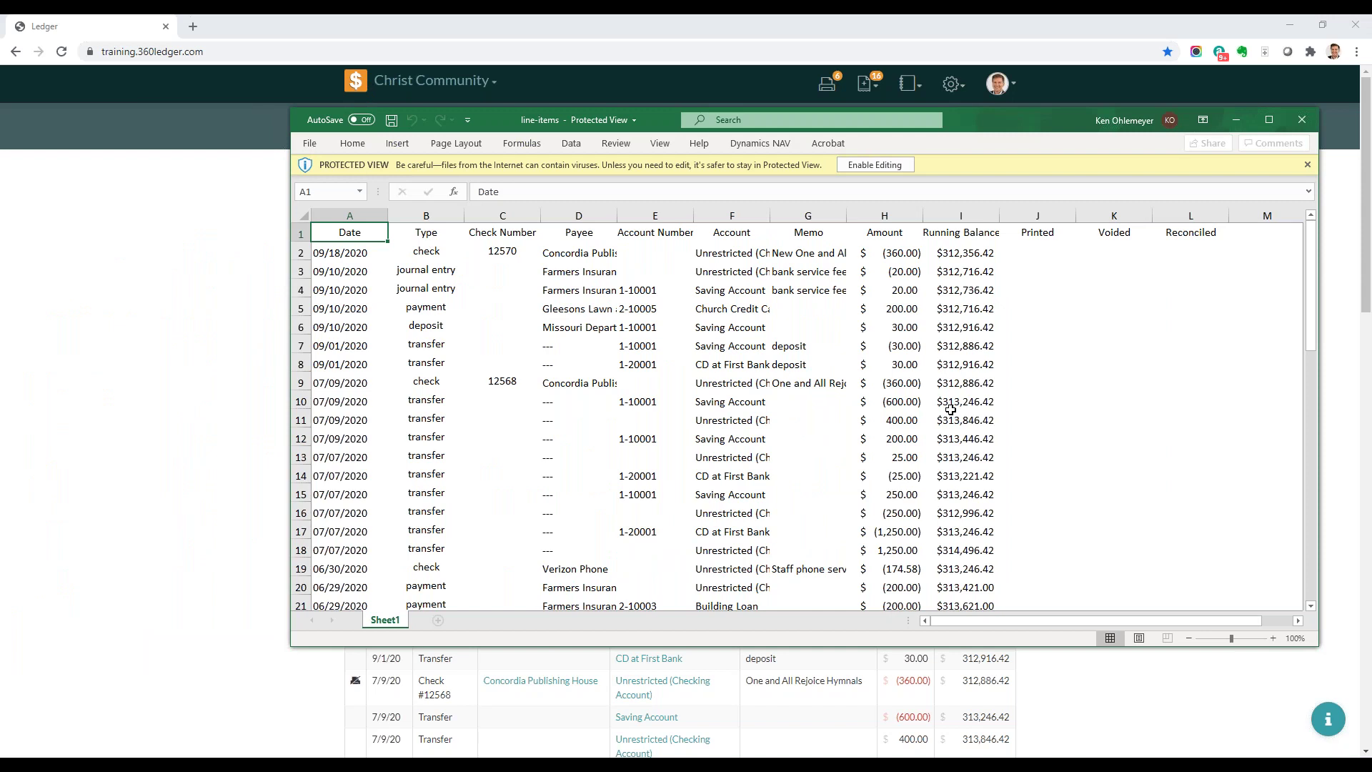
click(1268, 114)
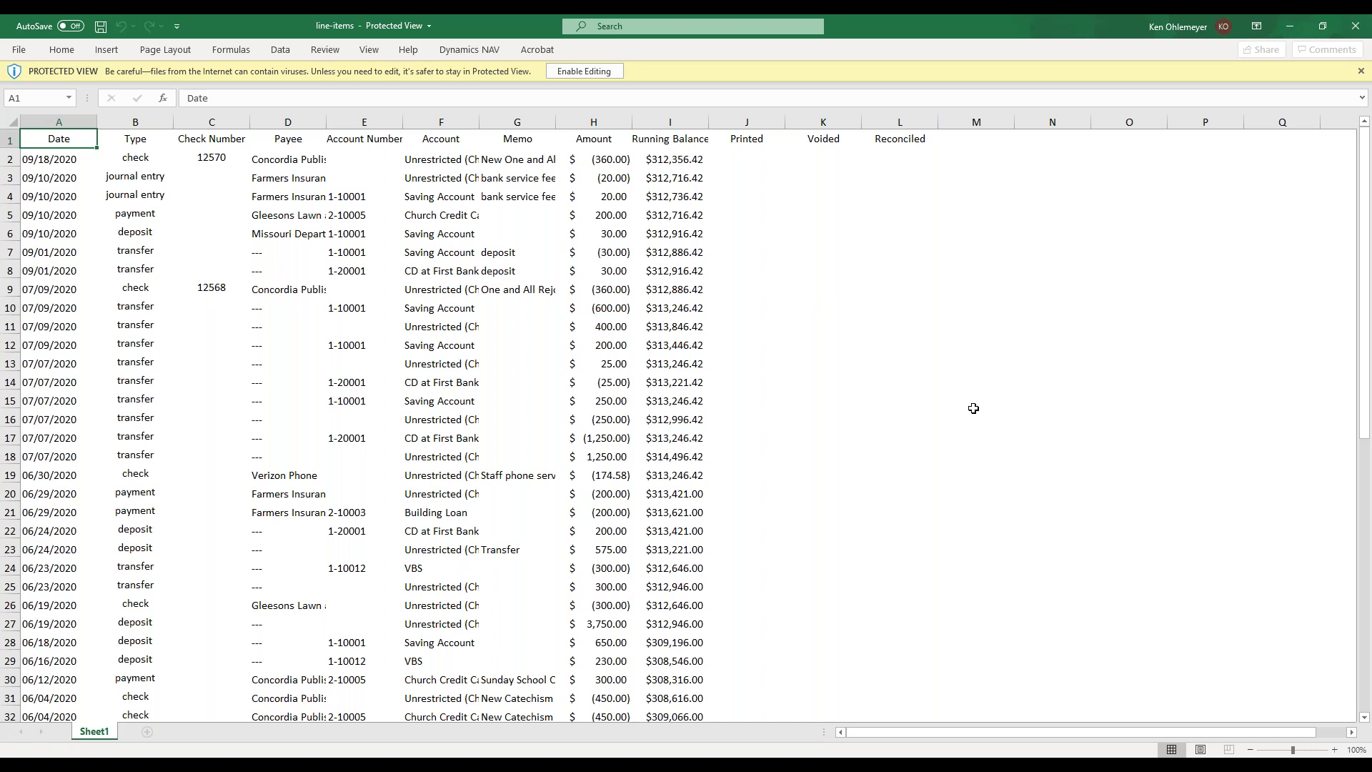
click(1346, 33)
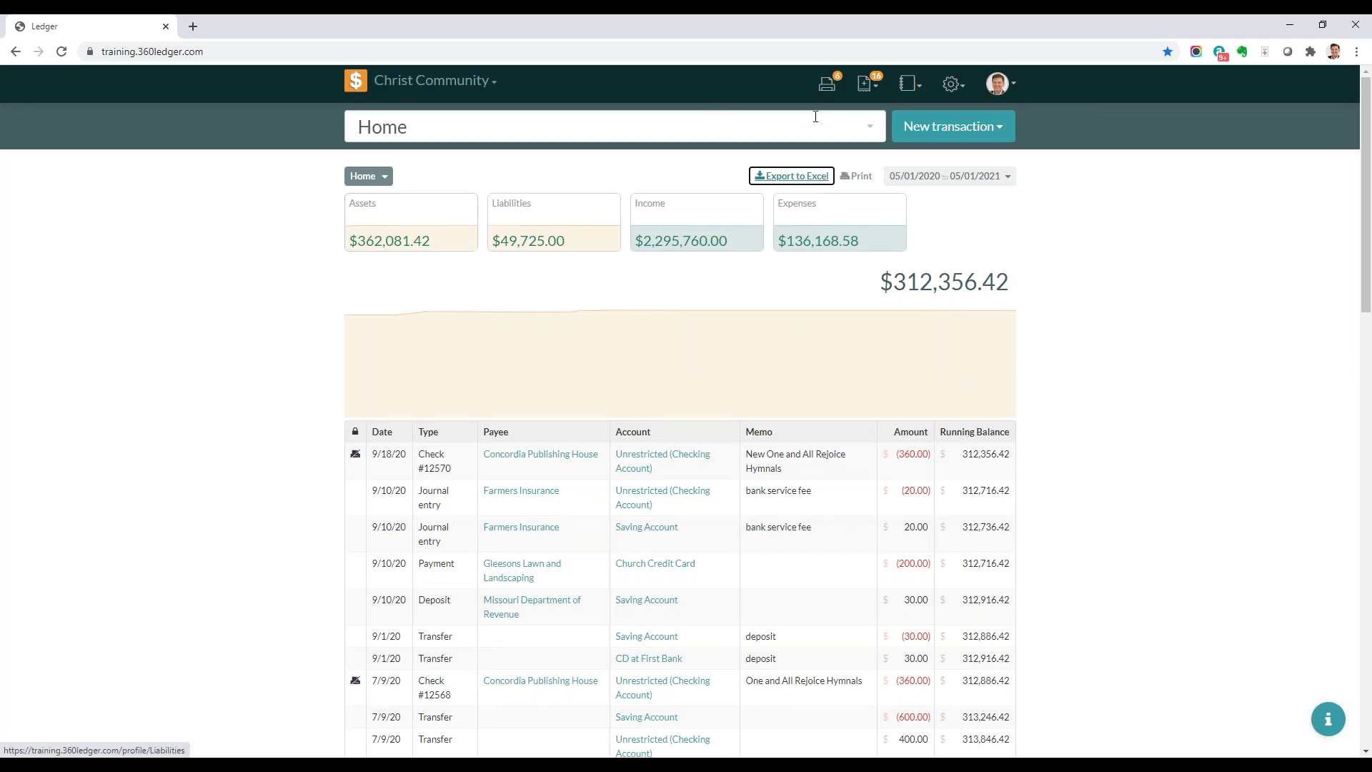
Look at the register's date range options, and open and reload the General Ledger report.
click(1006, 178)
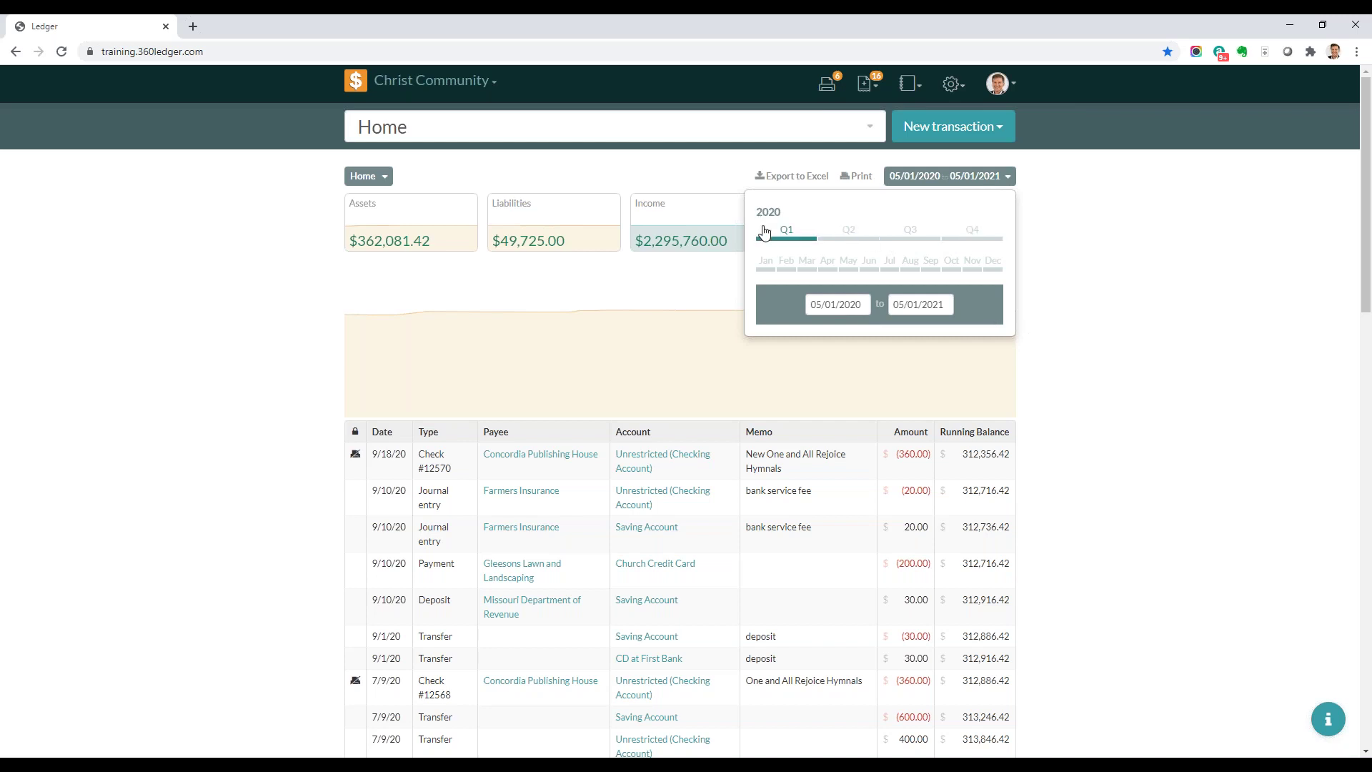
click(1094, 289)
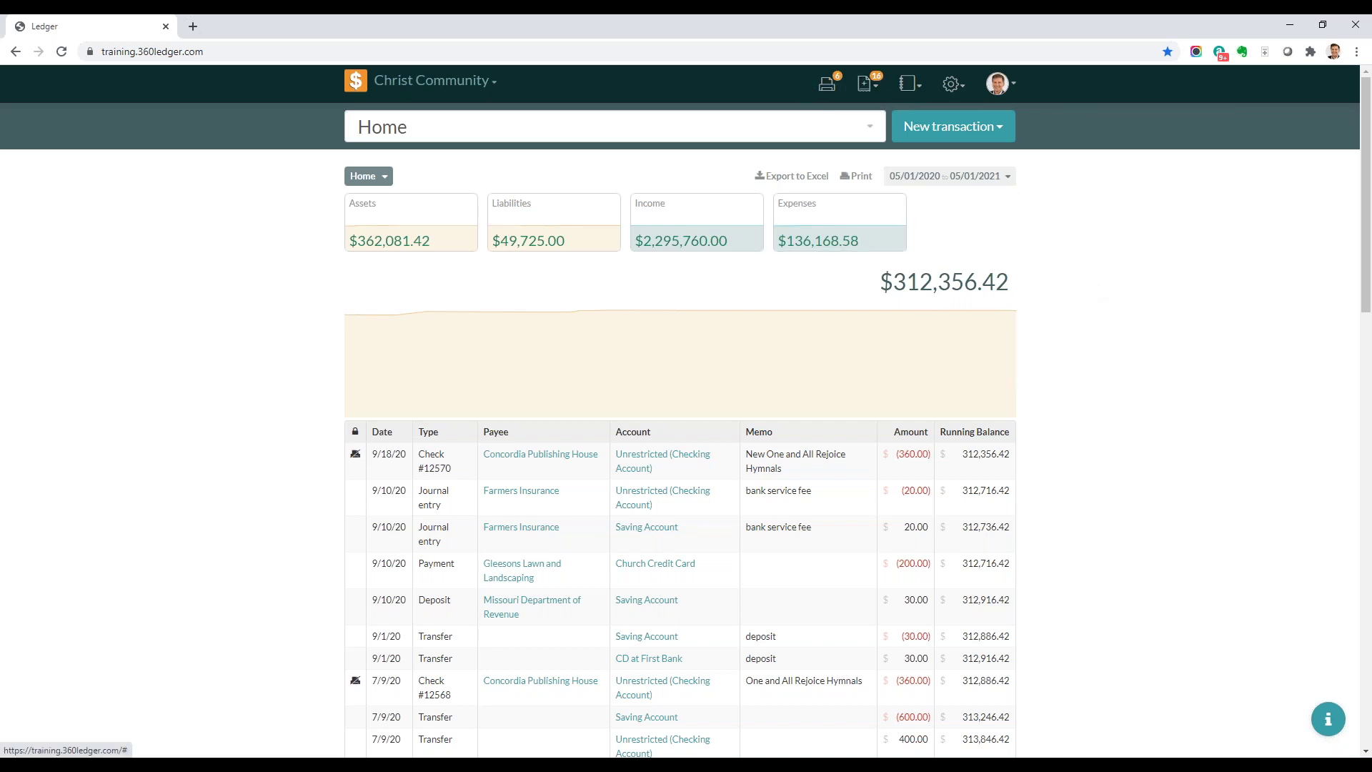
click(927, 94)
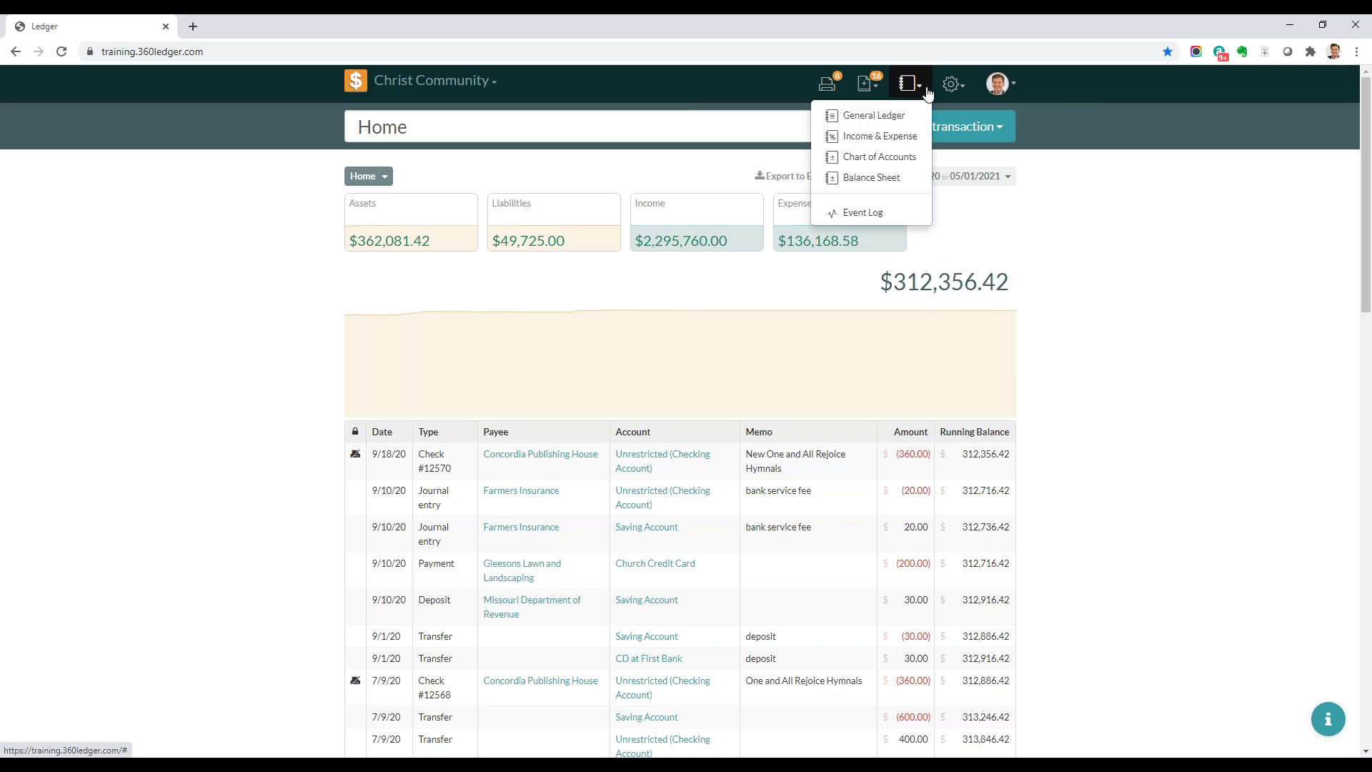
click(884, 115)
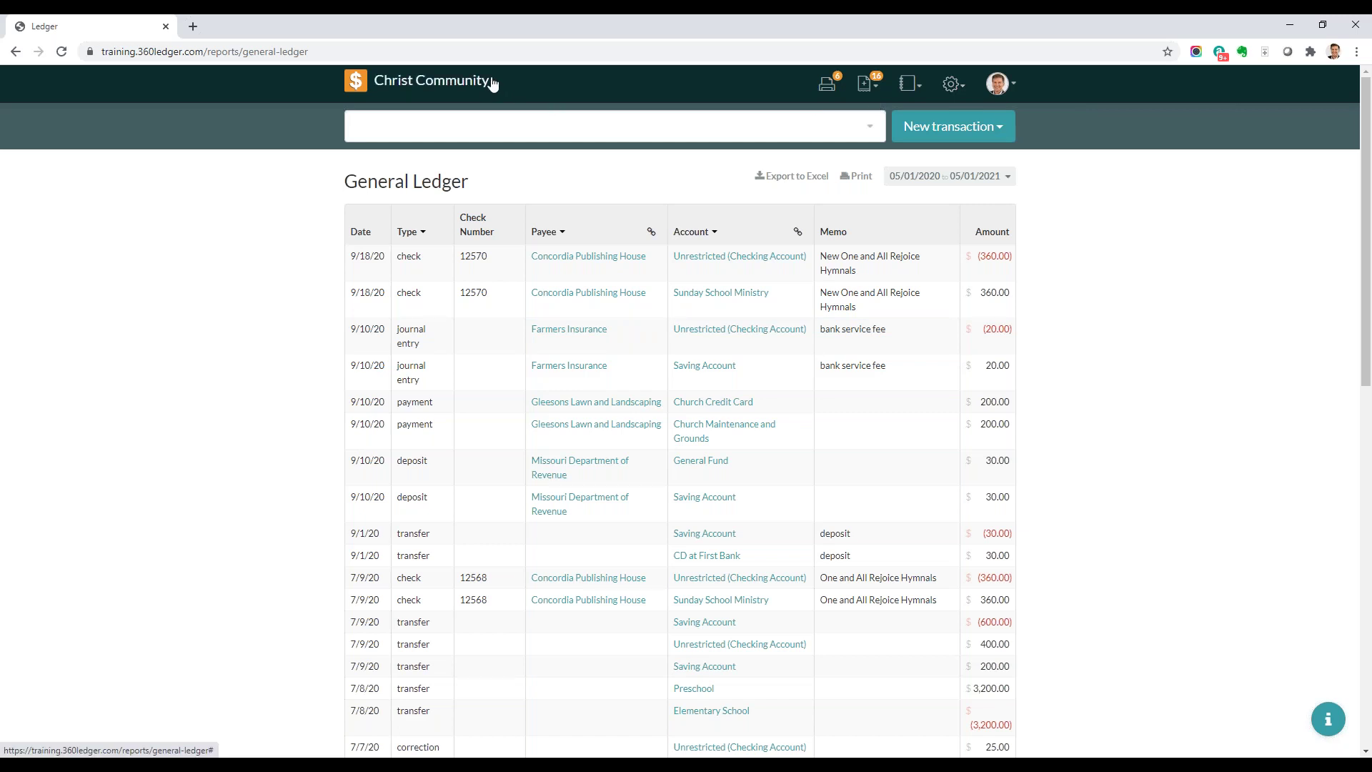
click(61, 52)
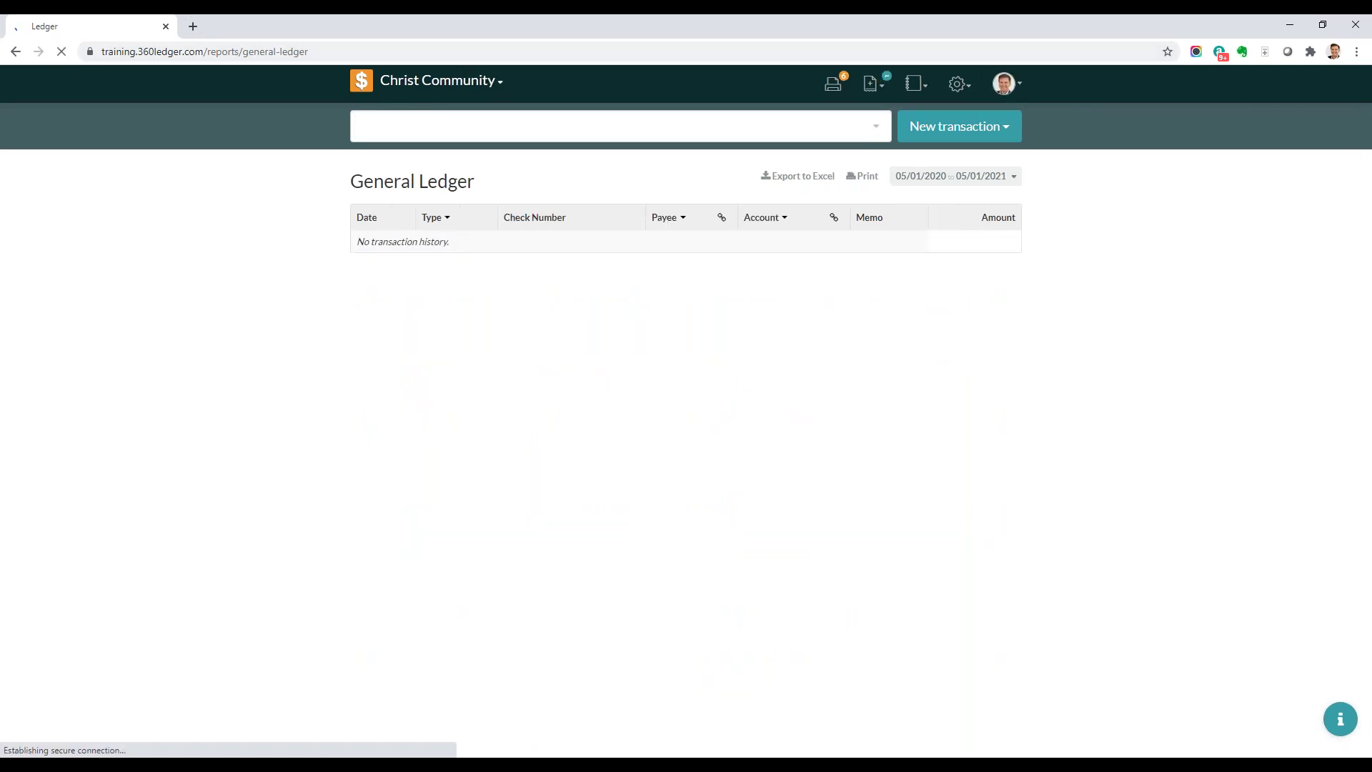
View the Home registers of the Christ Community School and Missions and Outreach organizations.
click(493, 87)
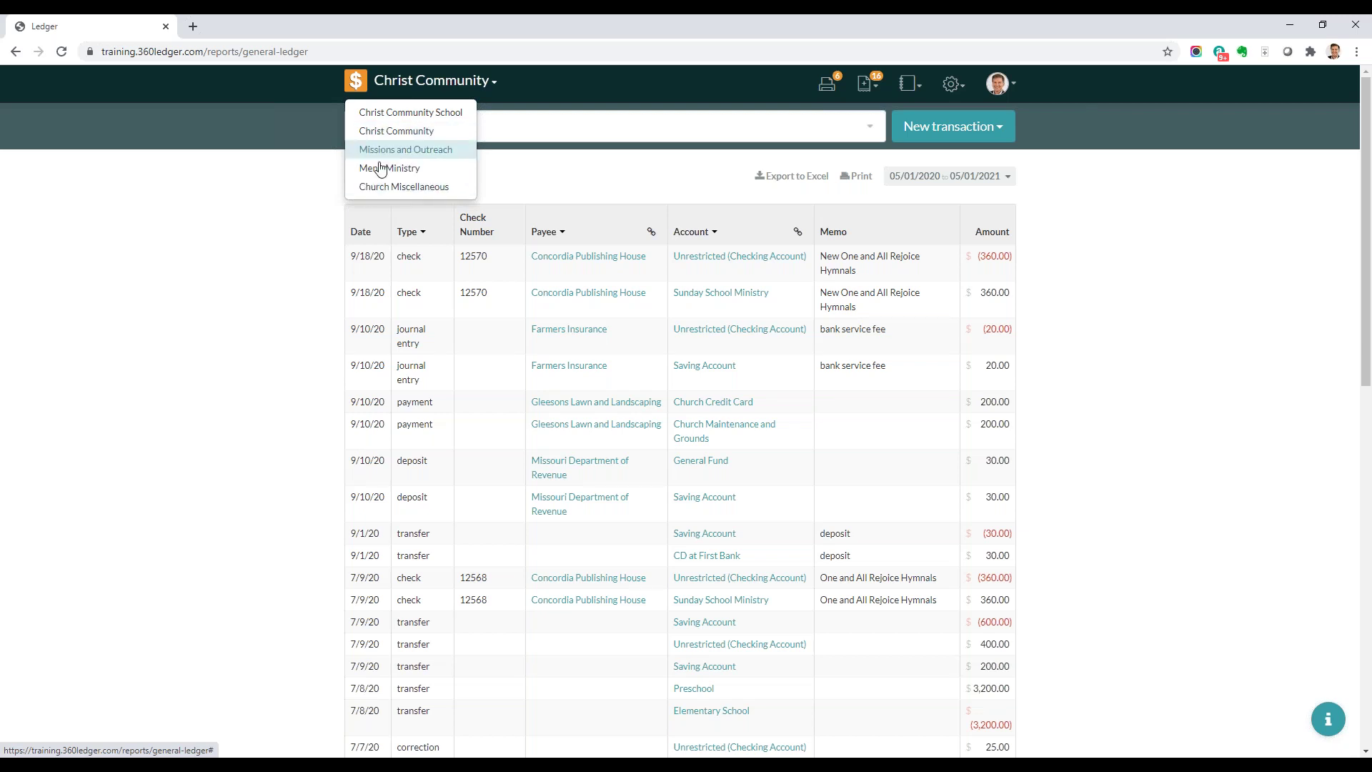
click(395, 113)
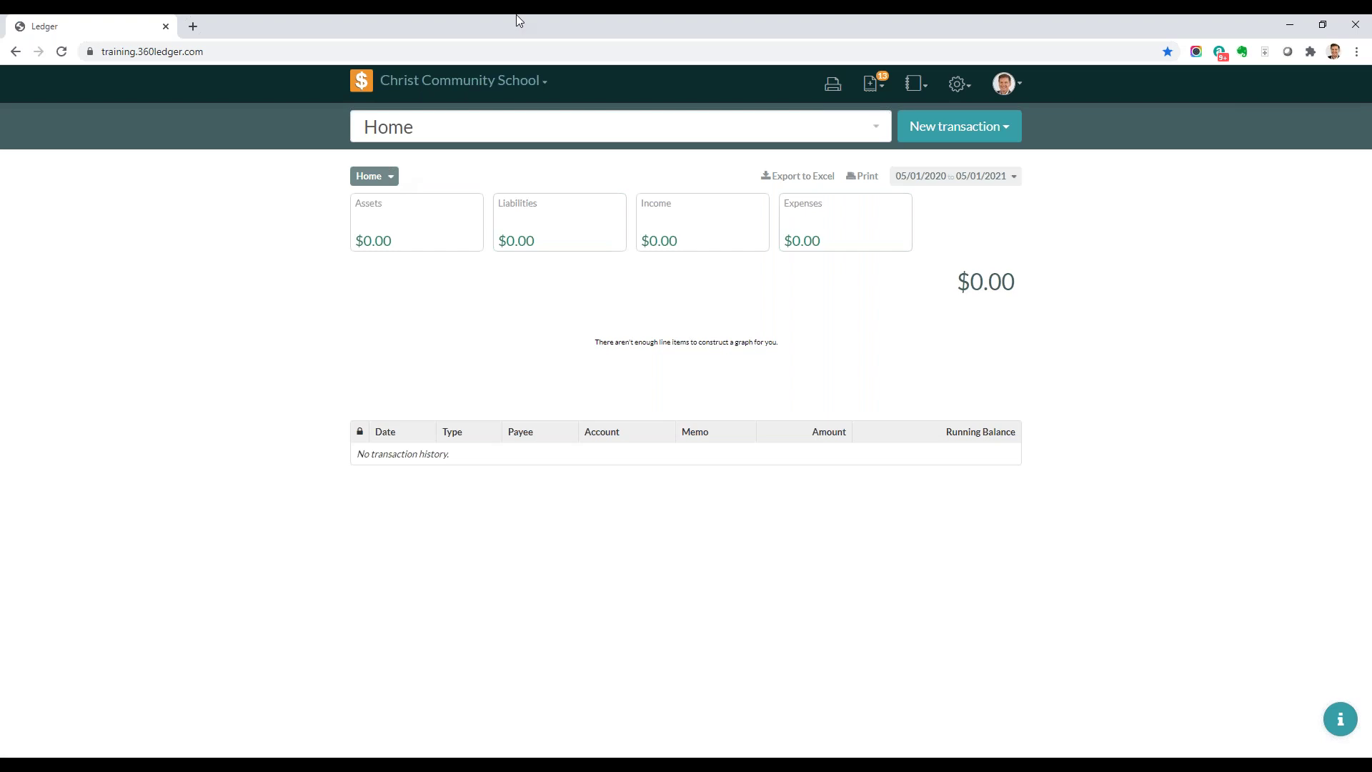
click(504, 90)
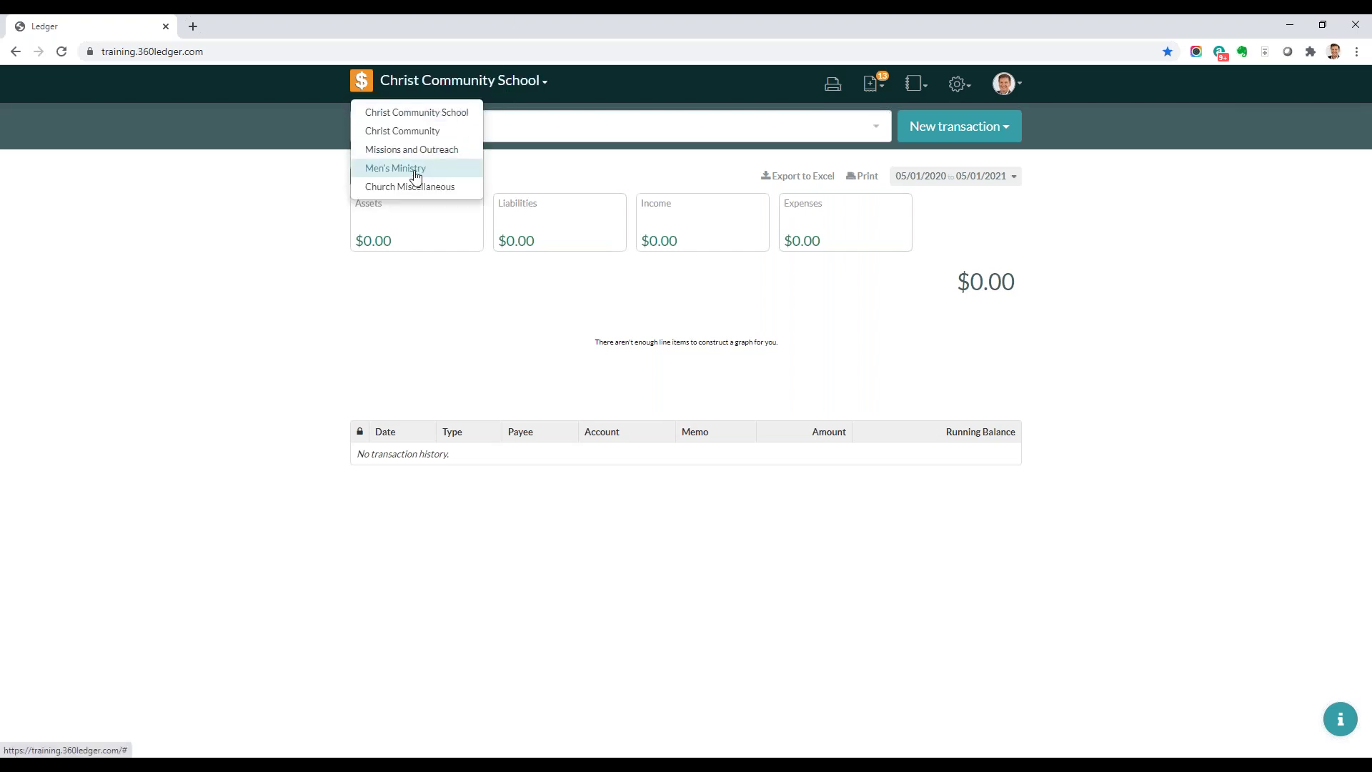
click(413, 150)
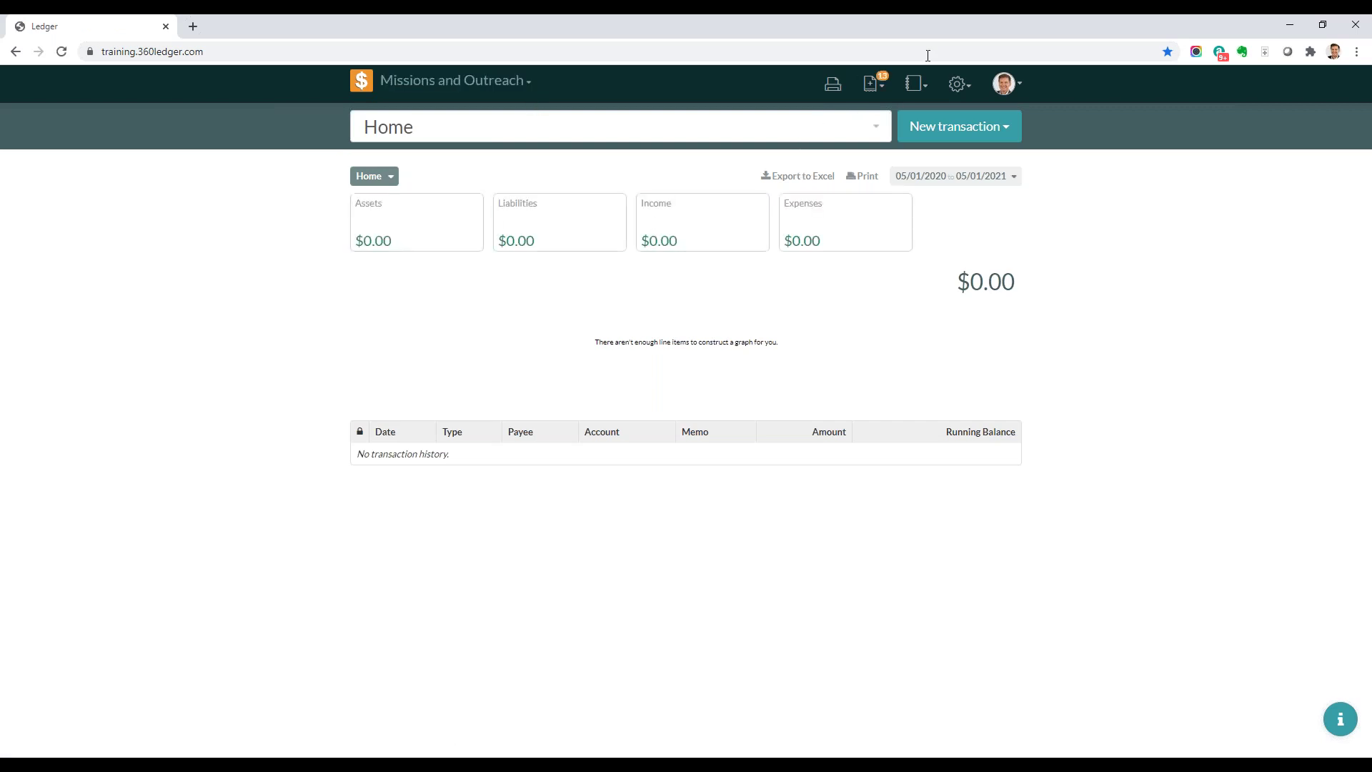
View the General Ledger report for Missions and Outreach and switch back to the Christ Community organization.
click(926, 89)
click(895, 114)
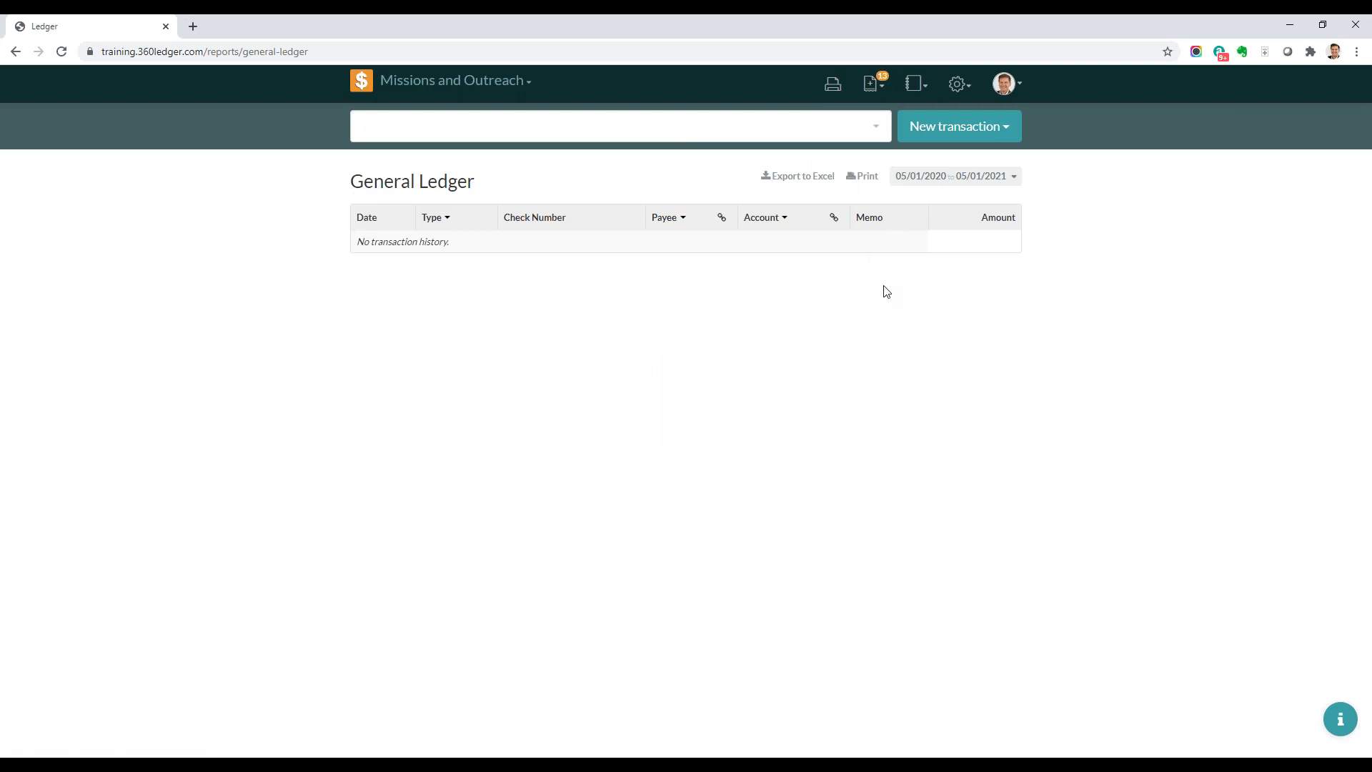
click(394, 90)
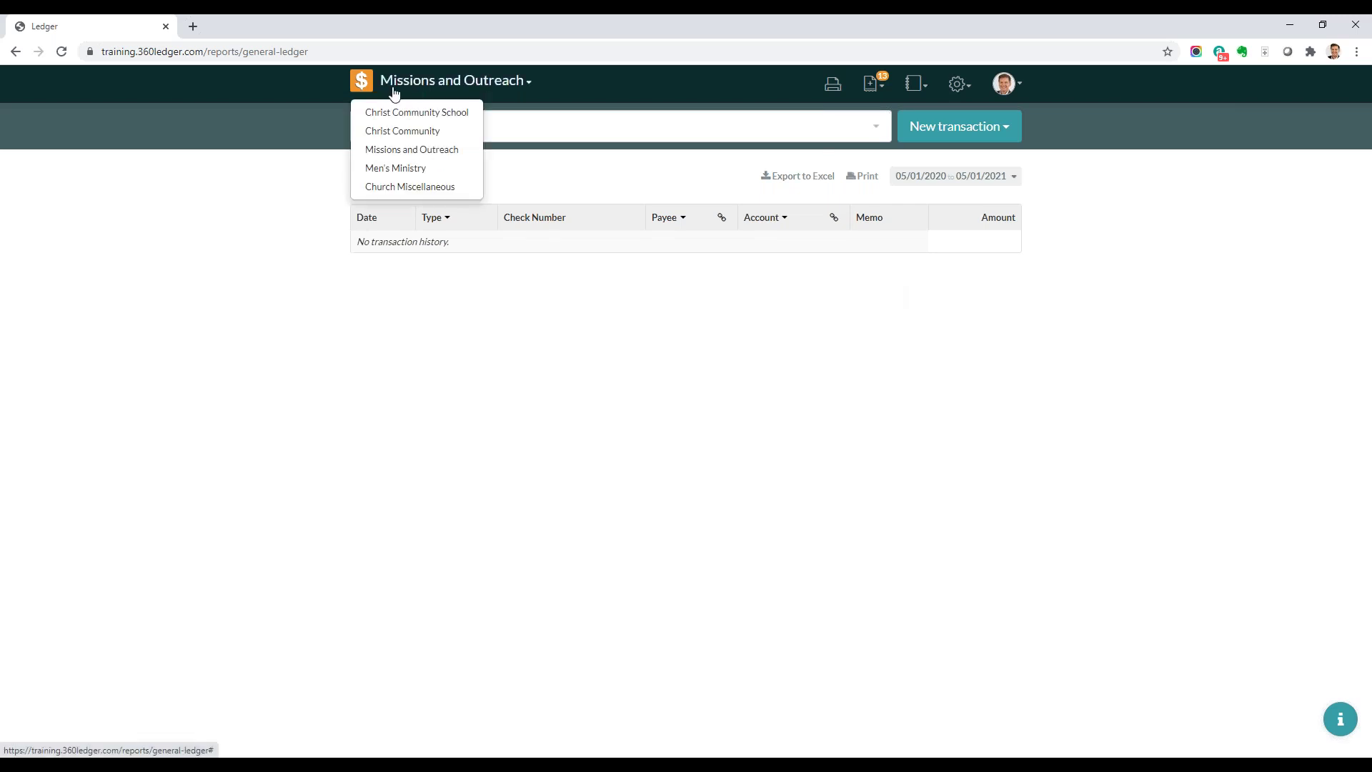
click(387, 132)
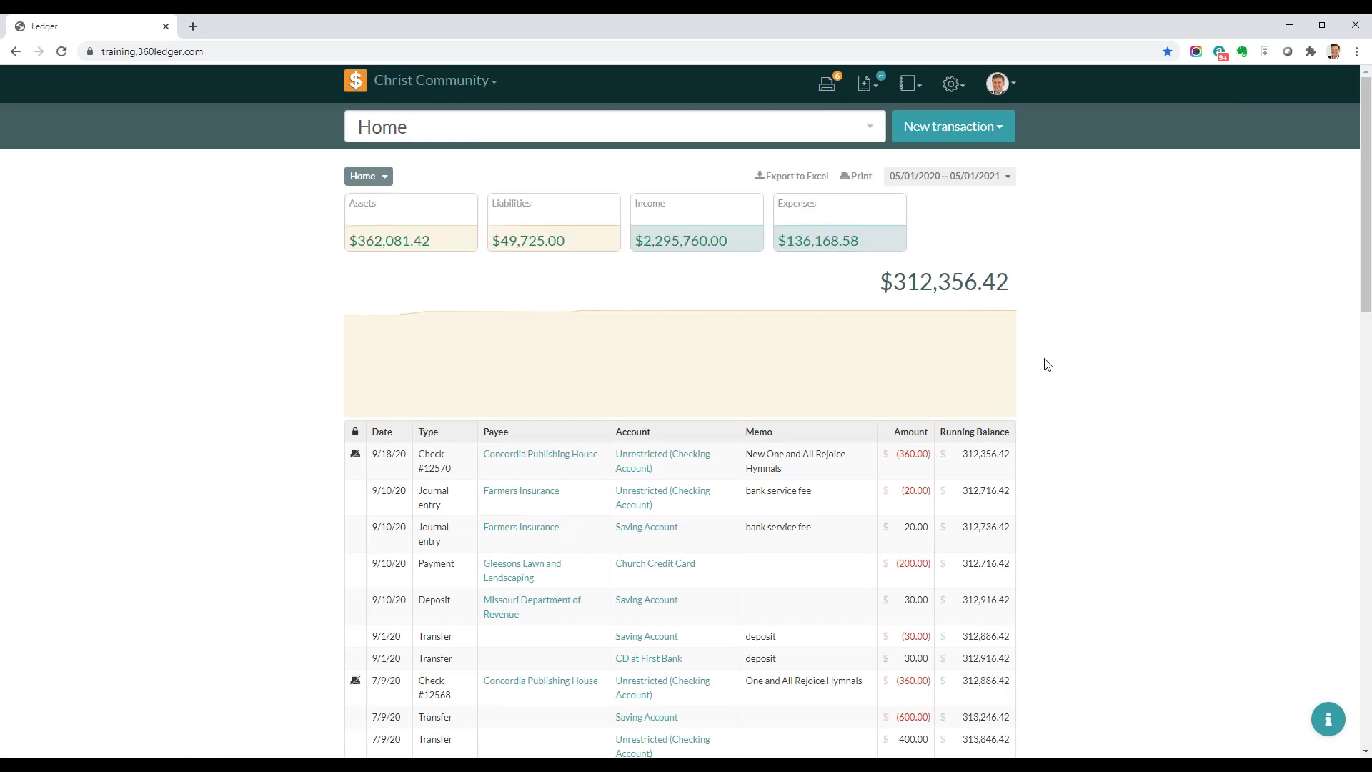
View the Concordia Publishing House payee profile and the full Payees list, and return to the Home register.
scroll(389, 300, down, 2)
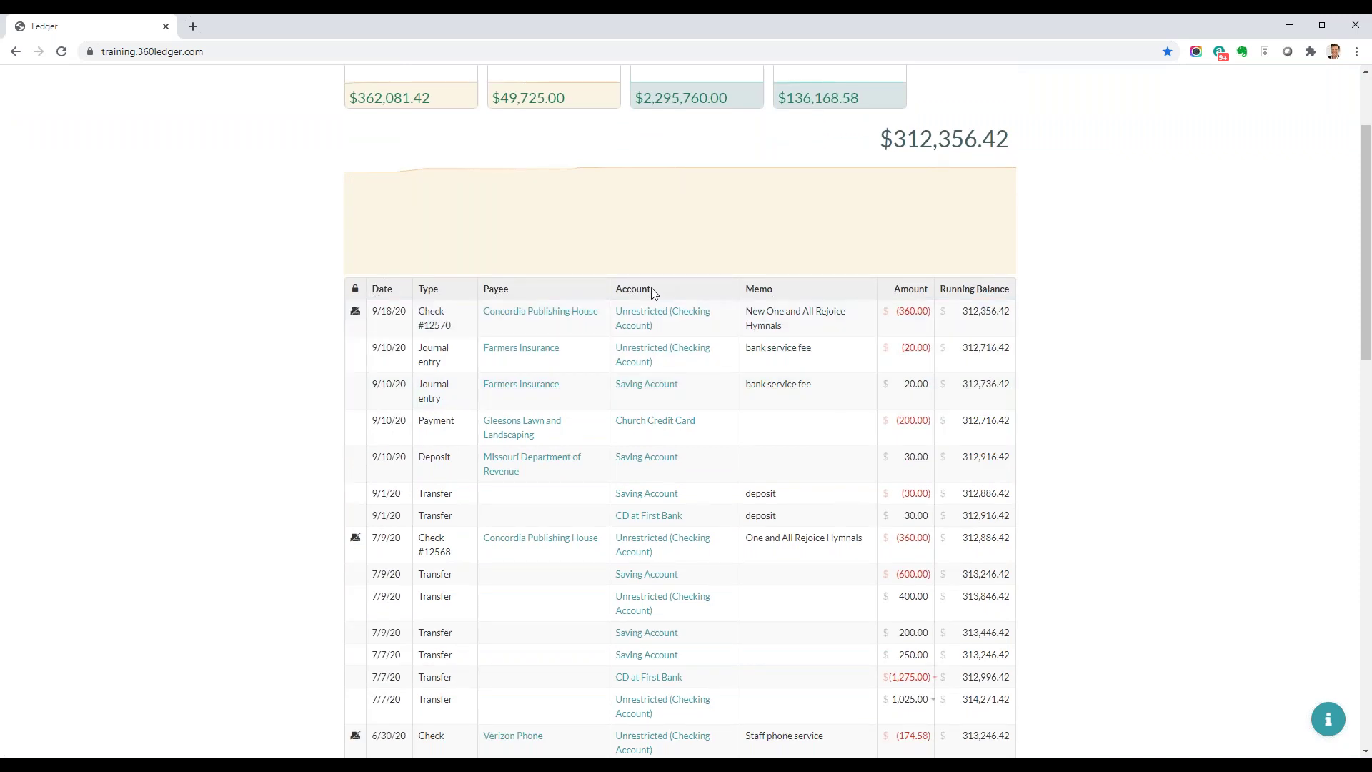
click(521, 313)
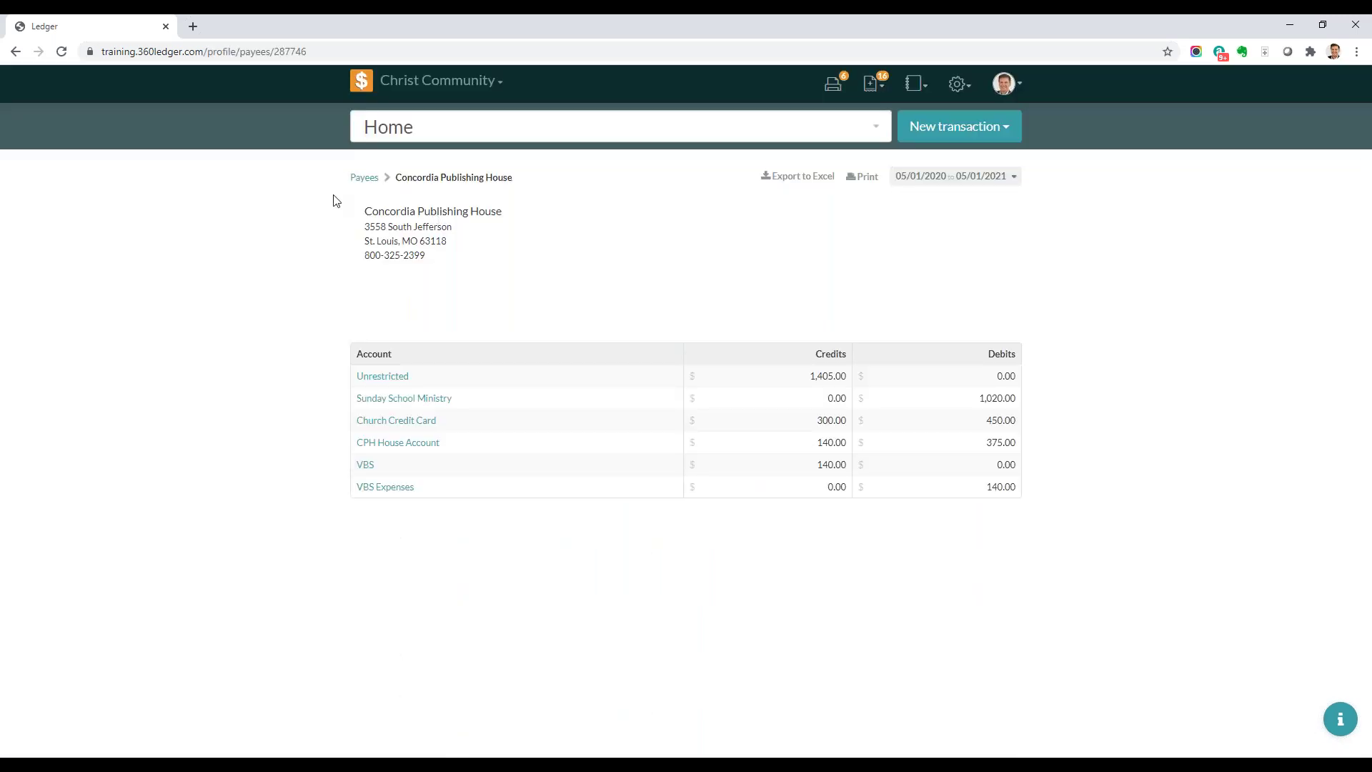
click(363, 178)
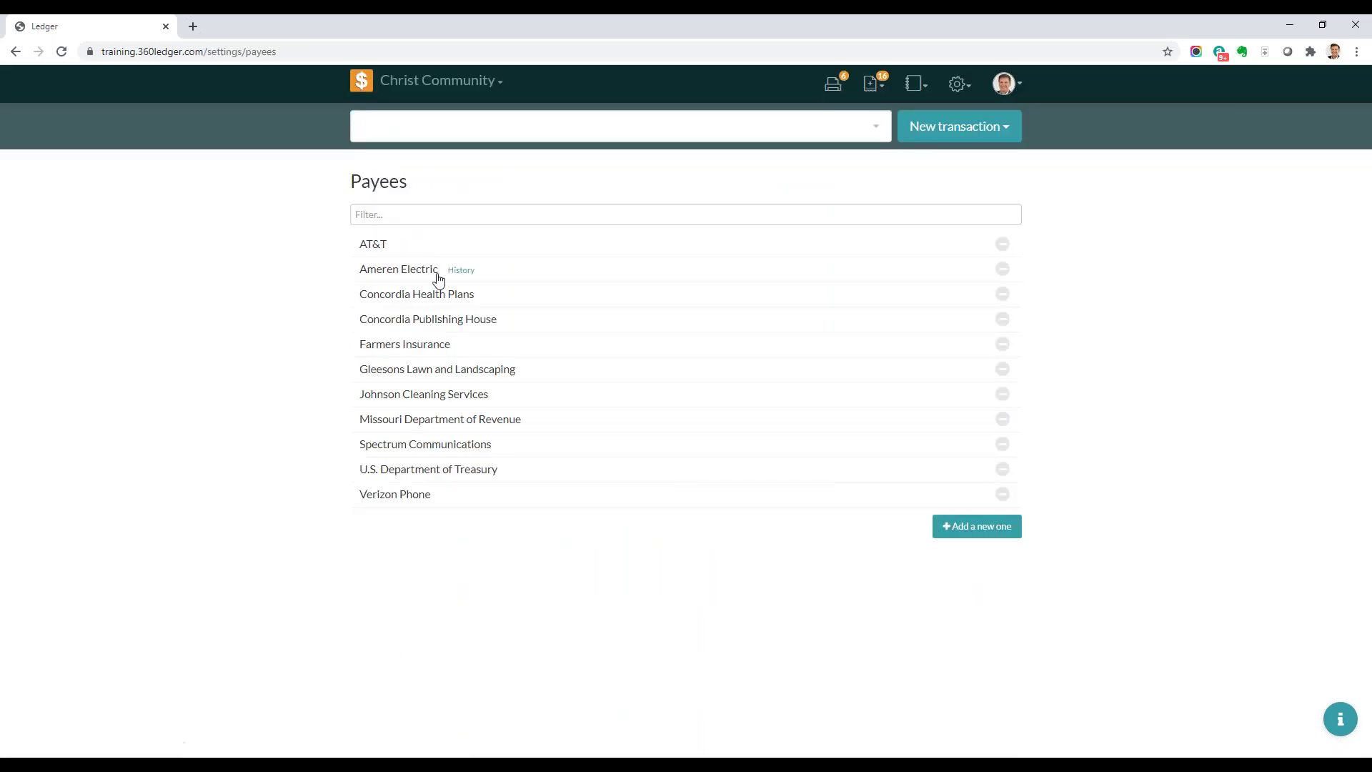
click(989, 313)
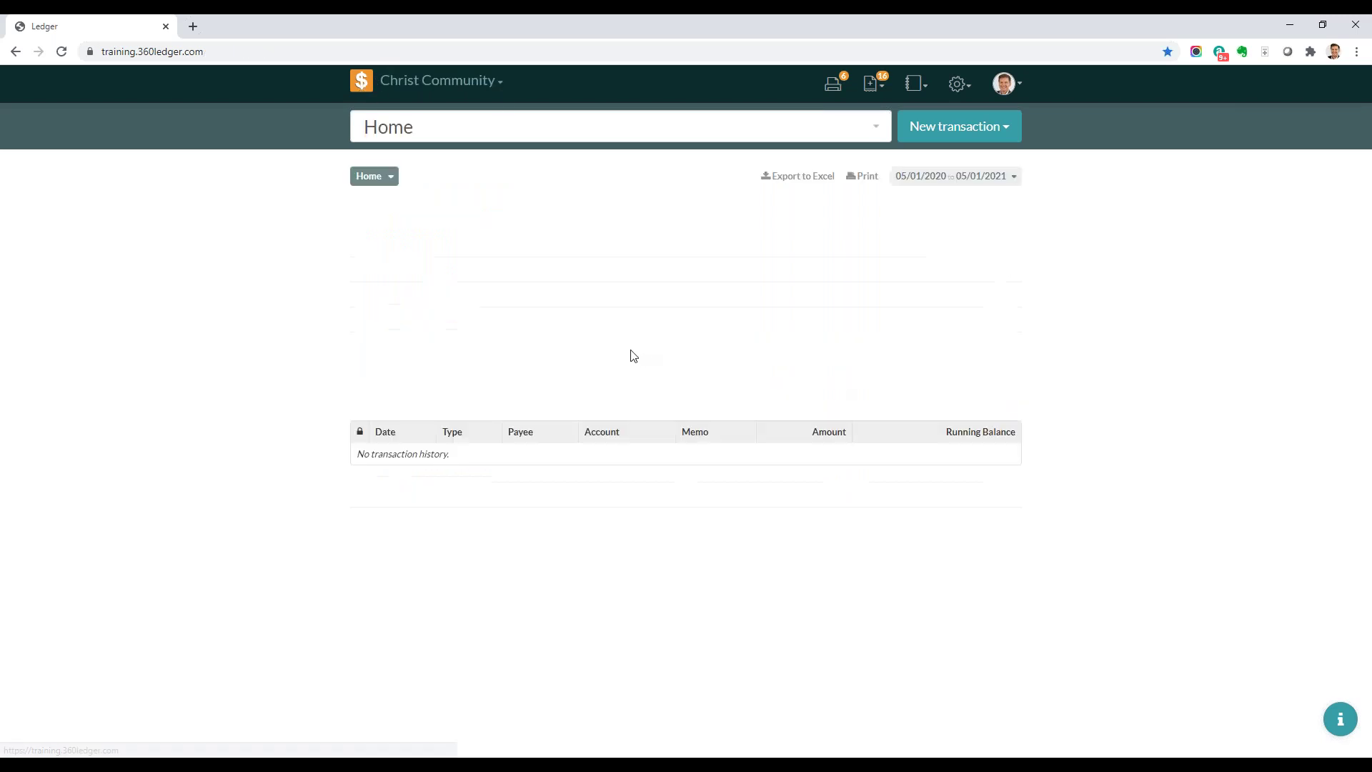
Examine the payees and accounts of the transactions listed in the Home register.
scroll(536, 293, down, 2)
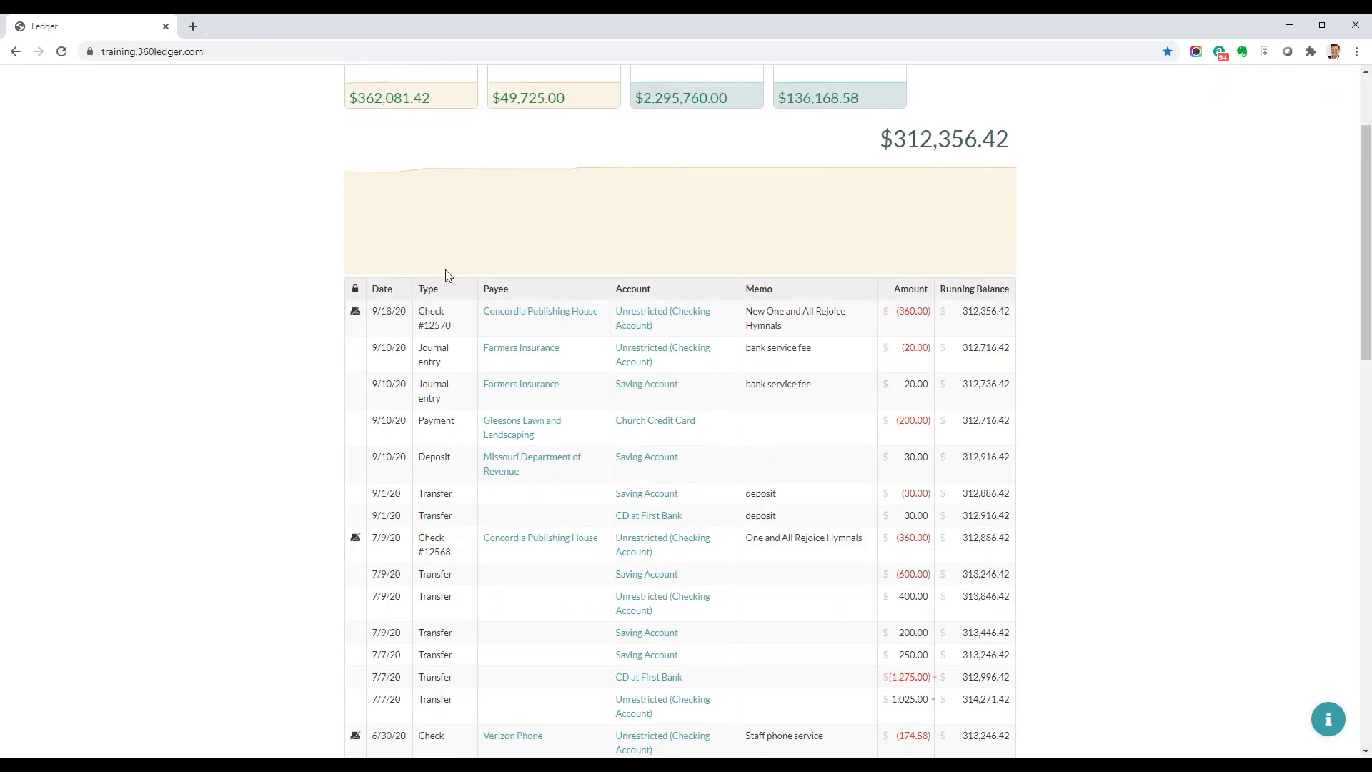
scroll(448, 181, down, 3)
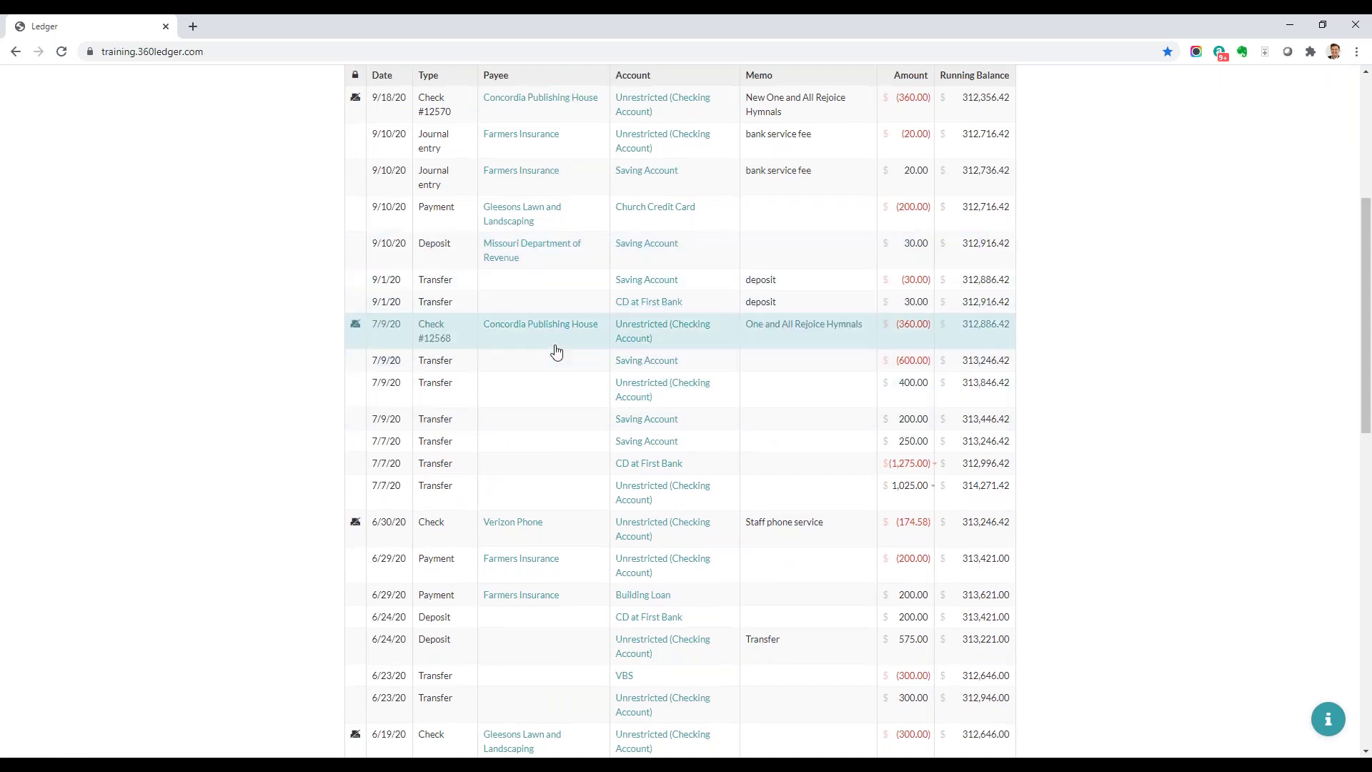
scroll(555, 352, up, 2)
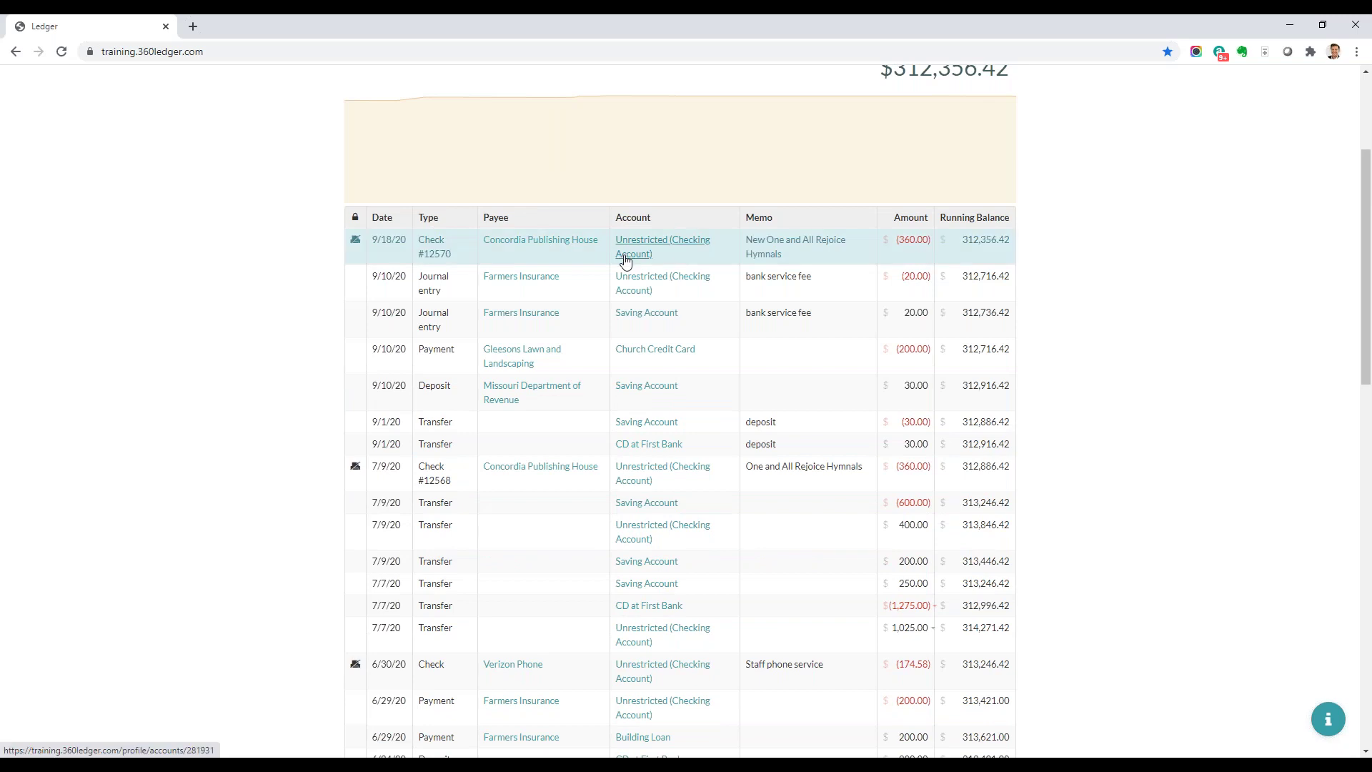
double_click(635, 217)
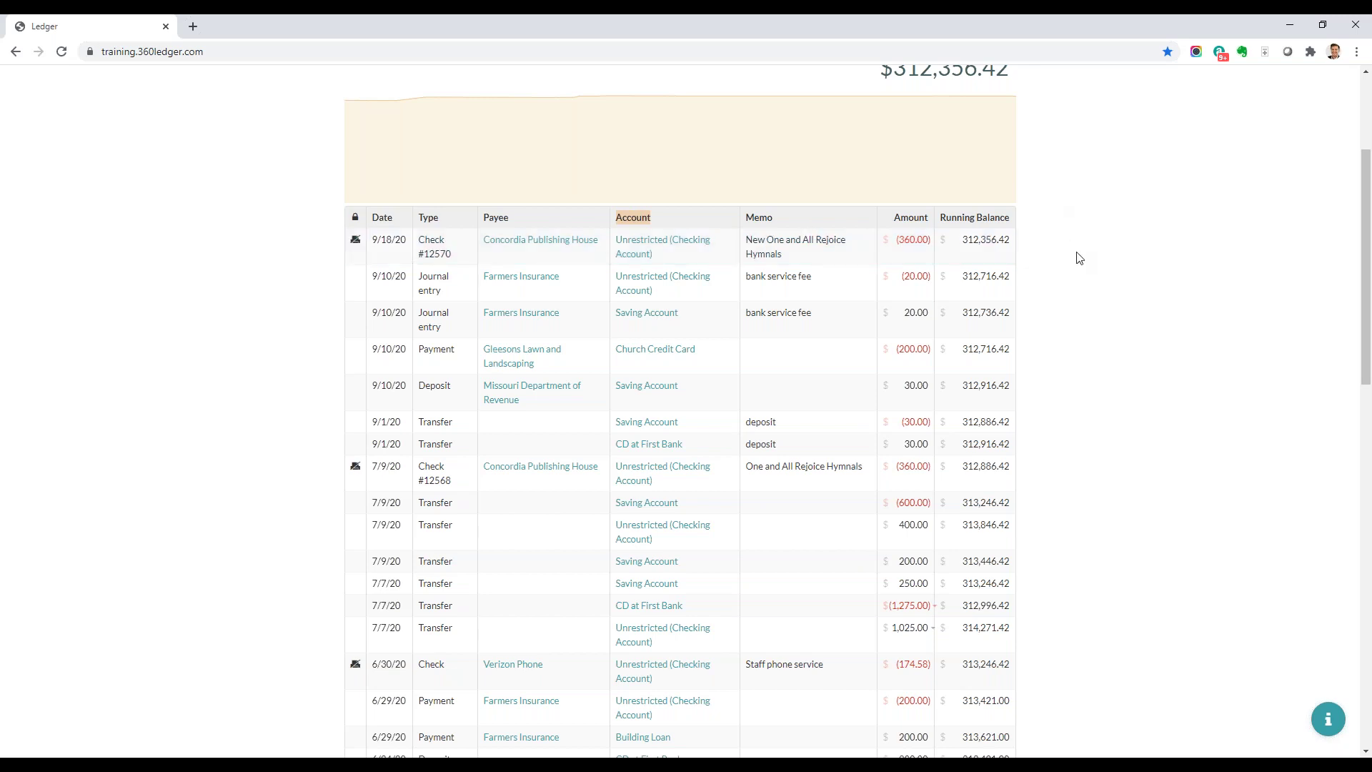
scroll(1077, 257, up, 3)
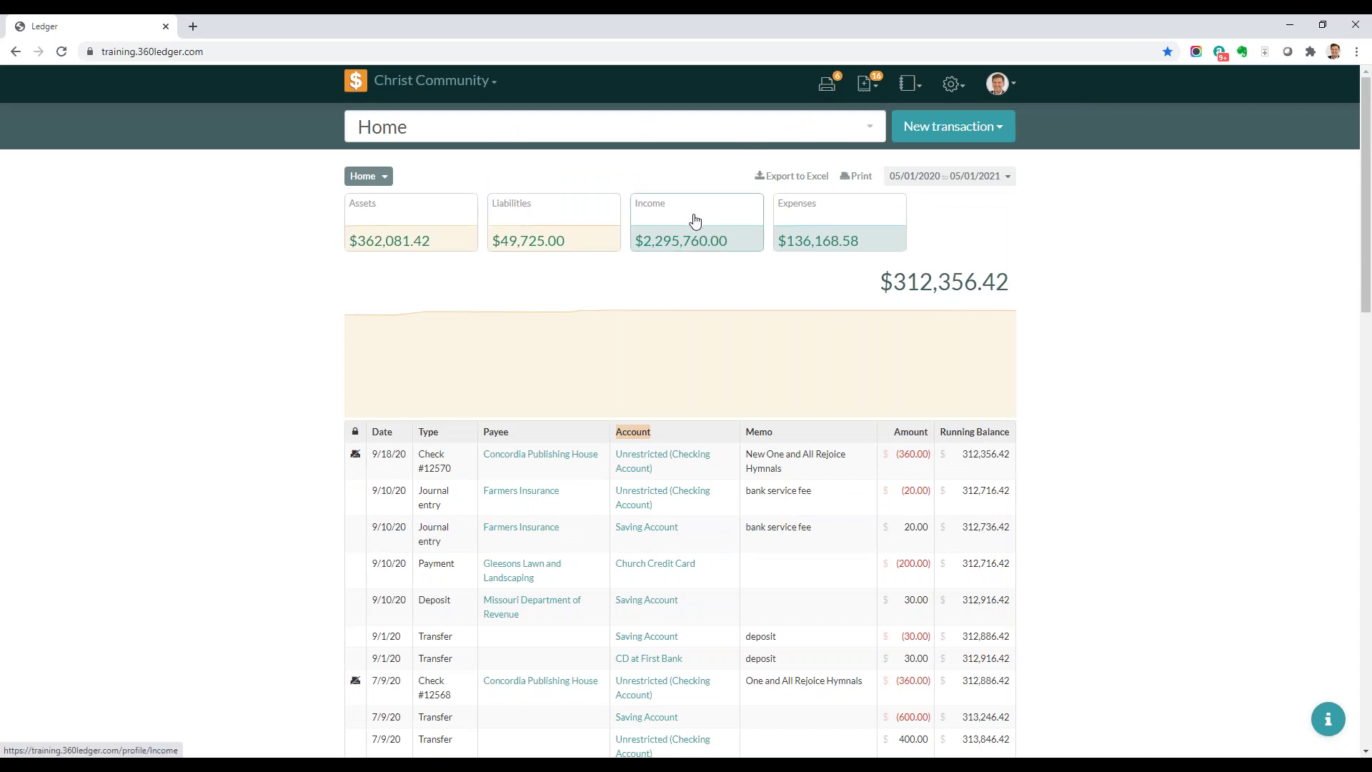
Open the Income & Expense report and collapse its Income and Expense groups.
click(921, 86)
click(883, 136)
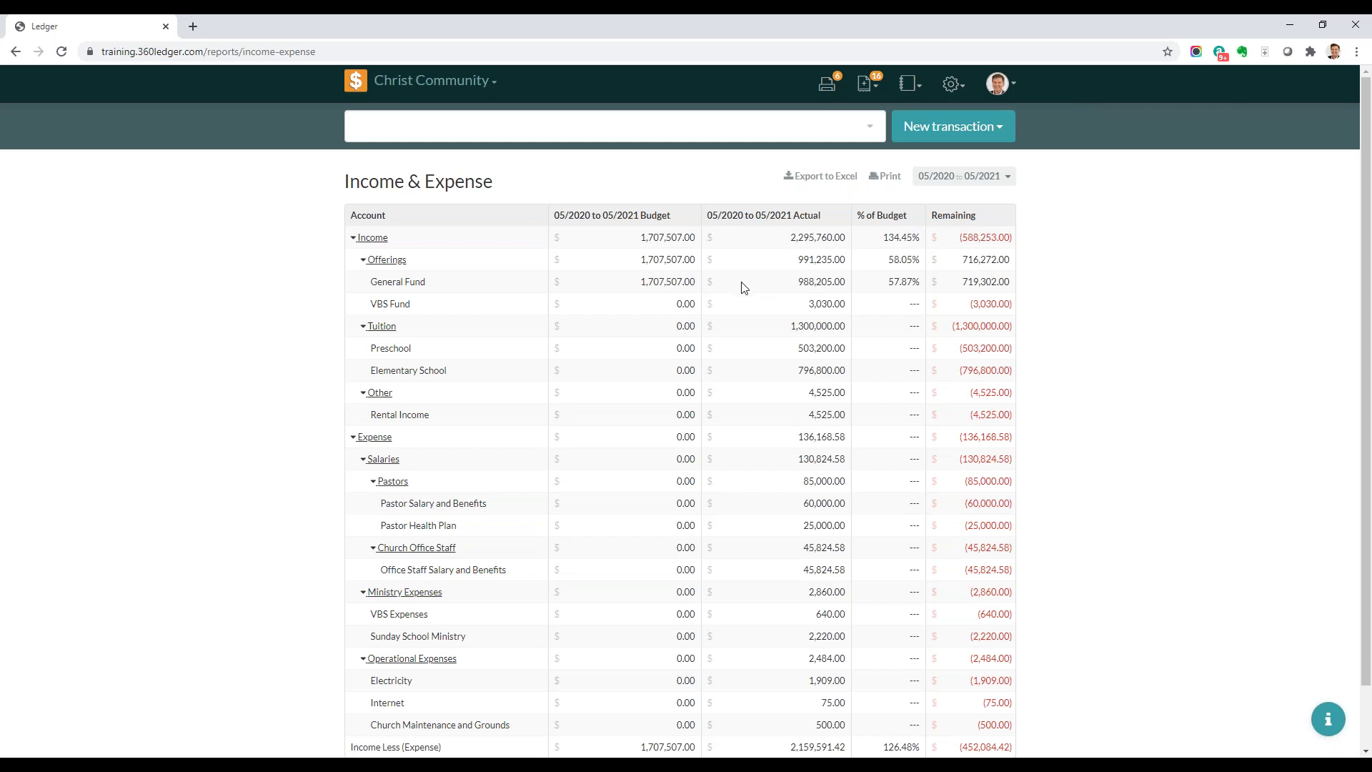
click(354, 241)
click(359, 259)
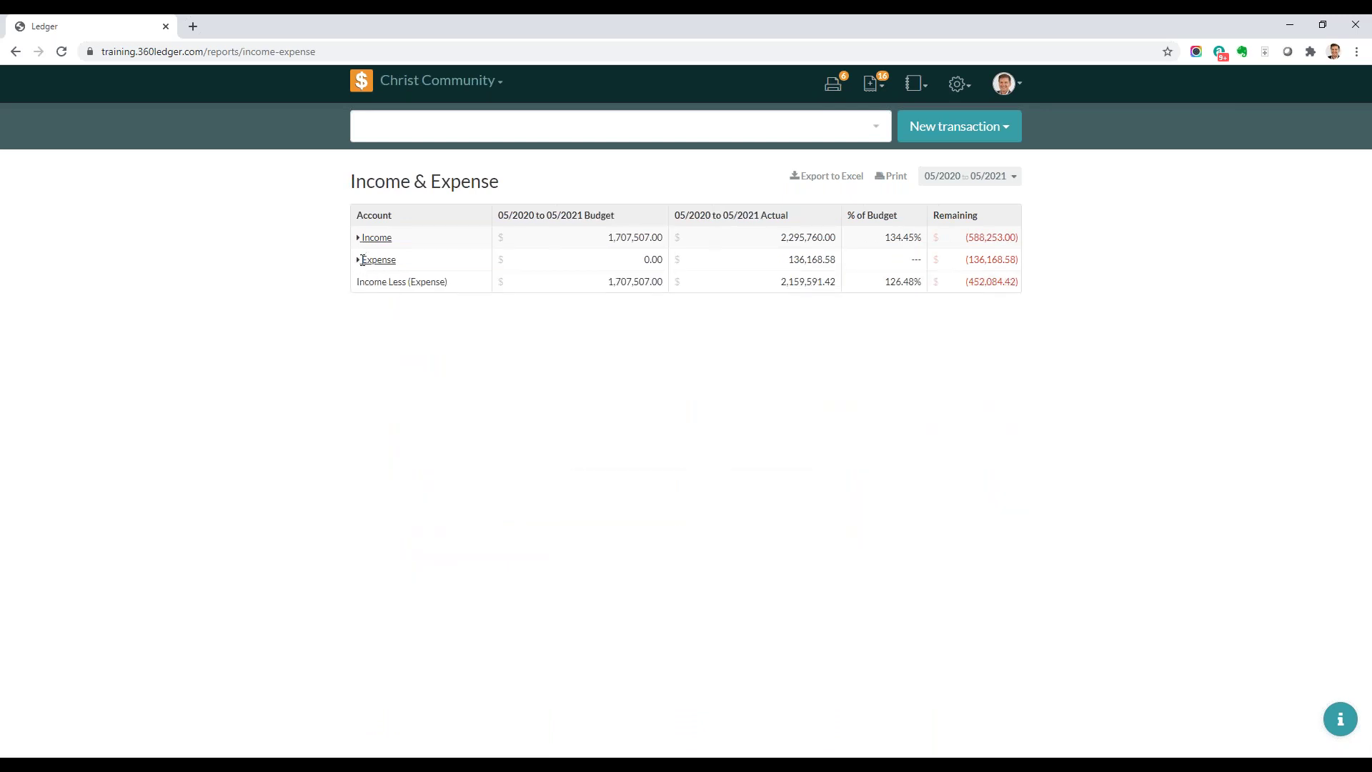
Expand the Expense group and collapse the Pastors and Church Office Staff subgroups under Salaries.
click(359, 260)
click(359, 261)
click(359, 260)
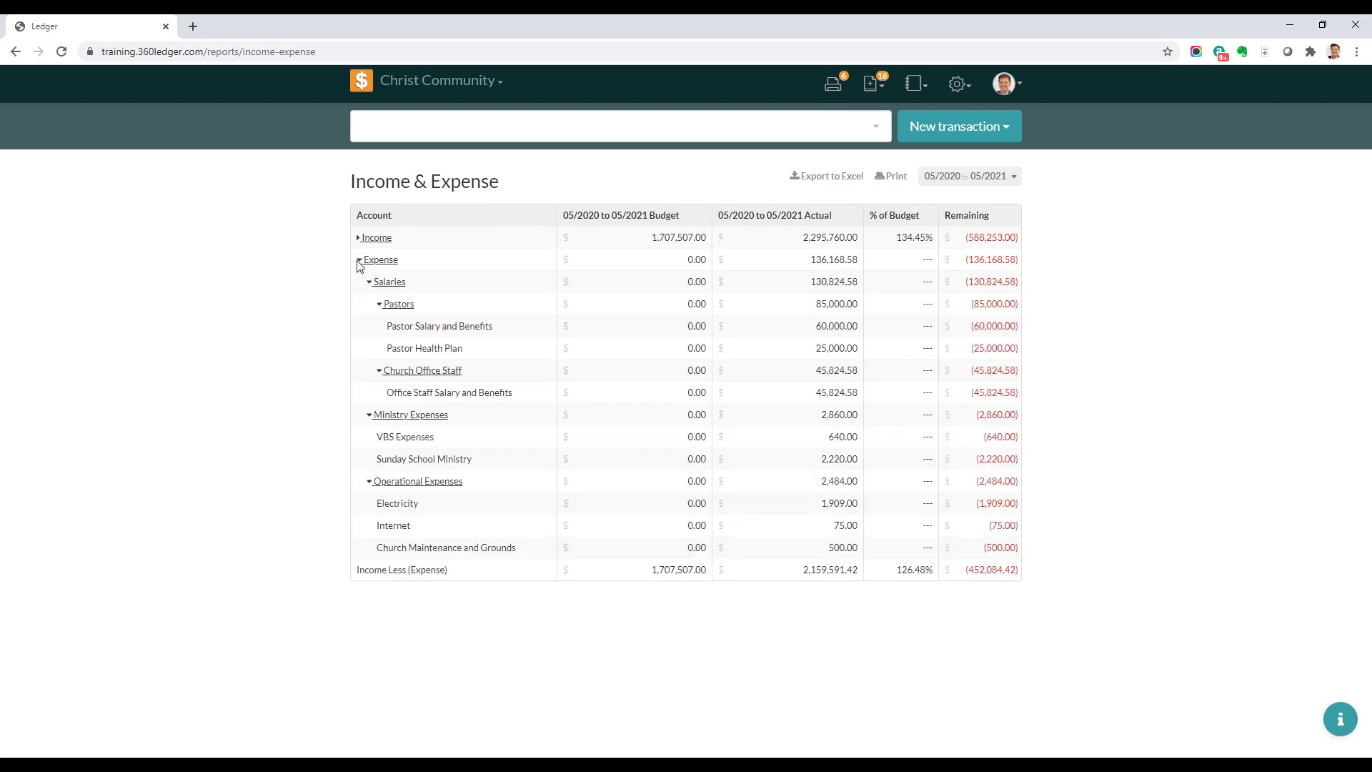
click(378, 306)
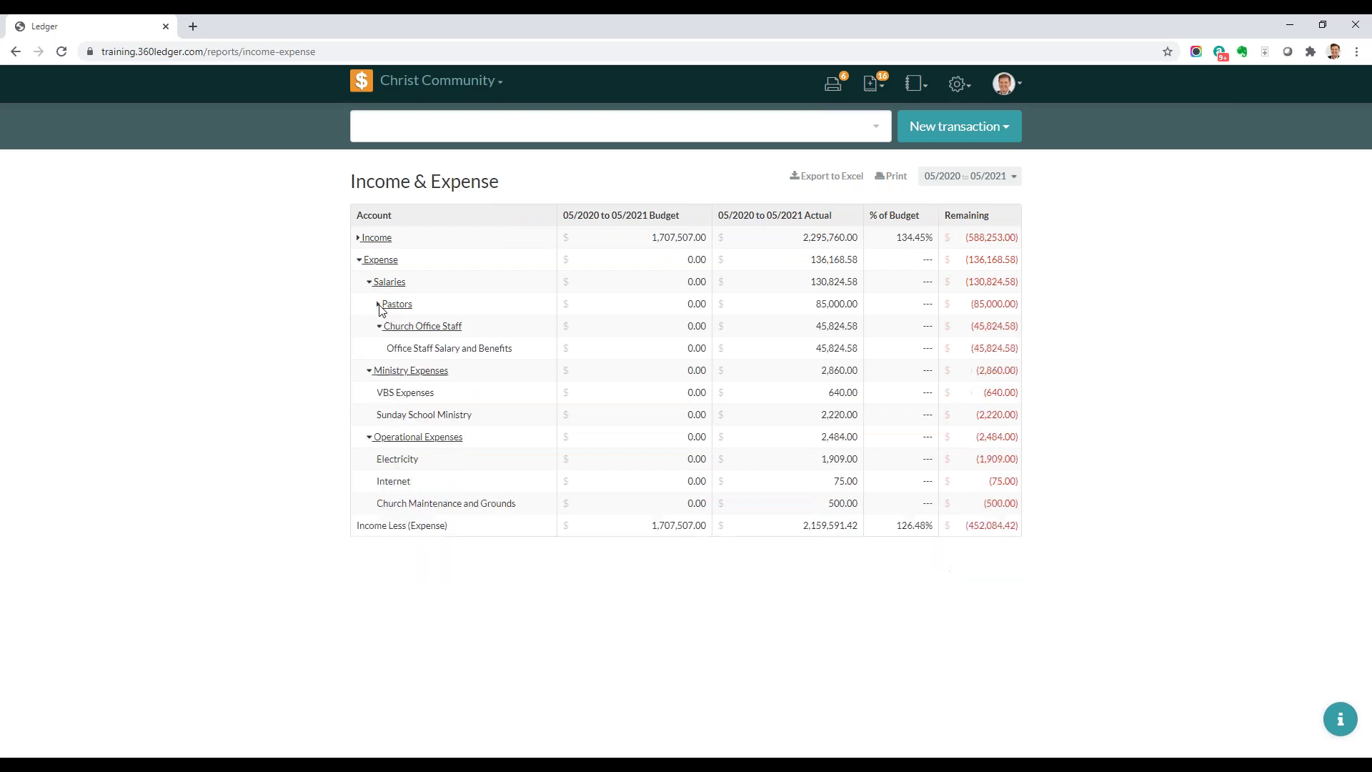
click(380, 327)
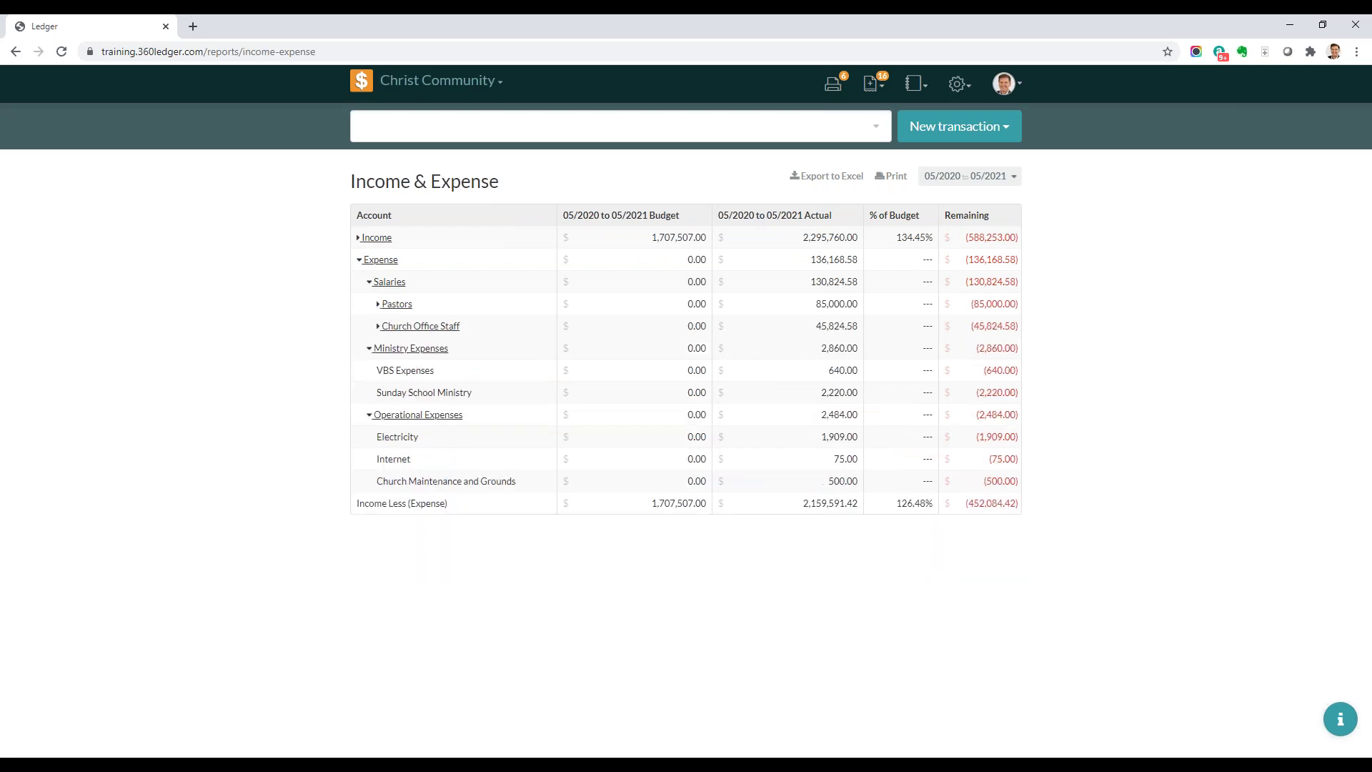
Open the Chart of Accounts report.
double_click(415, 370)
click(928, 85)
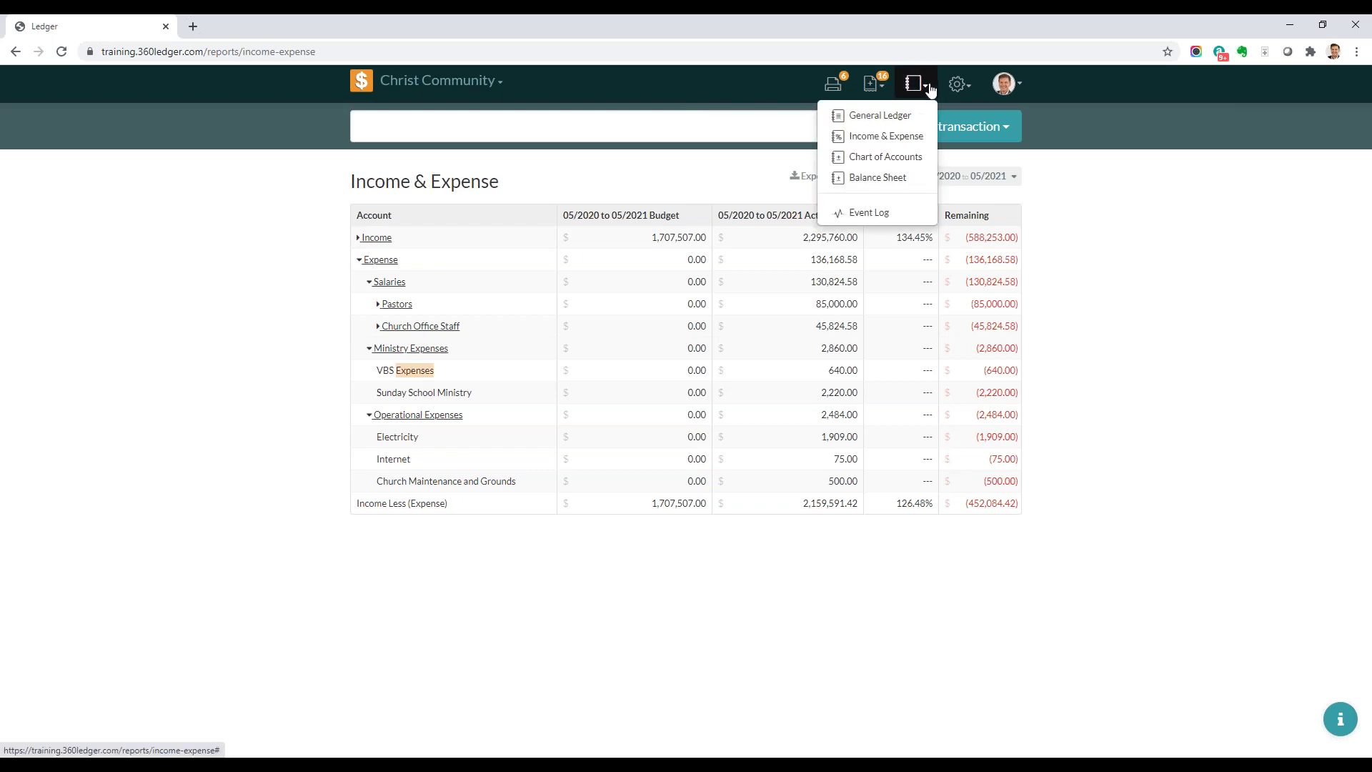
click(885, 157)
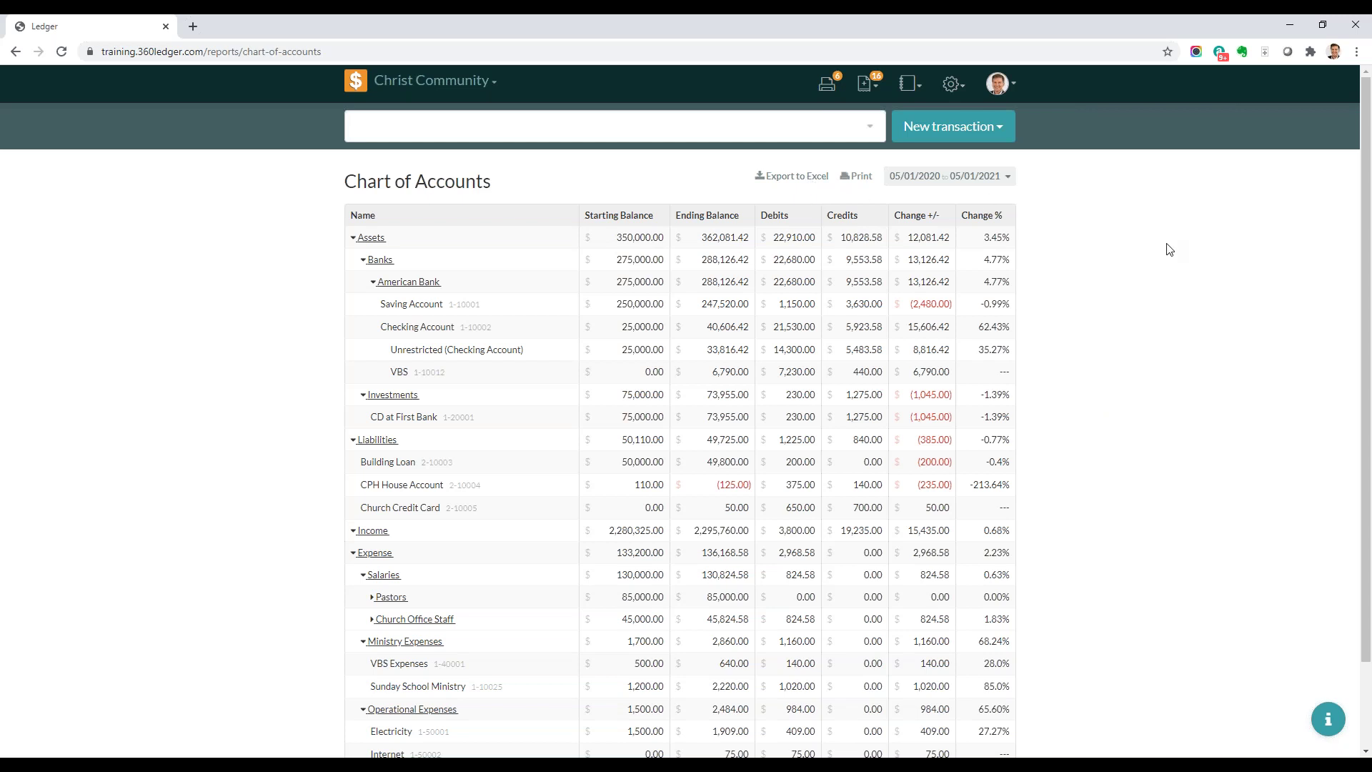
Open the Balance Sheet report and look at its date range options without changing the period.
click(918, 83)
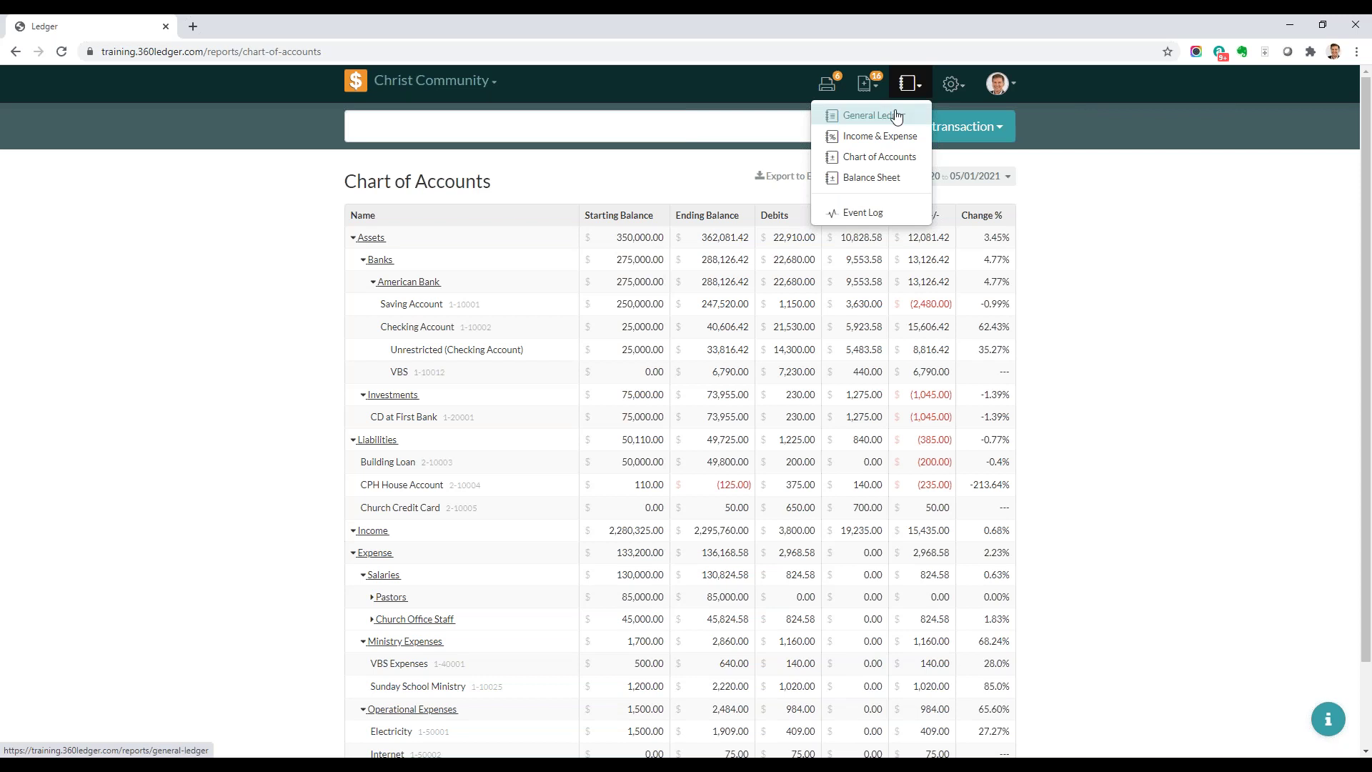
click(872, 180)
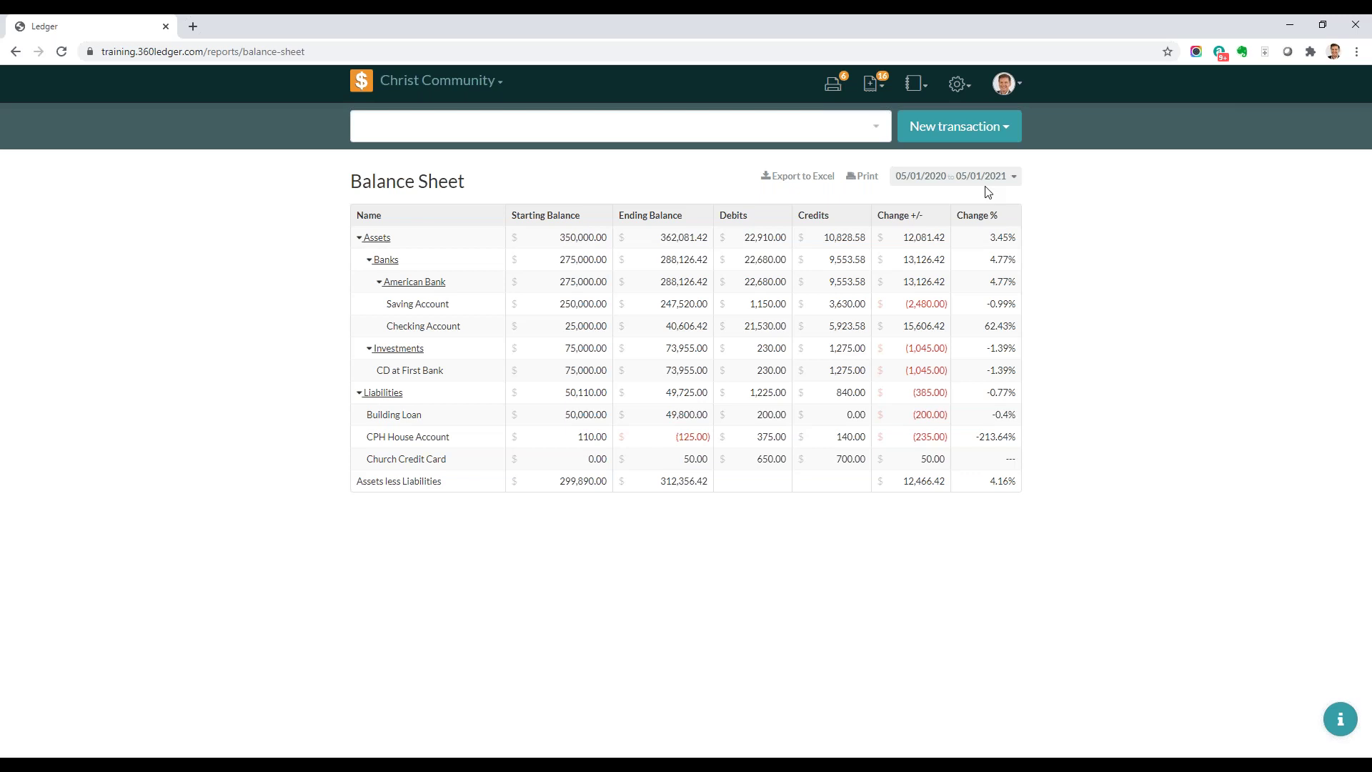
click(1015, 177)
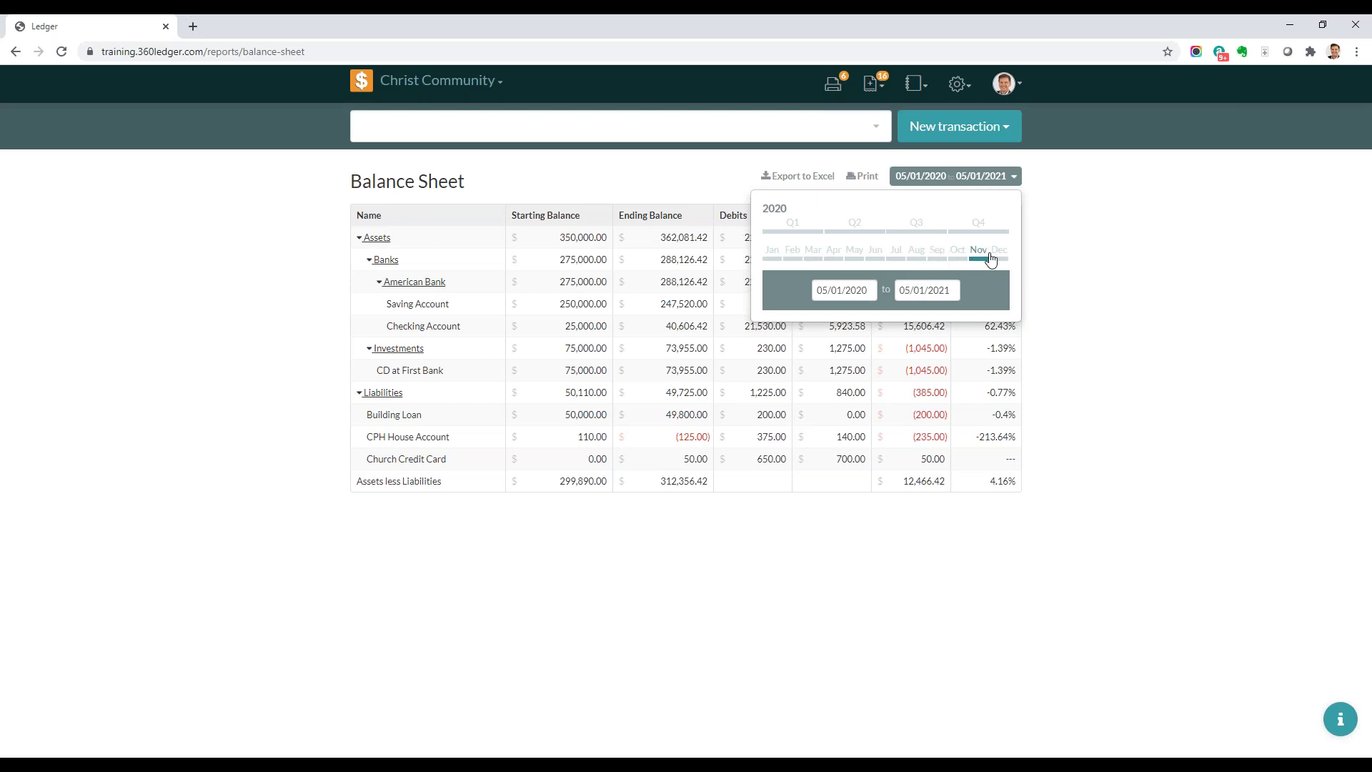
click(1072, 296)
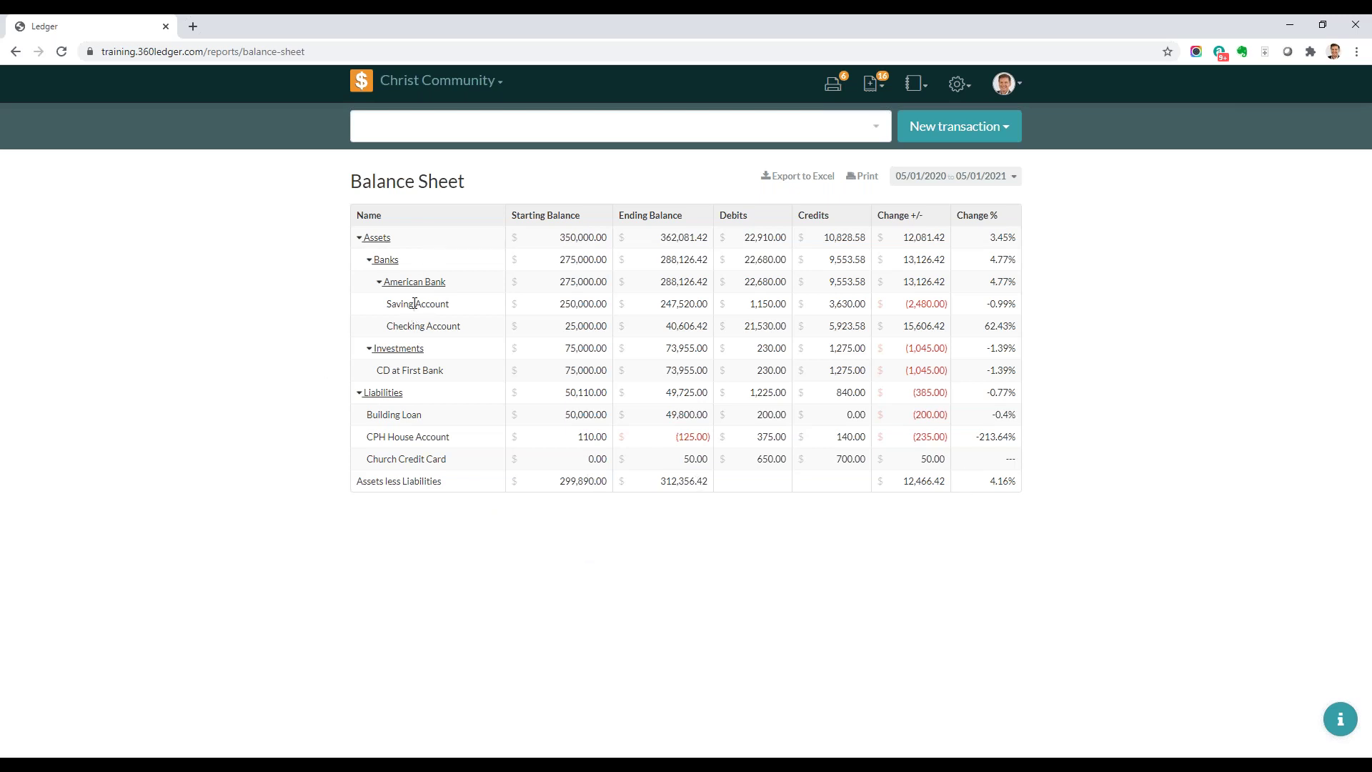
Collapse the Balance Sheet's Investments, American Bank and Banks subgroups and the whole Assets group.
drag(383, 281, 448, 282)
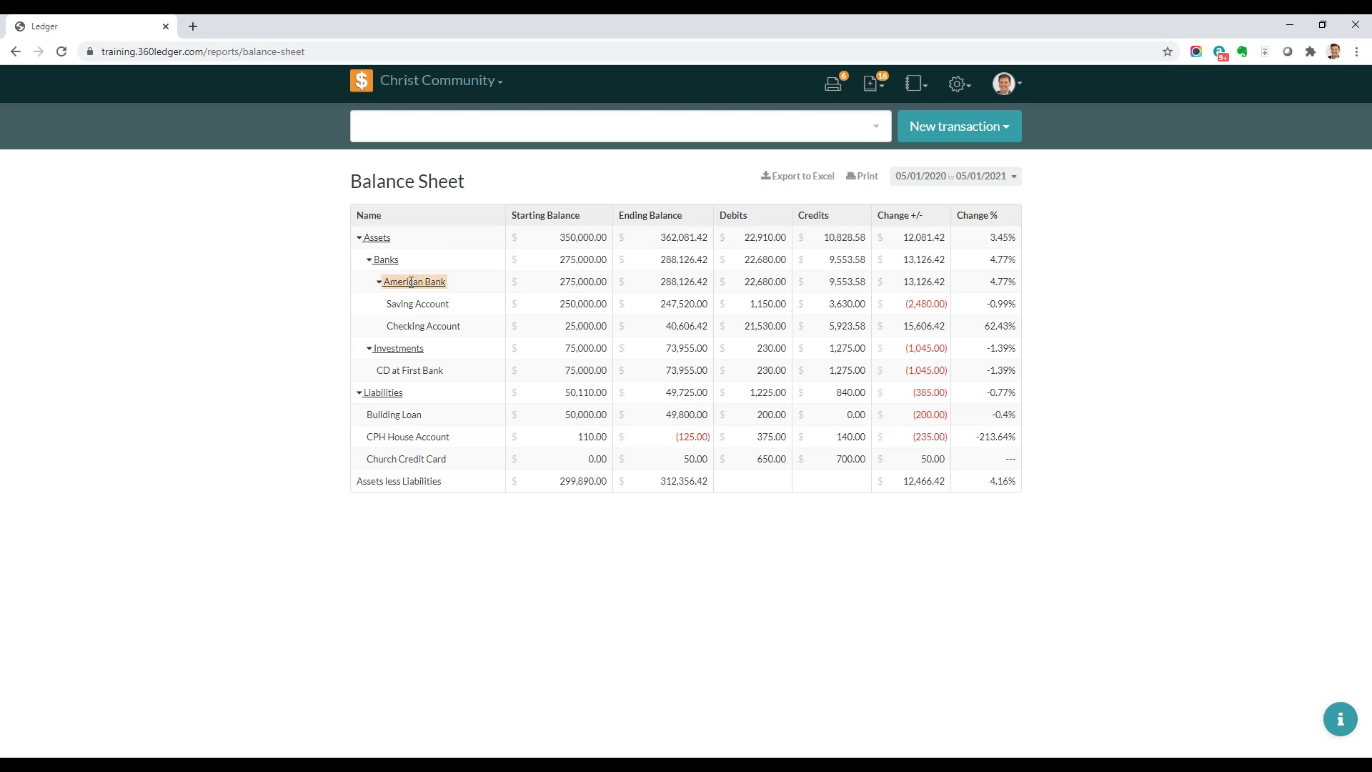
click(370, 349)
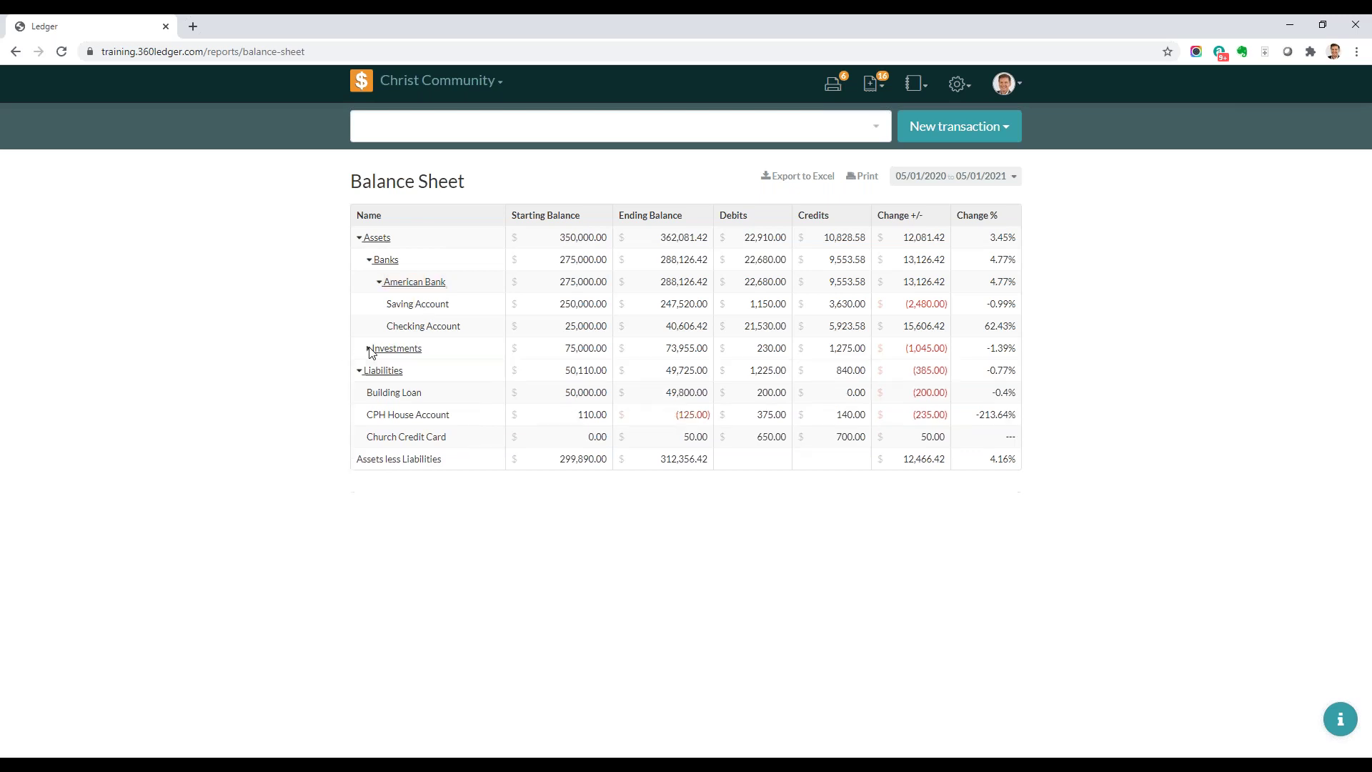
click(380, 282)
click(368, 259)
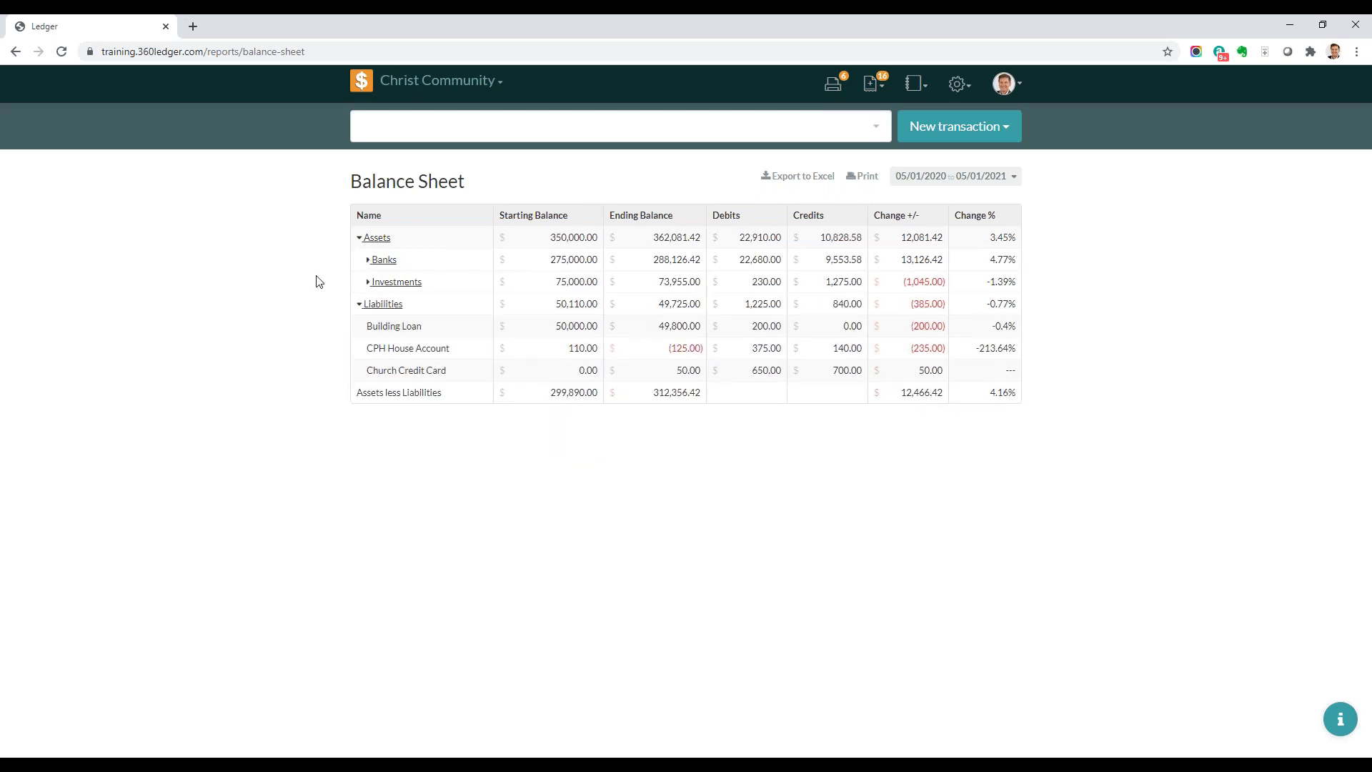
click(359, 238)
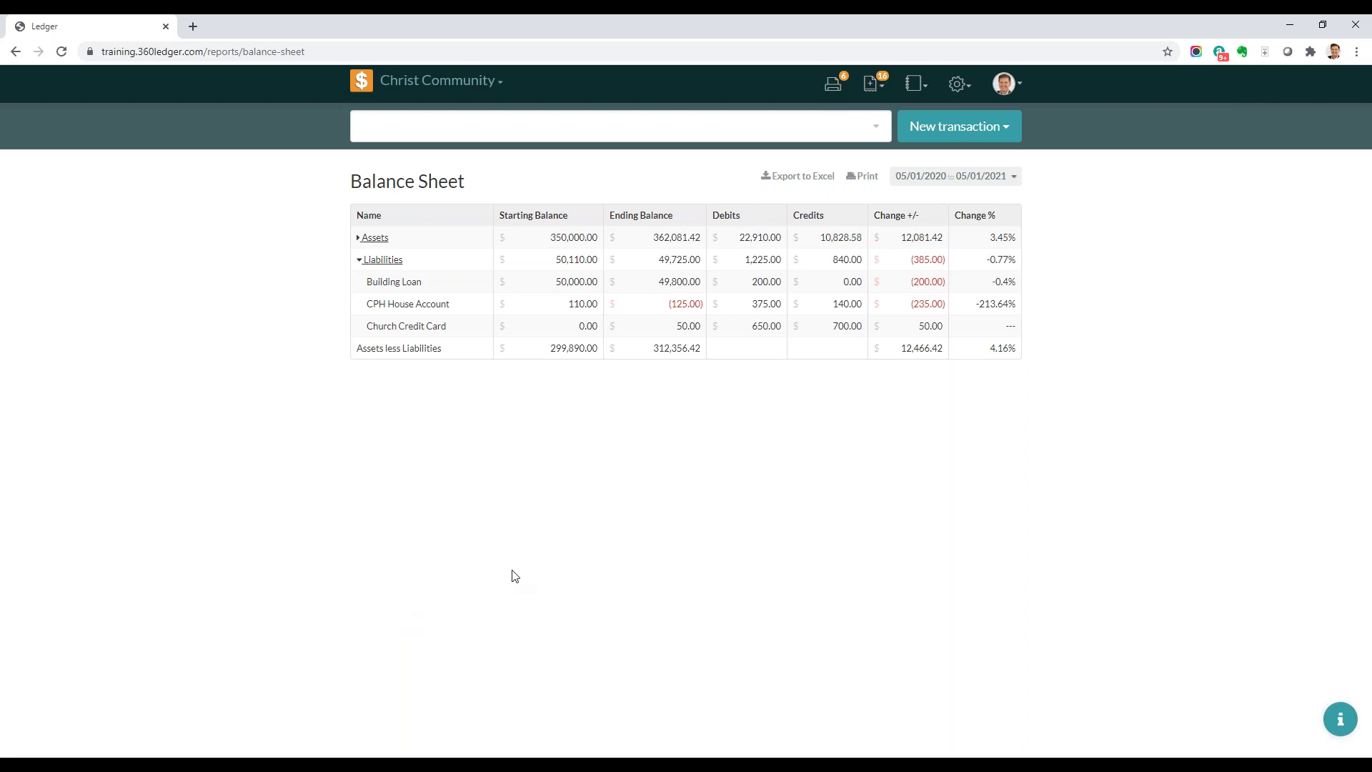
Drill down from Home through Assets, Banks and American Bank to the Checking Account and open its reconciliation.
click(359, 81)
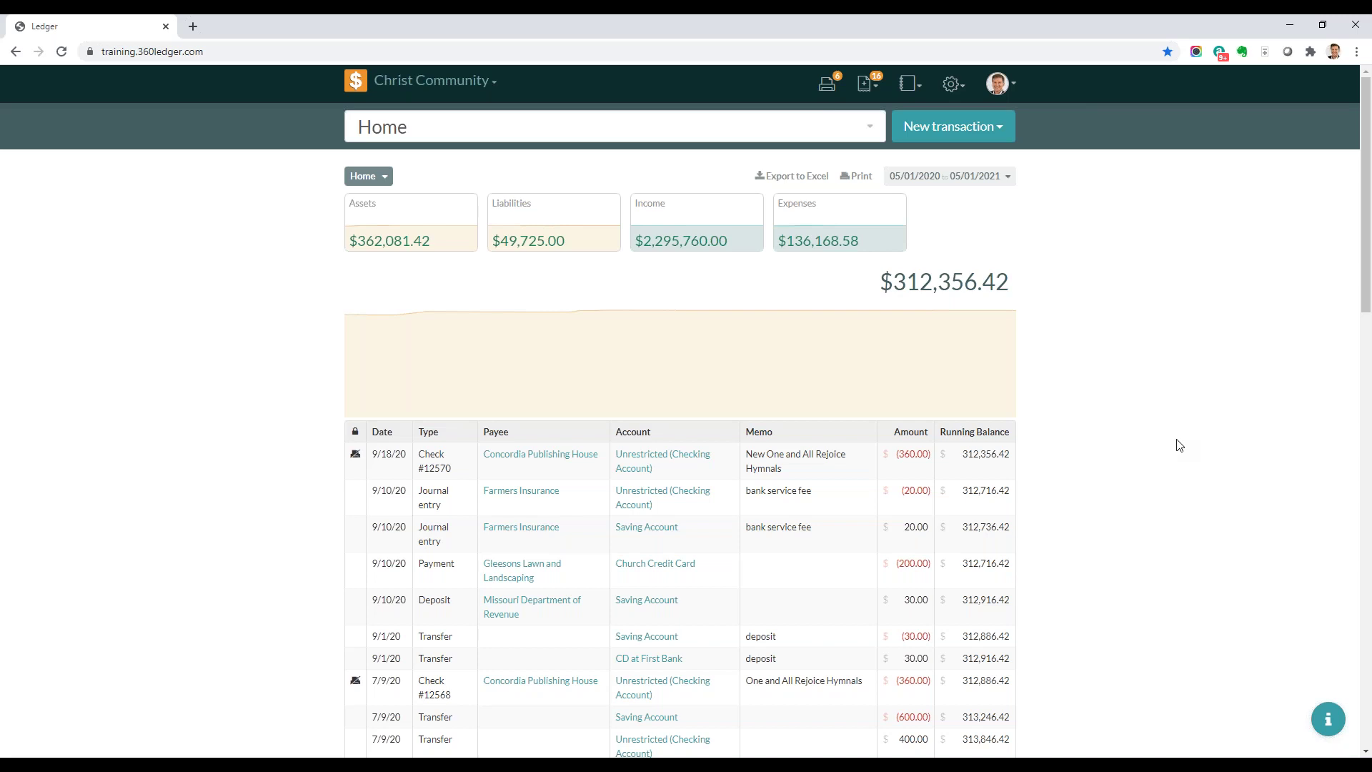
click(370, 212)
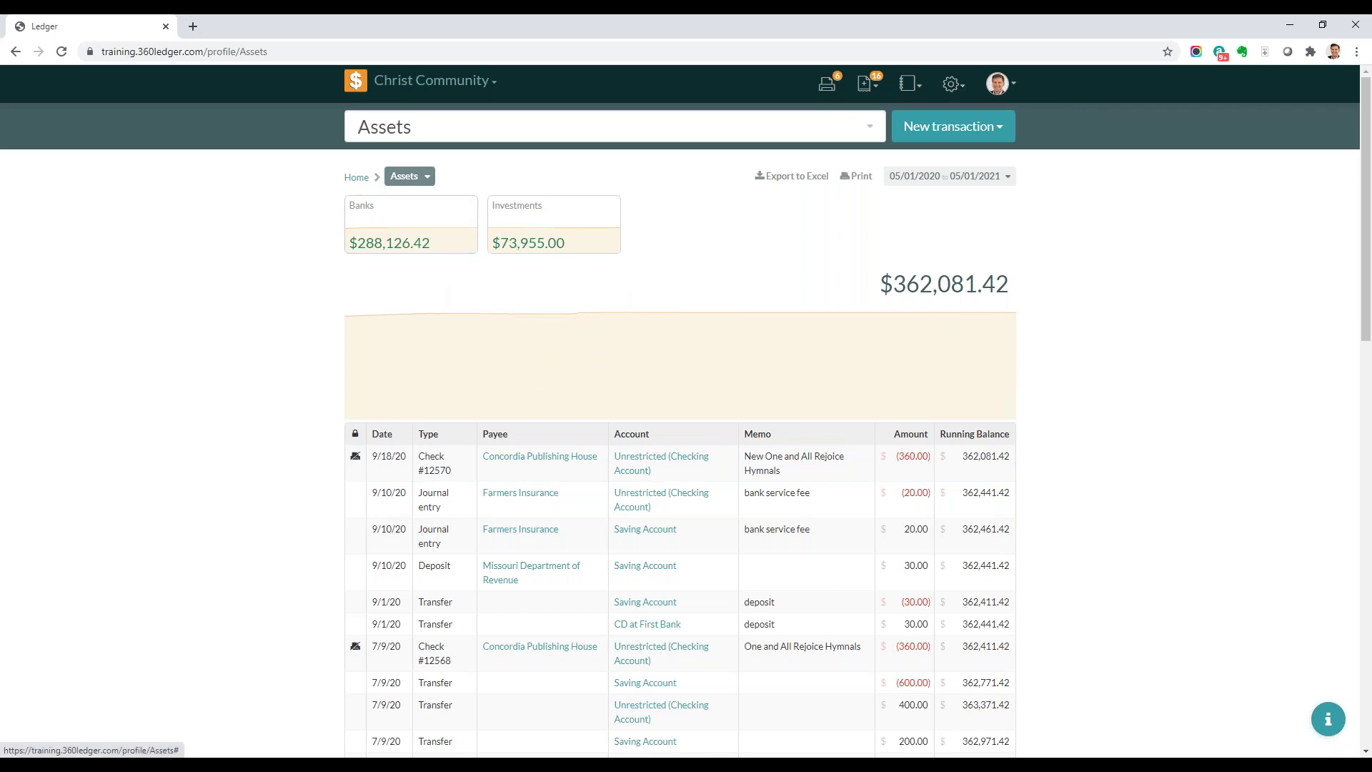
click(363, 211)
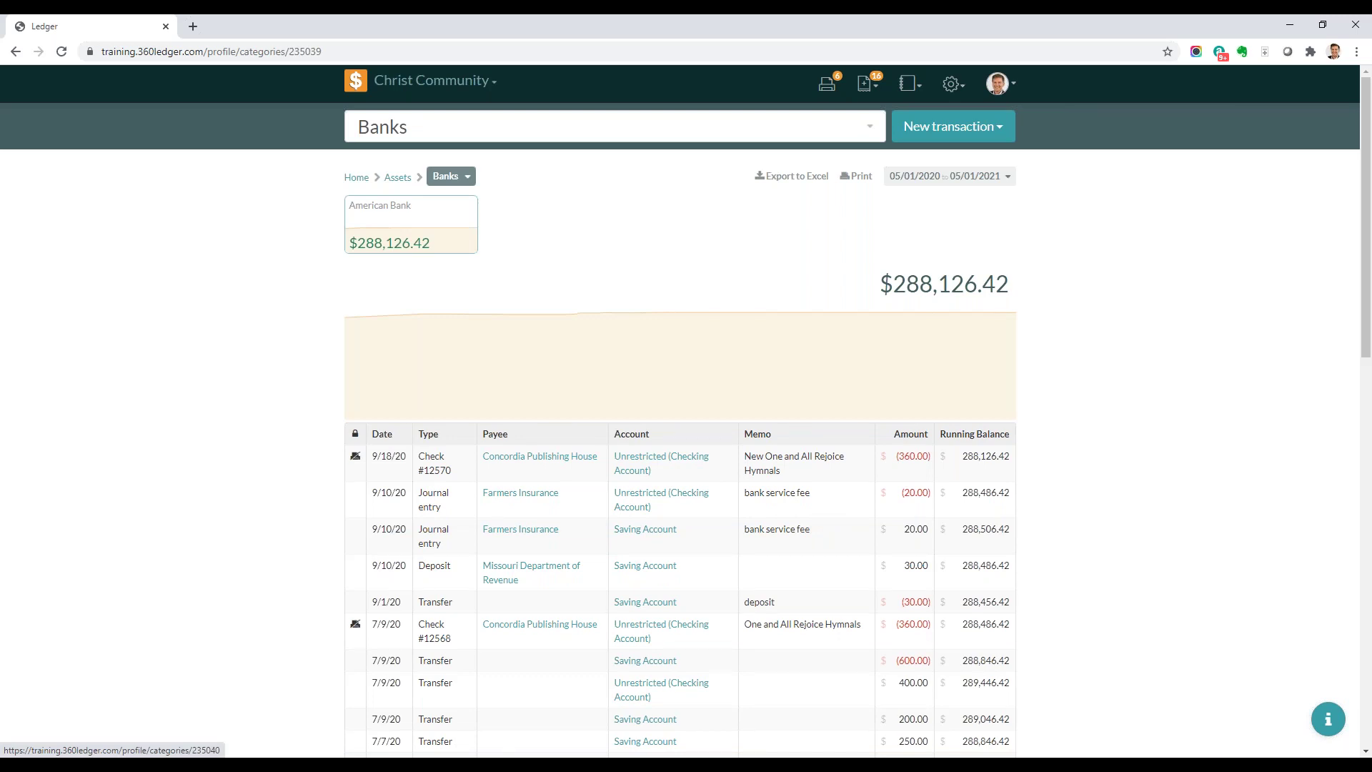
click(376, 213)
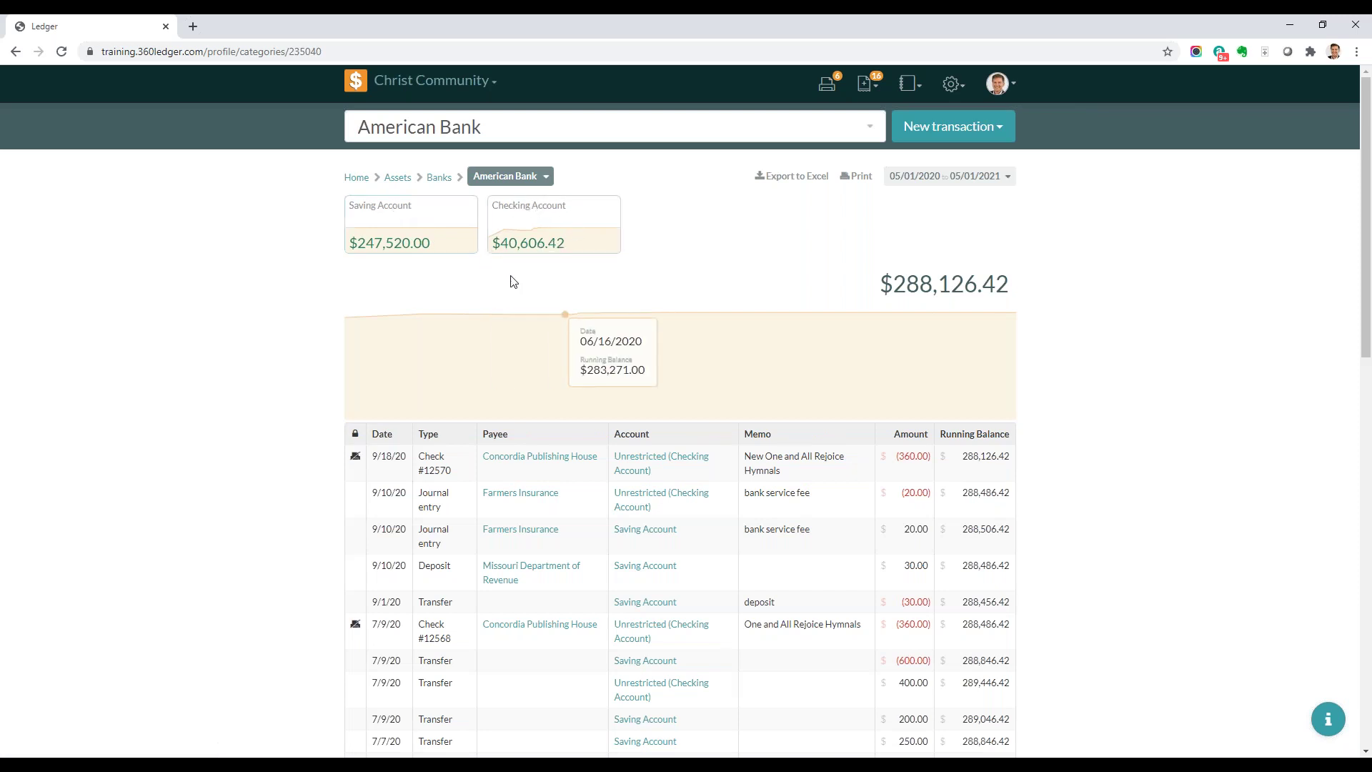
click(537, 215)
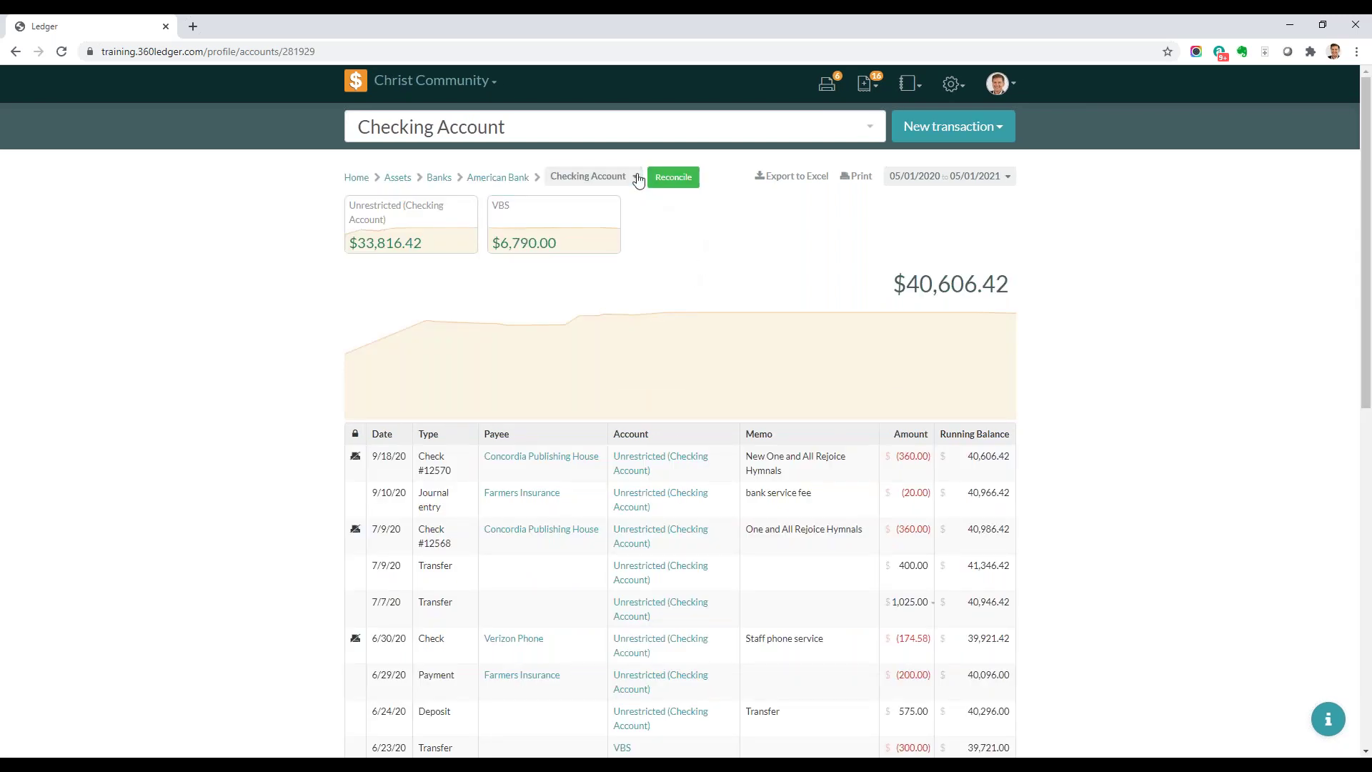
click(637, 178)
click(638, 178)
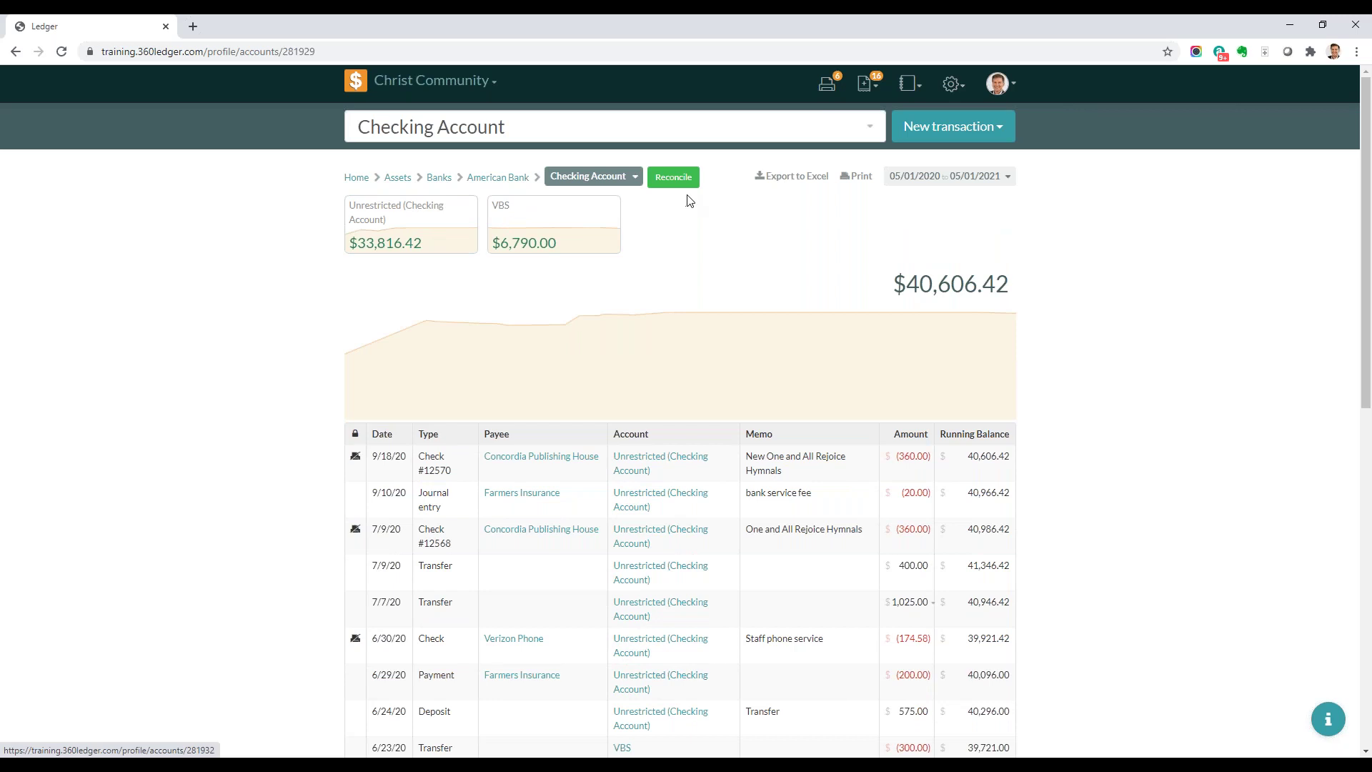
click(675, 179)
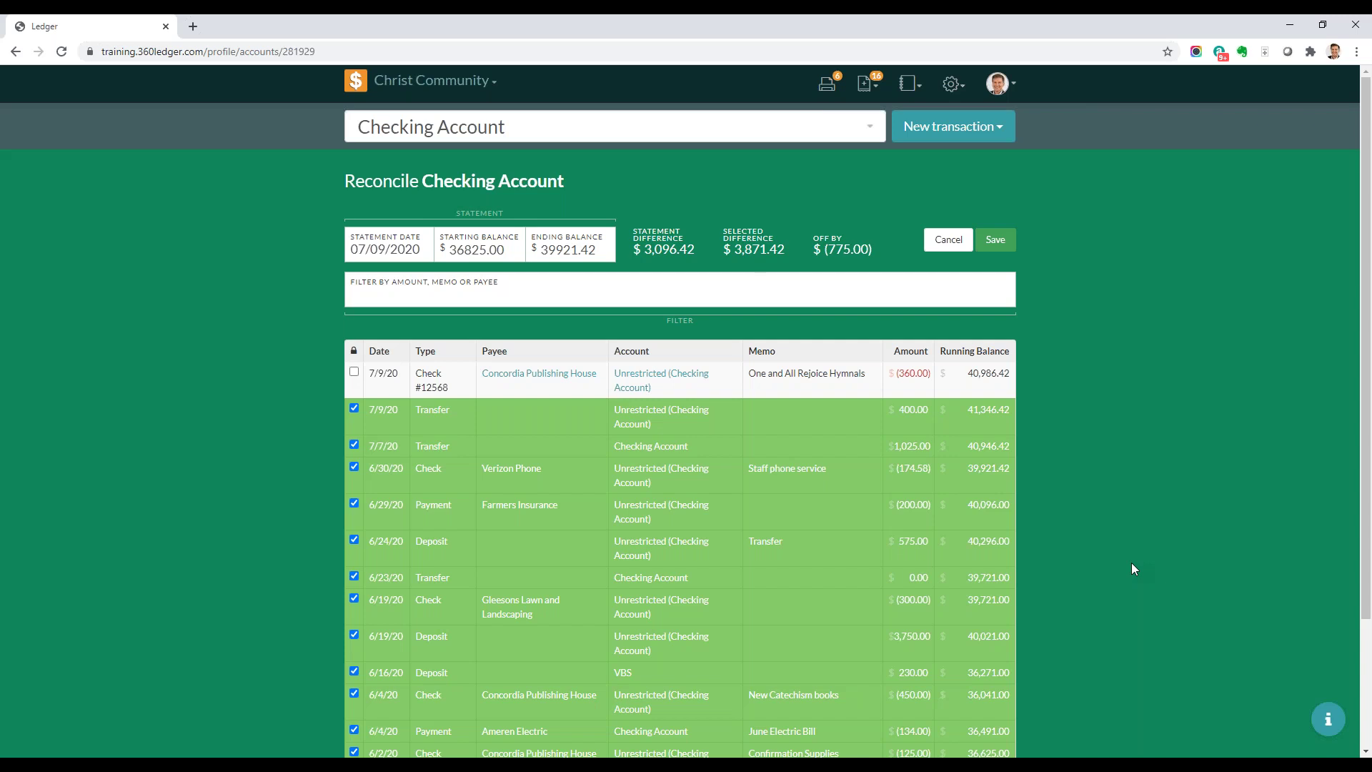
Toggle check #12568 on and off, and deselect the 7/9 and 7/7 transfers and the 6/30 Verizon Phone check.
drag(453, 252, 485, 258)
click(353, 372)
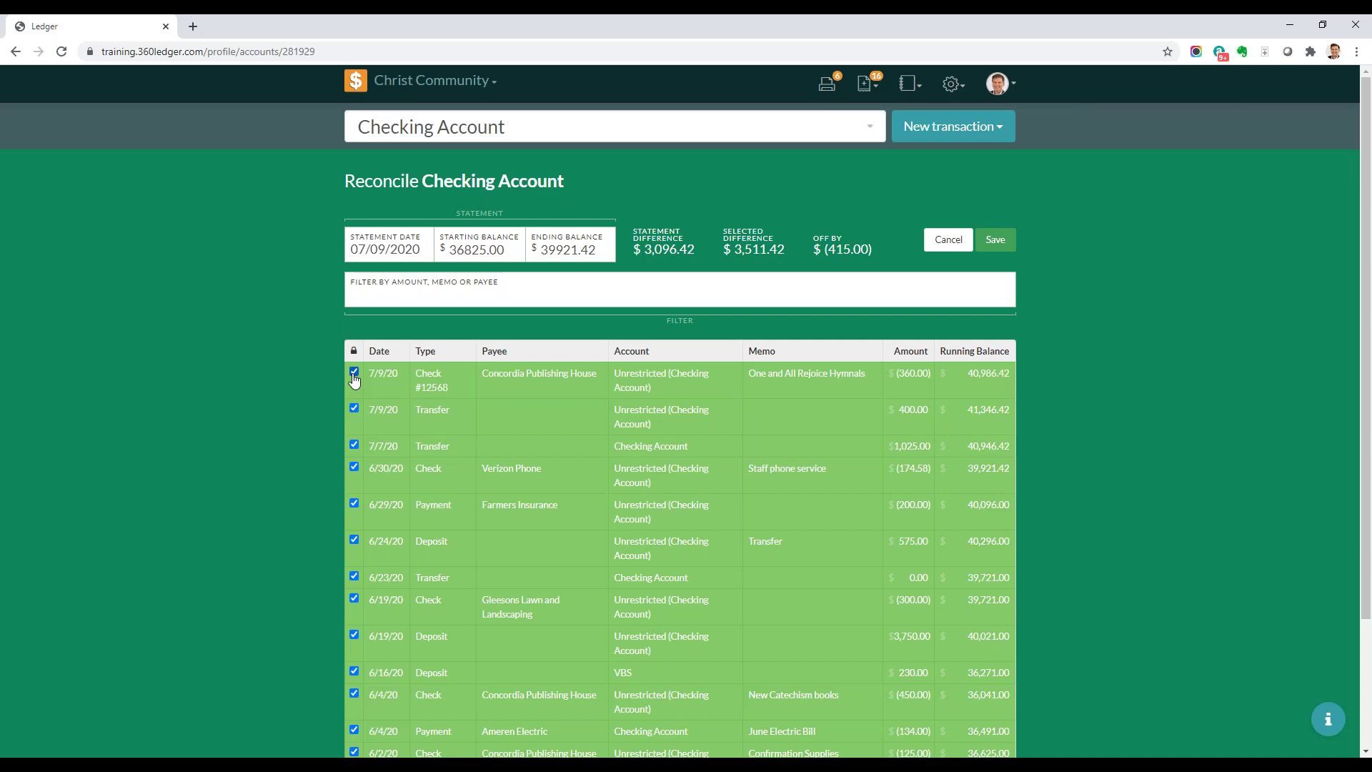
click(354, 373)
click(353, 408)
click(354, 445)
click(354, 466)
Deselect the 6/29 Farmers Insurance payment, keeping the 6/24 deposit and 6/23 transfer selected for reconciliation.
scroll(680, 428, down, 1)
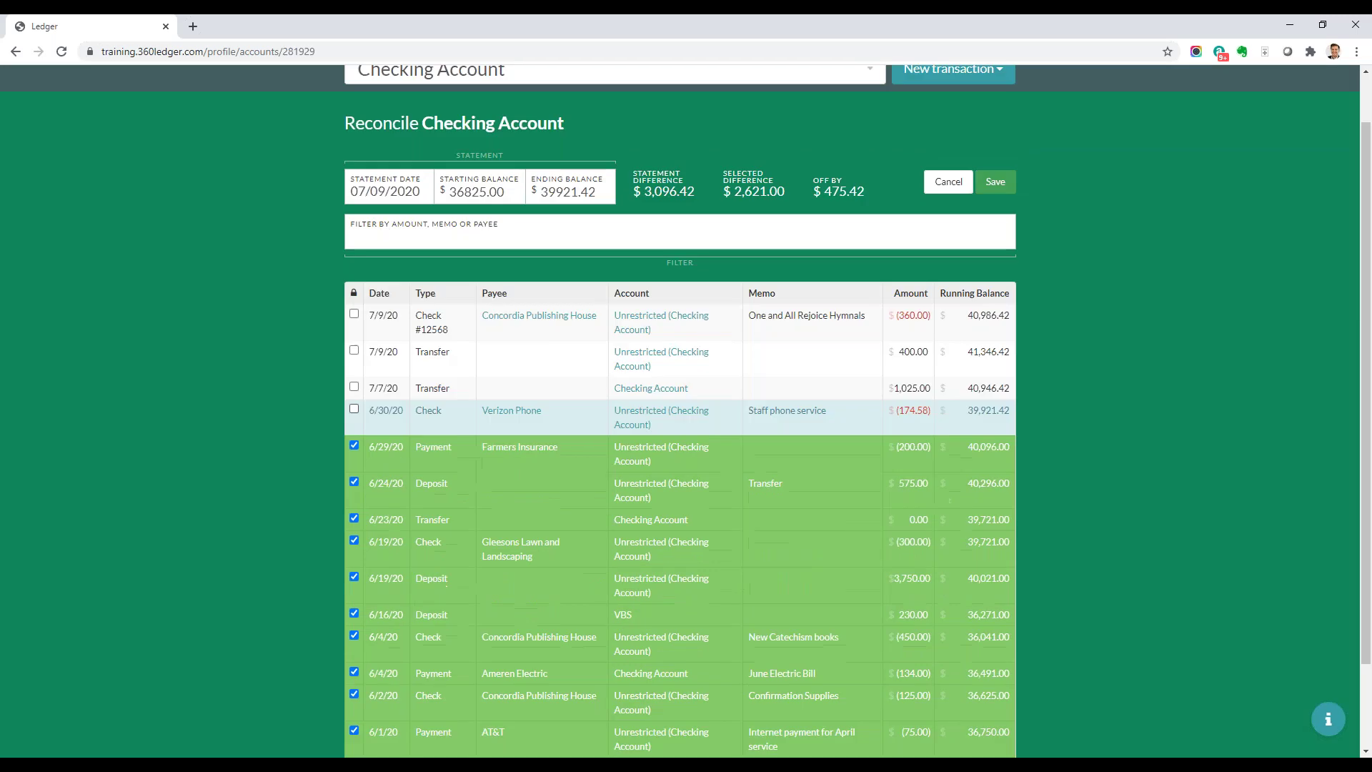
click(354, 448)
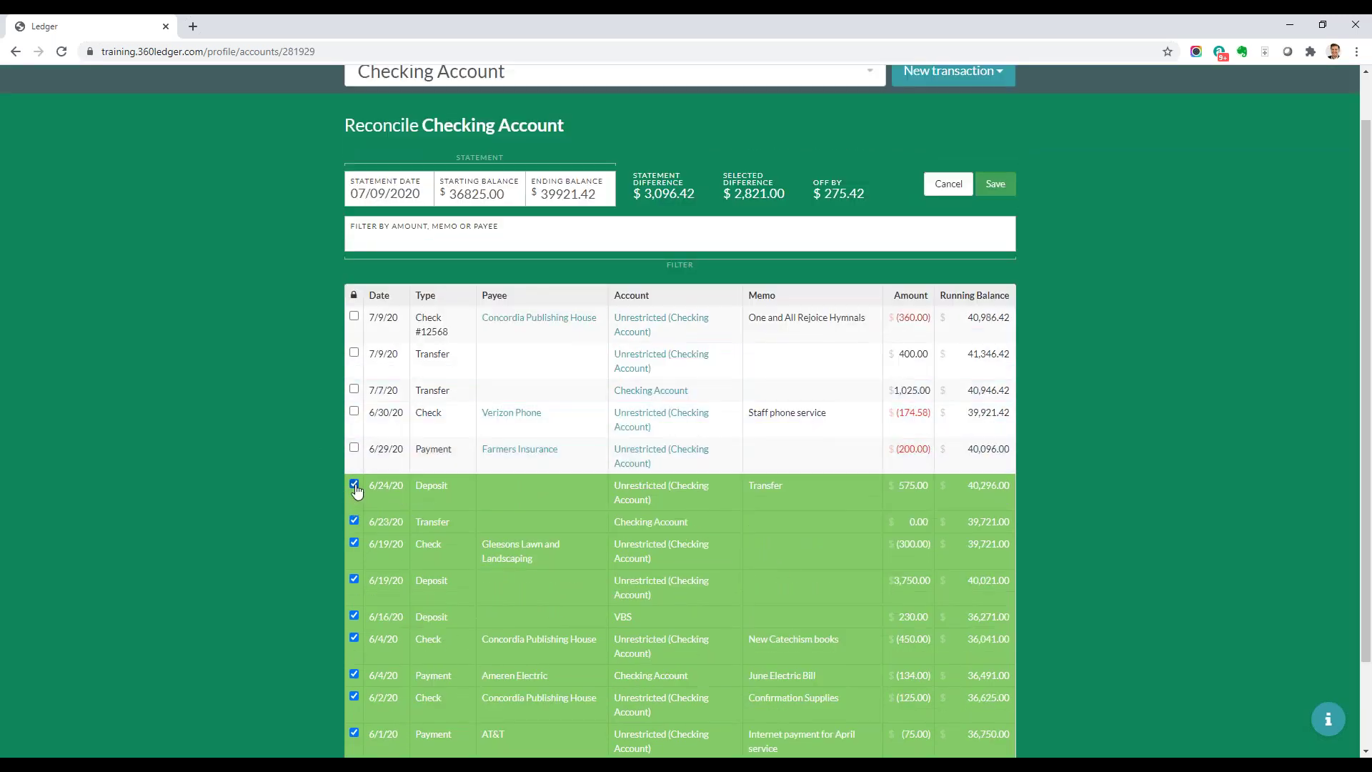
click(354, 484)
click(354, 521)
click(354, 520)
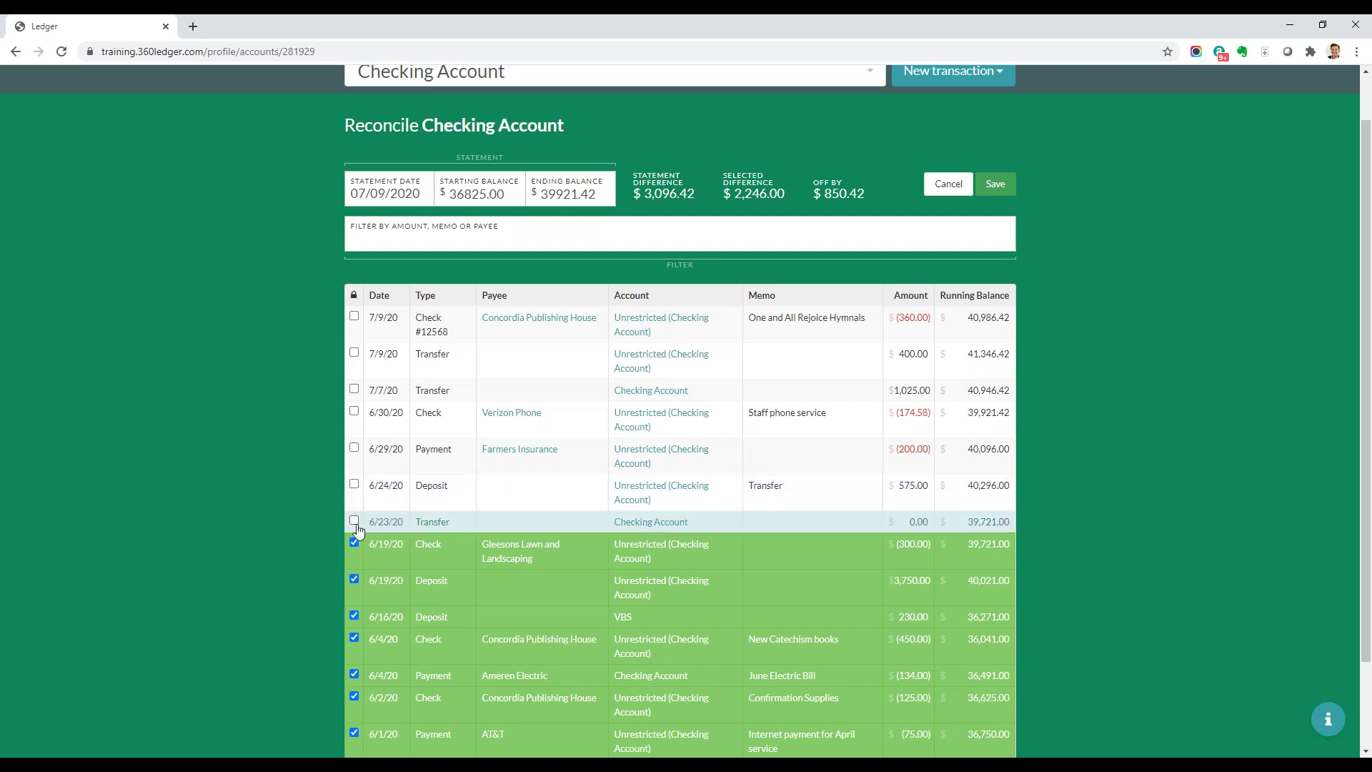
click(354, 484)
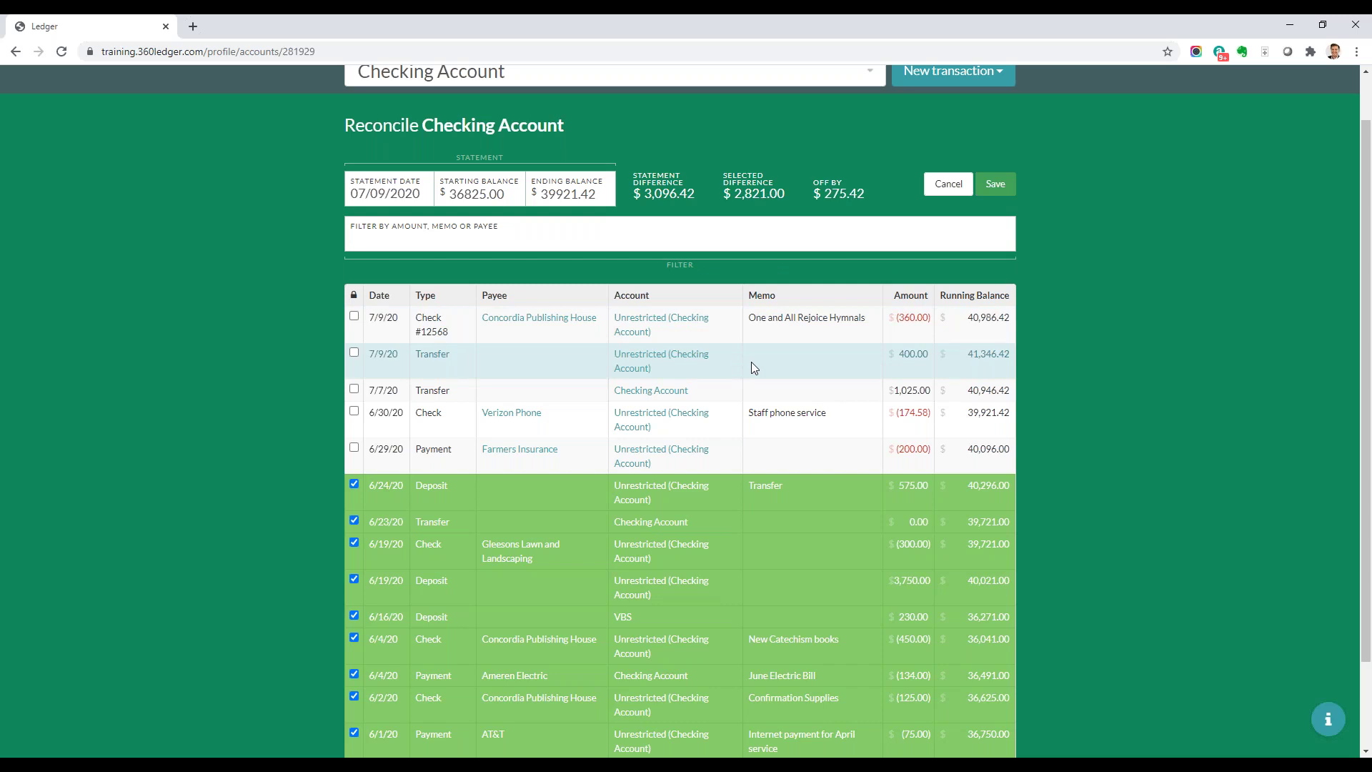
scroll(341, 191, up, 1)
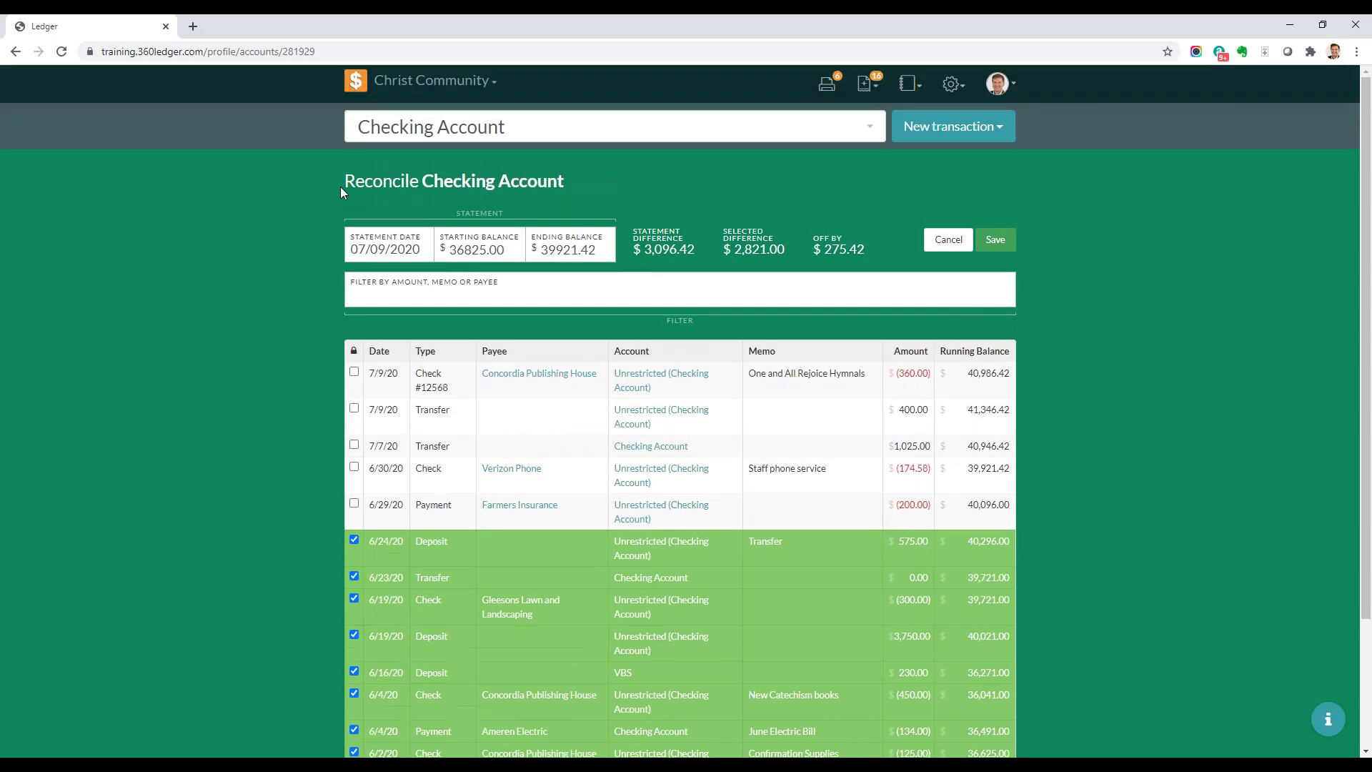
Leave the reconciliation without saving and open the Event Log report.
click(360, 88)
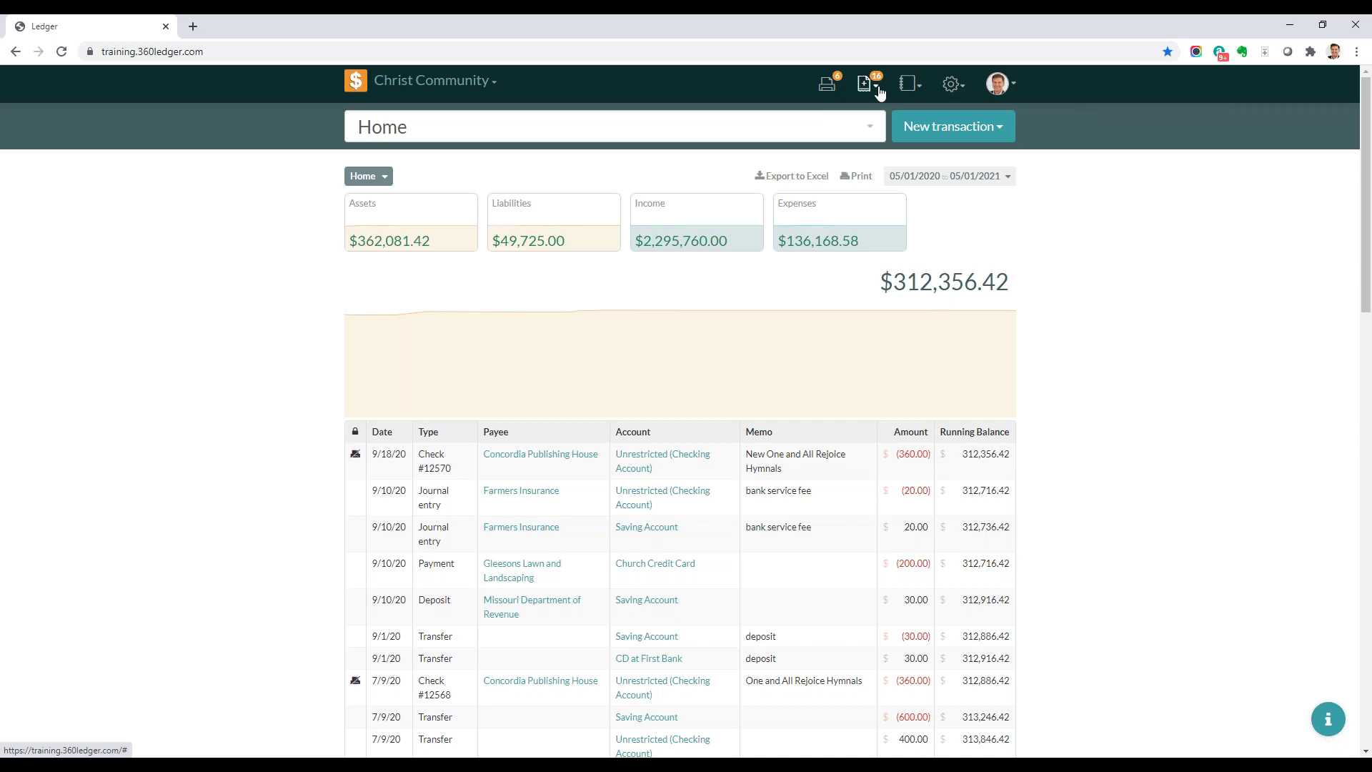
click(911, 84)
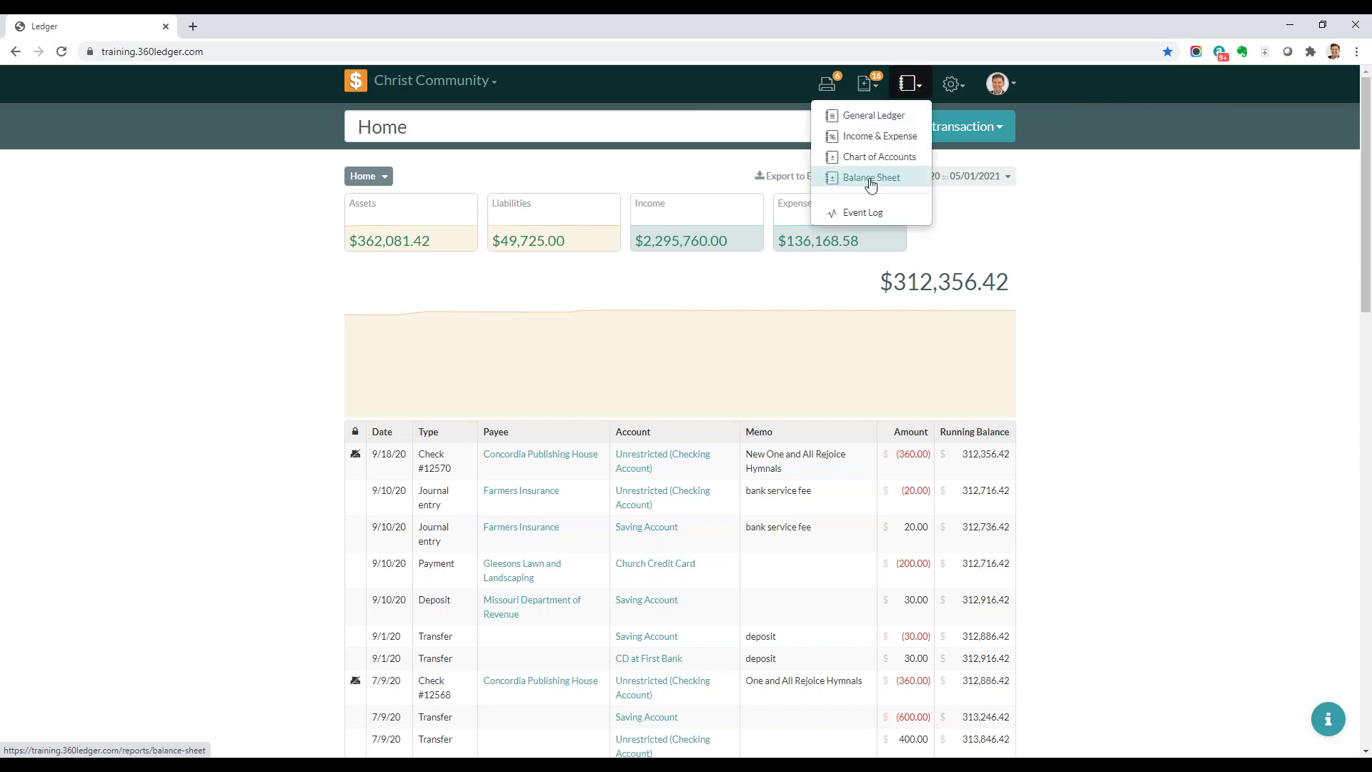
click(858, 217)
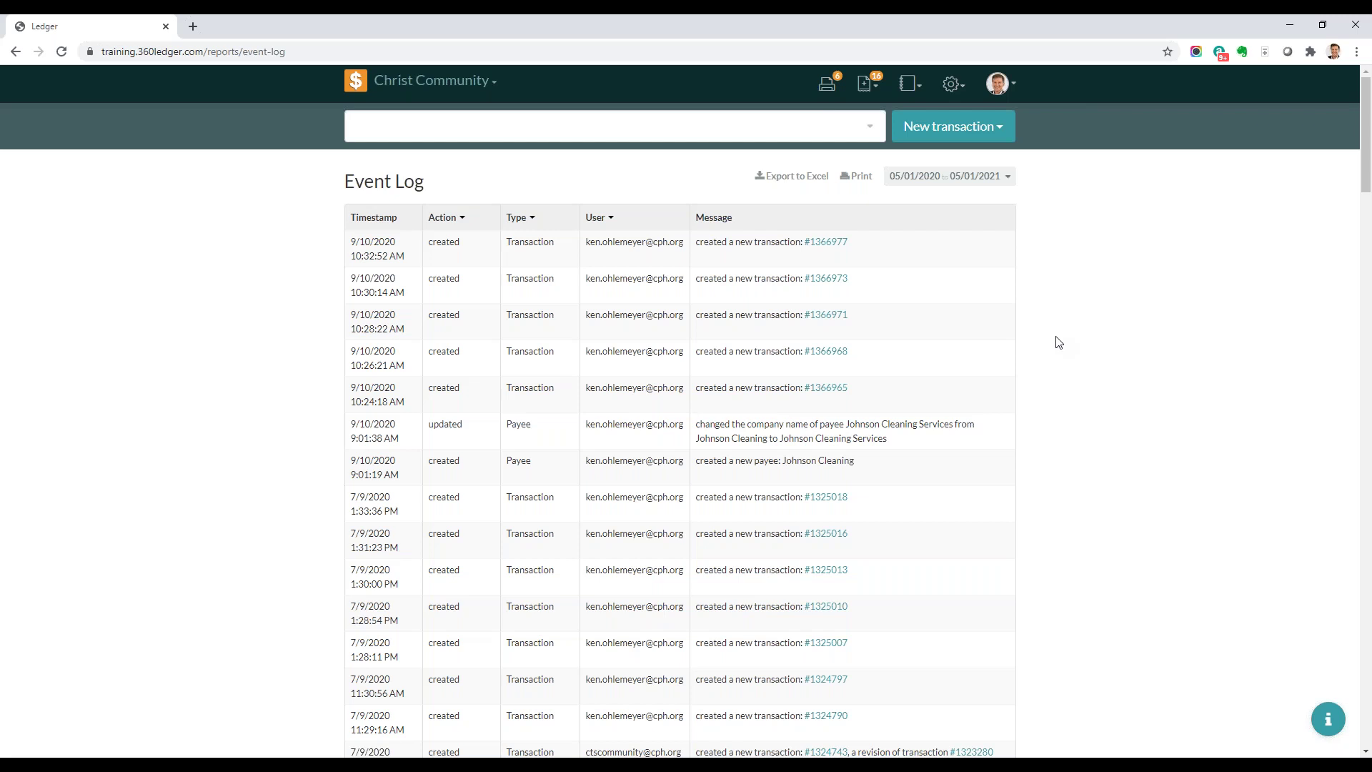
Try limiting the Event Log to a single user's events, and show all users again.
click(610, 220)
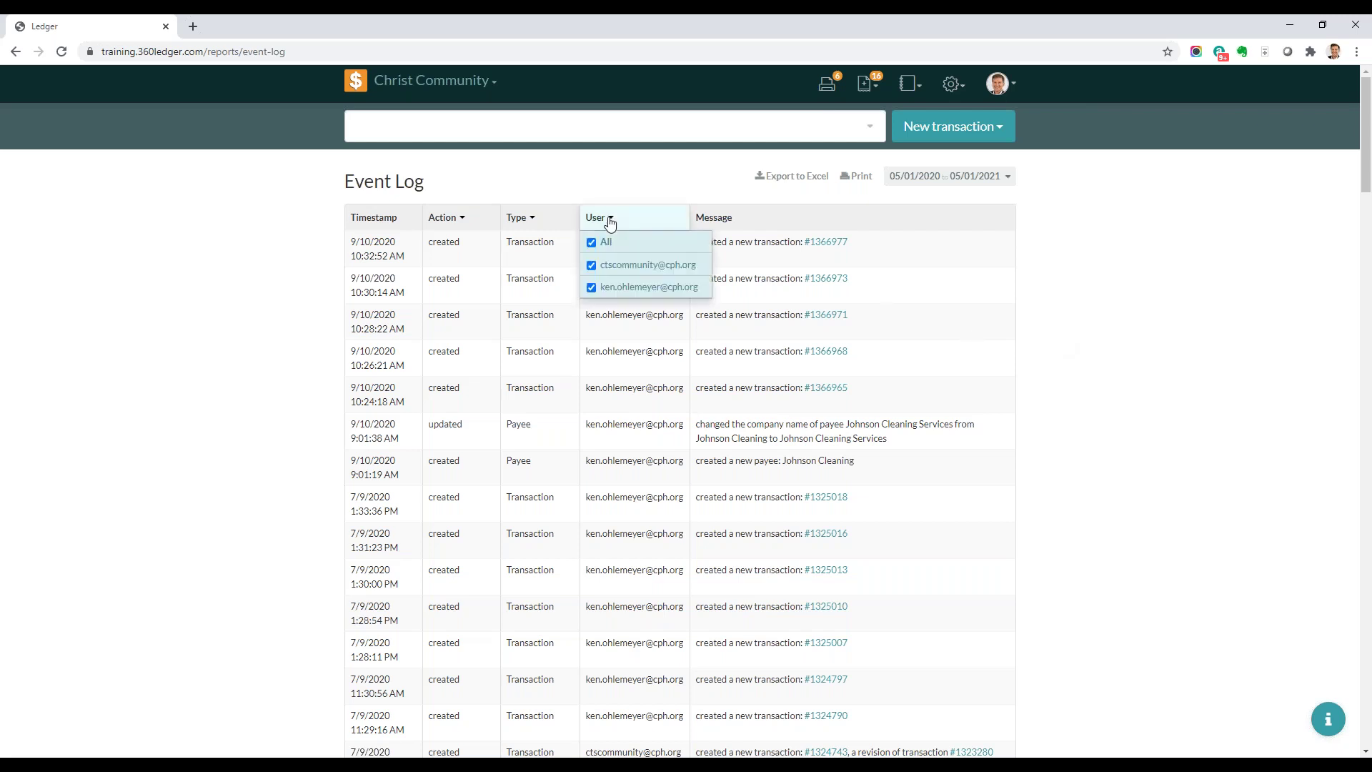
click(590, 289)
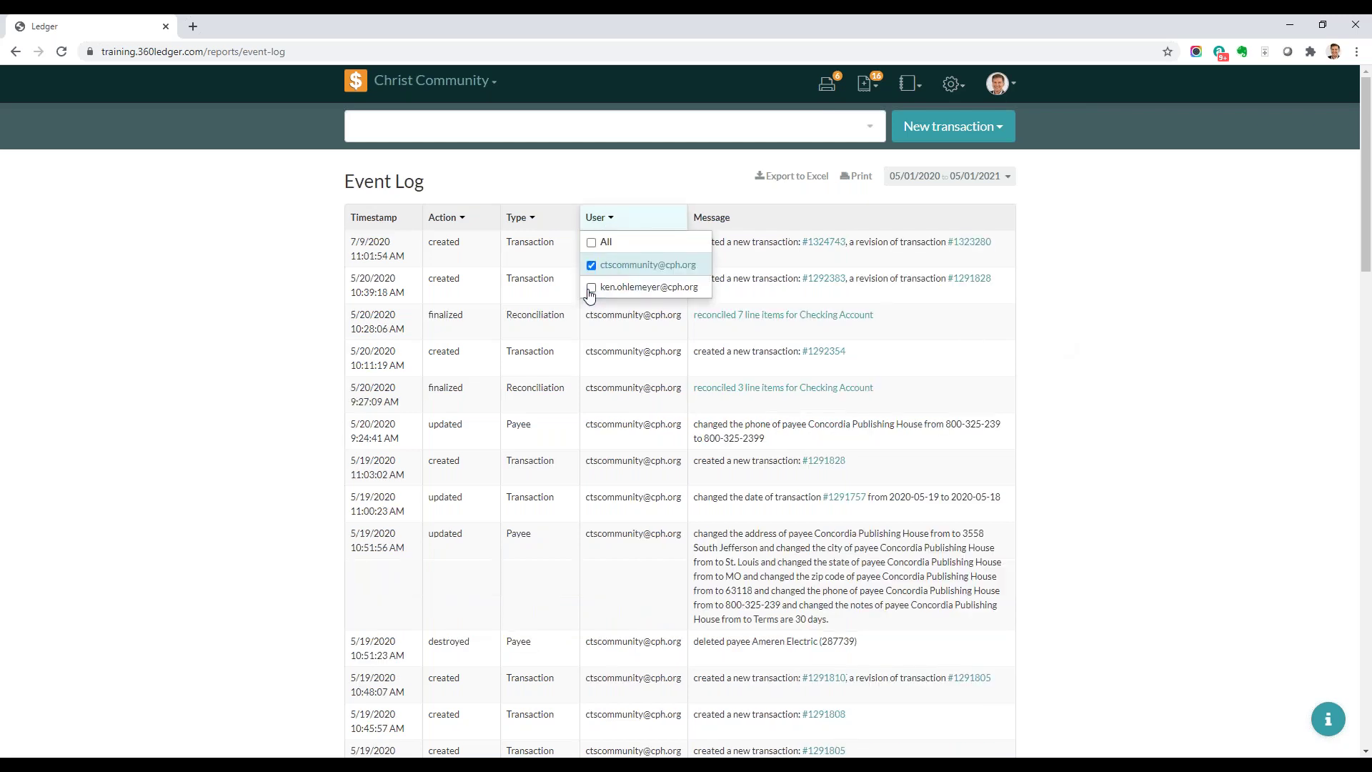
click(621, 285)
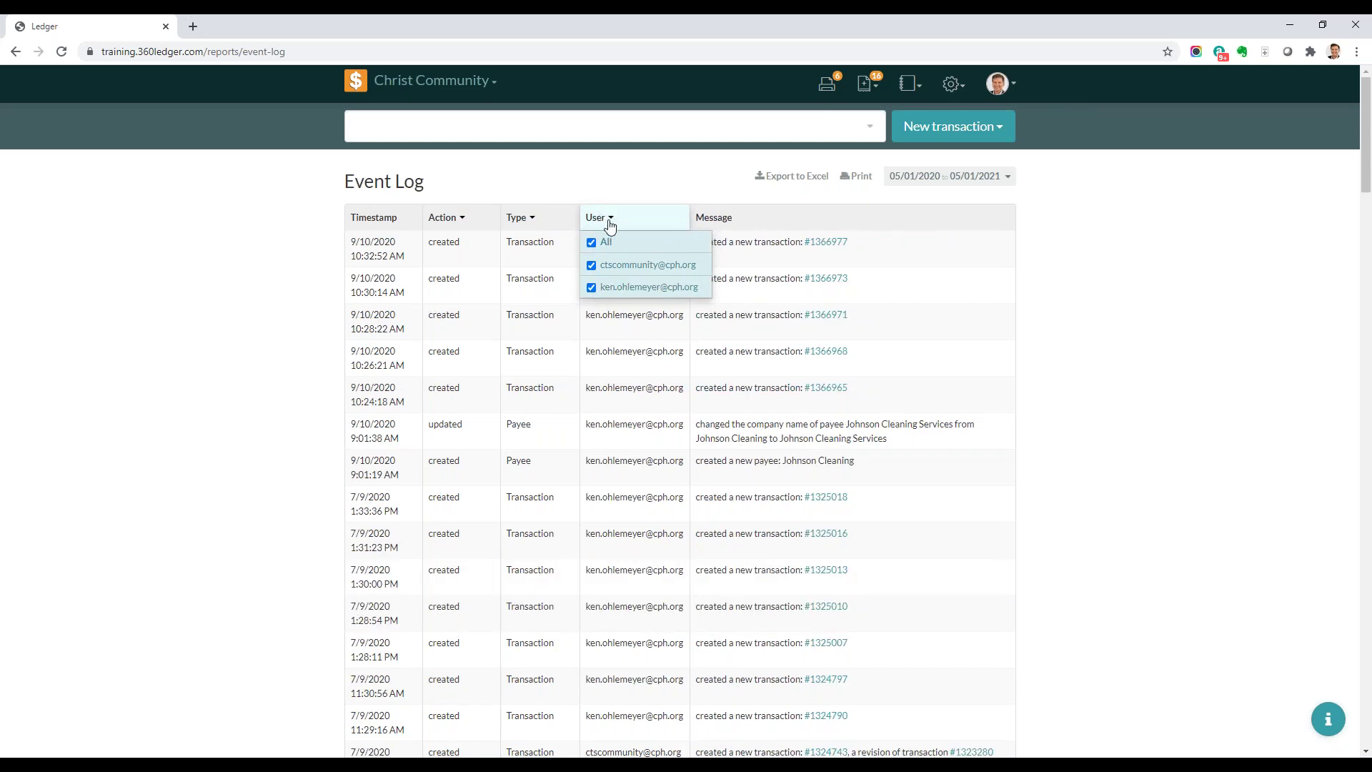
click(609, 226)
Filter the Event Log by type to list only Reconciliation events.
click(536, 223)
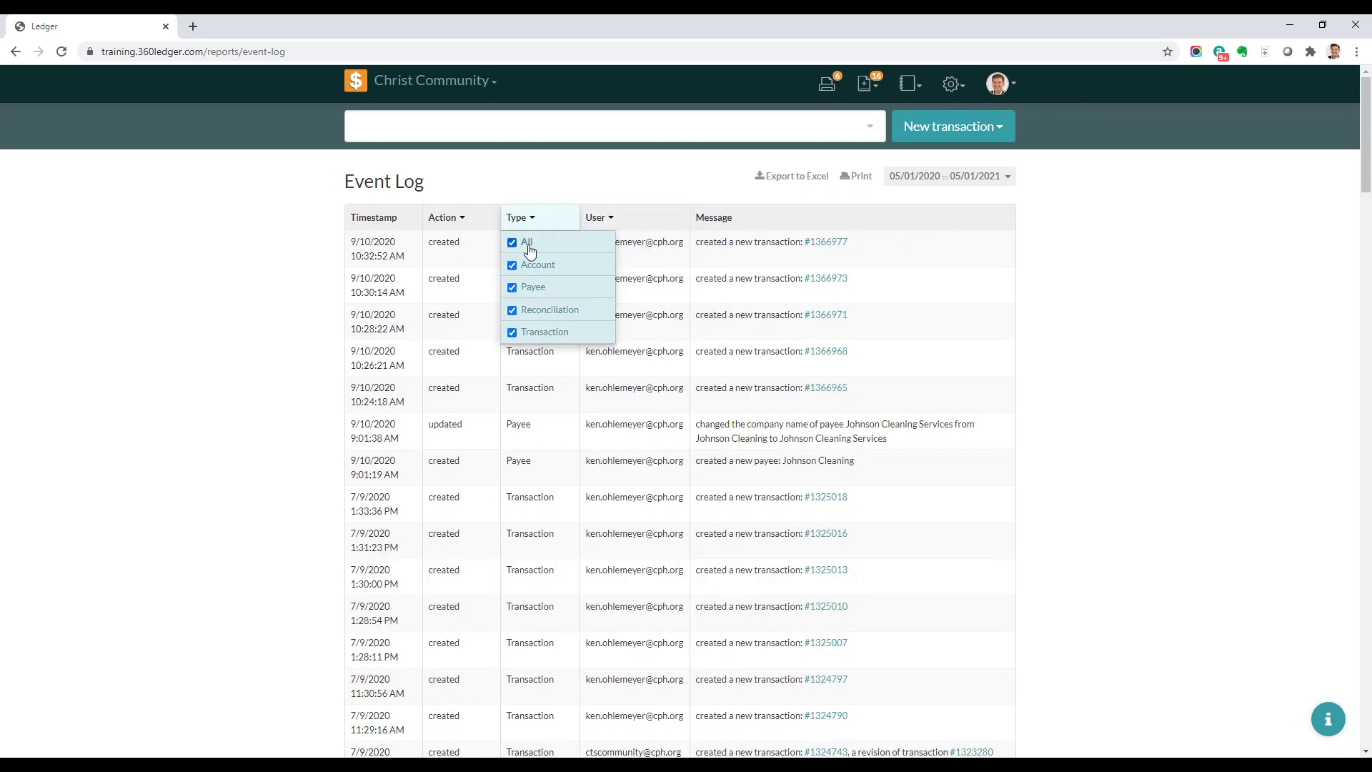
click(526, 245)
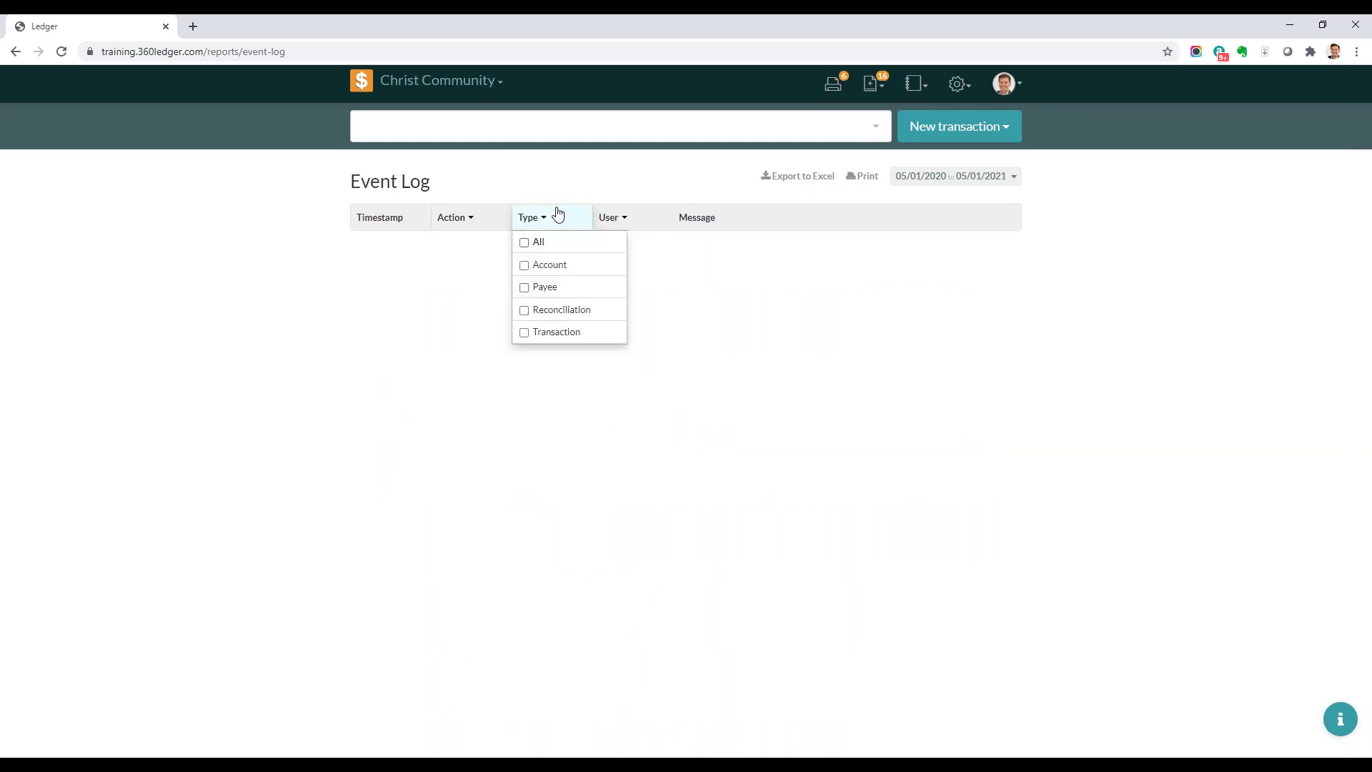
click(523, 312)
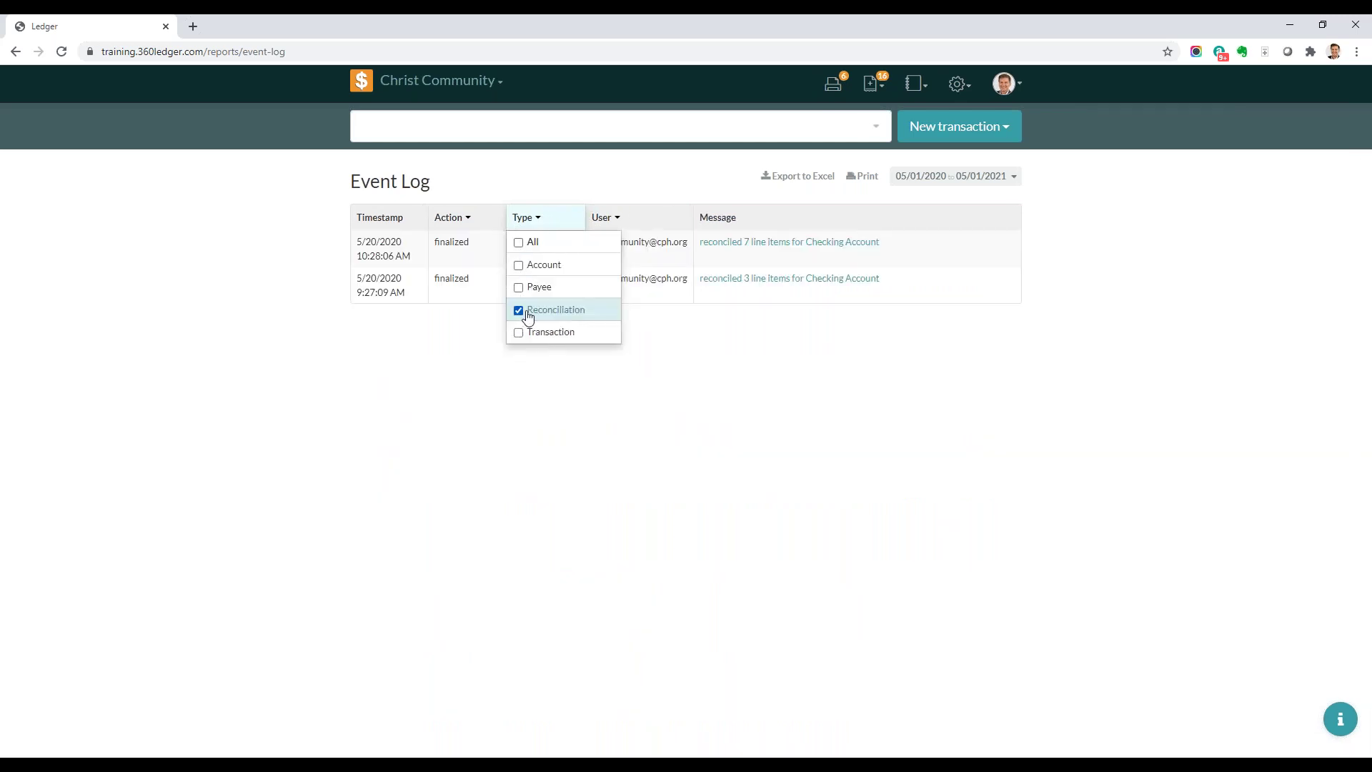
click(805, 459)
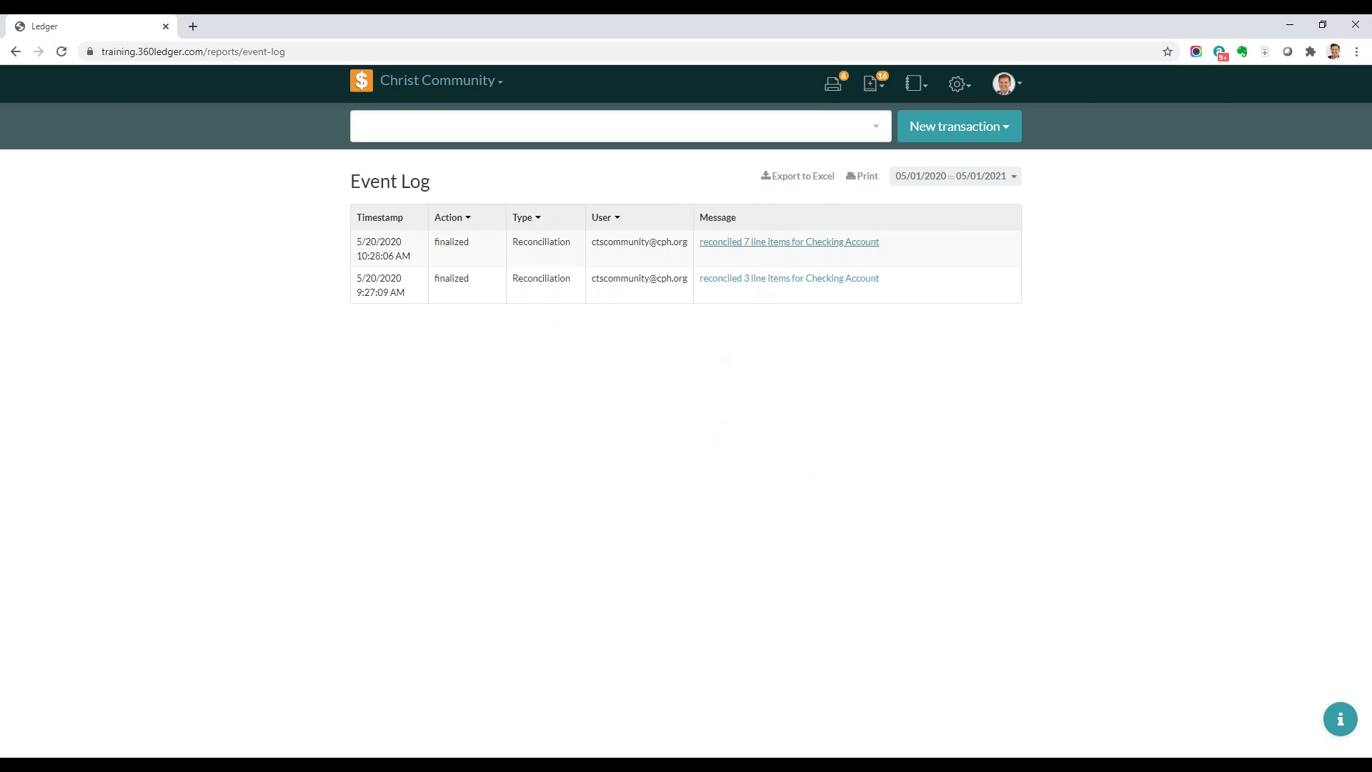
View the details of the 5/20/2020 10:28:06 AM Checking Account reconciliation and return to the Home register.
click(781, 246)
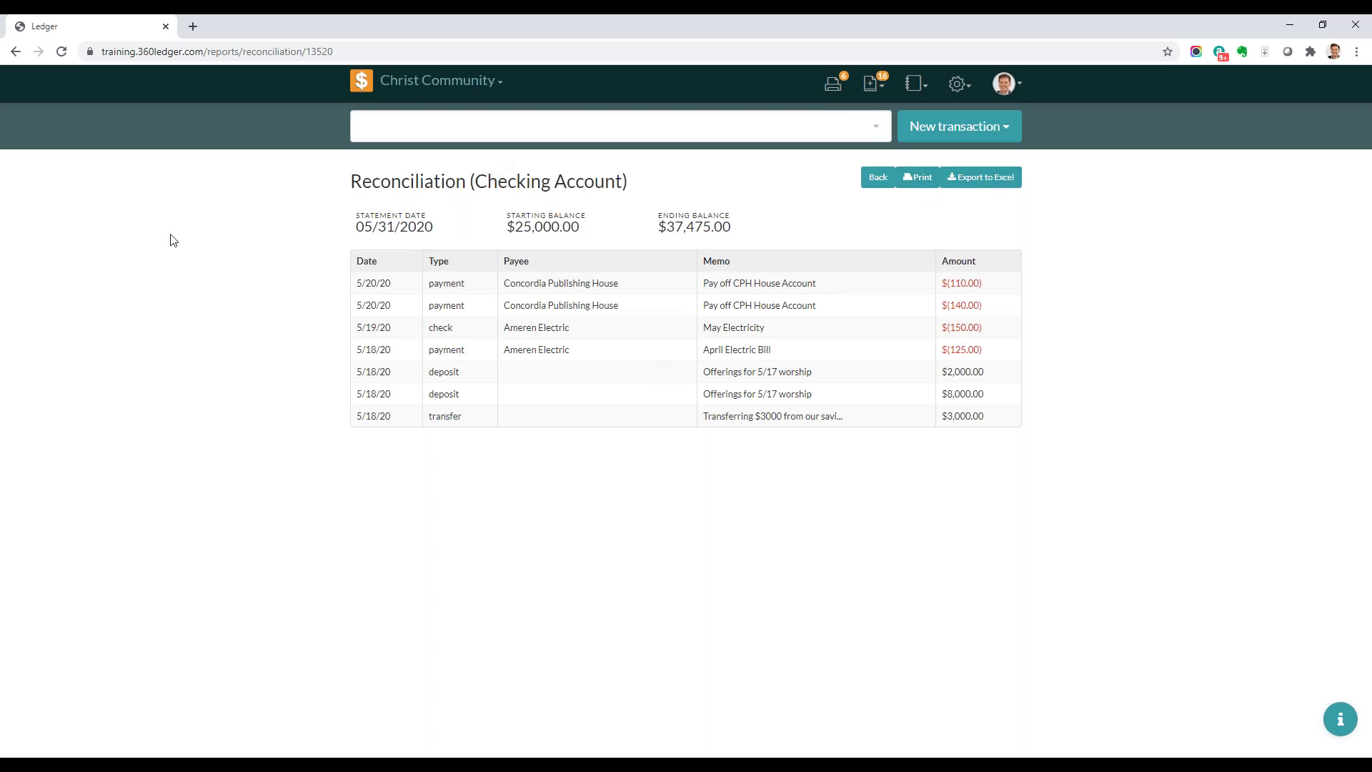
click(362, 88)
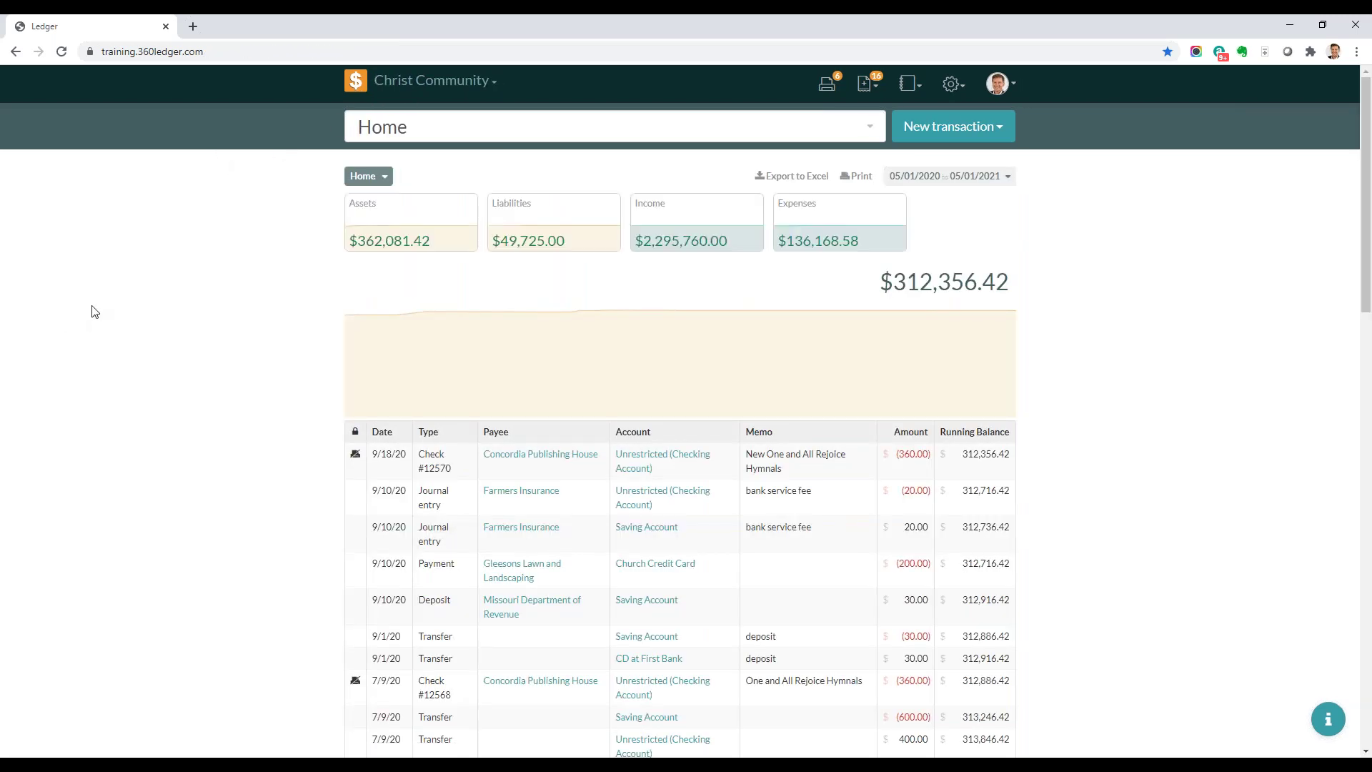